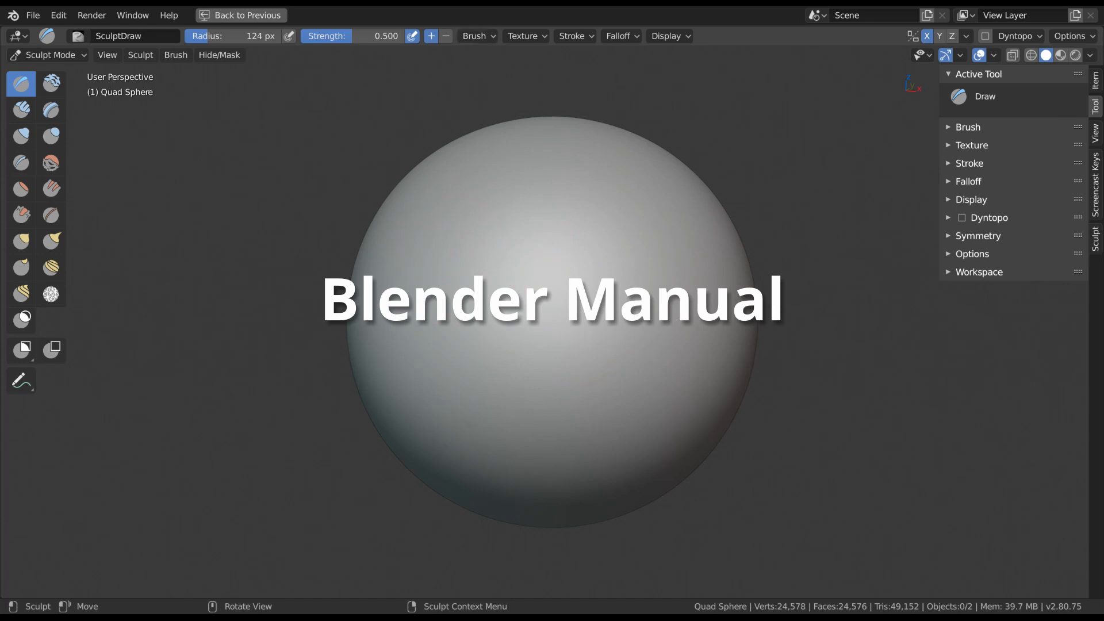
Step: Open the online manual page for the brush's 2D Falloff option and read through the brush settings and options
left_click(477, 35)
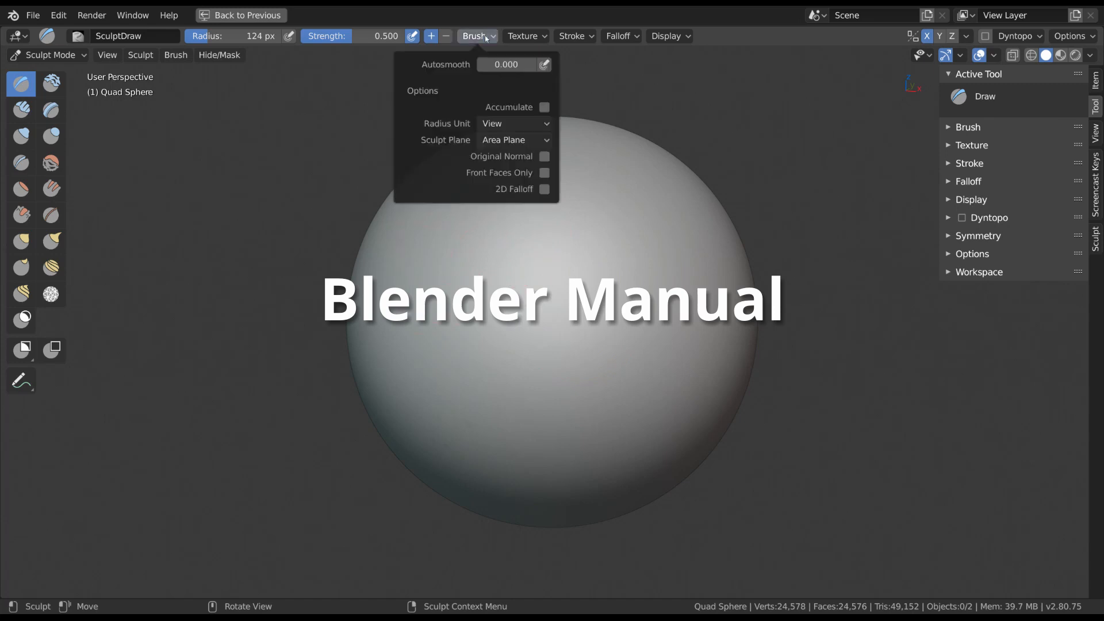
right_click(544, 190)
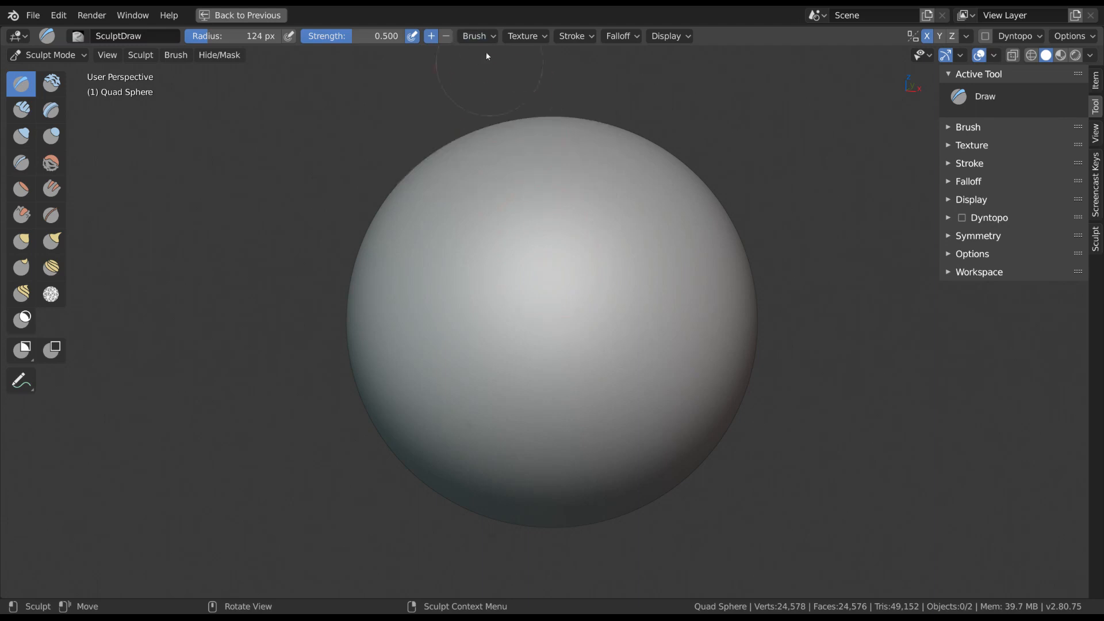
left_click(485, 36)
key("F1")
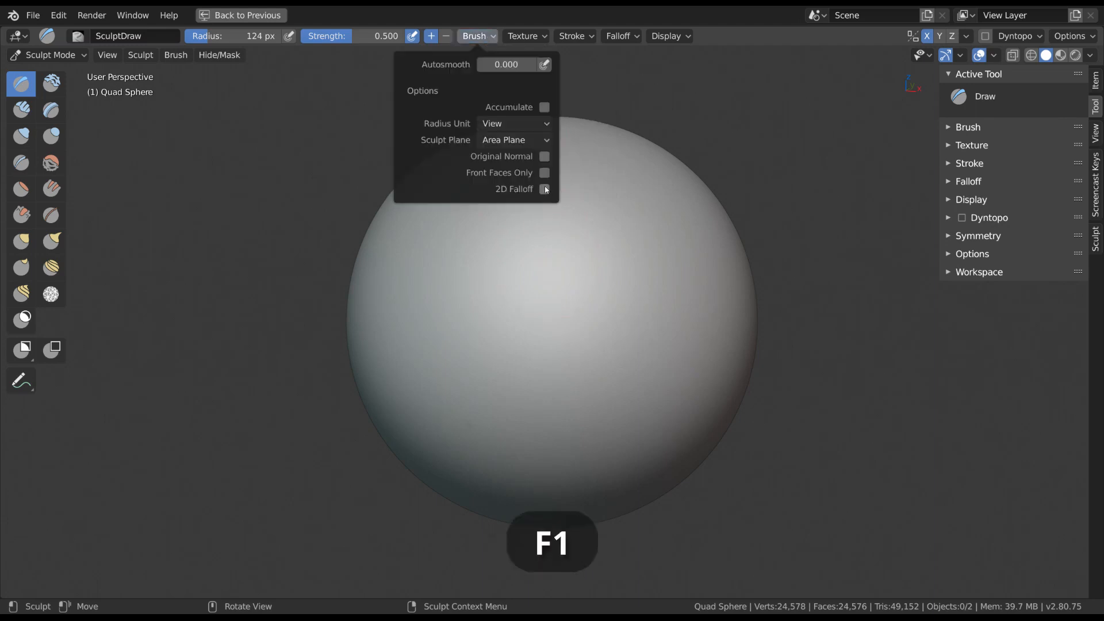
scroll(875, 171, "down", 4)
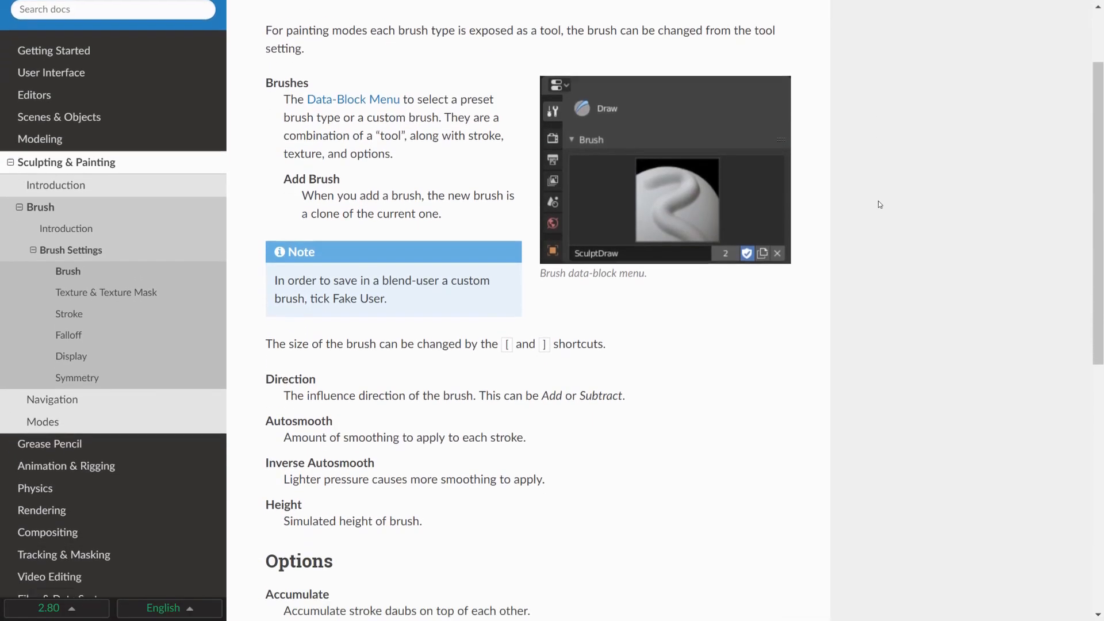
scroll(879, 204, "down", 8)
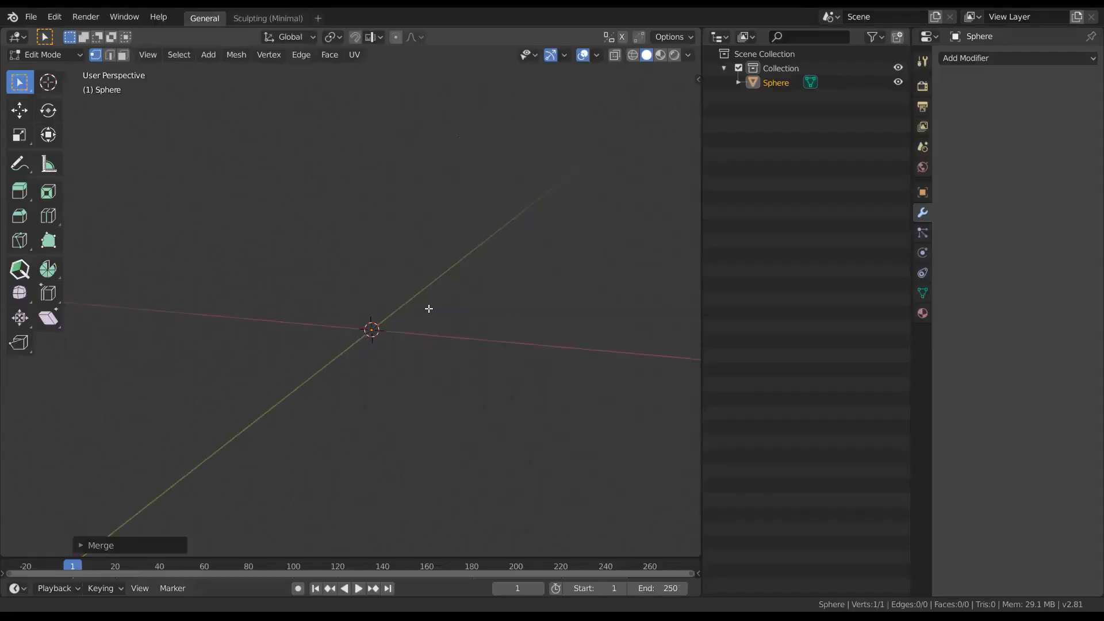
Step: Extrude the single vertex into a bent chain of seven vertices and add a Skin modifier
key("e")
left_click(589, 206)
key("e")
left_click(567, 207)
middle_click_drag(589, 205, 551, 209)
left_click(993, 59)
left_click(818, 261)
Step: Select all vertices of the chain and resize the skin radius along the whole shape
middle_click_drag(488, 318, 499, 347)
key("ctrl+a")
right_click(557, 340)
key("a")
key("ctrl+a")
left_click(473, 329)
key("ctrl+a")
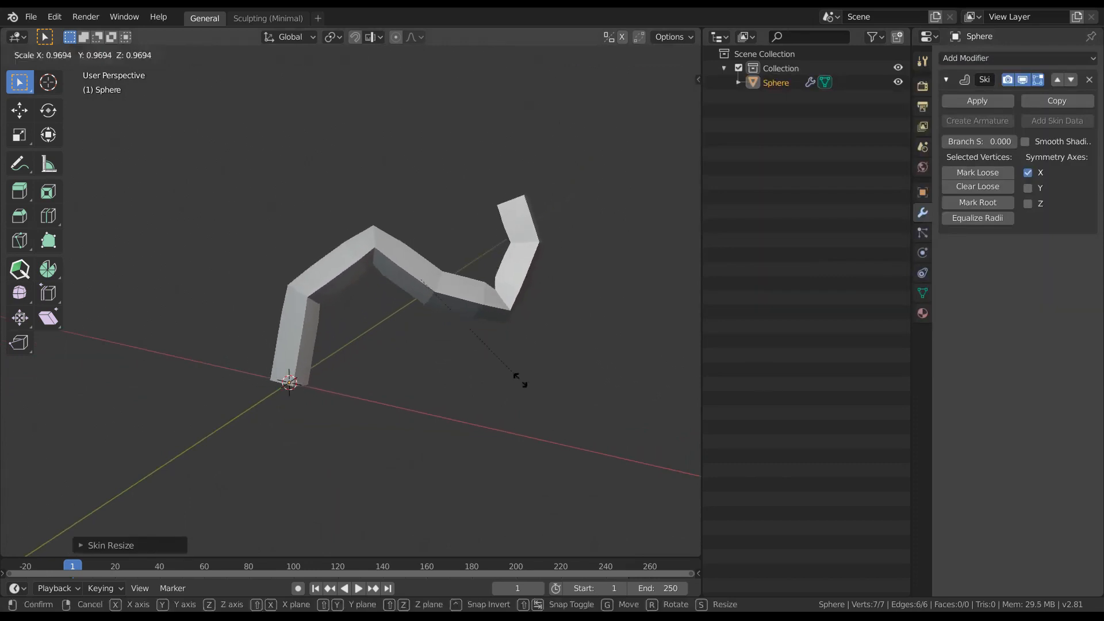
left_click(506, 365)
Step: Select a middle vertex, turn on X-ray and add a Subdivision Surface modifier with viewport level 2
left_click(433, 290)
key("alt+z")
left_click(1002, 59)
left_click(818, 292)
left_click(1010, 336)
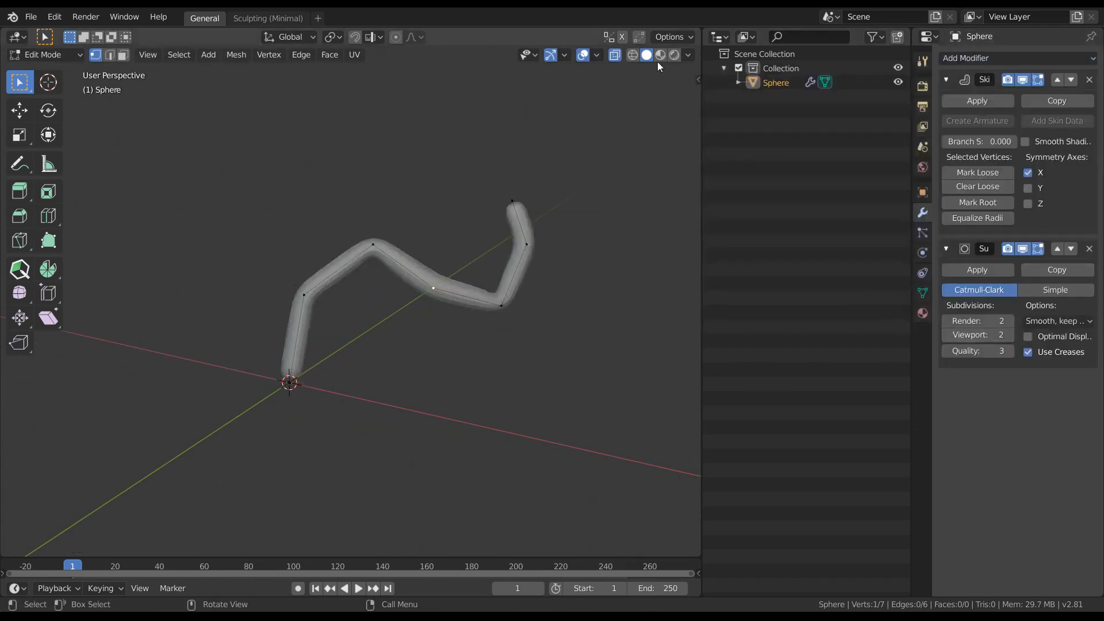
Step: Move the Subdivision modifier above the Skin, place a copy of it below the Skin, and set the first one's render level to 3
mouse_move(546, 296)
middle_mouse_down()
mouse_move(564, 301)
mouse_move(547, 283)
middle_mouse_up()
left_click(1060, 253)
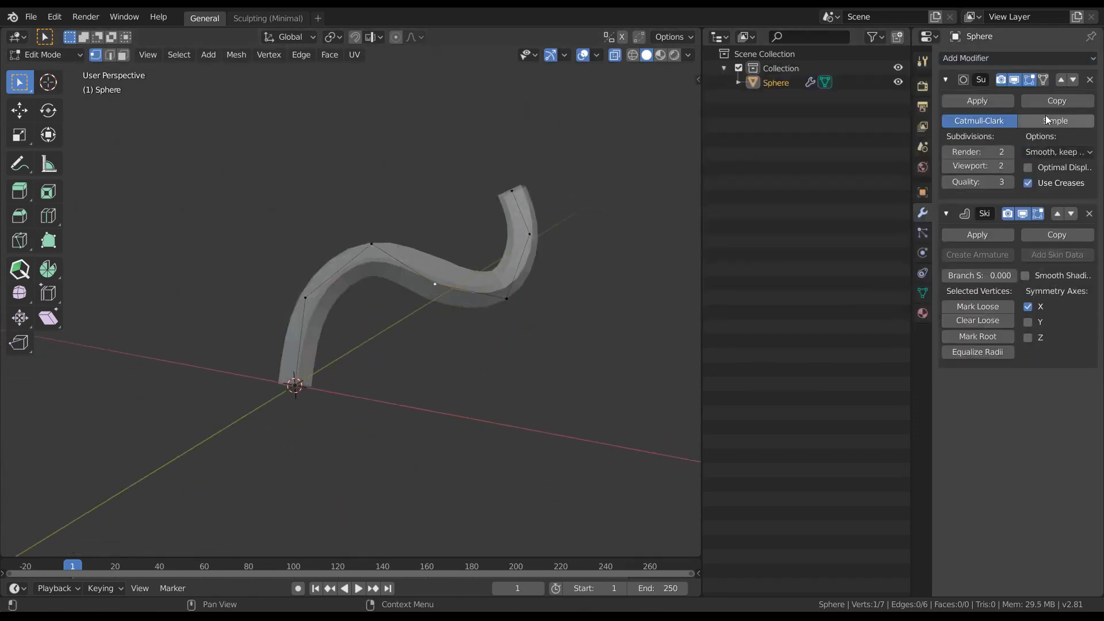
left_click(1055, 105)
left_click(1072, 214)
left_click(1010, 153)
Step: Adjust the viewport's X-ray opacity and extrude side branches from vertices along the skinned tube
scroll(544, 312, "up", 1)
left_click(688, 54)
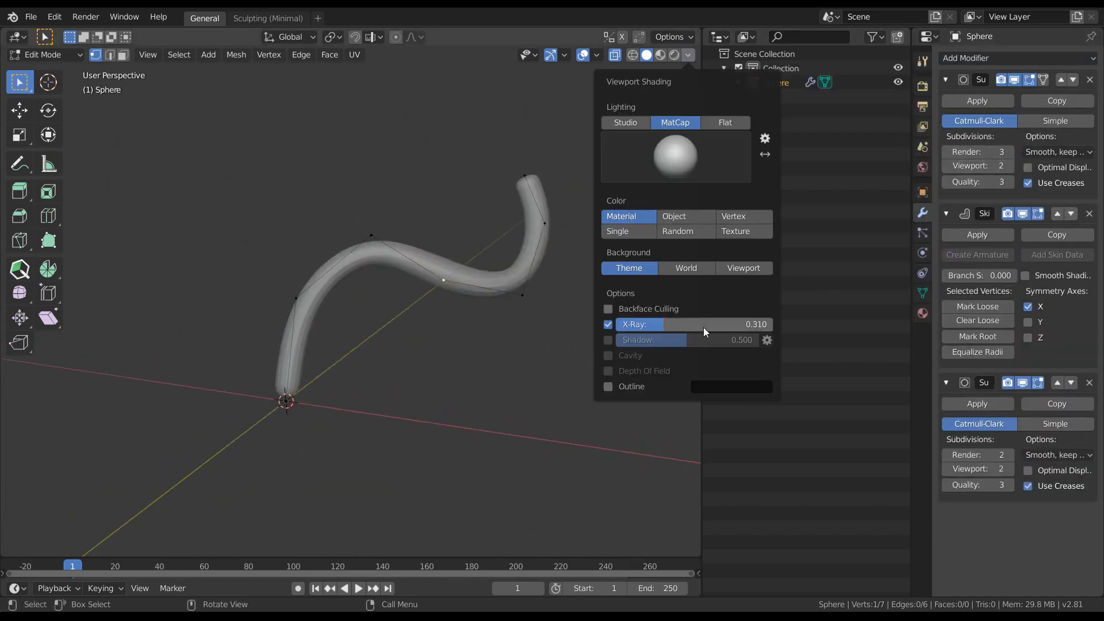
mouse_move(646, 389)
middle_mouse_down()
mouse_move(575, 362)
mouse_move(463, 255)
mouse_move(479, 287)
middle_mouse_up()
key("e")
left_click(525, 241)
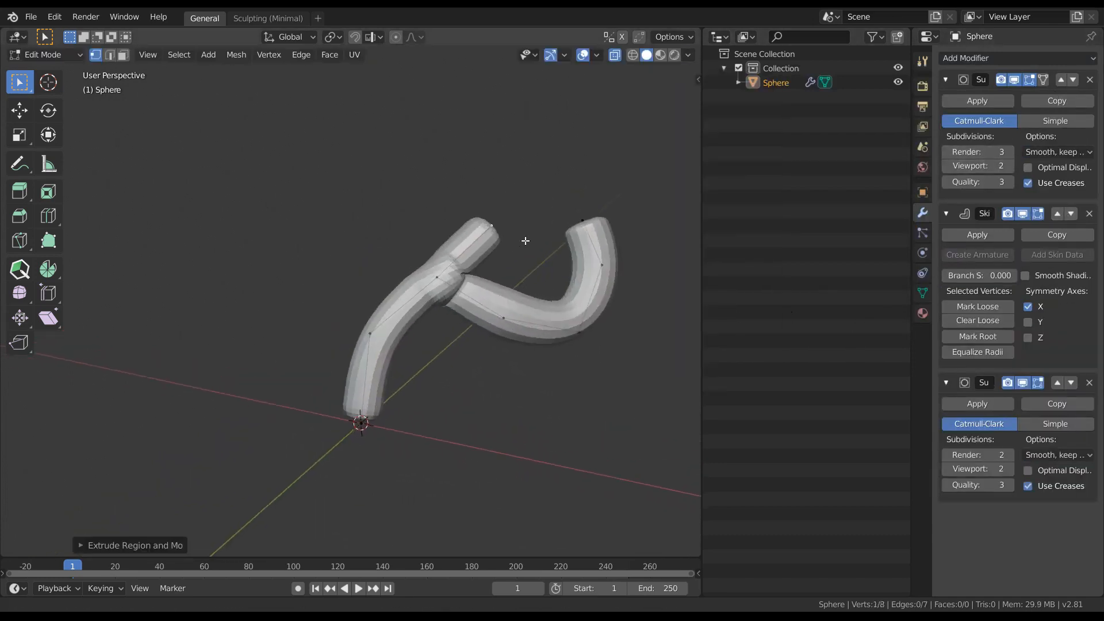
key("g")
mouse_move(525, 242)
middle_mouse_down()
mouse_move(488, 247)
mouse_move(552, 263)
mouse_move(528, 257)
middle_mouse_up()
left_click(368, 266)
key("e")
left_click(368, 197)
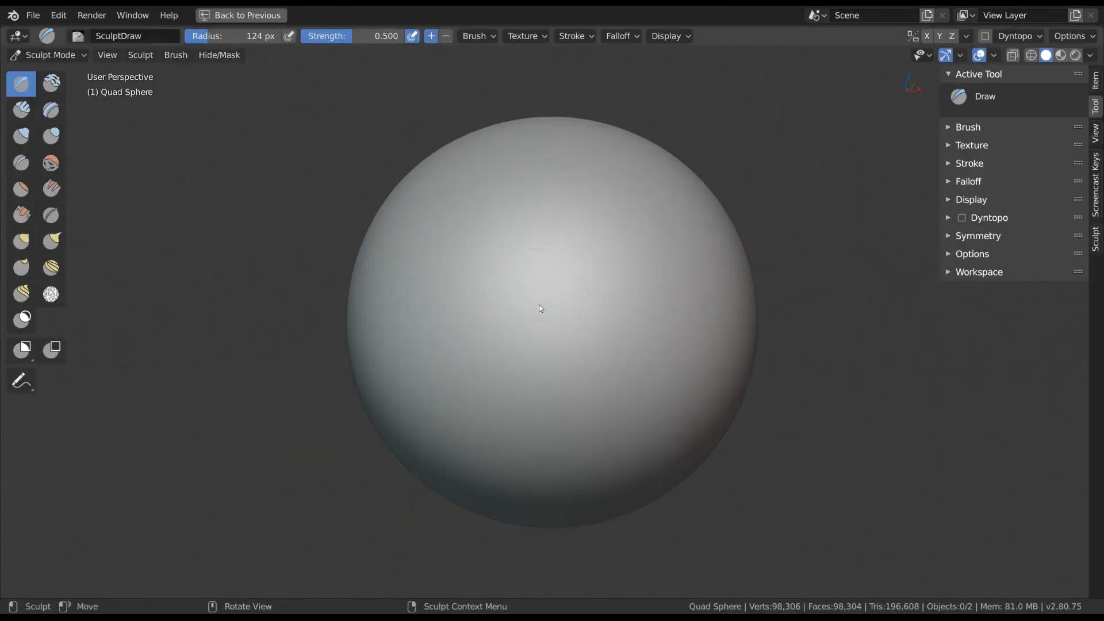
Step: Sculpt two long, curved overlapping strips down the front of the sphere with the Clay Strips brush
key("c")
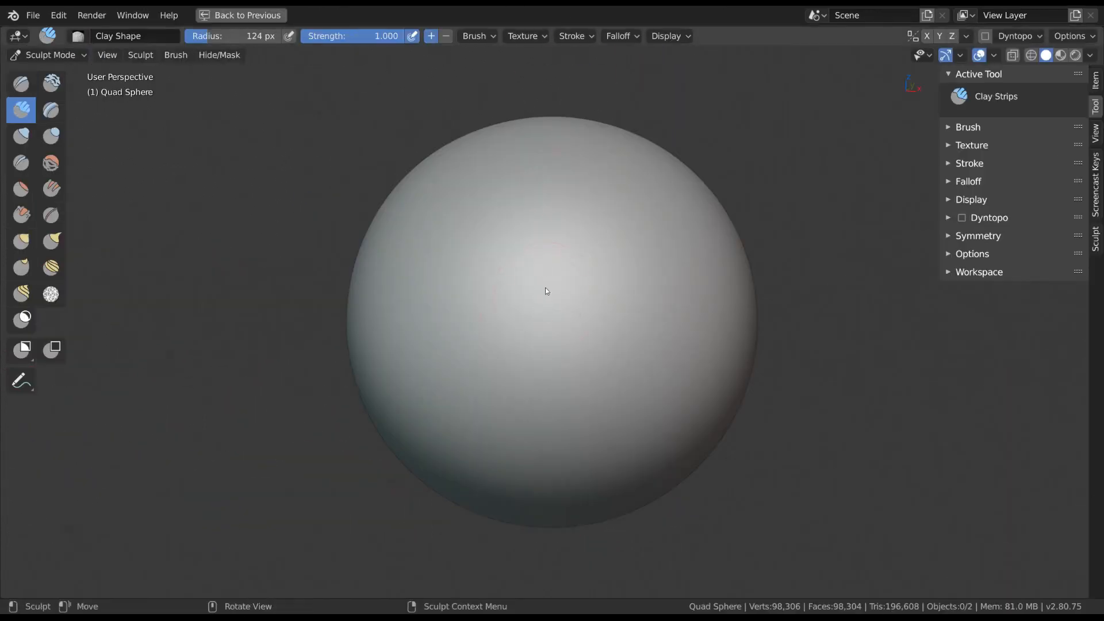
mouse_move(560, 178)
left_mouse_down()
mouse_move(555, 261)
mouse_move(627, 455)
left_mouse_up()
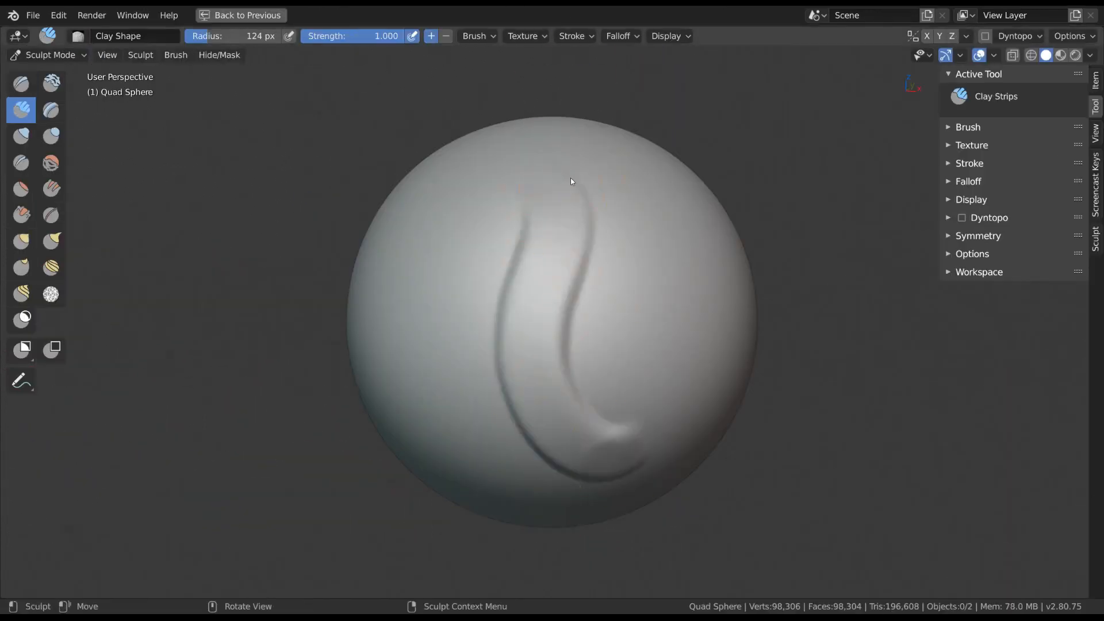
mouse_move(581, 194)
left_mouse_down()
mouse_move(627, 436)
mouse_move(661, 408)
left_mouse_up()
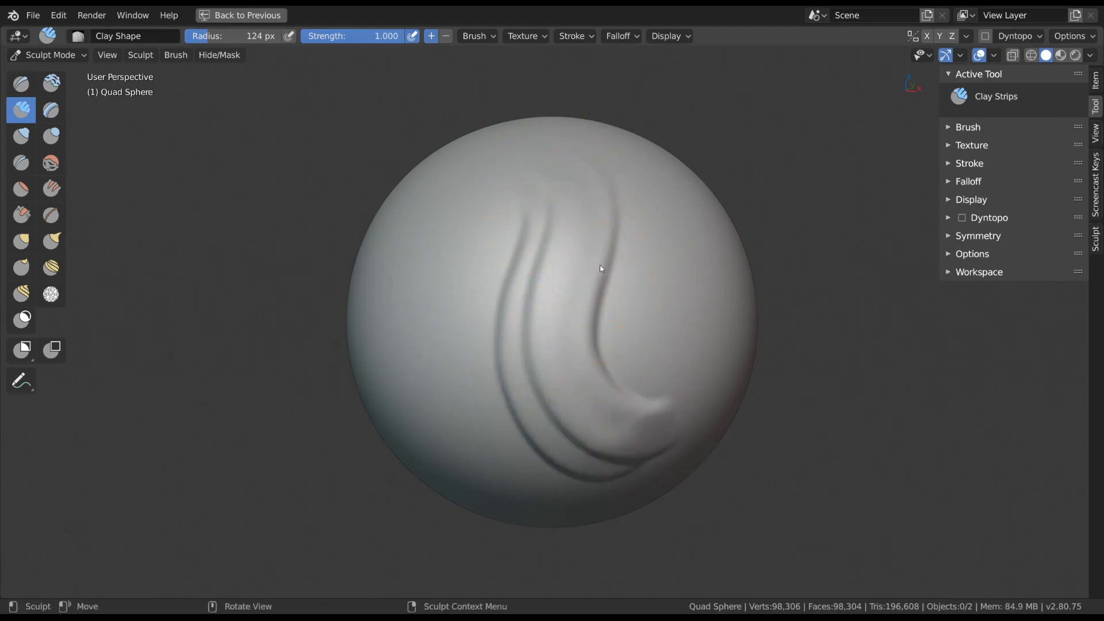
Step: Sculpt a long curved ridge along the clay strips with the Draw brush at strength 0.833
key("x")
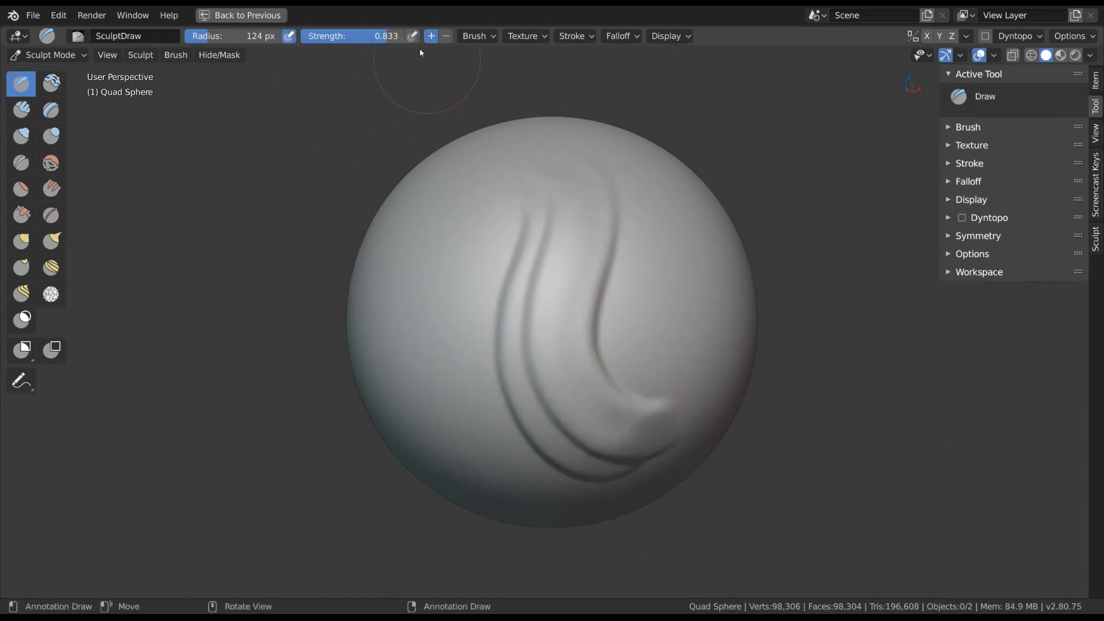
middle_click_drag(585, 204, 576, 226)
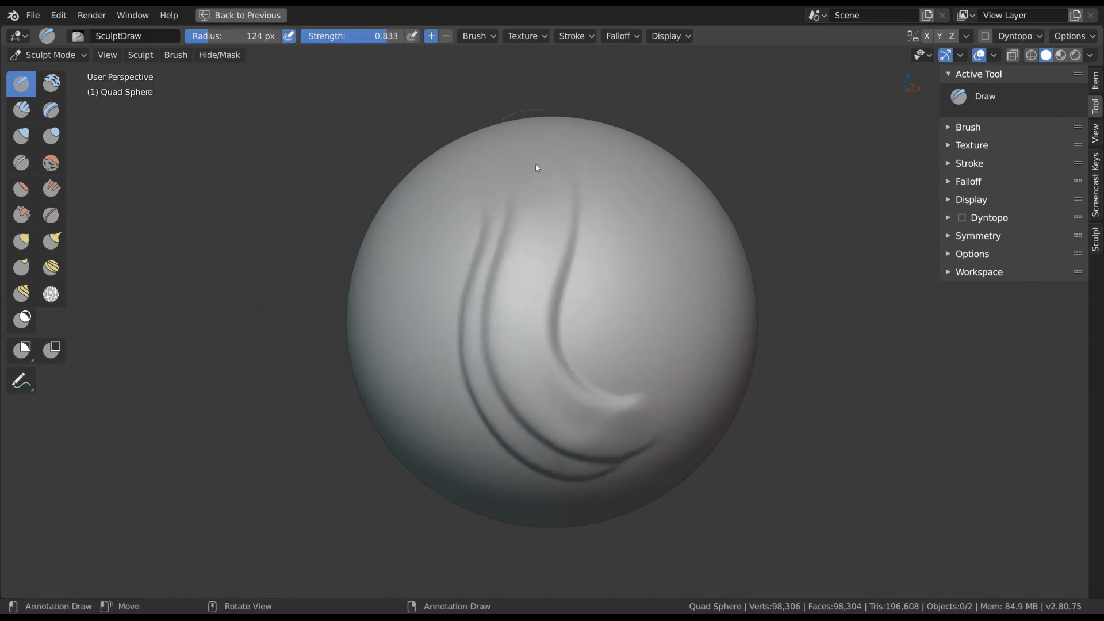
mouse_move(537, 168)
left_mouse_down()
mouse_move(530, 302)
mouse_move(626, 420)
left_mouse_up()
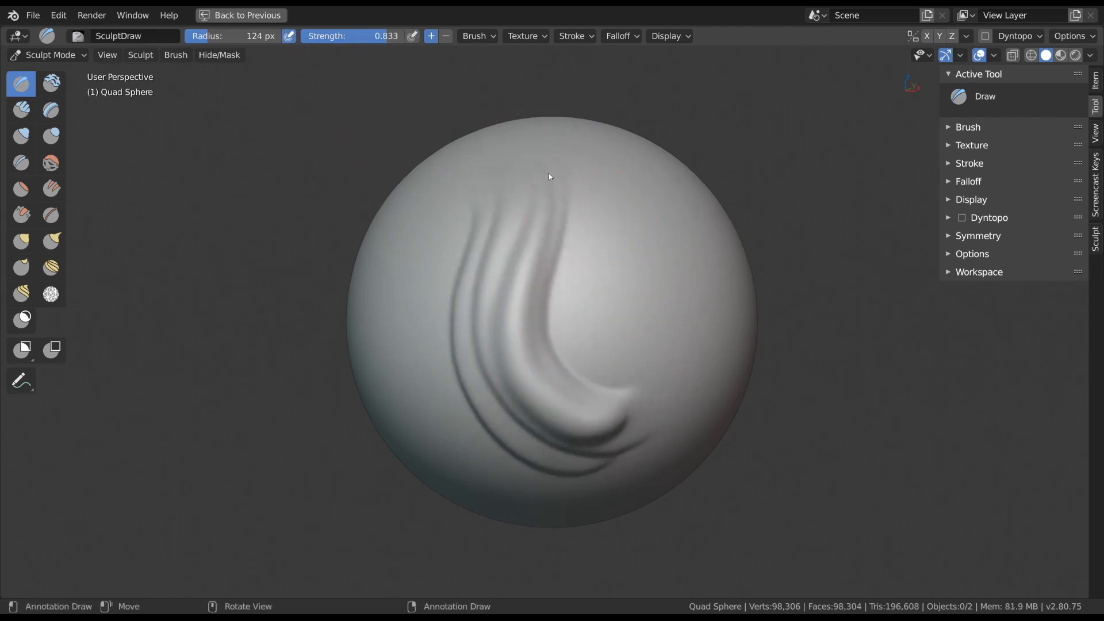
mouse_move(550, 177)
left_mouse_down()
mouse_move(567, 243)
mouse_move(637, 357)
left_mouse_up()
middle_click_drag(604, 277, 598, 284)
key("ctrl+z")
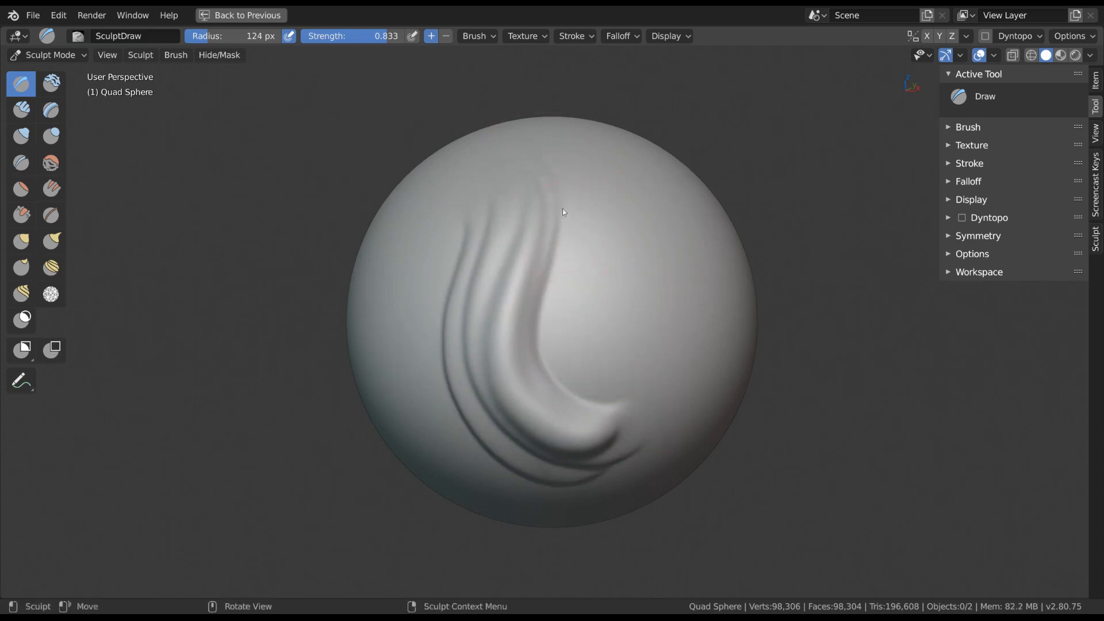
Step: Sculpt two U-shaped ridges, one above the other, beside the long ridge with the Draw brush
left_click_drag(561, 185, 659, 282)
mouse_move(561, 164)
left_mouse_down()
mouse_move(649, 271)
mouse_move(656, 217)
left_mouse_up()
mouse_move(656, 217)
middle_mouse_down()
mouse_move(668, 292)
mouse_move(674, 235)
middle_mouse_up()
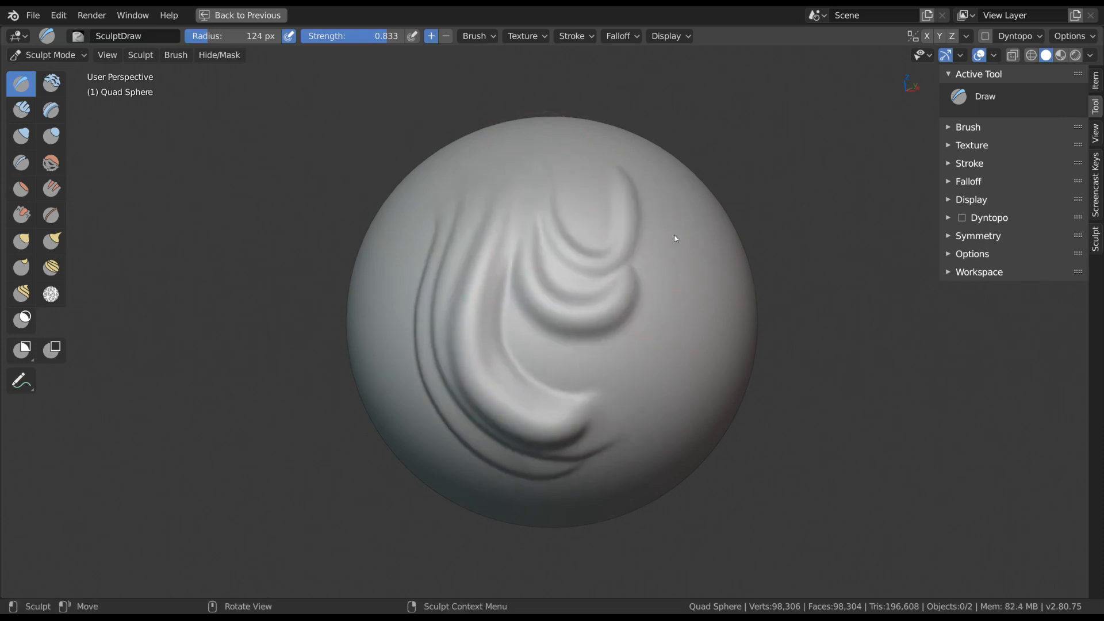
Step: Sculpt a hooked curl and connected swirling ridges on the sphere beside the U-shaped ones
mouse_move(689, 226)
left_mouse_down()
mouse_move(661, 370)
mouse_move(742, 319)
left_mouse_up()
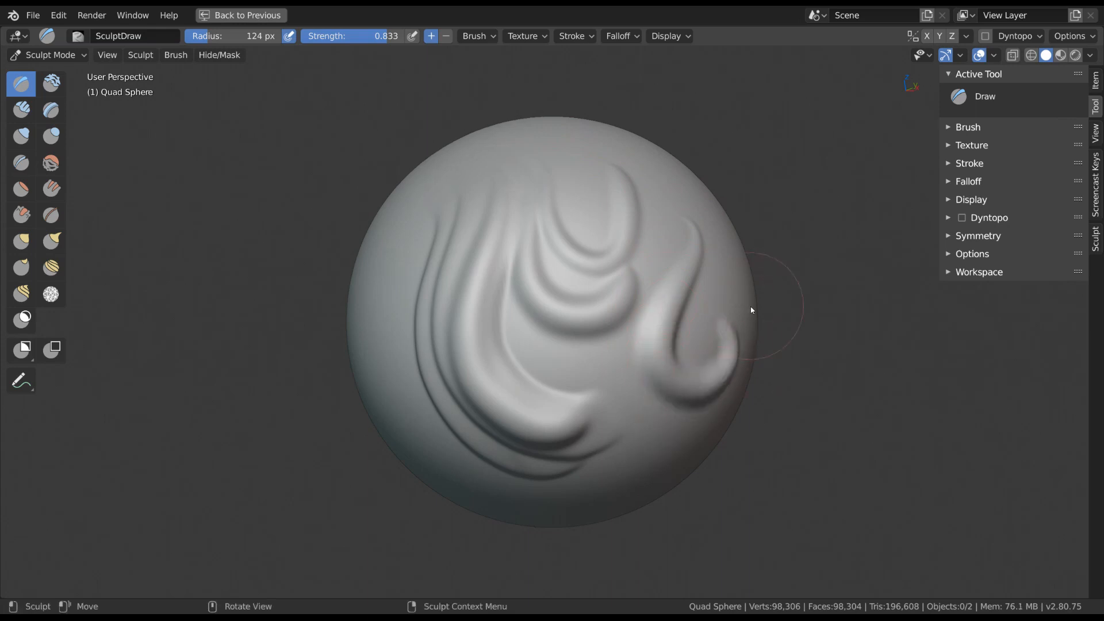
mouse_move(752, 311)
middle_mouse_down()
mouse_move(664, 299)
mouse_move(615, 345)
middle_mouse_up()
left_click_drag(593, 319, 592, 319)
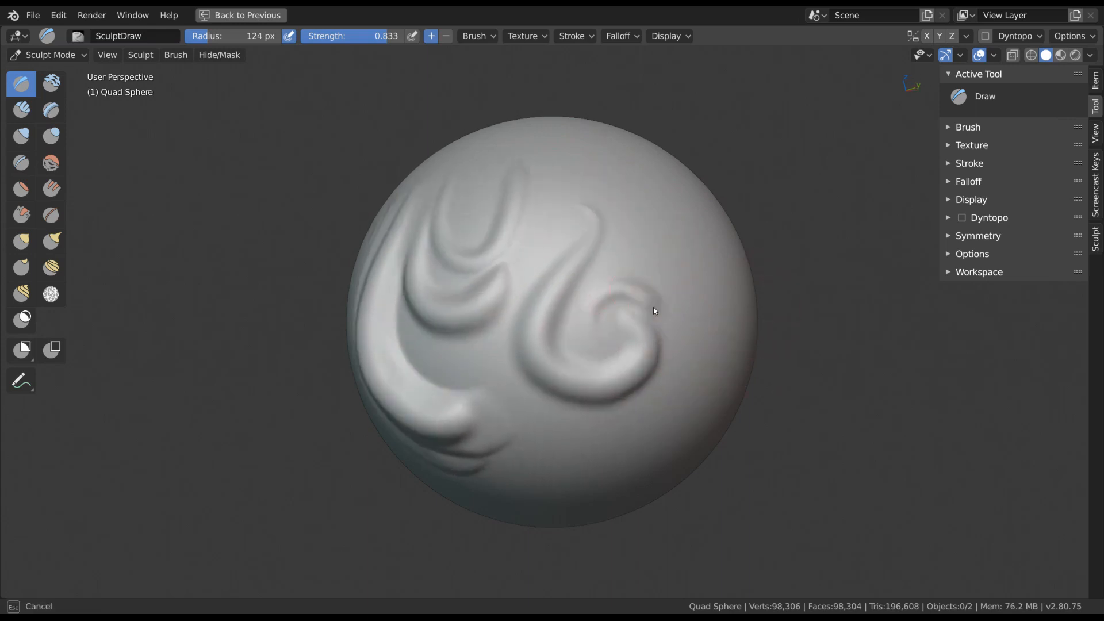
left_click_drag(722, 302, 656, 253)
left_click_drag(636, 203, 636, 203)
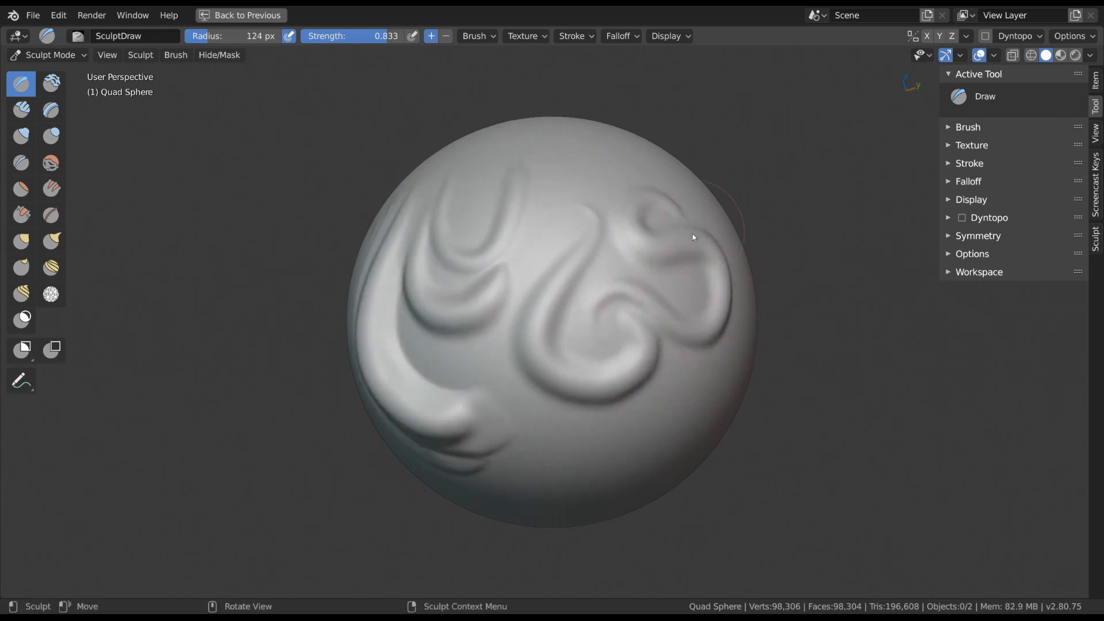
mouse_move(692, 234)
middle_mouse_down()
mouse_move(716, 295)
mouse_move(603, 354)
middle_mouse_up()
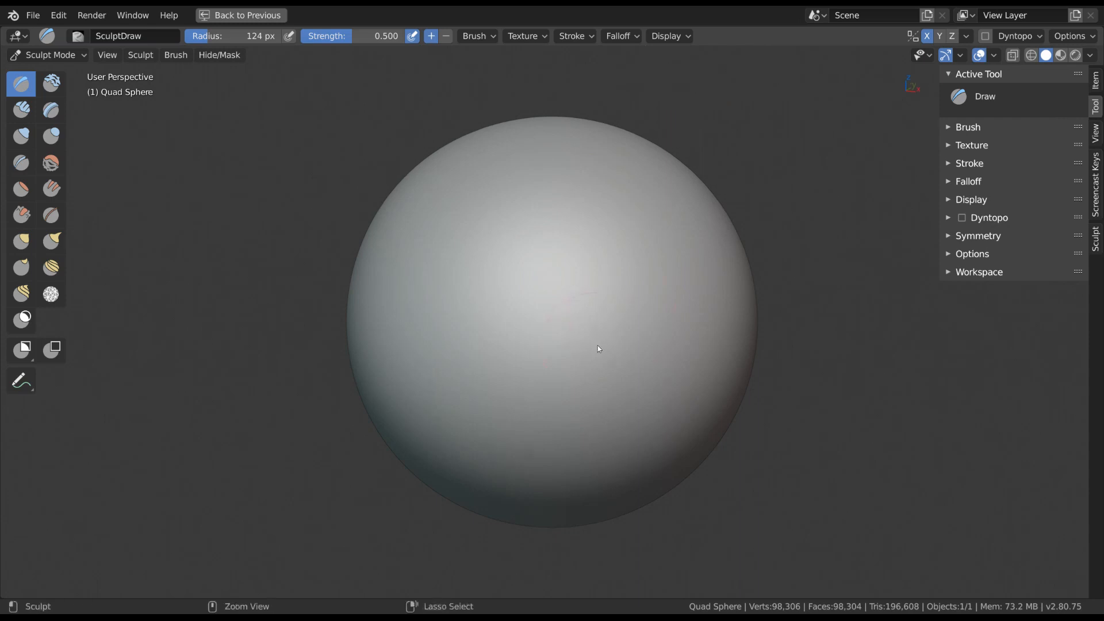
Step: Switch the sphere to Edit Mode, select a single vertex and try to move it
middle_click_drag(598, 347, 625, 337, "ctrl")
key("ctrl+Tab")
left_click(617, 313)
middle_click_drag(626, 330, 637, 319)
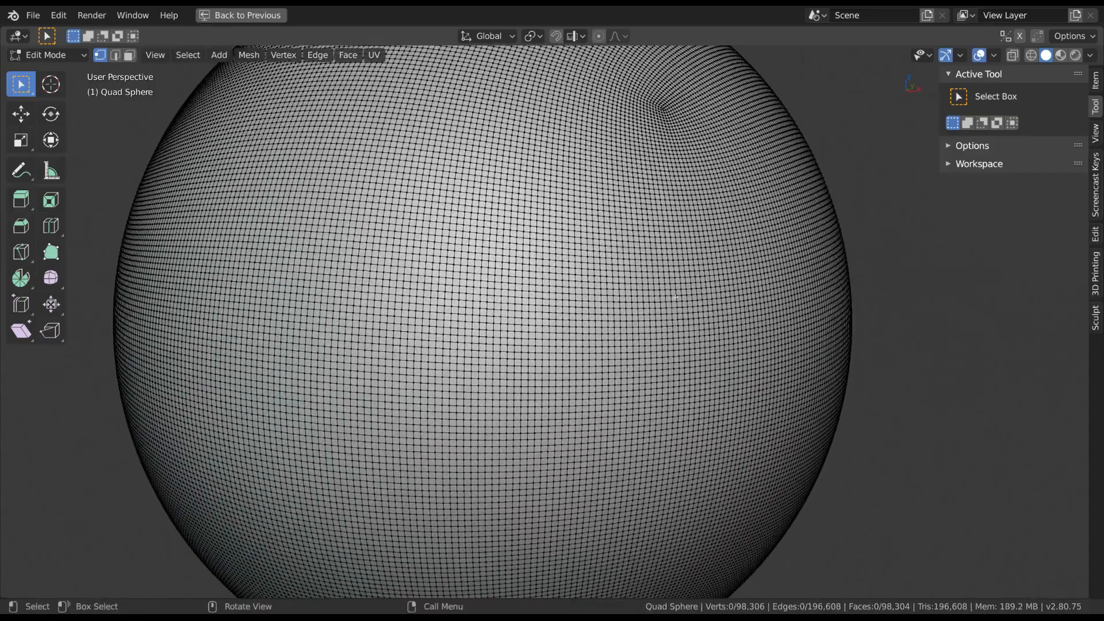
left_click(675, 297)
middle_click_drag(751, 298, 633, 292, "shift")
middle_click_drag(633, 292, 641, 307, "ctrl")
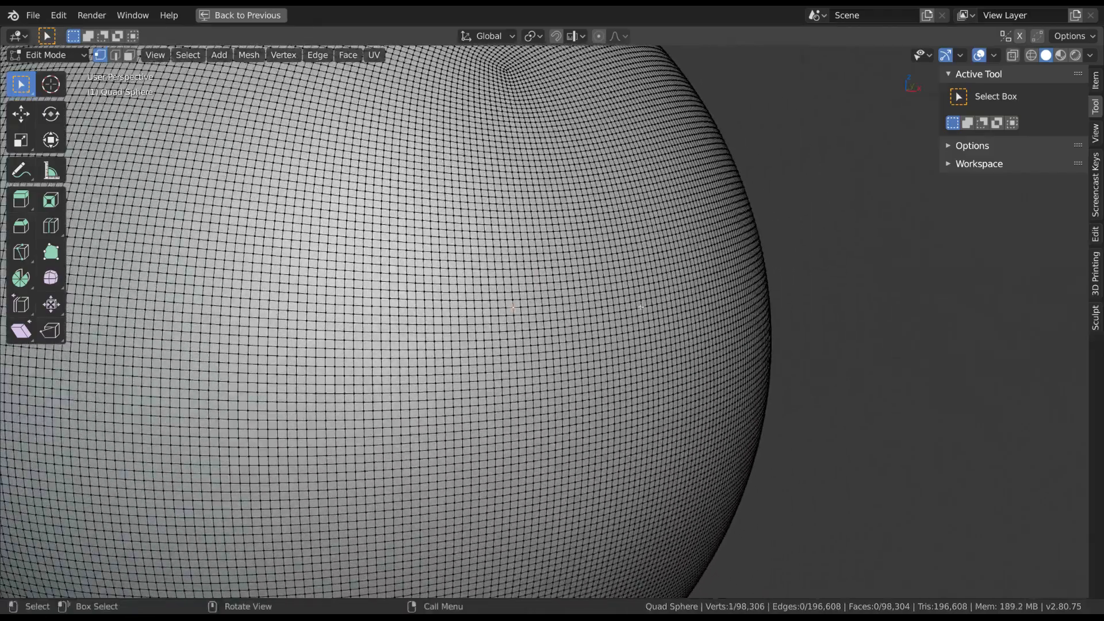
key("g")
right_click(586, 337)
middle_click_drag(587, 337, 588, 289, "ctrl")
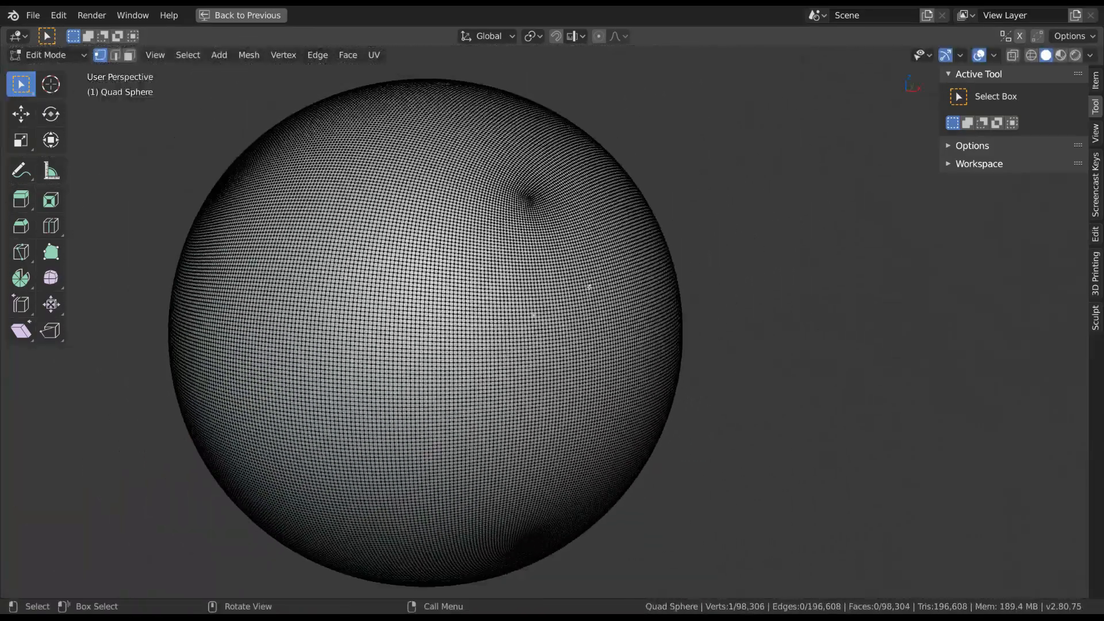
Step: Return to Sculpt Mode and sculpt an elongated vertical loop on the sphere with the Draw brush at strength 0.500
key("ctrl+Tab")
left_click(584, 349)
mouse_move(579, 364)
middle_mouse_down("shift")
mouse_move(633, 347)
mouse_move(581, 317)
middle_mouse_up("shift")
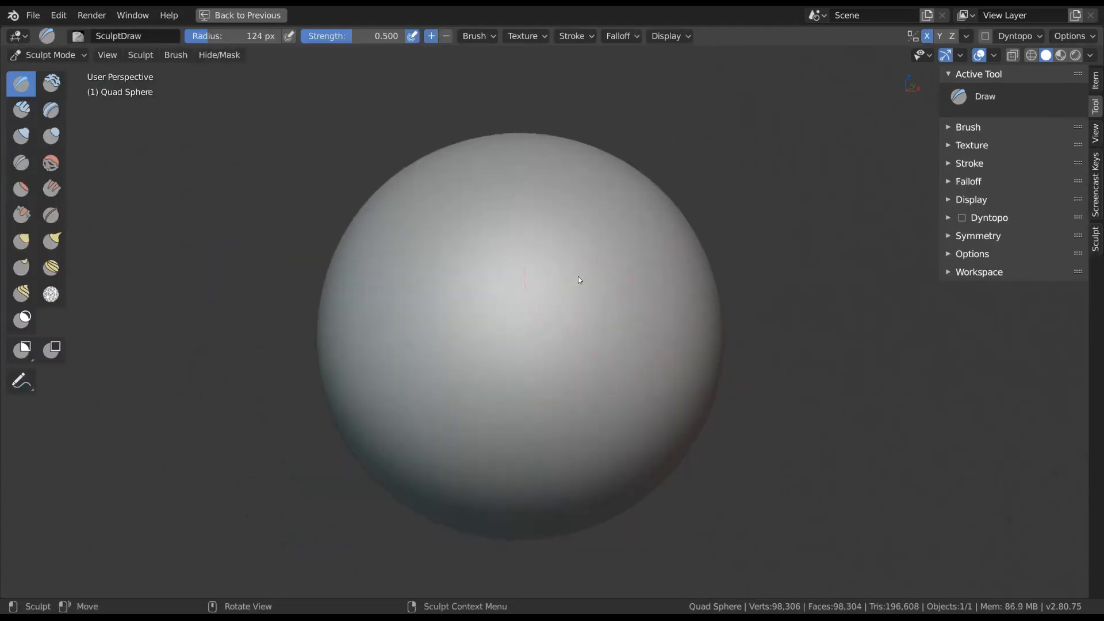
mouse_move(581, 278)
left_mouse_down()
mouse_move(532, 451)
mouse_move(559, 412)
mouse_move(616, 414)
mouse_move(616, 288)
left_mouse_up()
Step: Pull three peaks out of the sphere's outline with the Grab brush, enlarging its radius to 340 px for the last one
key("g")
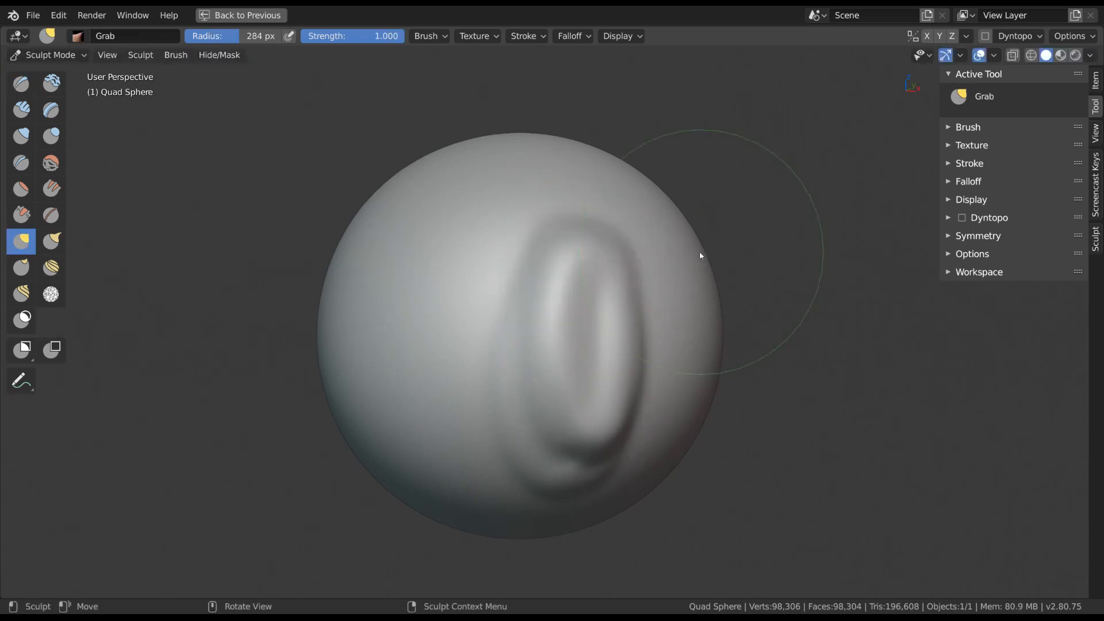
mouse_move(700, 256)
left_mouse_down()
mouse_move(699, 225)
mouse_move(740, 215)
left_mouse_up()
mouse_move(677, 345)
left_mouse_down()
mouse_move(693, 374)
mouse_move(763, 429)
left_mouse_up()
middle_click_drag(729, 379, 650, 380, "shift")
scroll(646, 376, "down", 1)
key("f")
left_click(525, 202)
left_click_drag(452, 192, 498, 139)
middle_click_drag(513, 226, 562, 244, "shift")
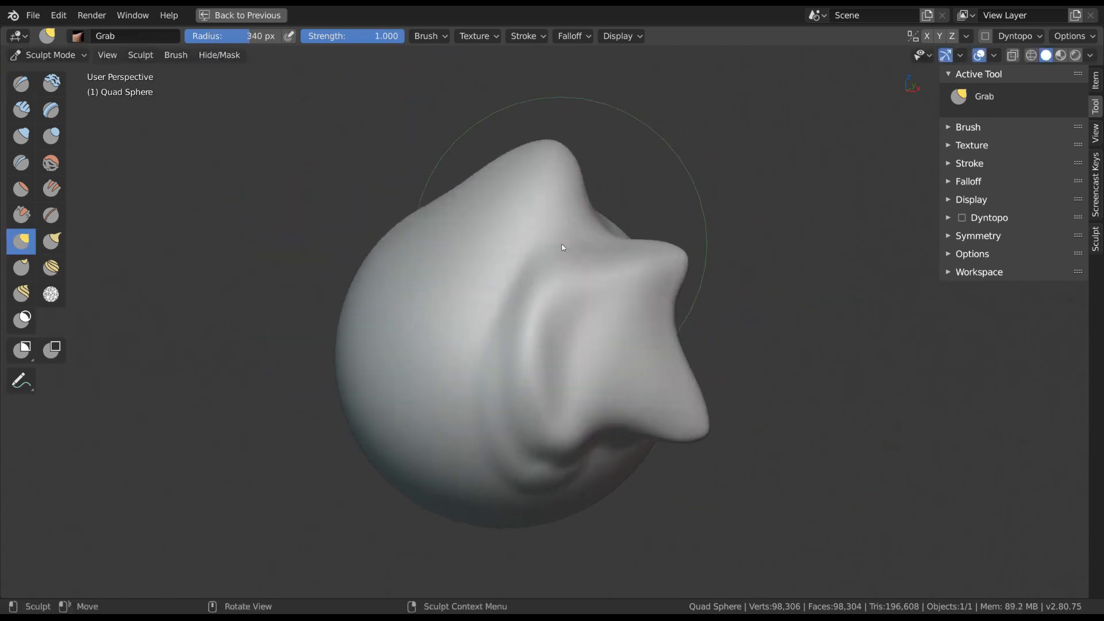
Step: Undo the three Grab brush pulls on the sphere
key("ctrl+z")
key("ctrl+z")
key("ctrl+z")
Step: Show the available object modes and choose Sculpt Mode, first in the mode selector and again in the mode pie
left_click(53, 55)
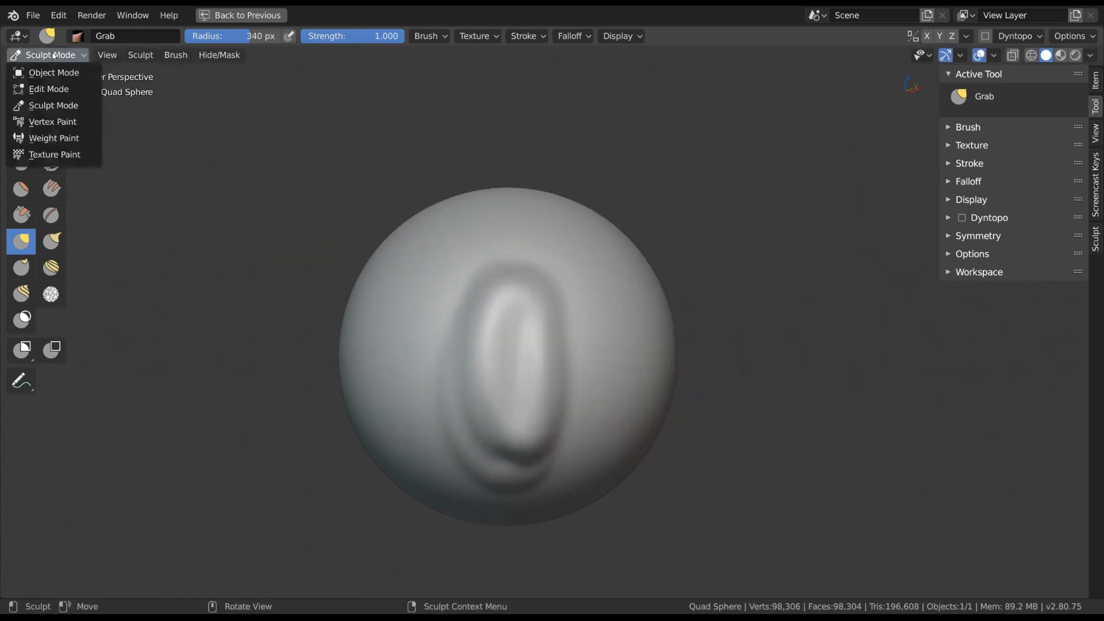
left_click(64, 109)
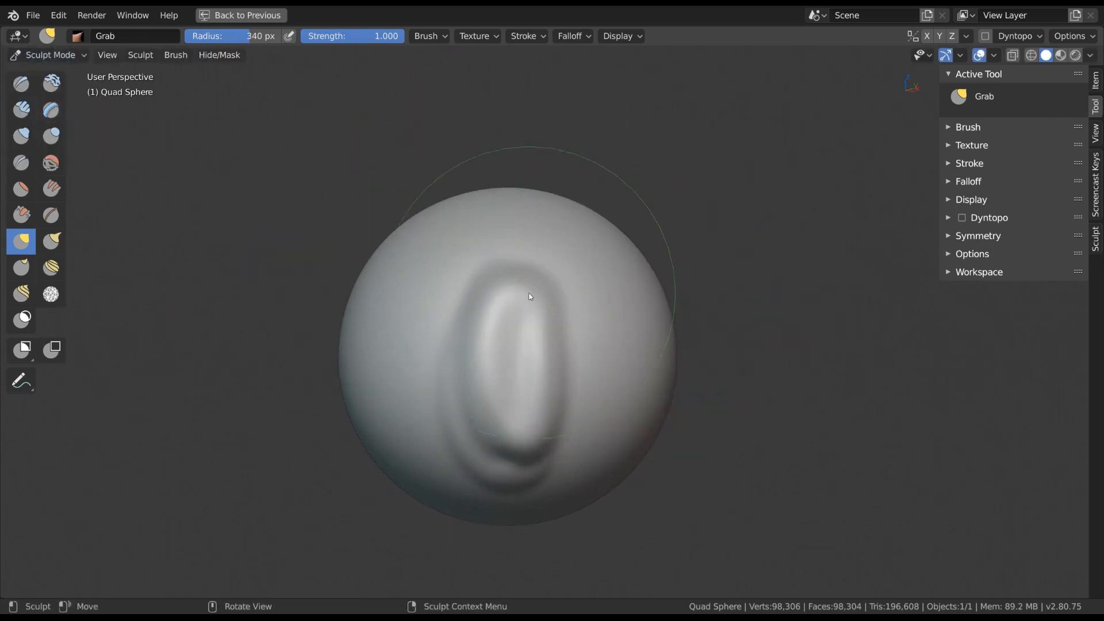
middle_click_drag(530, 297, 602, 312)
key("ctrl+Tab")
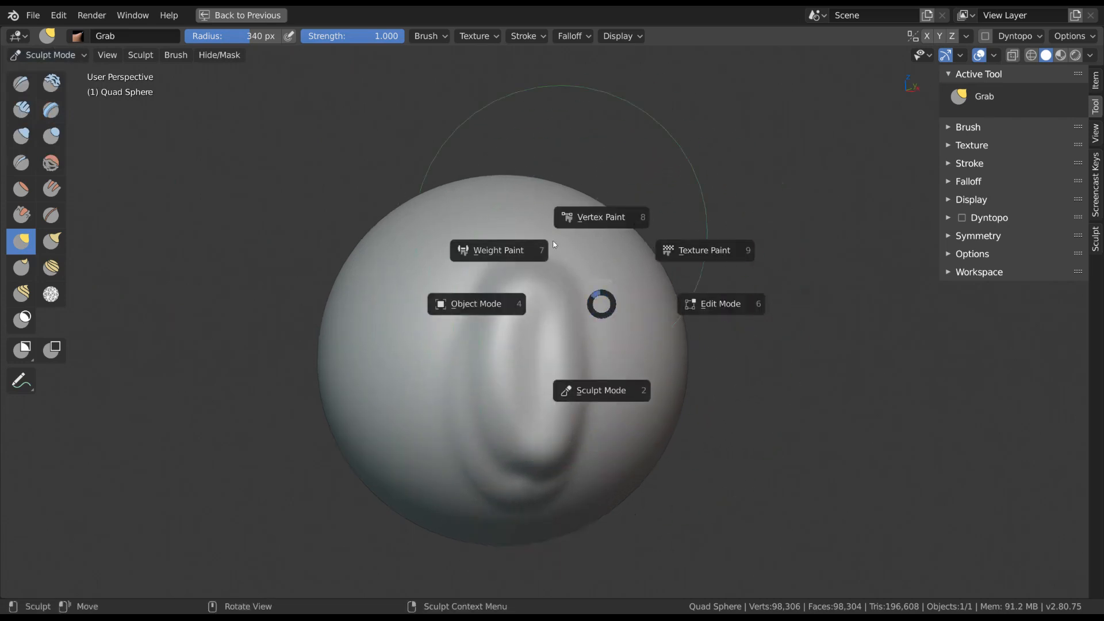
left_click(606, 387)
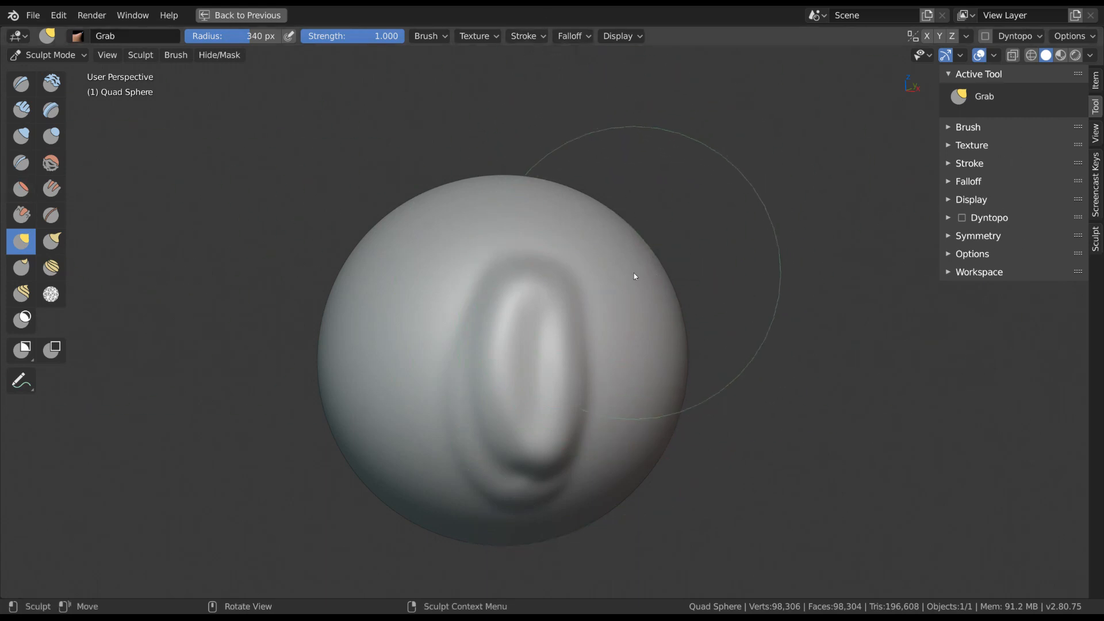
Step: Reduce the brush radius to 139 px and sculpt a straight vertical ridge on the sphere with the Draw brush
key("f")
left_click(564, 275)
mouse_move(565, 275)
middle_mouse_down()
mouse_move(553, 375)
mouse_move(513, 325)
mouse_move(512, 304)
middle_mouse_up()
key("x")
left_click_drag(523, 245, 506, 395)
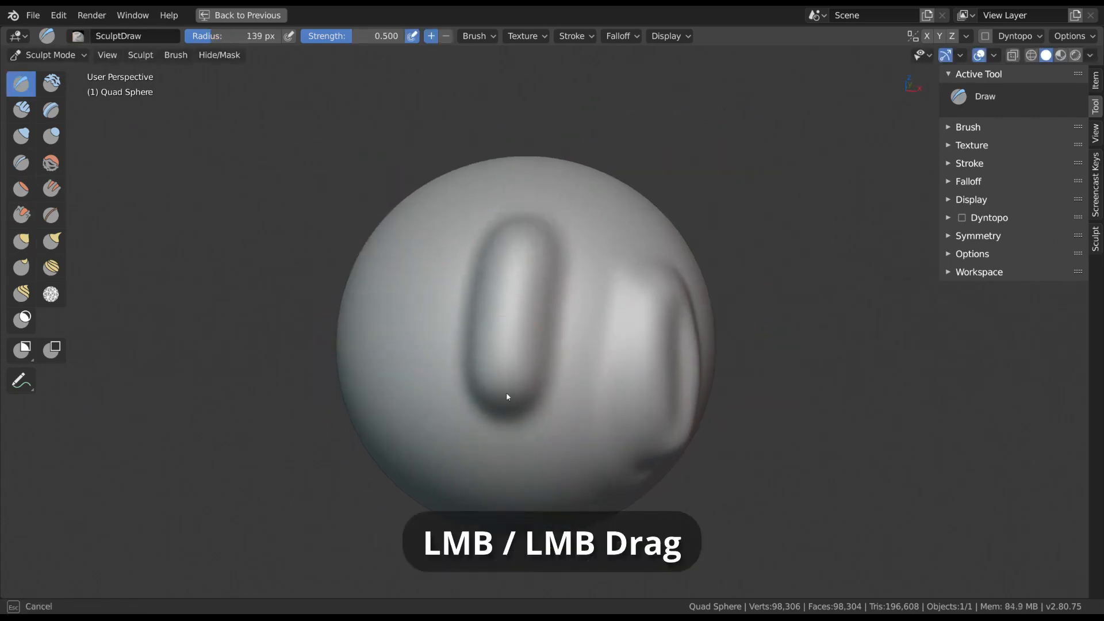
middle_click_drag(514, 356, 568, 347)
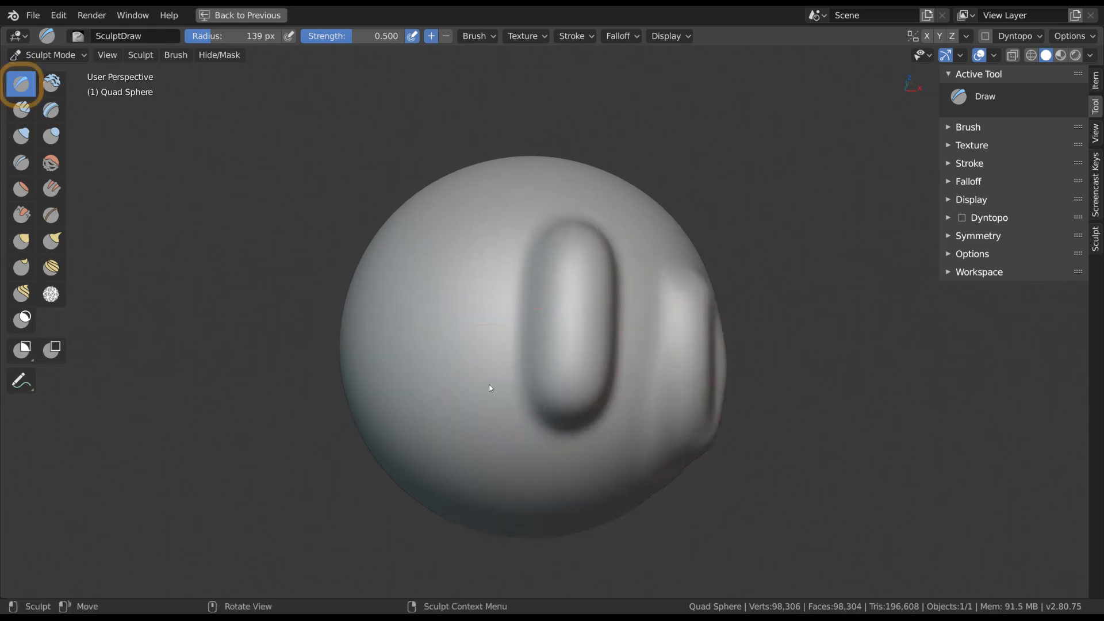
Step: Raise a round bump beside the vertical ridge and a short bump above it with the Draw brush
left_click_drag(484, 400, 494, 366)
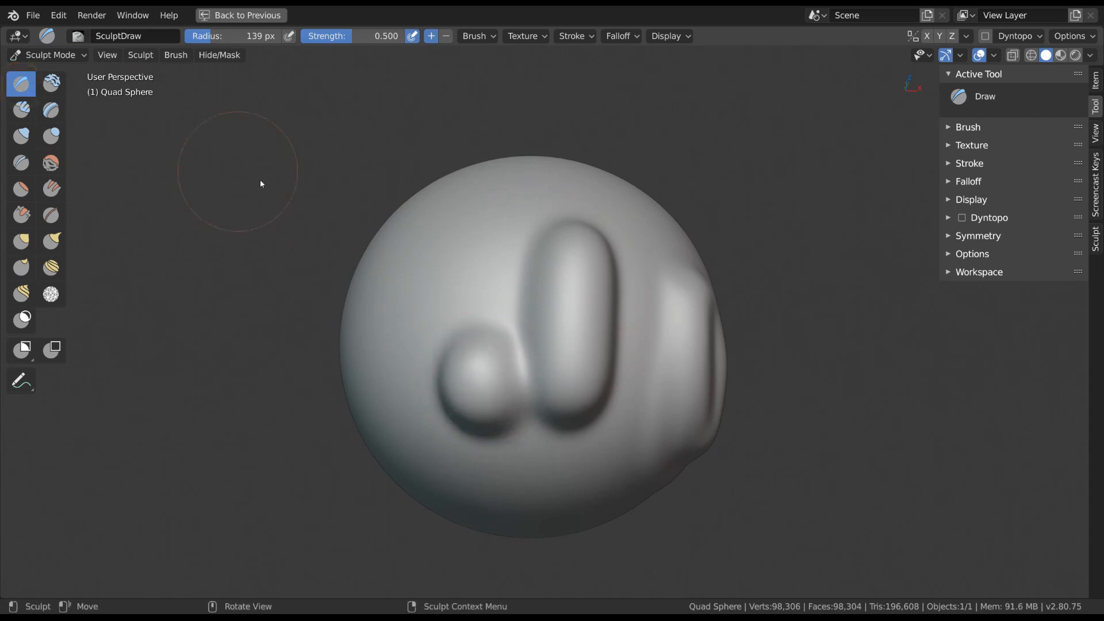
middle_click_drag(511, 301, 538, 321)
left_click_drag(547, 271, 547, 316)
middle_click_drag(547, 316, 595, 311)
Step: Carve grooves into the sphere beside the raised bumps with the inverted Draw brush
key("ctrl")
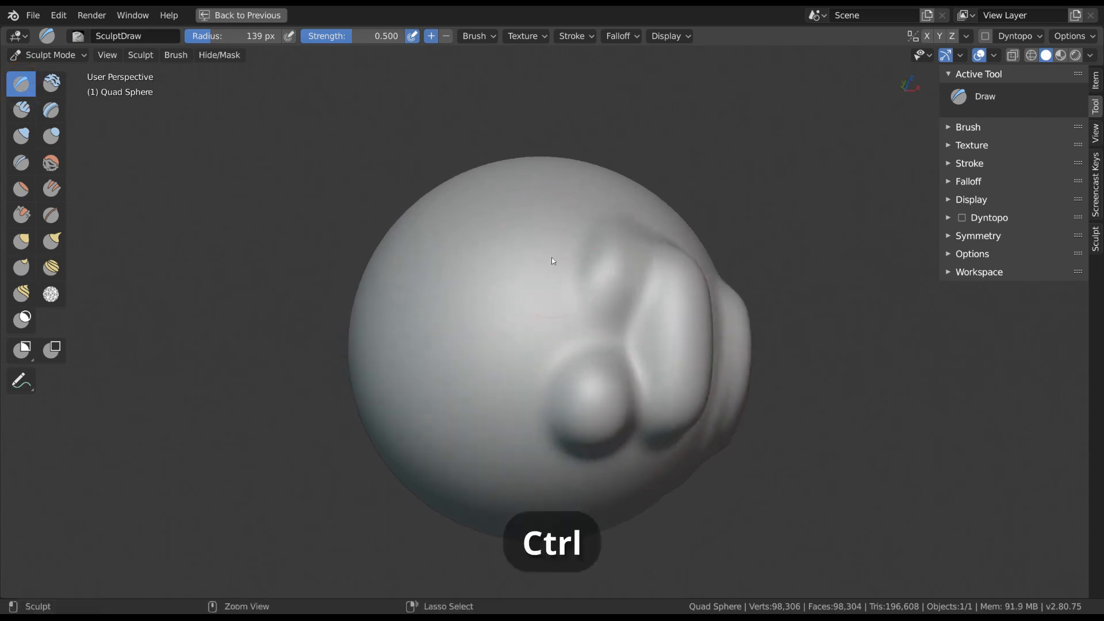
mouse_move(552, 260)
left_mouse_down("ctrl")
mouse_move(510, 396)
mouse_move(576, 255)
left_mouse_up("ctrl")
middle_click_drag(582, 255, 566, 275)
mouse_move(557, 226)
left_mouse_down("ctrl")
mouse_move(576, 215)
mouse_move(517, 374)
mouse_move(475, 411)
mouse_move(486, 399)
mouse_move(500, 447)
mouse_move(514, 385)
left_mouse_up("ctrl")
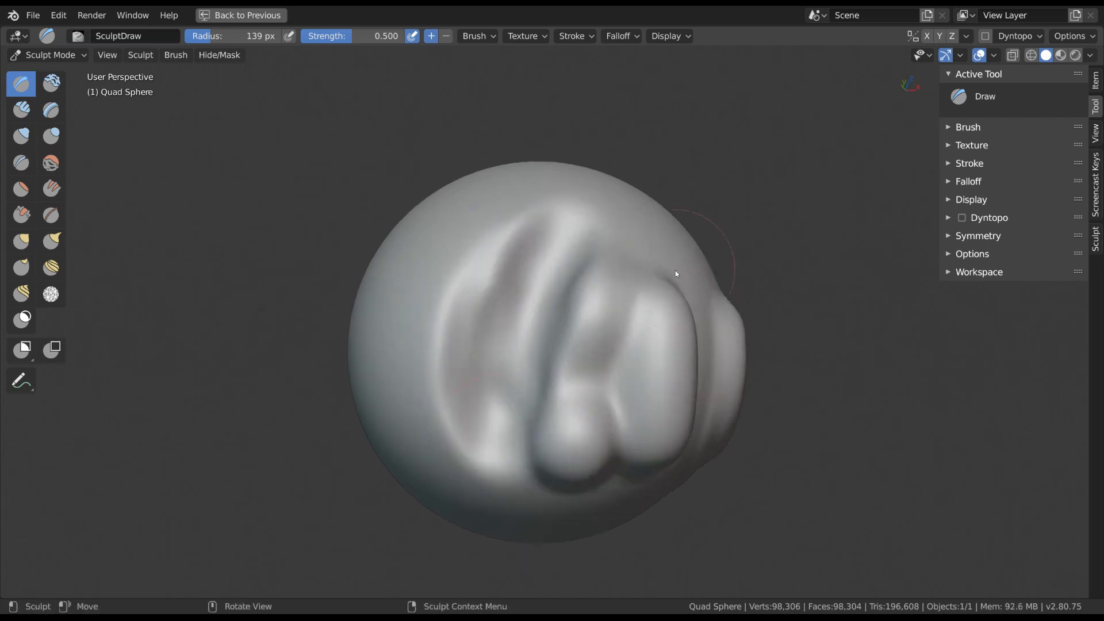
Step: Enlarge the brush radius to 200 px and smooth the carved grooves and surrounding bumps
mouse_move(675, 271)
middle_mouse_down()
mouse_move(573, 318)
mouse_move(520, 311)
mouse_move(541, 250)
middle_mouse_up()
key("f")
left_click(506, 313)
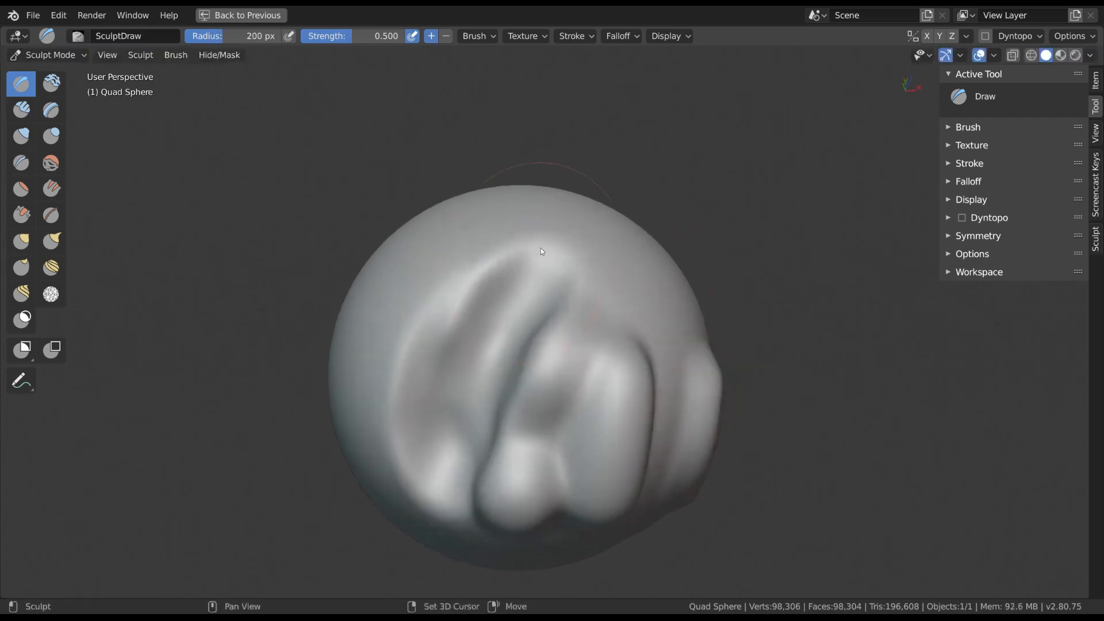
mouse_move(541, 251)
left_mouse_down("shift")
mouse_move(431, 335)
mouse_move(407, 336)
left_mouse_up("shift")
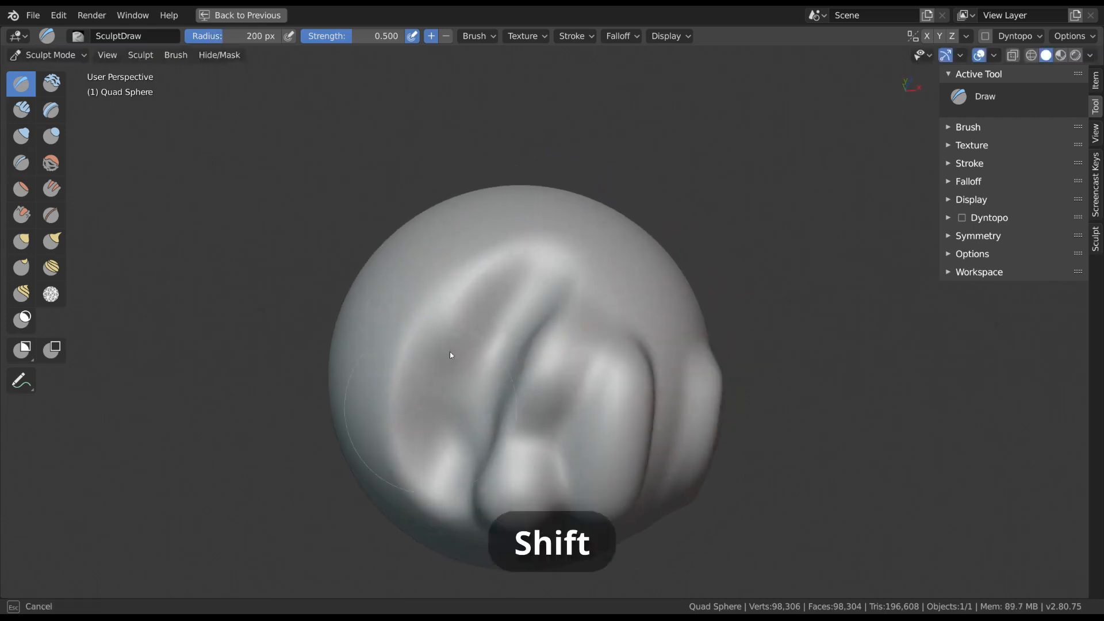
mouse_move(457, 462)
left_mouse_down("shift")
mouse_move(520, 422)
mouse_move(551, 383)
mouse_move(487, 523)
left_mouse_up("shift")
left_click_drag(480, 406, 500, 383, "shift")
Step: Reduce the Draw brush radius to 66 px and raise its strength to 0.648
key("f")
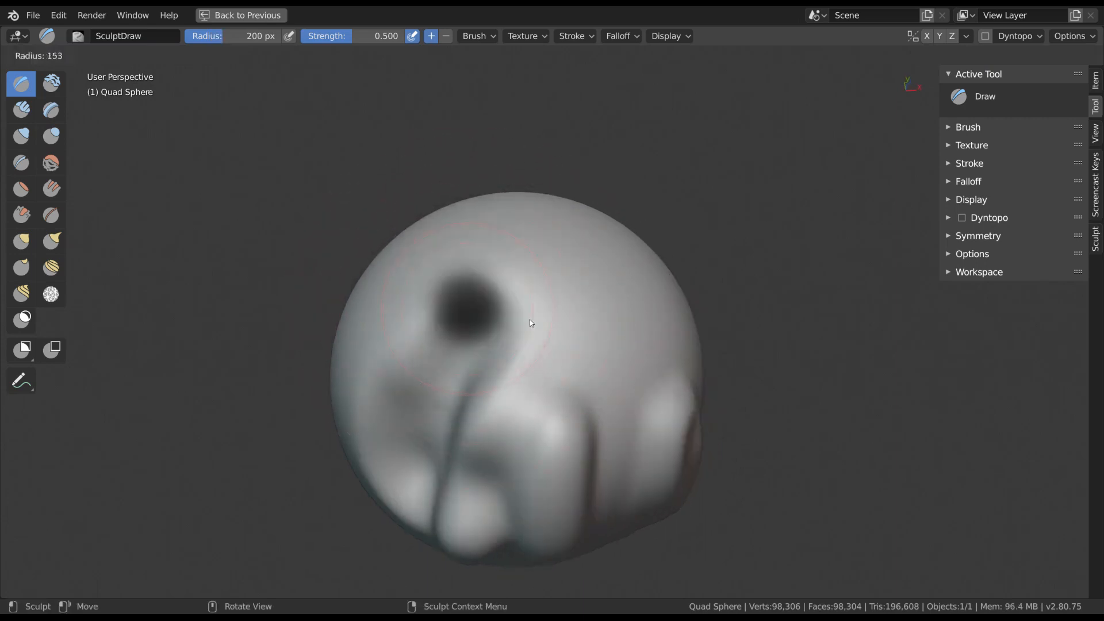
left_click(506, 320)
middle_click_drag(587, 318, 571, 325)
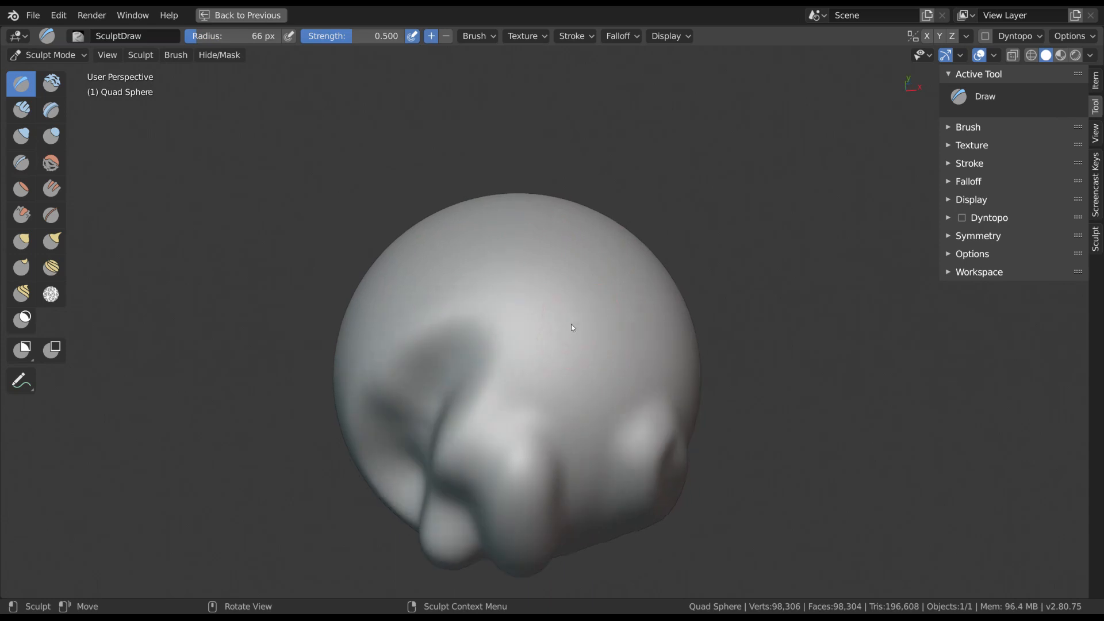
key("shift+f")
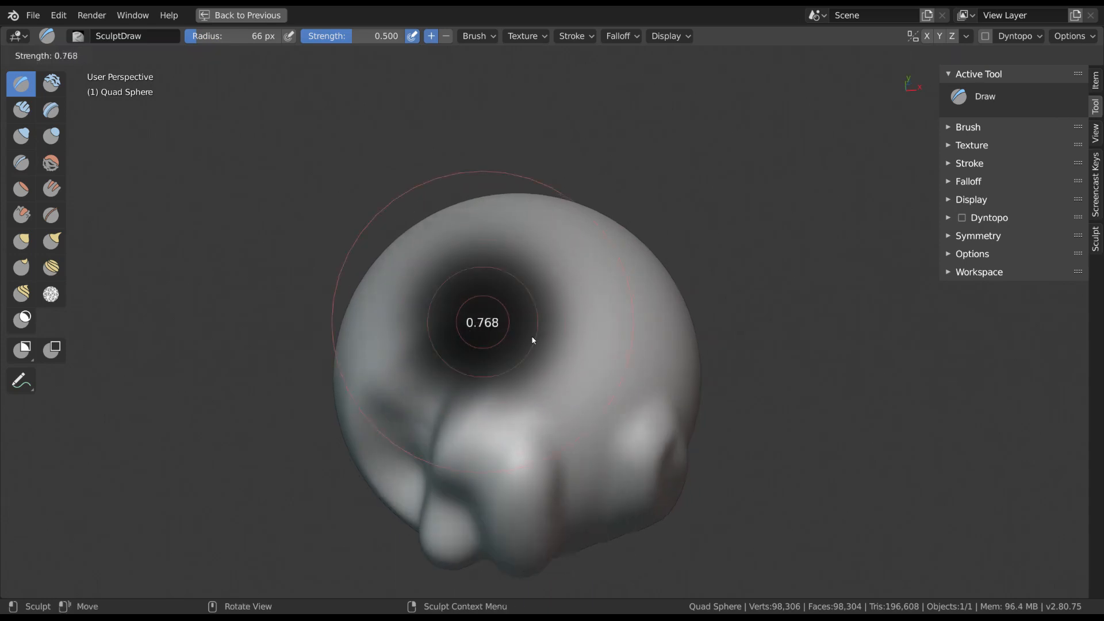
right_click(496, 319)
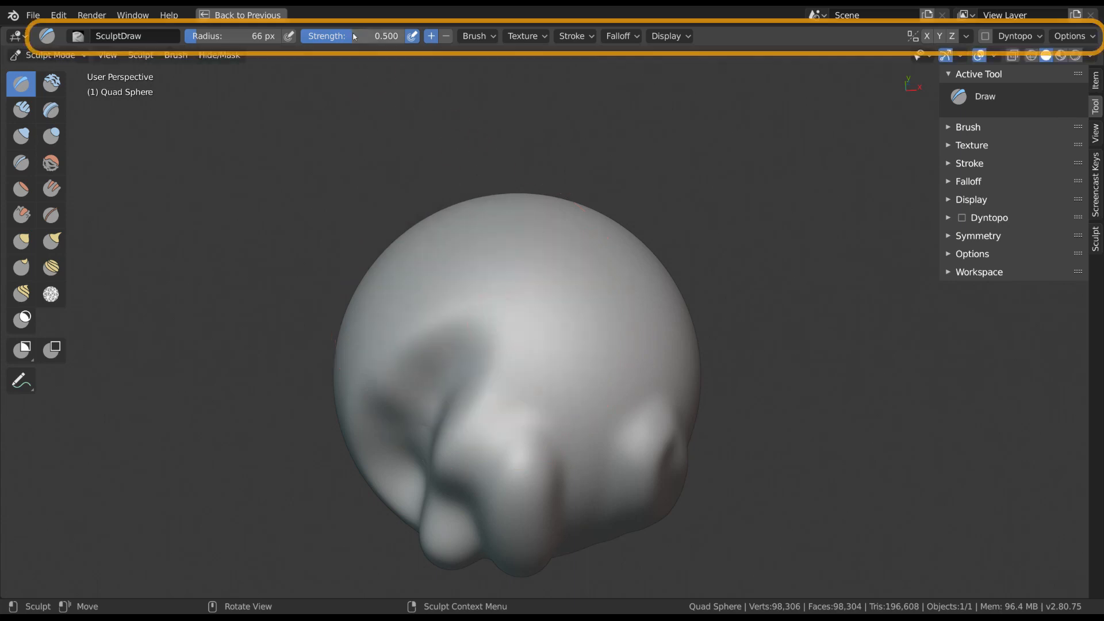
left_click_drag(368, 33, 387, 29)
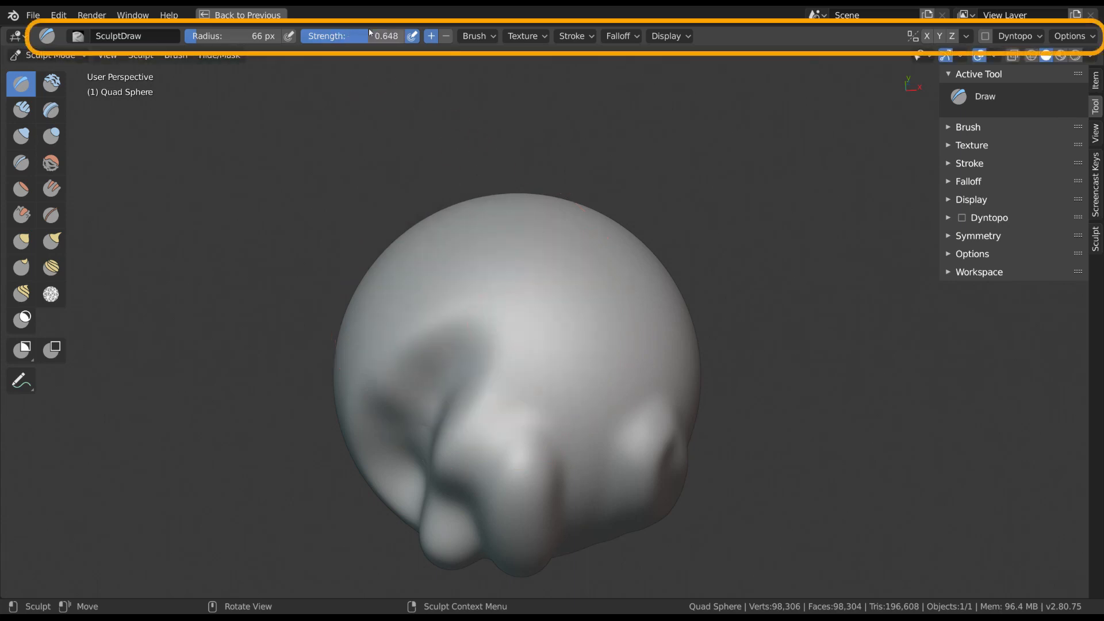
Step: Expand the active tool's brush settings and set the radius to 196 px
left_click(989, 128)
mouse_move(1032, 260)
left_mouse_down()
mouse_move(1044, 260)
mouse_move(1043, 275)
left_mouse_up()
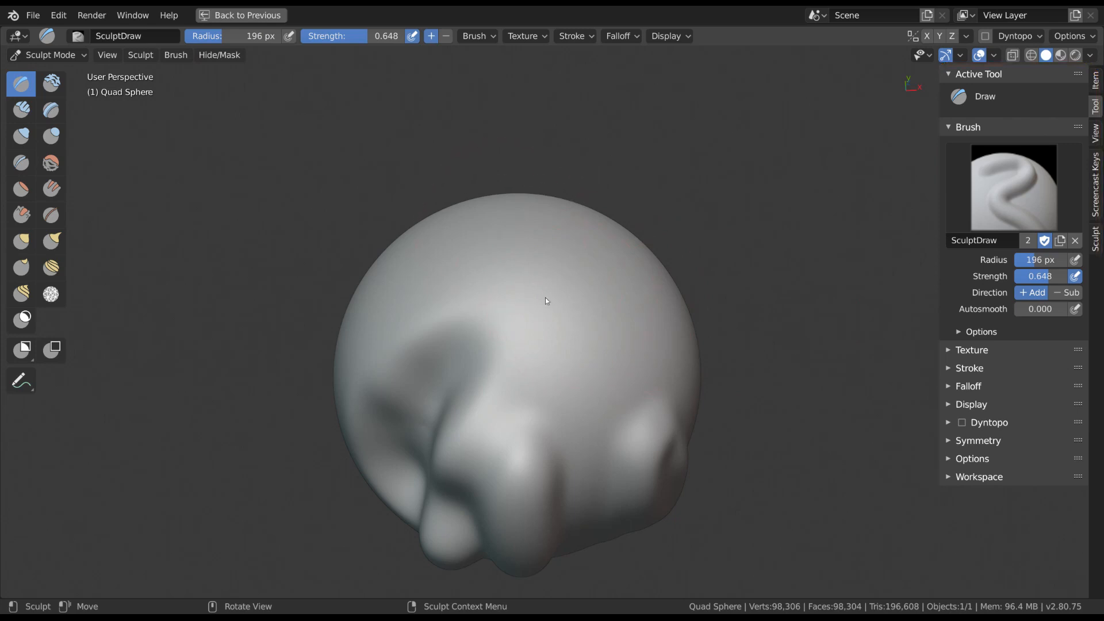
middle_click_drag(545, 298, 577, 282)
middle_click_drag(576, 402, 560, 358)
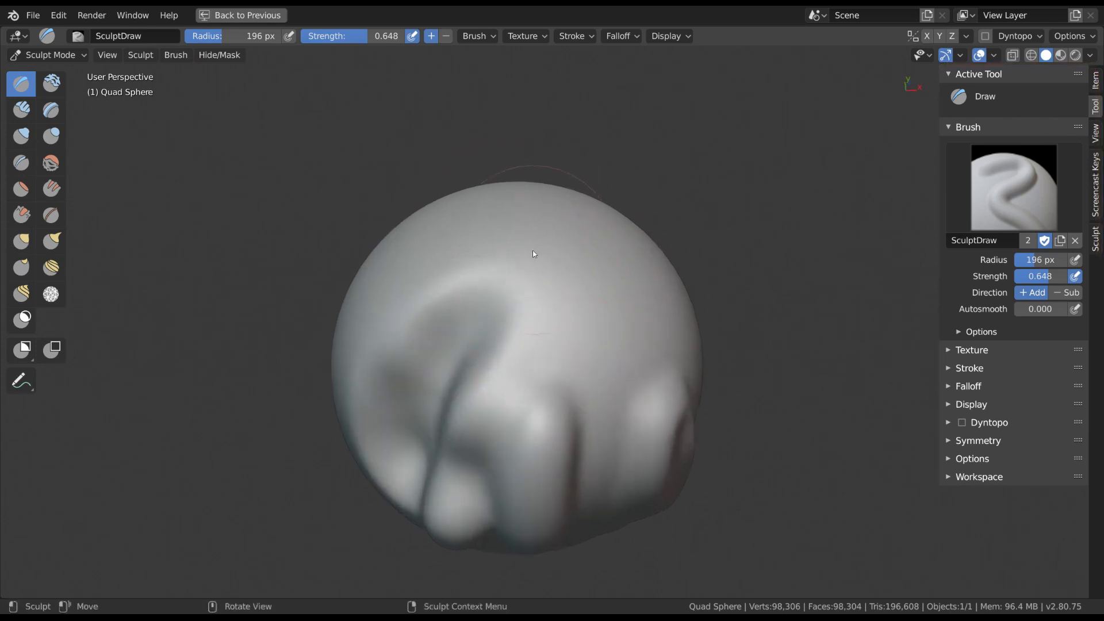
Step: Hide and restore the toolbar and the sidebar, and return the sidebar to the active tool's settings
key("t")
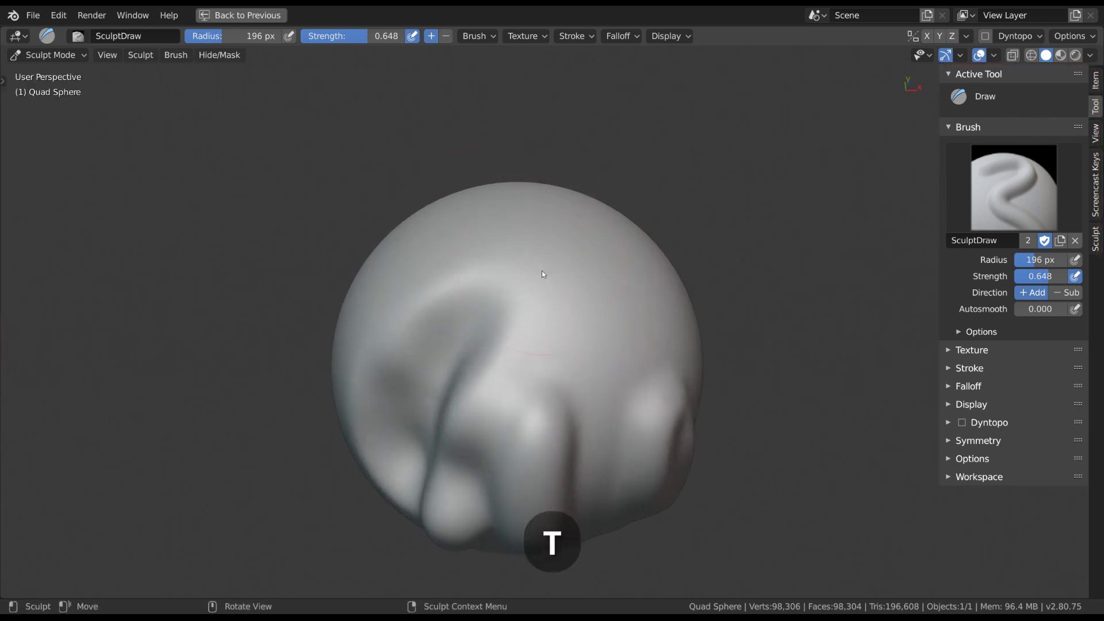
key("t")
key("n")
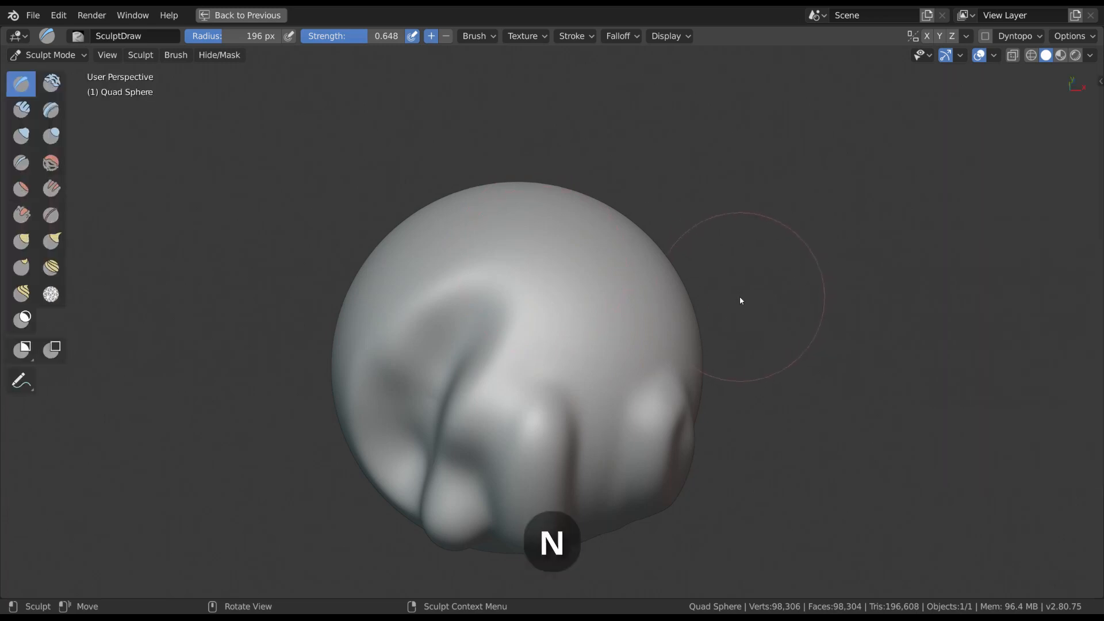
key("n")
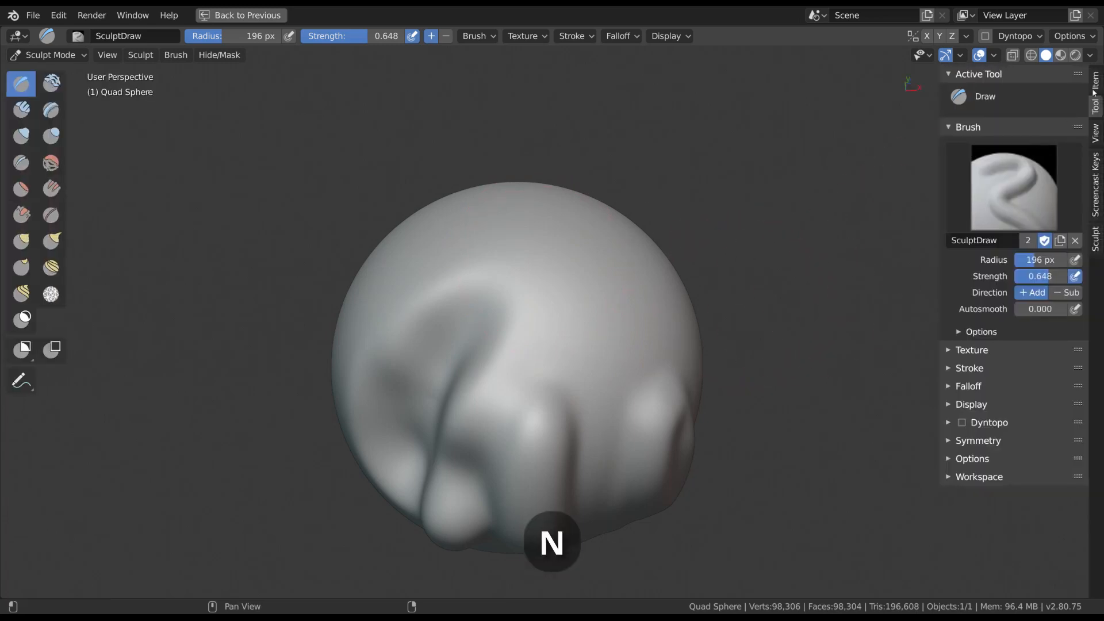
left_click(1099, 80)
left_click(1095, 106)
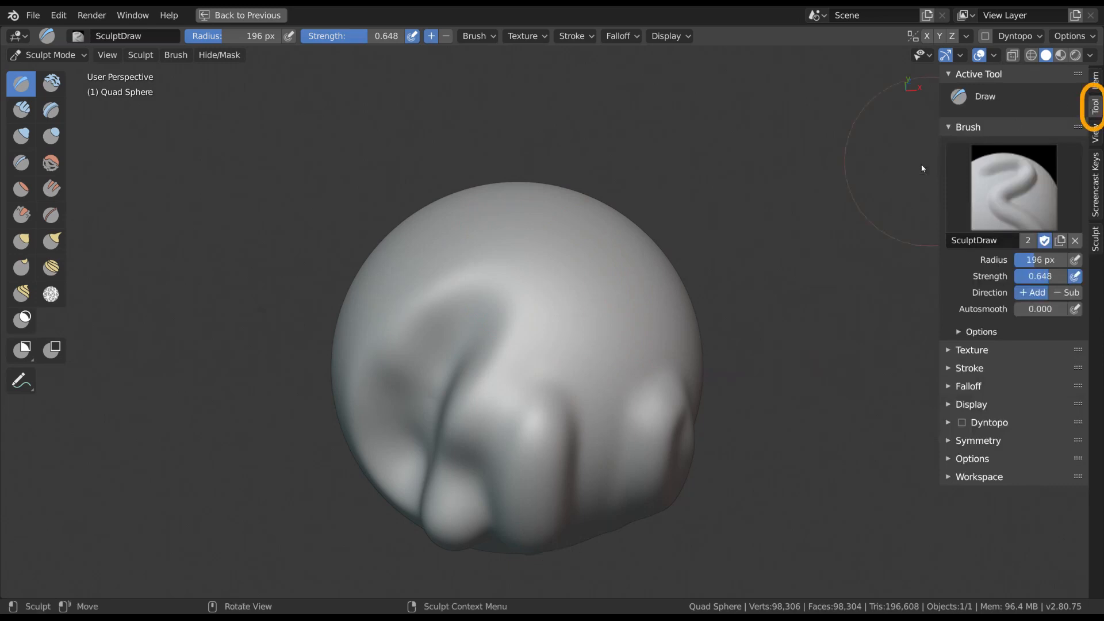
Step: Hide the tool settings in the viewport header and show them again
right_click(1068, 37)
mouse_move(1064, 44)
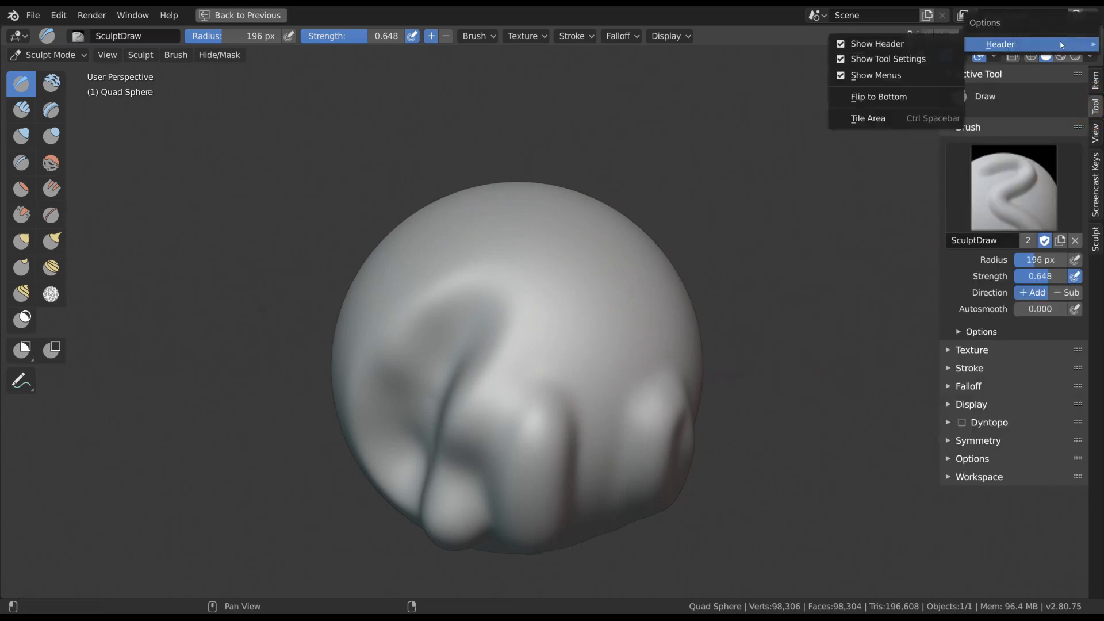
left_click(904, 59)
right_click(1029, 36)
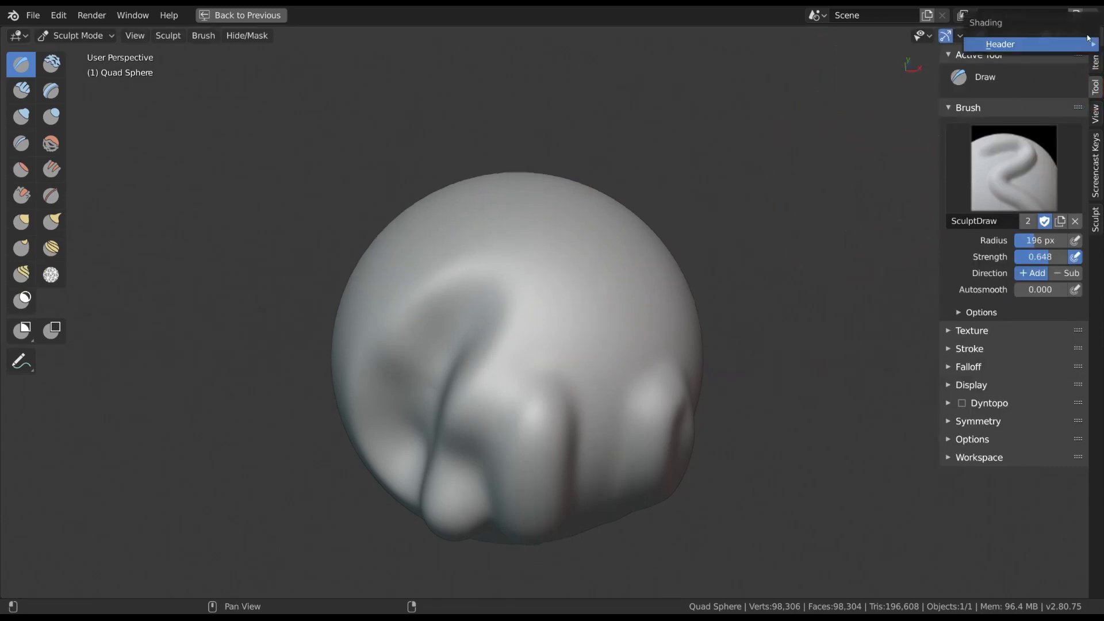
mouse_move(1030, 52)
left_click(906, 60)
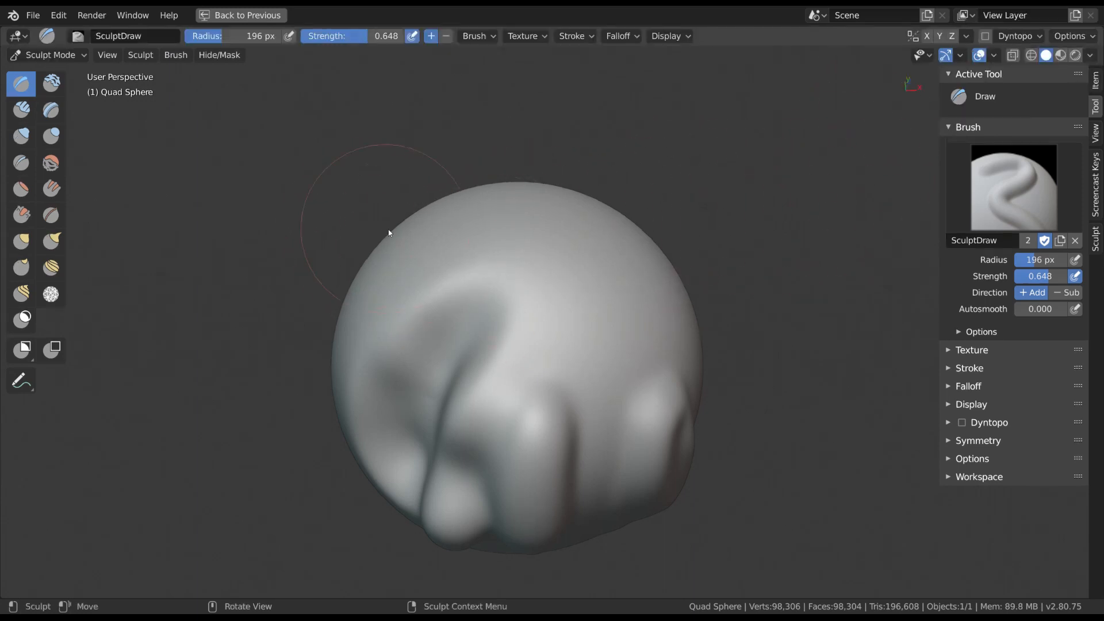
Step: Reduce the Draw brush radius to 93 px
key("f")
left_click(480, 291)
middle_click_drag(540, 334, 556, 294)
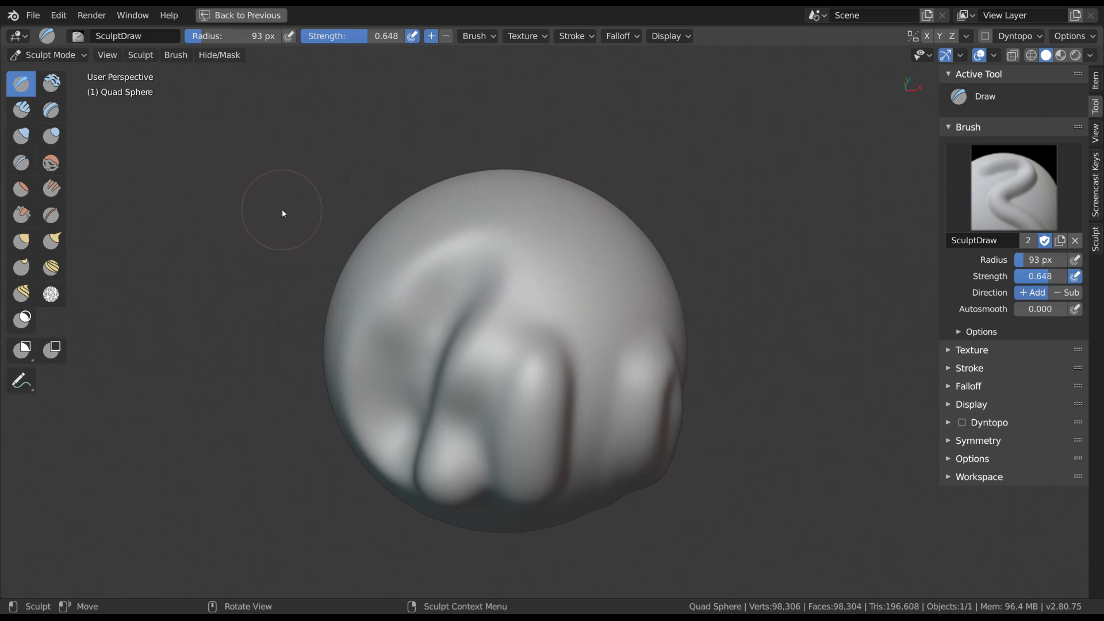
Step: Hide the viewport's toolbar, sidebar and tool settings
left_click(111, 58)
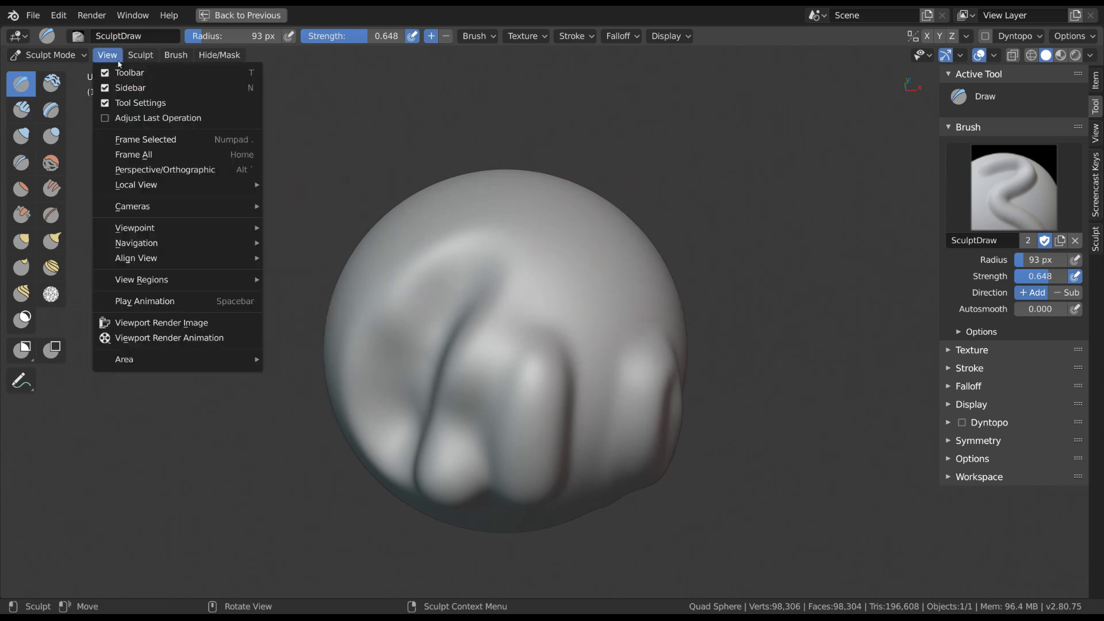
left_click(130, 73)
left_click(107, 55)
left_click(125, 87)
left_click(108, 55)
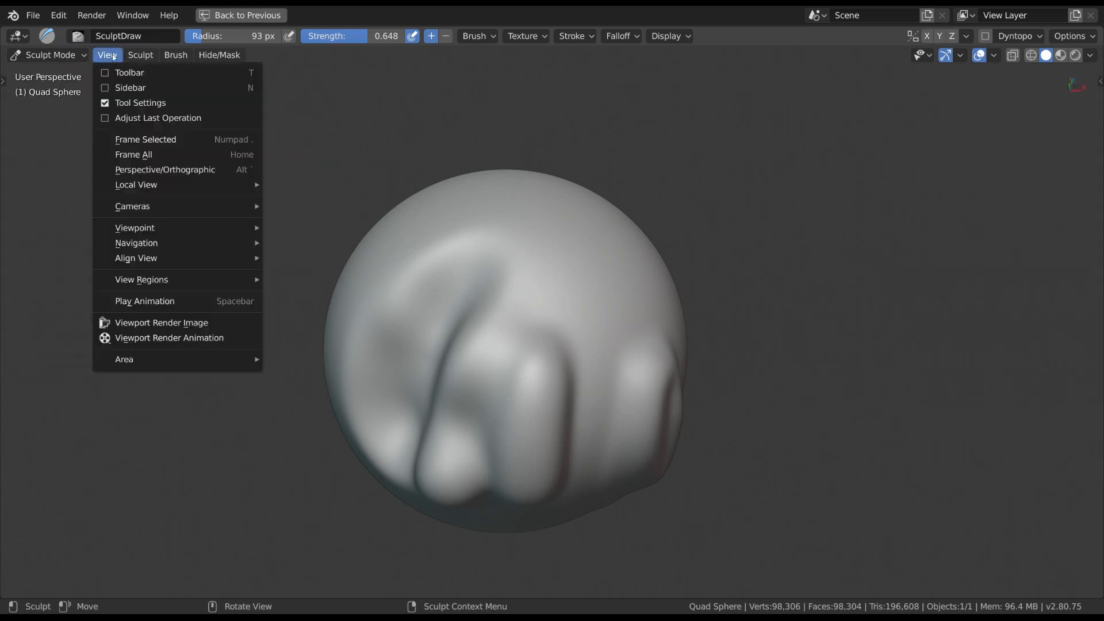
left_click(129, 102)
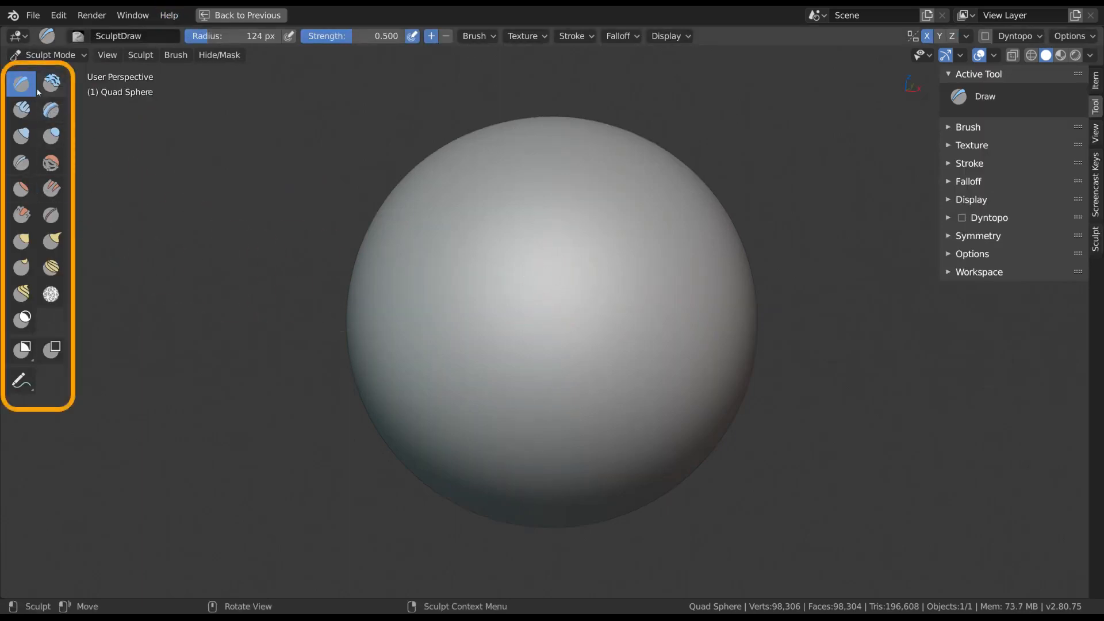
Step: Try selecting the Clay, Layer, Blob and Inflate brushes in turn and return to the Draw brush
left_click(78, 35)
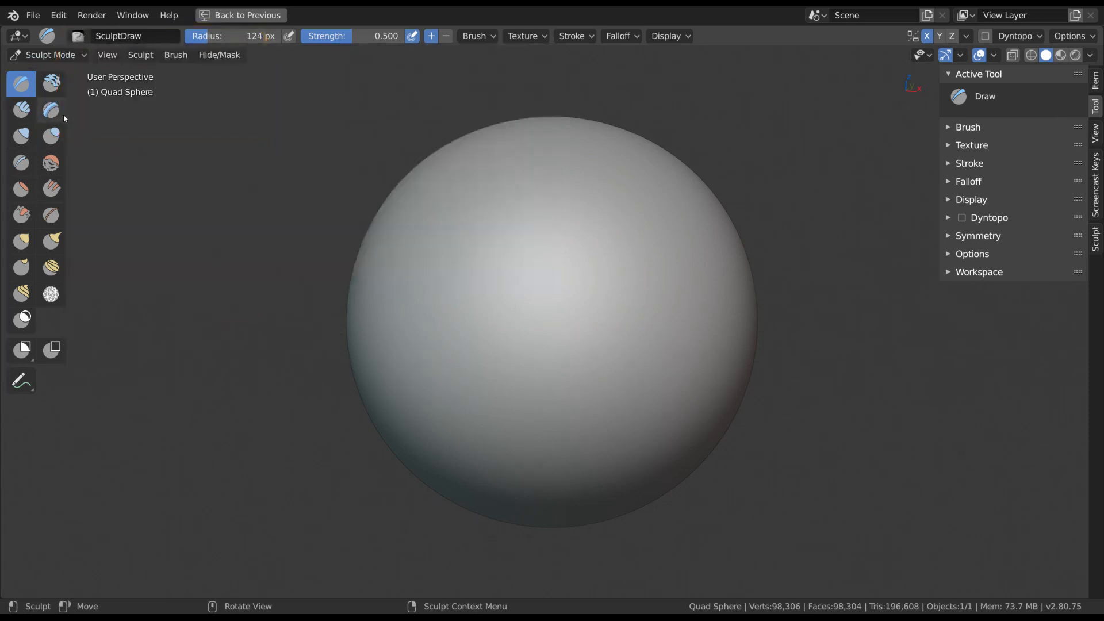
left_click(51, 85)
left_click(51, 109)
left_click(51, 136)
left_click(23, 135)
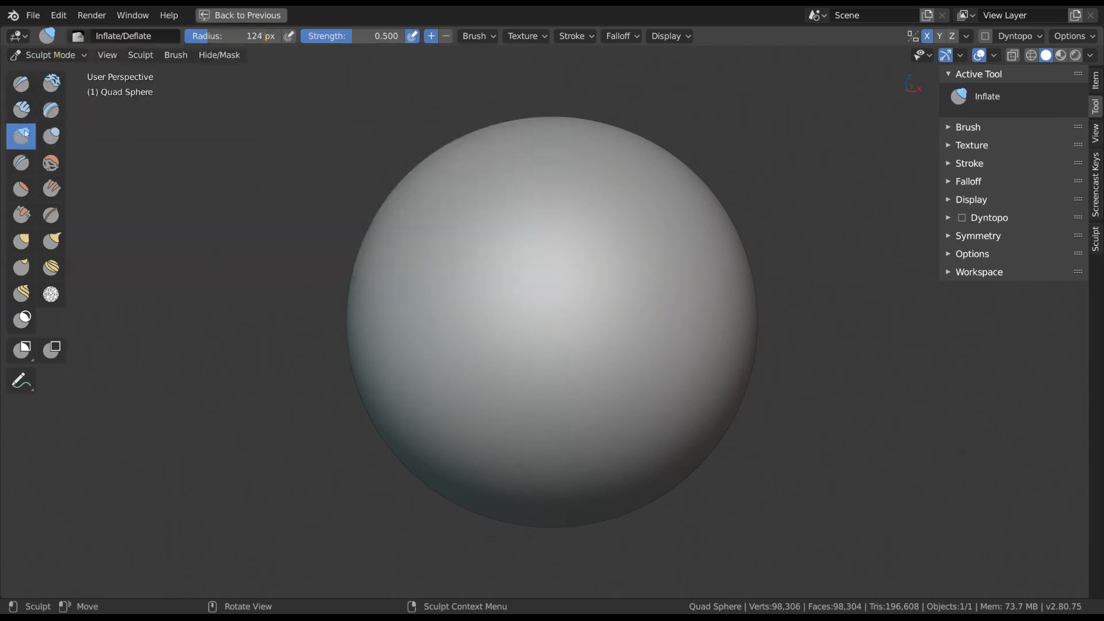
left_click(26, 91)
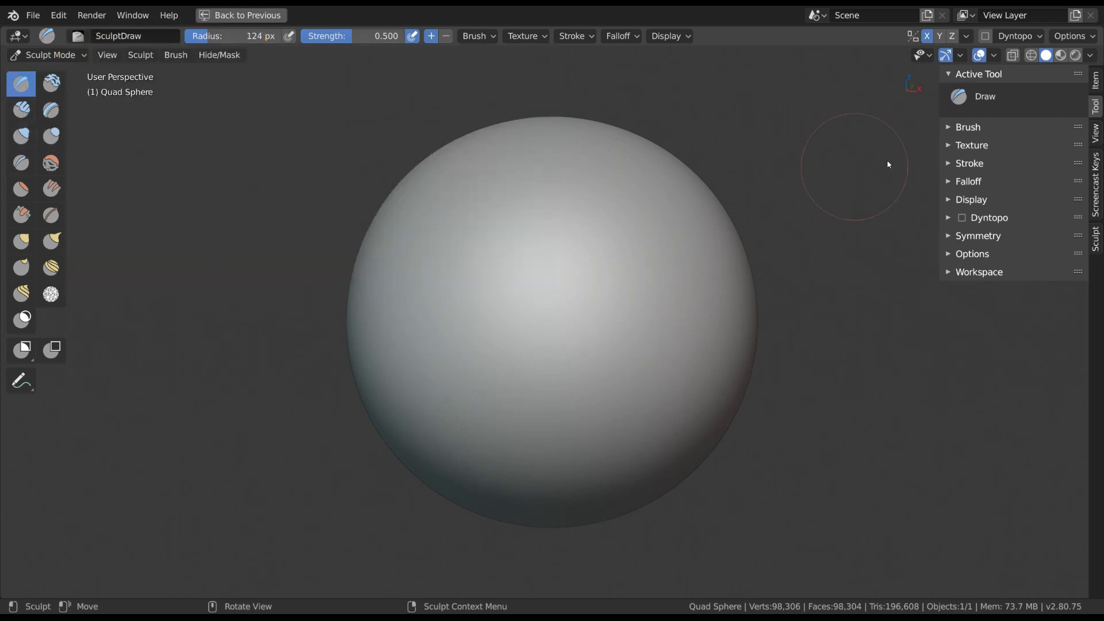
Step: Expand the brush settings and flatten two mirrored oval patches on the sphere's front with the Flatten brush
left_click(968, 127)
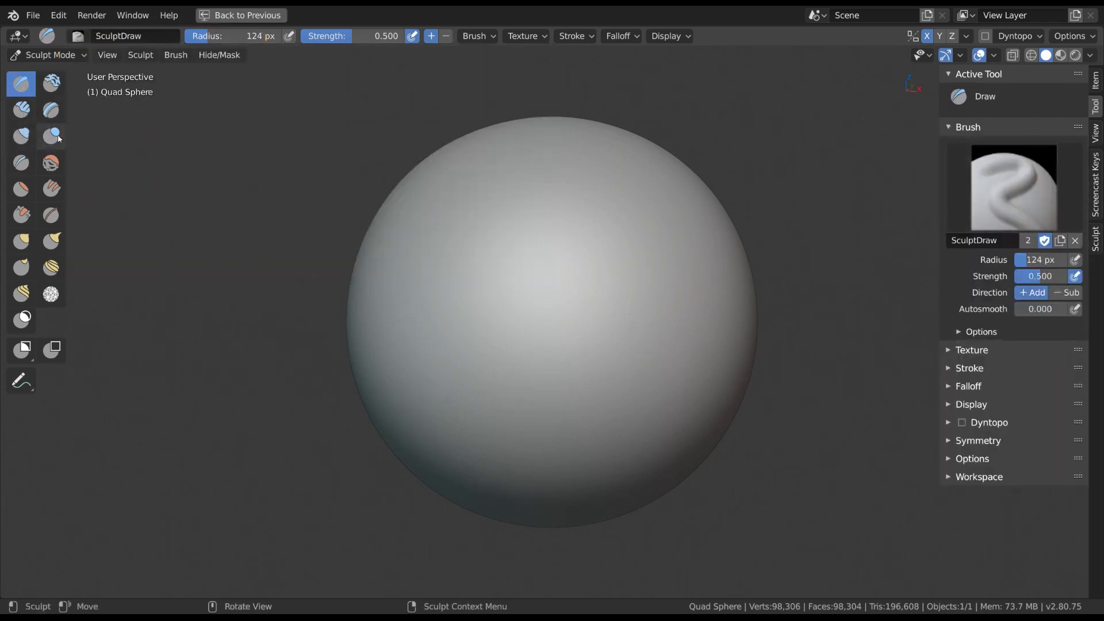
left_click(22, 189)
mouse_move(502, 302)
left_mouse_down()
mouse_move(562, 249)
mouse_move(594, 241)
mouse_move(610, 277)
left_mouse_up()
Step: Pull mirrored curved horns out of the sphere with the Snake Hook brush at 202 px radius, and push its lower side with the Thumb brush
left_click(51, 241)
key("f")
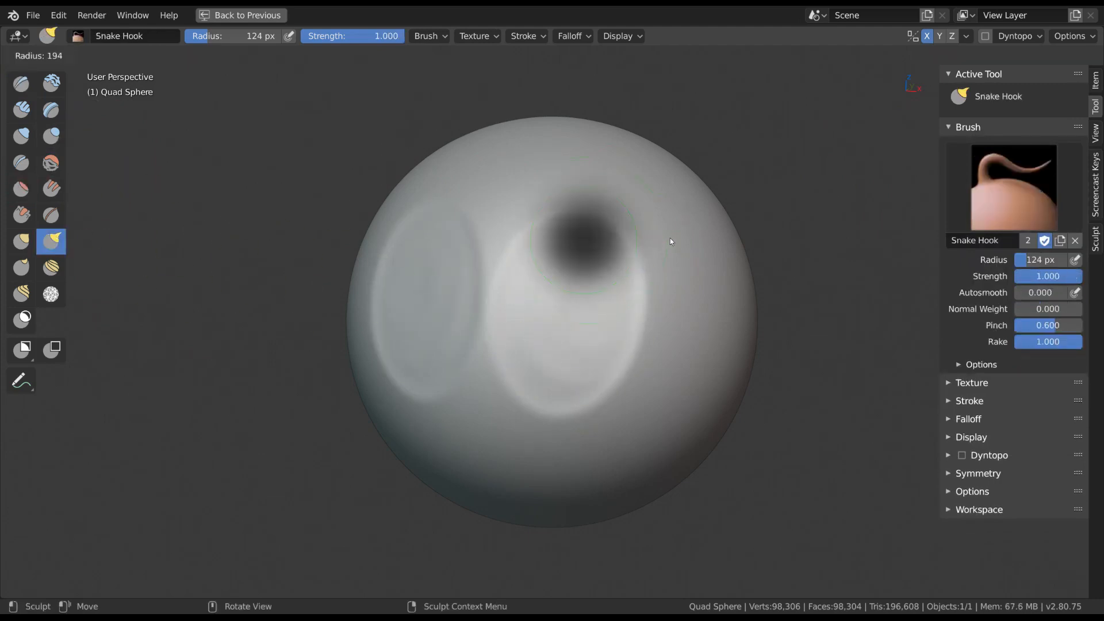
left_click(671, 238)
mouse_move(679, 213)
left_mouse_down()
mouse_move(696, 171)
mouse_move(800, 192)
mouse_move(816, 216)
left_mouse_up()
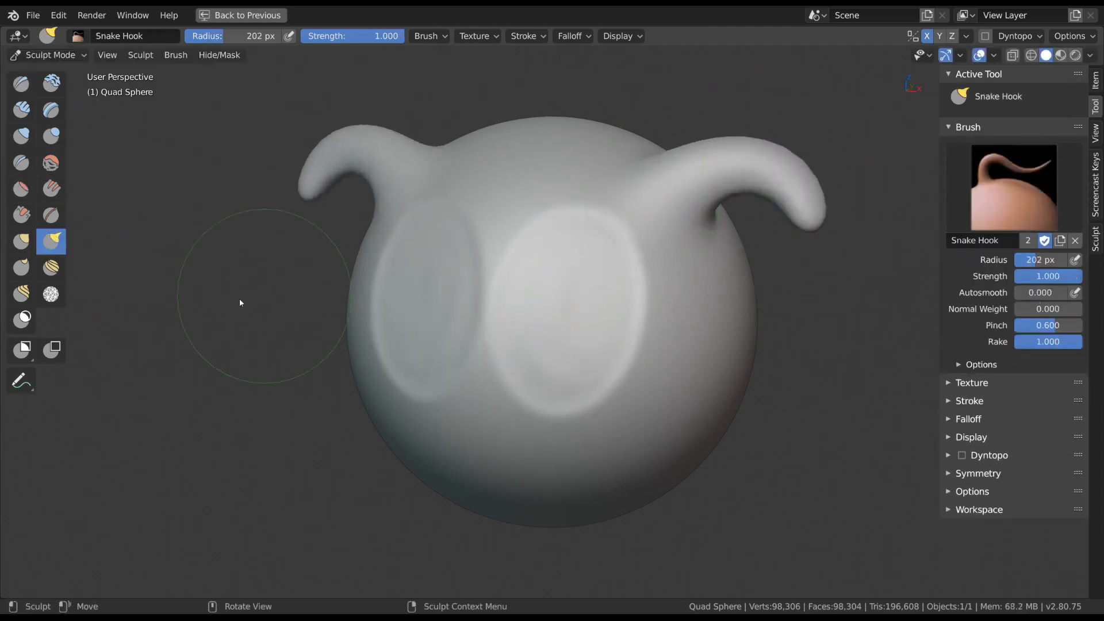
left_click(21, 267)
left_click_drag(687, 382, 733, 423)
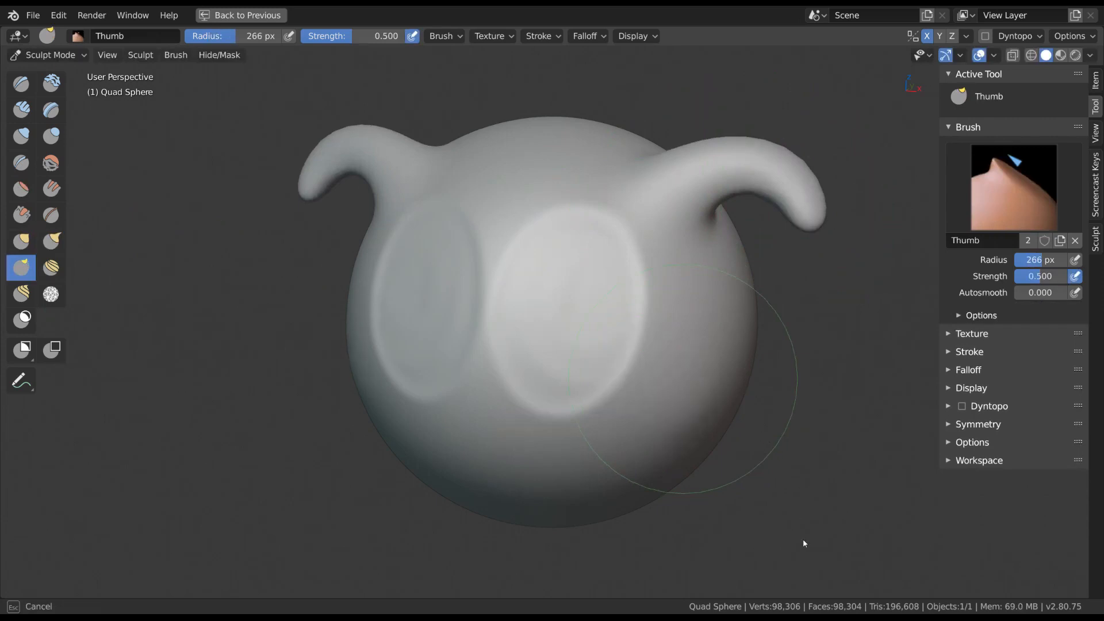
Step: Cut mirrored creases into the flattened oval patches with the Crease brush, reducing its radius to 163 px
left_click(21, 162)
mouse_move(446, 244)
left_mouse_down()
mouse_move(529, 252)
mouse_move(539, 212)
left_mouse_up()
key("ctrl+z")
key("shift+c")
key("f")
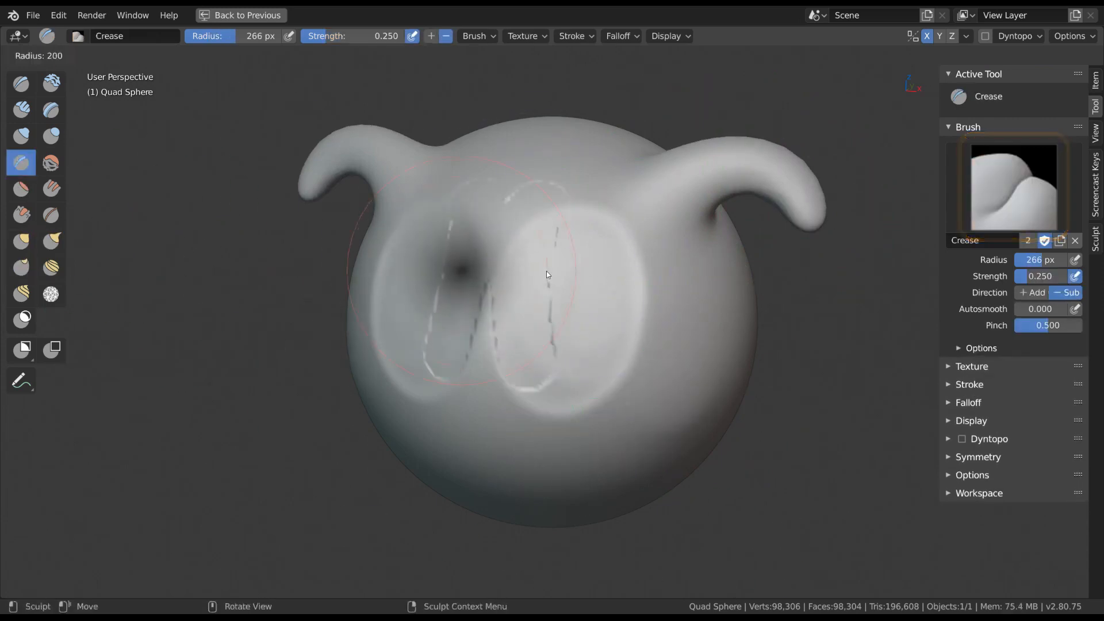
left_click(554, 271)
mouse_move(578, 288)
left_mouse_down()
mouse_move(559, 366)
mouse_move(566, 324)
left_mouse_up()
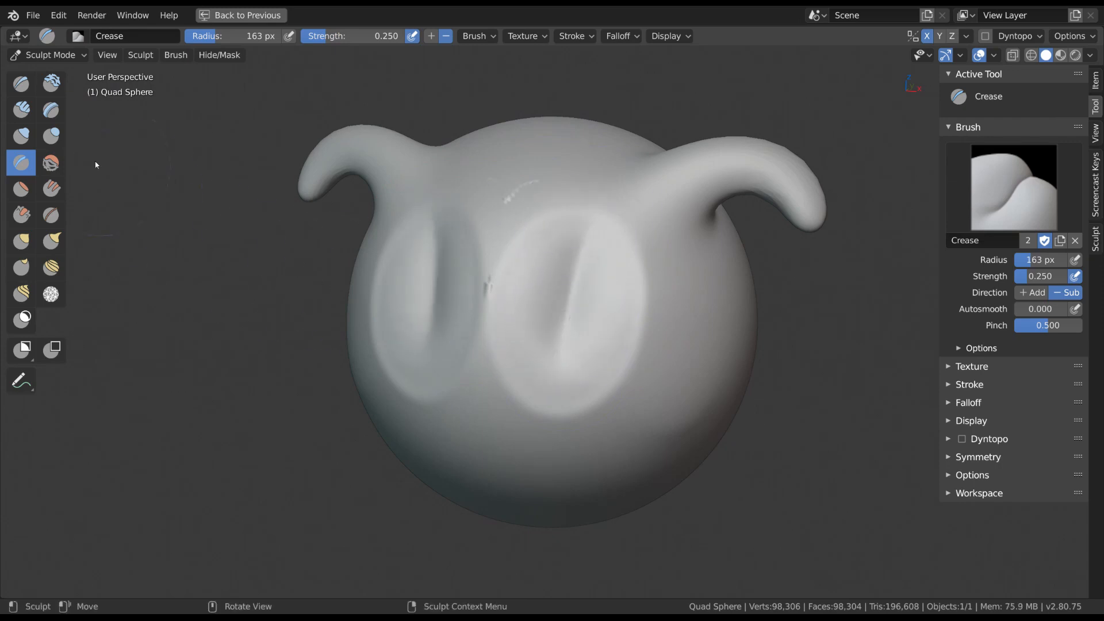
Step: Choose the Anchor variant of the Draw brush and raise mirrored round bumps on the sphere's sides
left_click(21, 84)
left_click(78, 36)
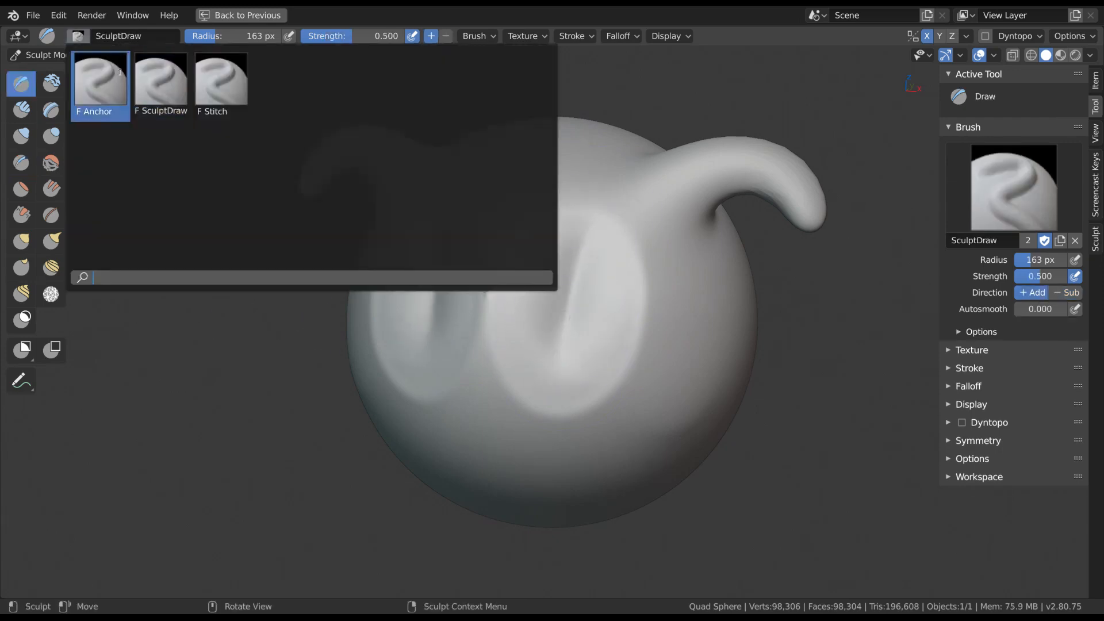
left_click(116, 76)
mouse_move(682, 334)
left_mouse_down()
mouse_move(746, 410)
mouse_move(722, 391)
left_mouse_up()
Step: Choose the Stitch variant of the Draw brush and raise mirrored round bumps around the sphere's lower half
left_click(981, 210)
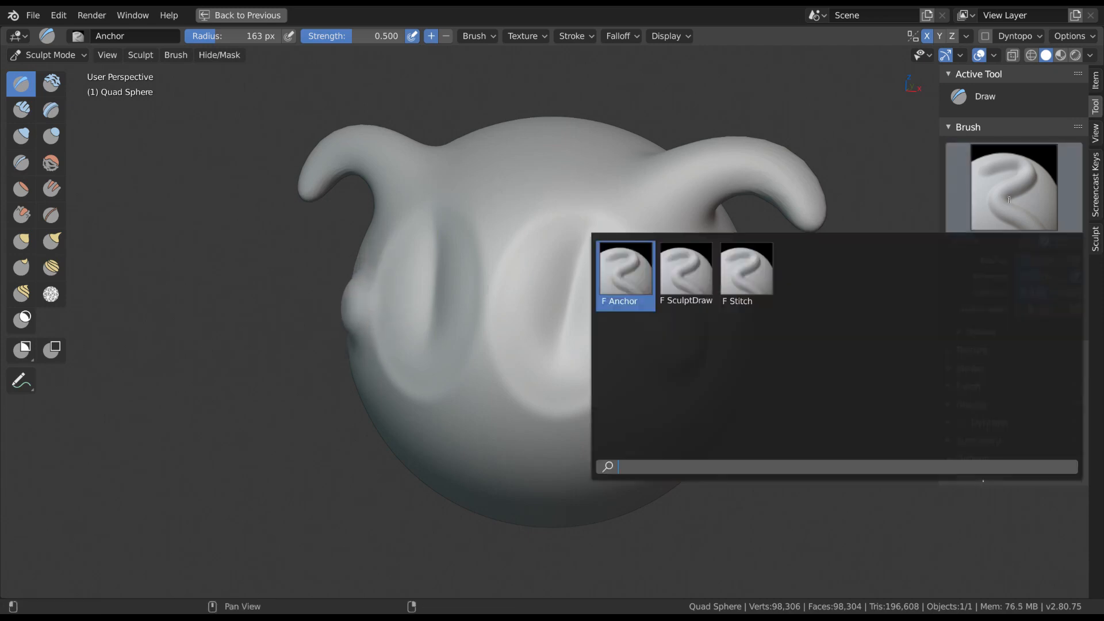
left_click(747, 273)
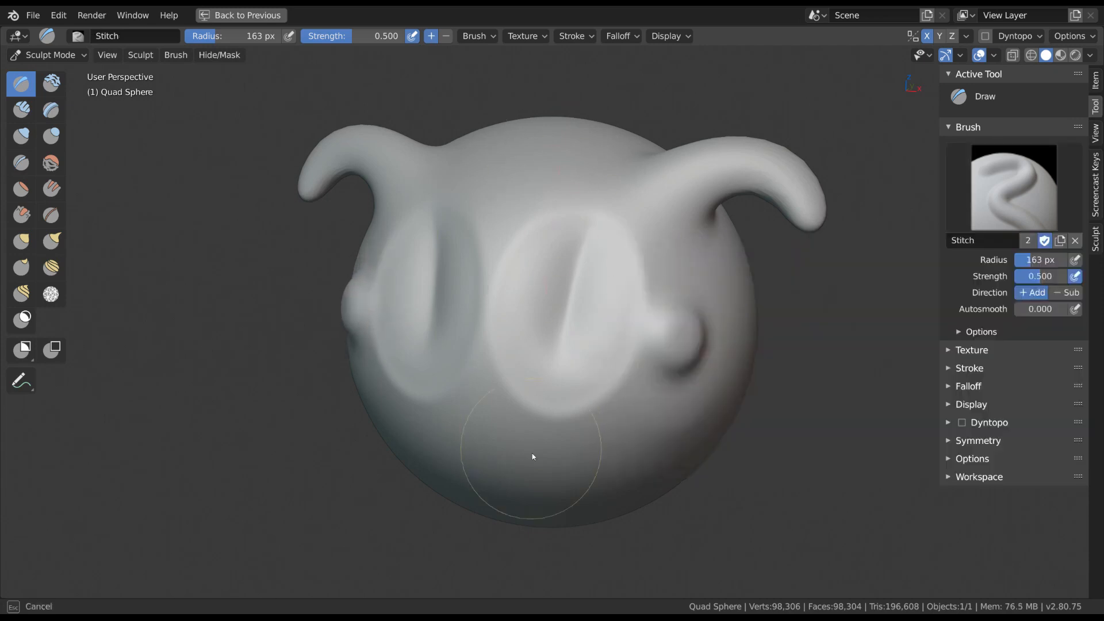
mouse_move(532, 453)
left_mouse_down()
mouse_move(695, 606)
mouse_move(854, 388)
left_mouse_up()
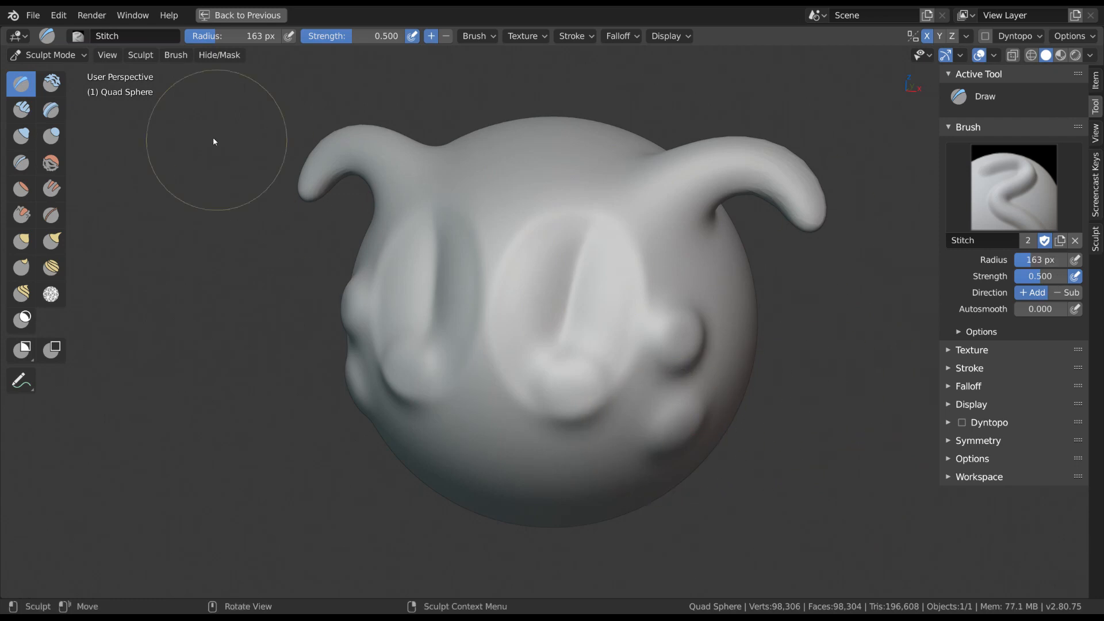
Step: Reset the Stitch brush to its default settings with the Reset Brush command, also running it through operator search
left_click(176, 56)
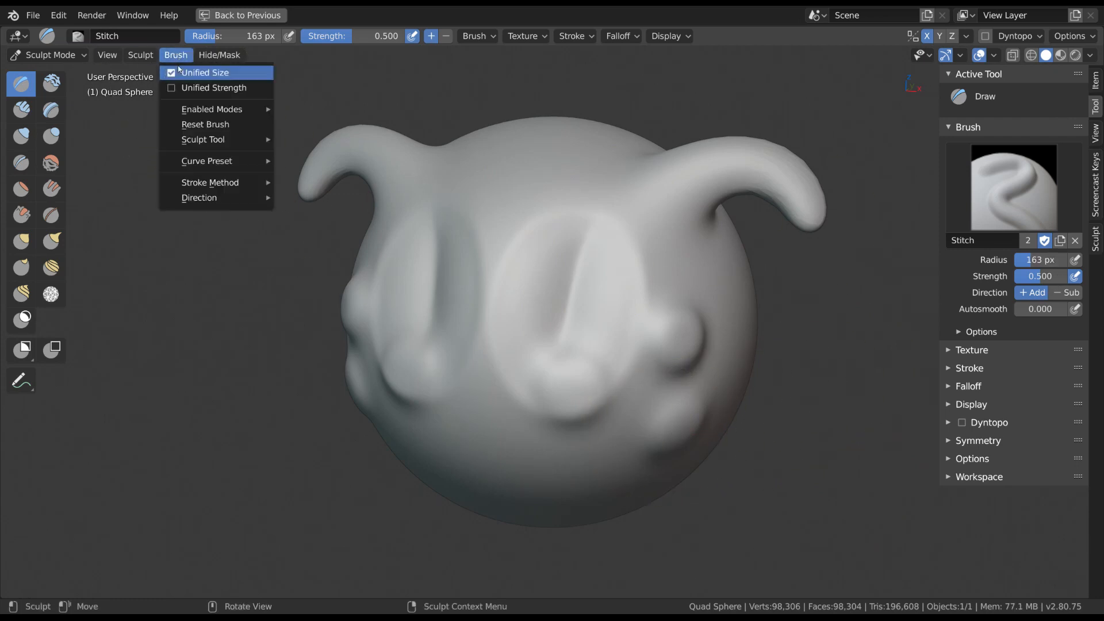
left_click(228, 124)
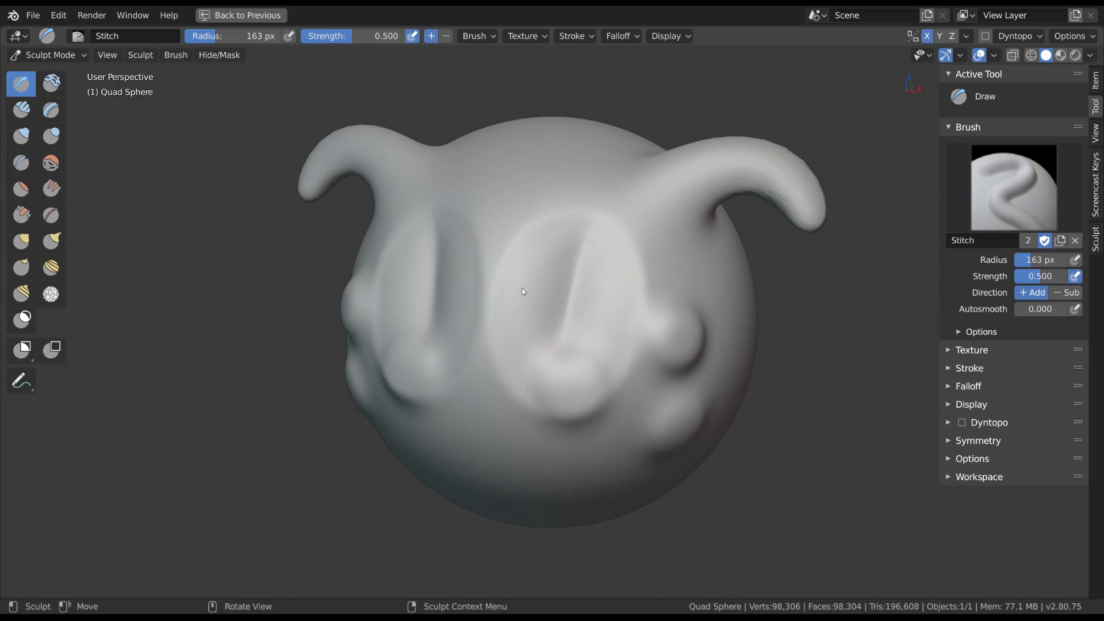
key("F3")
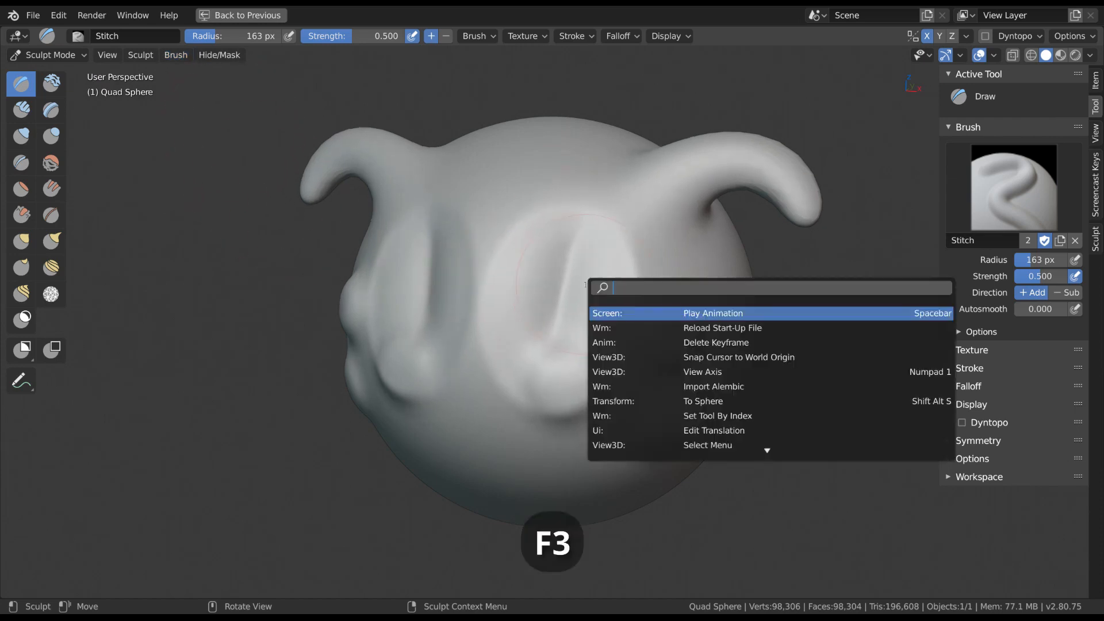
type("reset bru")
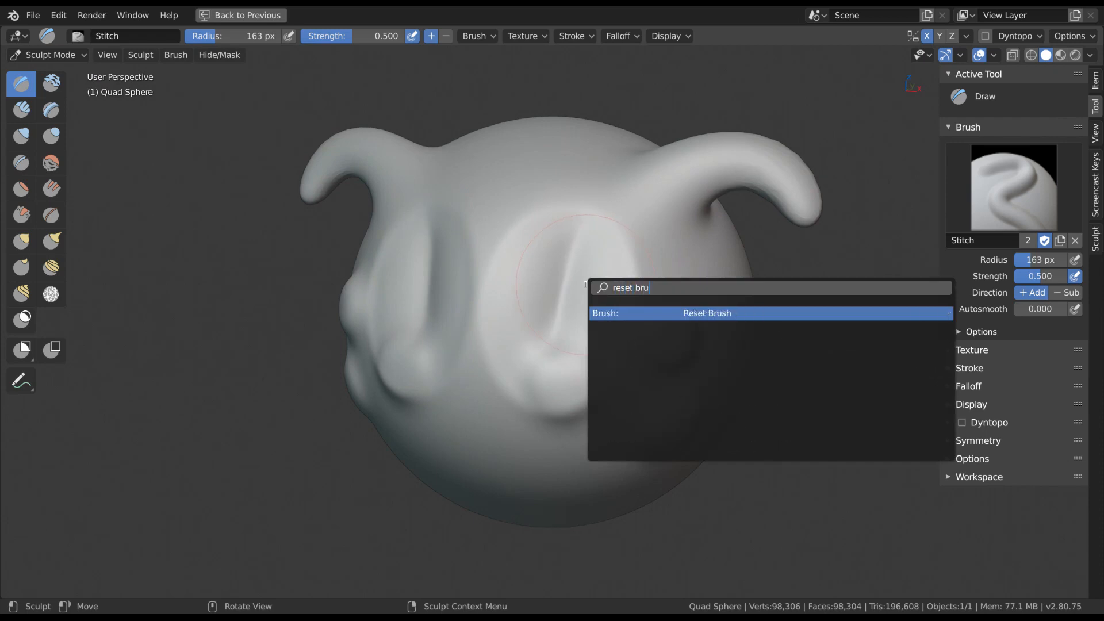
left_click(715, 313)
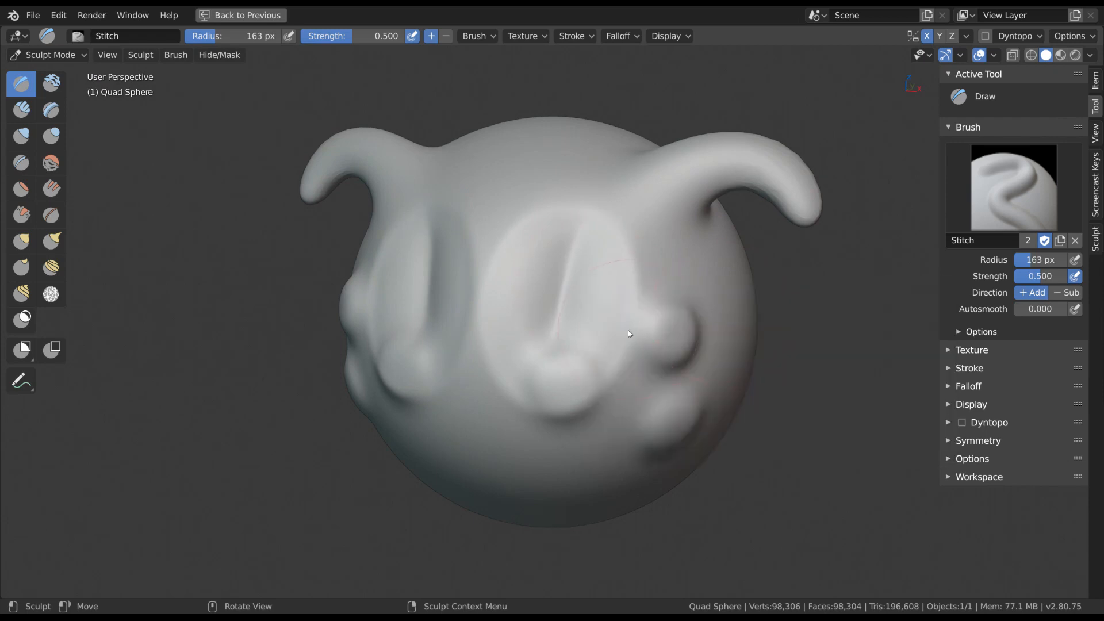
Step: Set the radius to 103 px, rename the active Draw brush as brush, and unlink it from the tool
key("f")
left_click(644, 332)
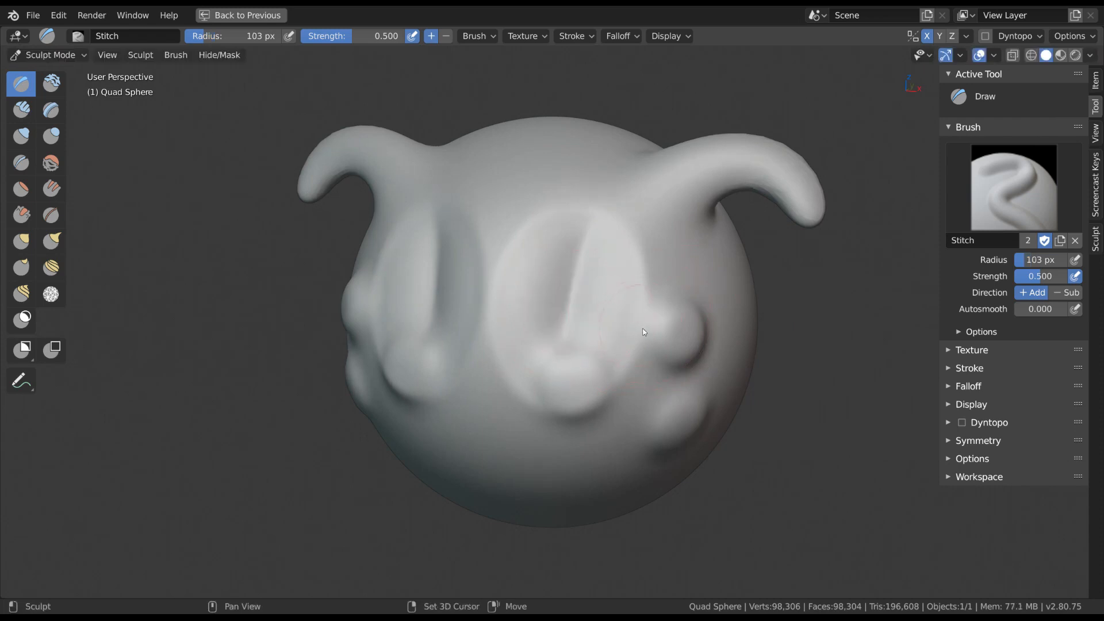
middle_click_drag(644, 331, 624, 331, "shift")
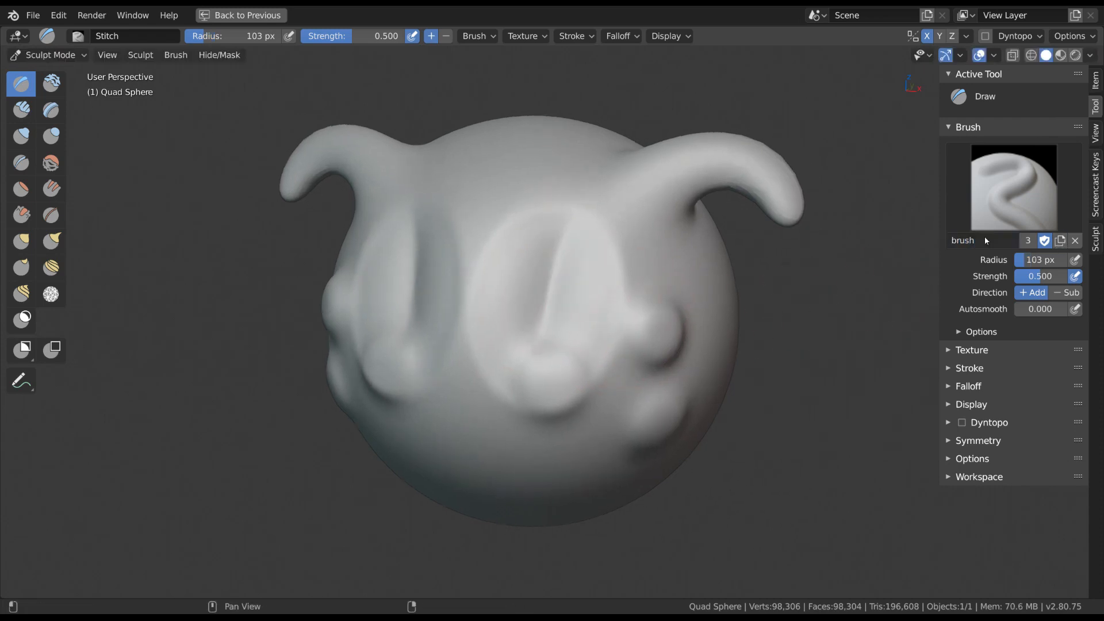
key("Return")
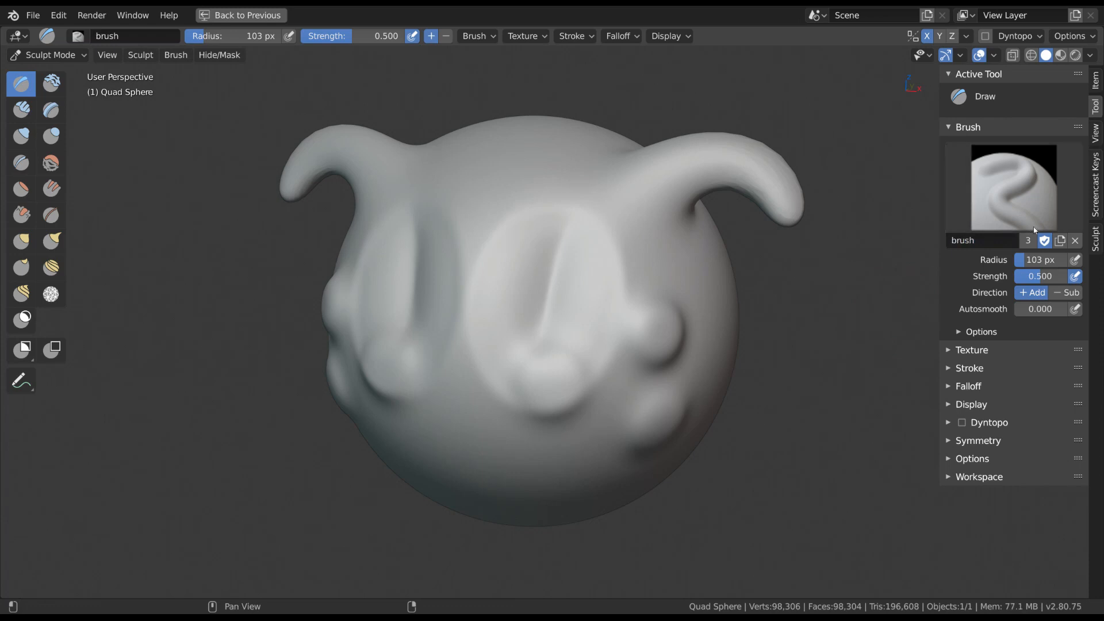
left_click(1075, 241)
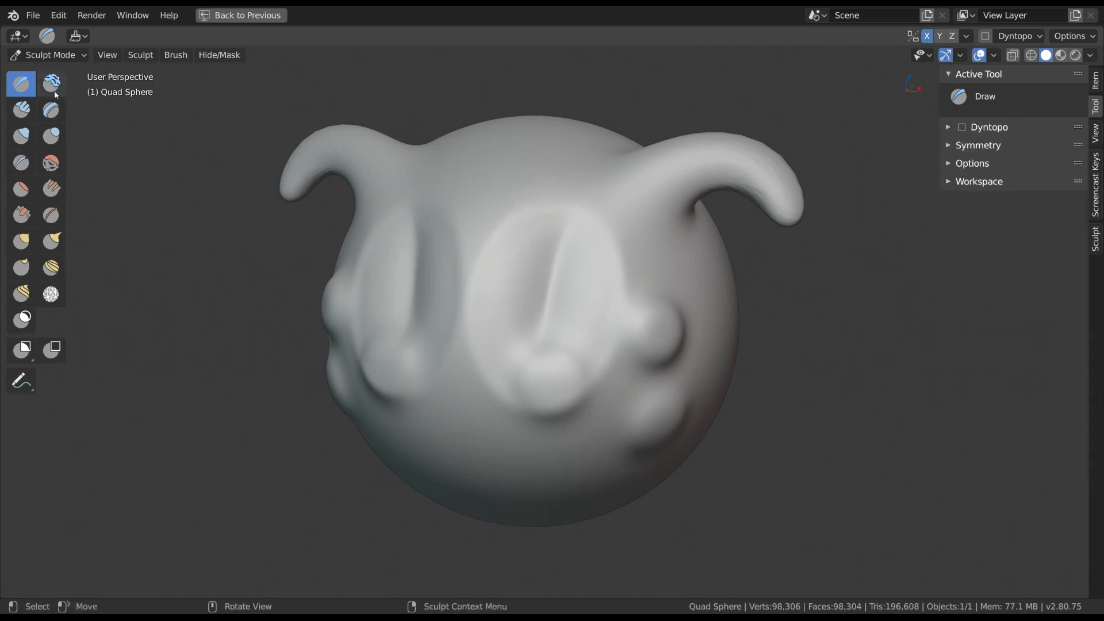
Step: Switch to the Clay Strips brush and set the brush radius to 124 px
left_click(22, 108)
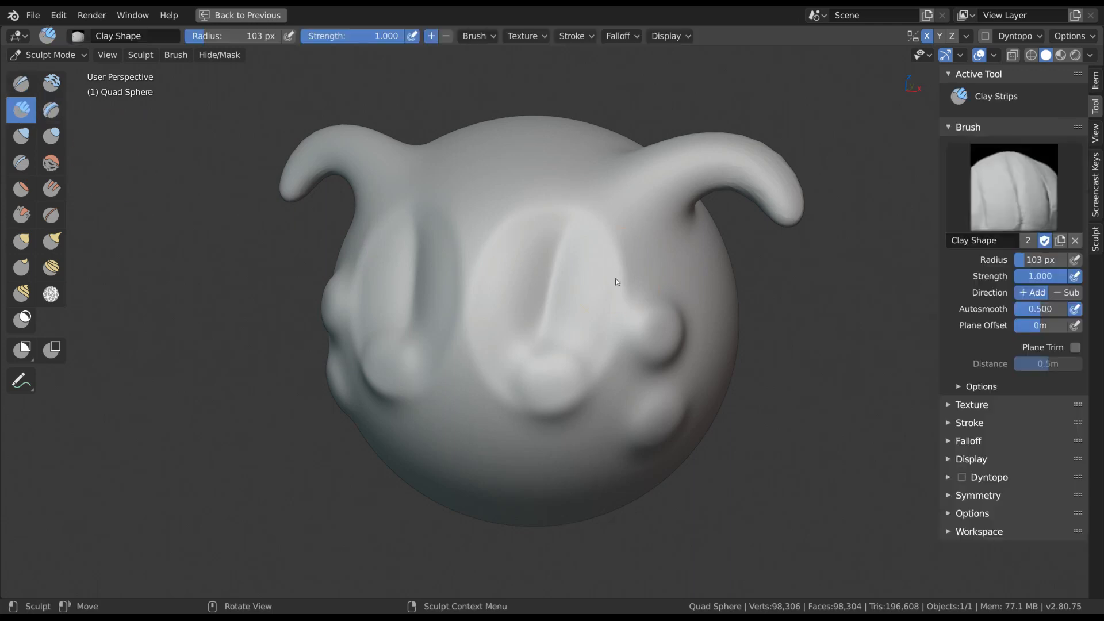
mouse_move(579, 322)
middle_mouse_down("ctrl")
mouse_move(577, 307)
mouse_move(535, 330)
mouse_move(584, 328)
mouse_move(600, 312)
middle_mouse_up("ctrl")
key("shift+c")
key("f")
left_click(578, 307)
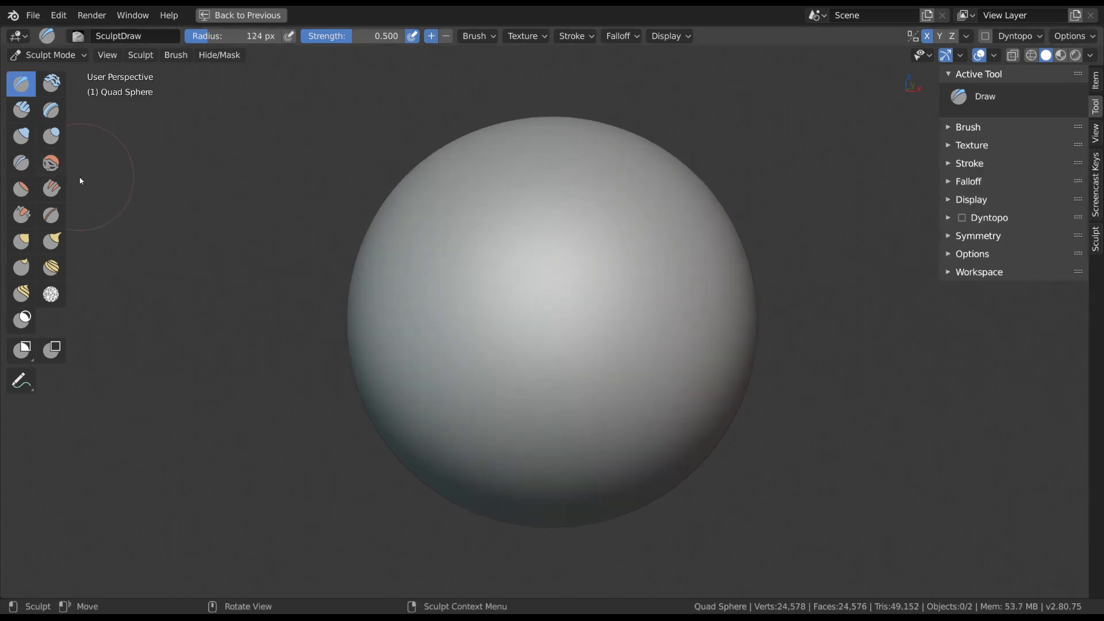
Step: Widen the toolbar until the brush names show, and try vertical Draw strokes on the plain sphere's front
left_click_drag(72, 171, 129, 178)
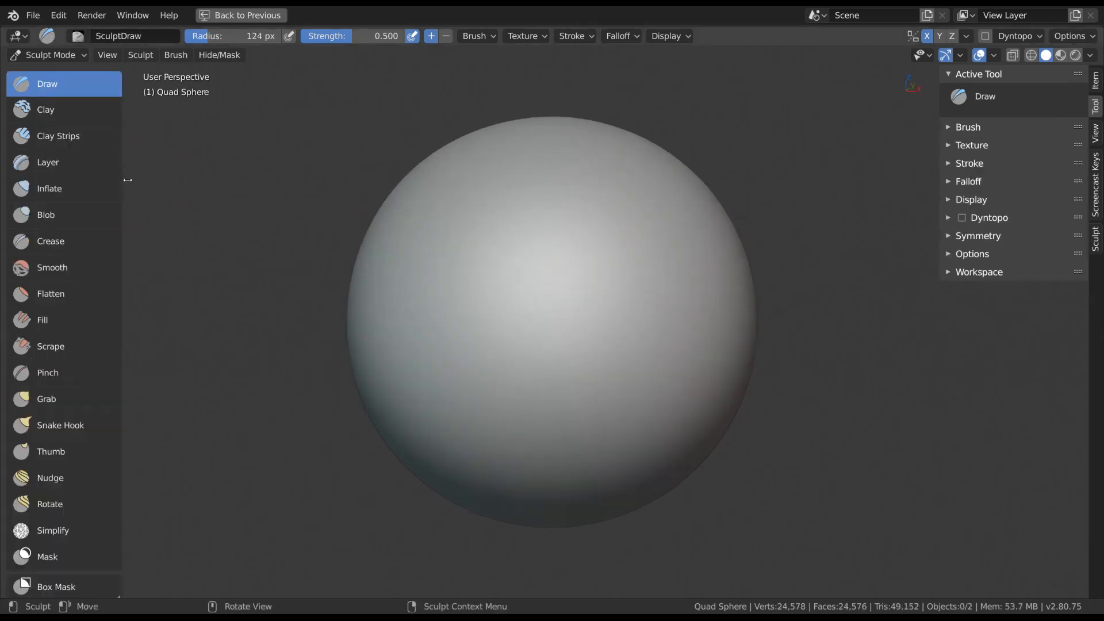
mouse_move(512, 222)
left_mouse_down()
mouse_move(509, 300)
mouse_move(522, 380)
mouse_move(515, 256)
left_mouse_up()
key("ctrl+z")
key("ctrl+z")
left_click_drag(515, 210, 509, 346)
middle_click_drag(548, 276, 531, 281)
key("ctrl+z")
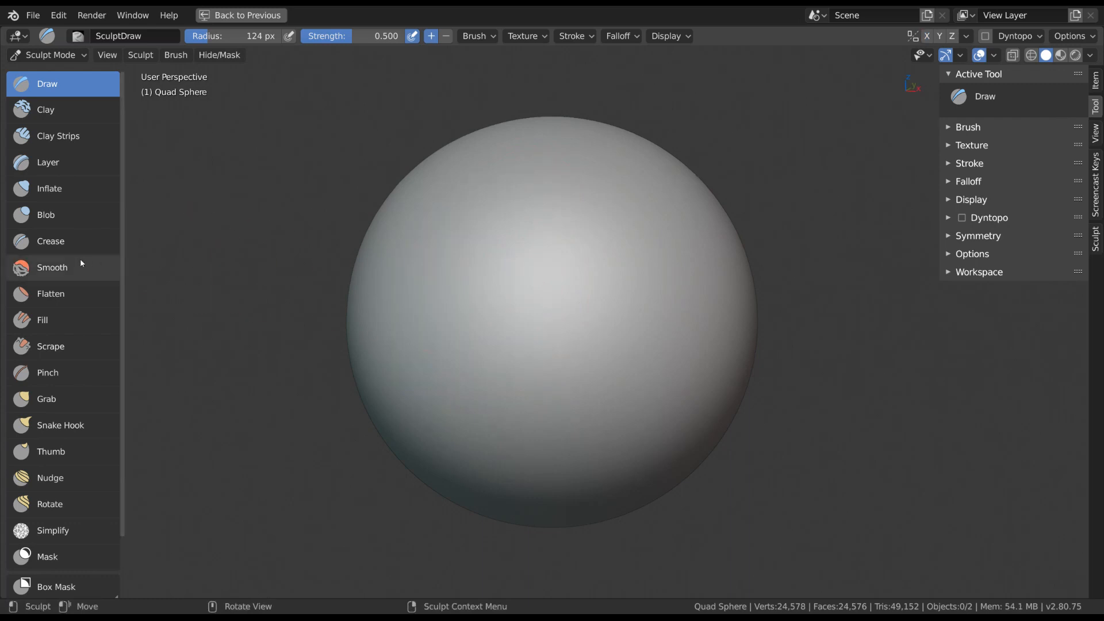
Step: Flatten an oval patch on the sphere's front with the Flatten brush
left_click(73, 290)
mouse_move(567, 350)
left_mouse_down()
mouse_move(579, 338)
mouse_move(540, 322)
mouse_move(547, 242)
mouse_move(586, 237)
left_mouse_up()
middle_click_drag(585, 237, 669, 291)
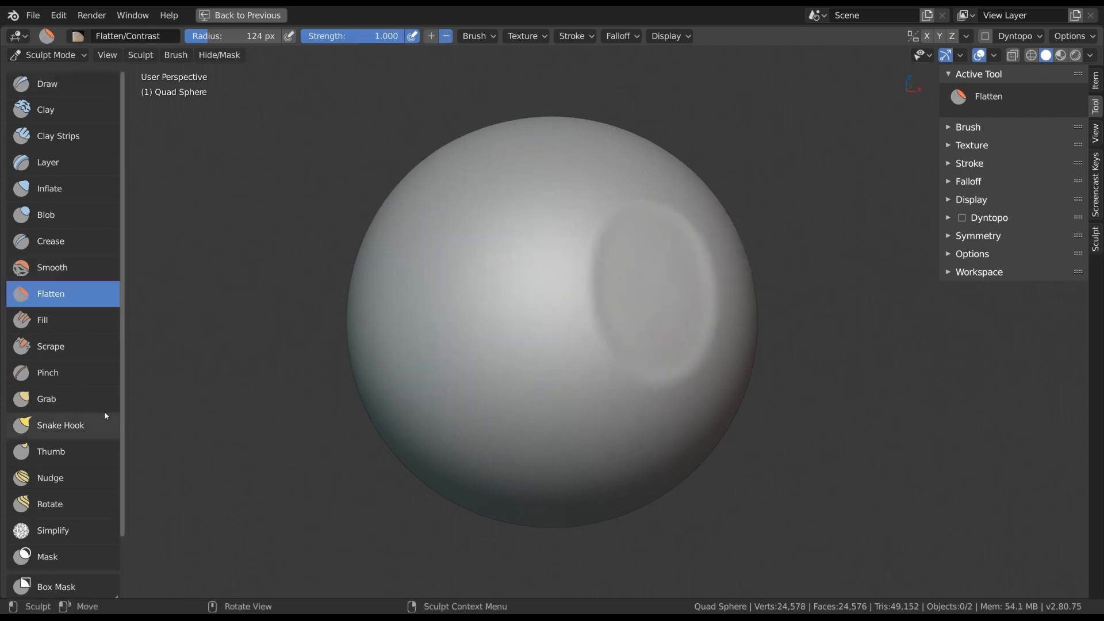
Step: Try to pull the surface beside the flattened patch inward with the Grab brush at 239 px radius
left_click(65, 403)
key("f")
left_click(695, 201)
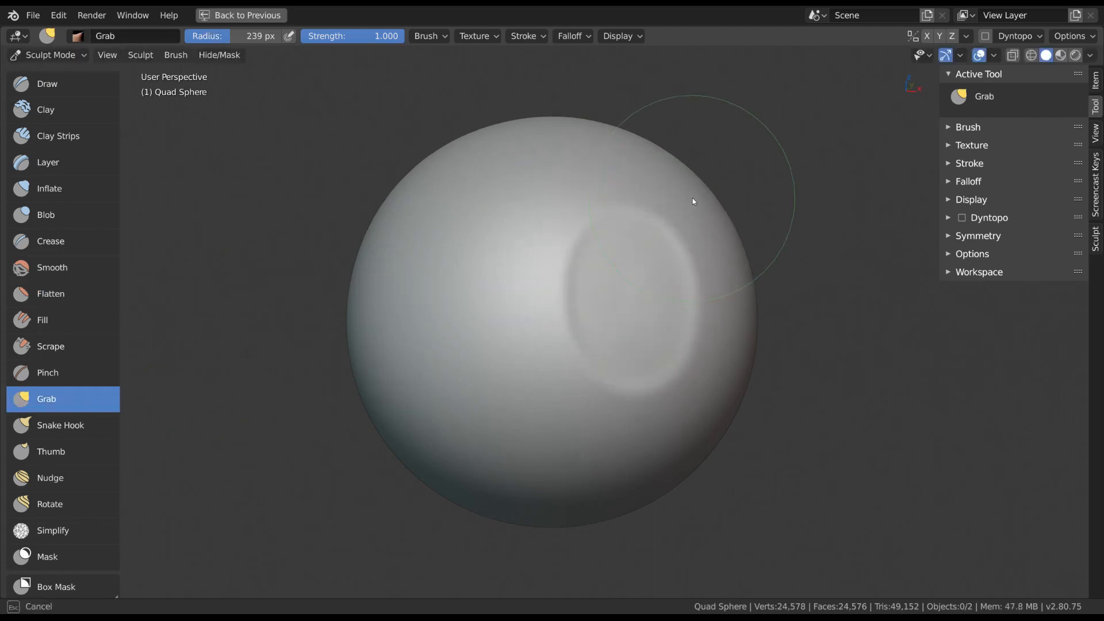
mouse_move(695, 202)
left_mouse_down()
mouse_move(822, 120)
mouse_move(698, 160)
mouse_move(641, 262)
mouse_move(852, 117)
mouse_move(608, 298)
mouse_move(760, 134)
mouse_move(804, 120)
mouse_move(671, 209)
left_mouse_up()
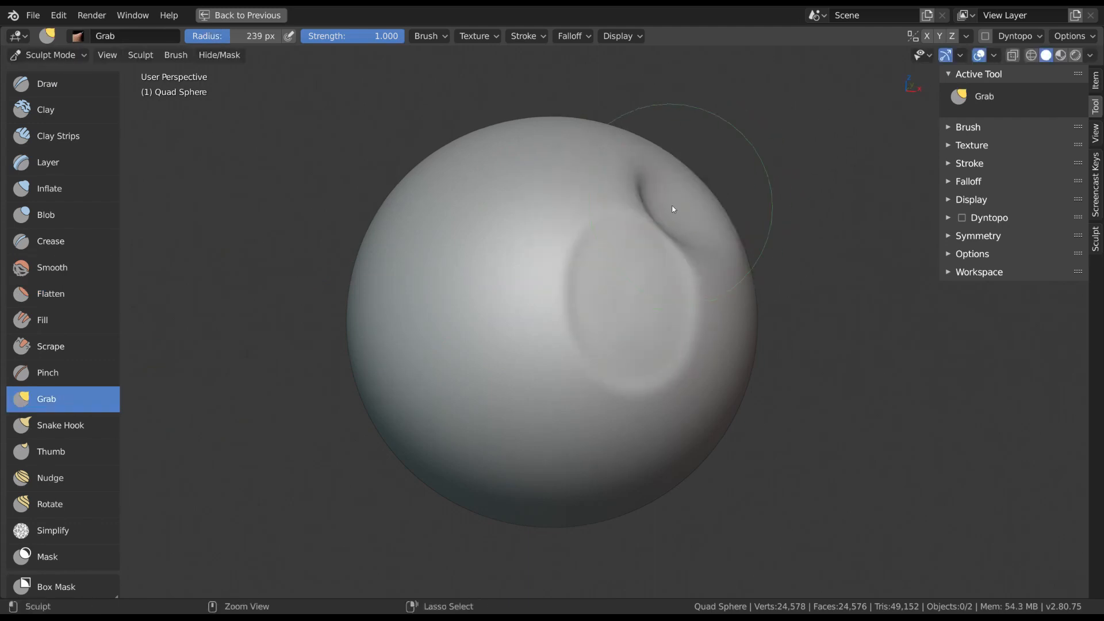
key("ctrl+z")
Step: Paint a mask over the area beside the flattened patch with the Mask brush
scroll(67, 514, "down", 1)
left_click(47, 540)
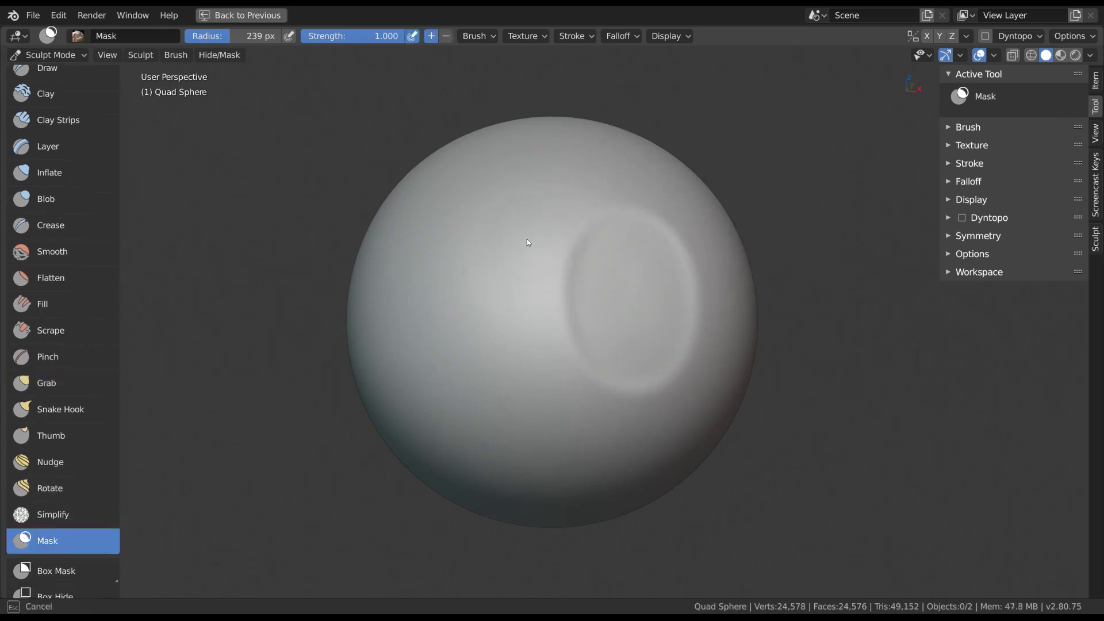
mouse_move(525, 244)
left_mouse_down()
mouse_move(517, 370)
mouse_move(569, 354)
mouse_move(550, 331)
left_mouse_up()
middle_click_drag(550, 332, 517, 271)
Step: Pull the surface next to the masked area upward with the Grab brush at 341 px radius
key("g")
key("f")
left_click(532, 220)
mouse_move(508, 193)
left_mouse_down()
mouse_move(419, 143)
mouse_move(563, 181)
mouse_move(437, 192)
mouse_move(530, 154)
left_mouse_up()
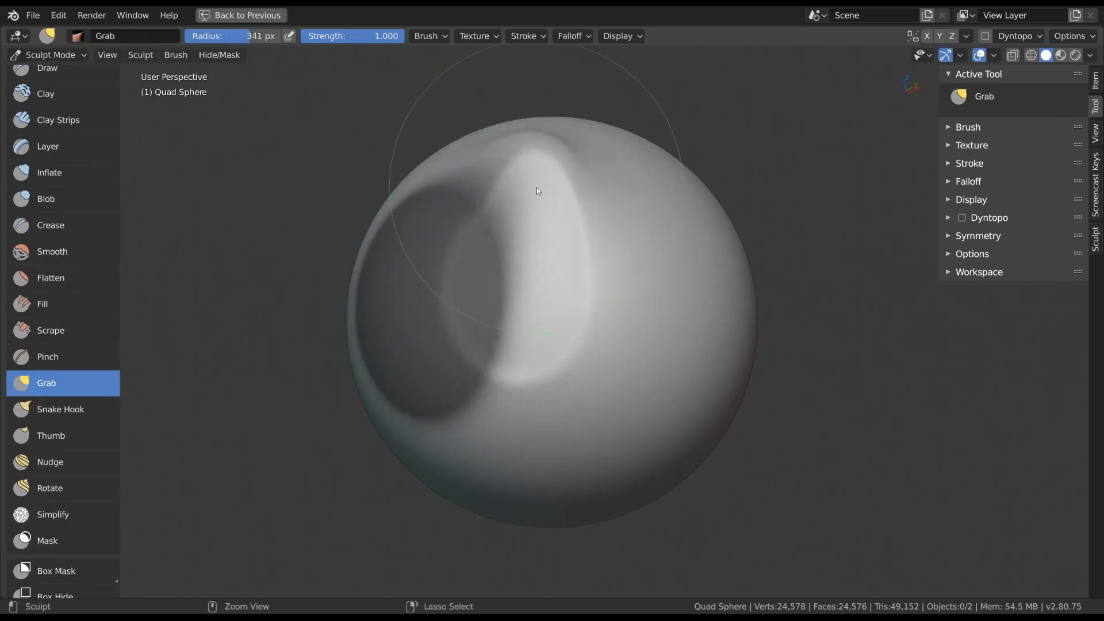
Step: Undo the grab, mask and flatten strokes on the sphere
key("ctrl+z")
middle_click_drag(498, 332, 551, 336)
key("ctrl+z")
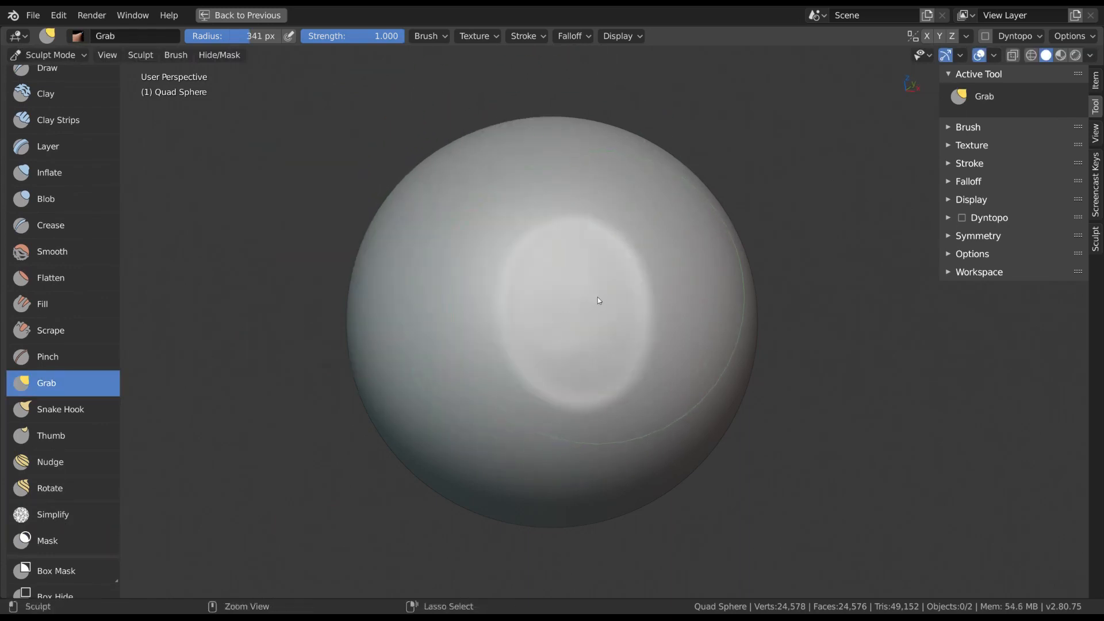
key("ctrl+shift+z")
key("ctrl+z")
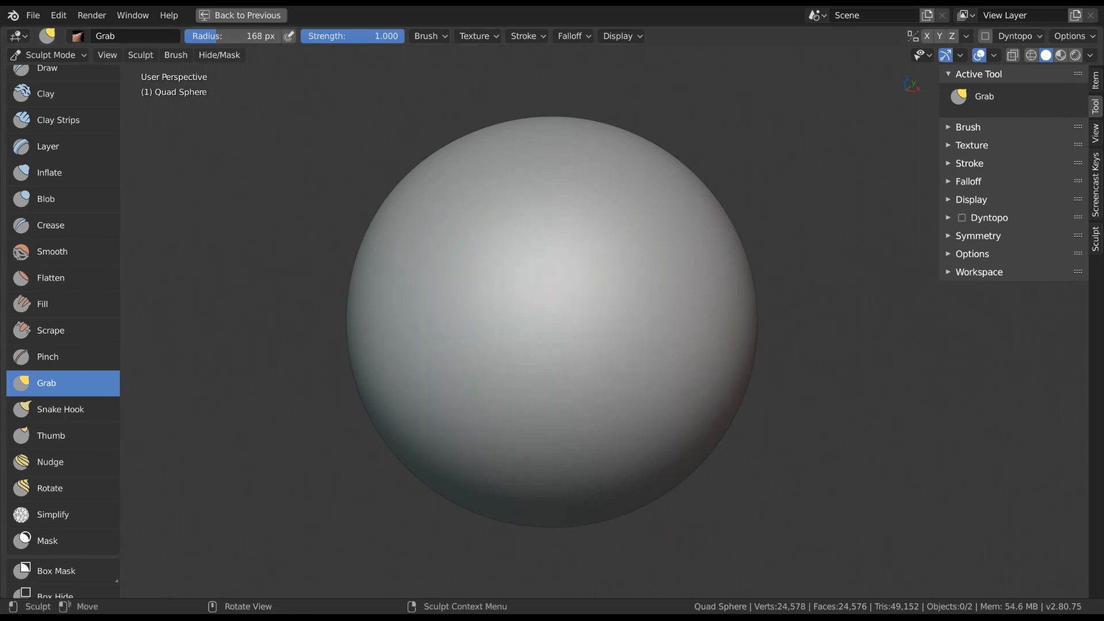
Step: Switch to the Draw brush, set its radius to 135 px and expand the brush settings
scroll(57, 218, "up", 1)
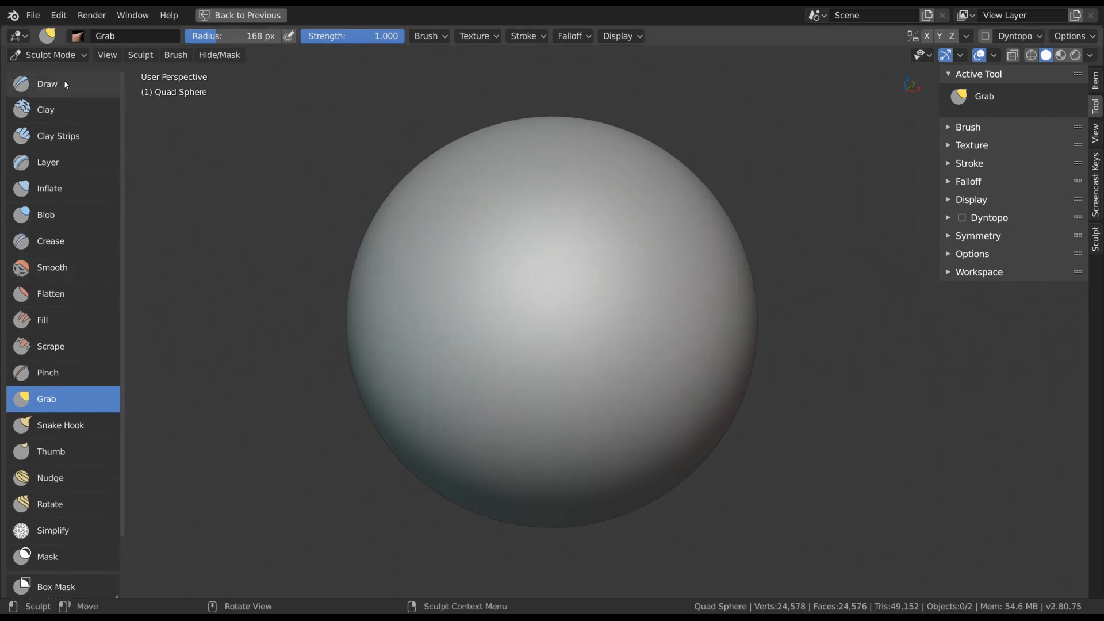
left_click(48, 84)
key("f")
left_click(575, 278)
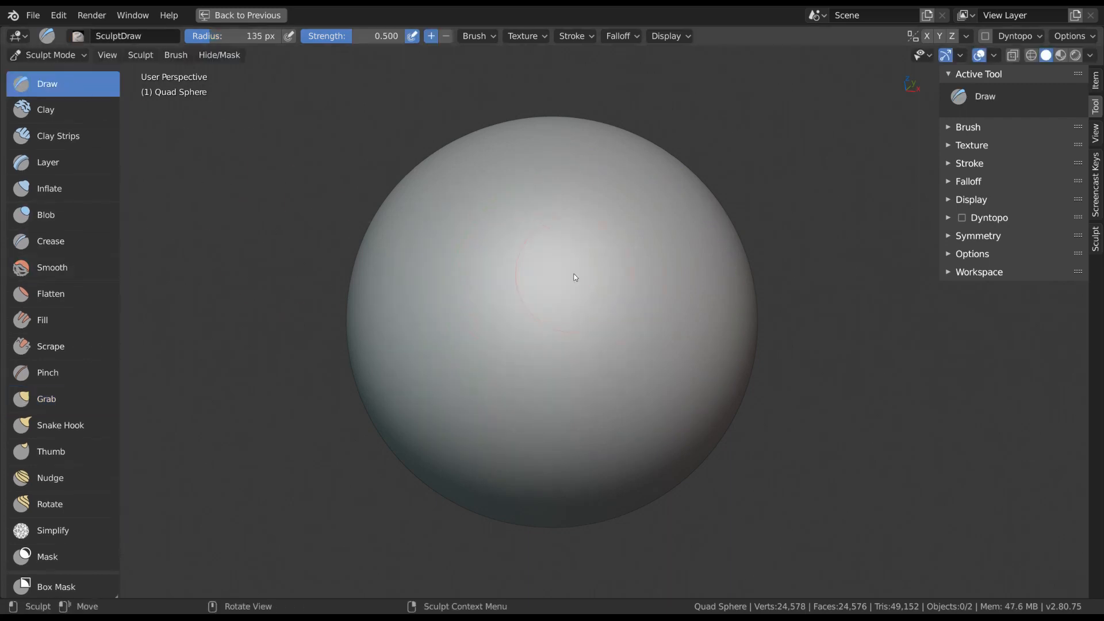
left_click(968, 127)
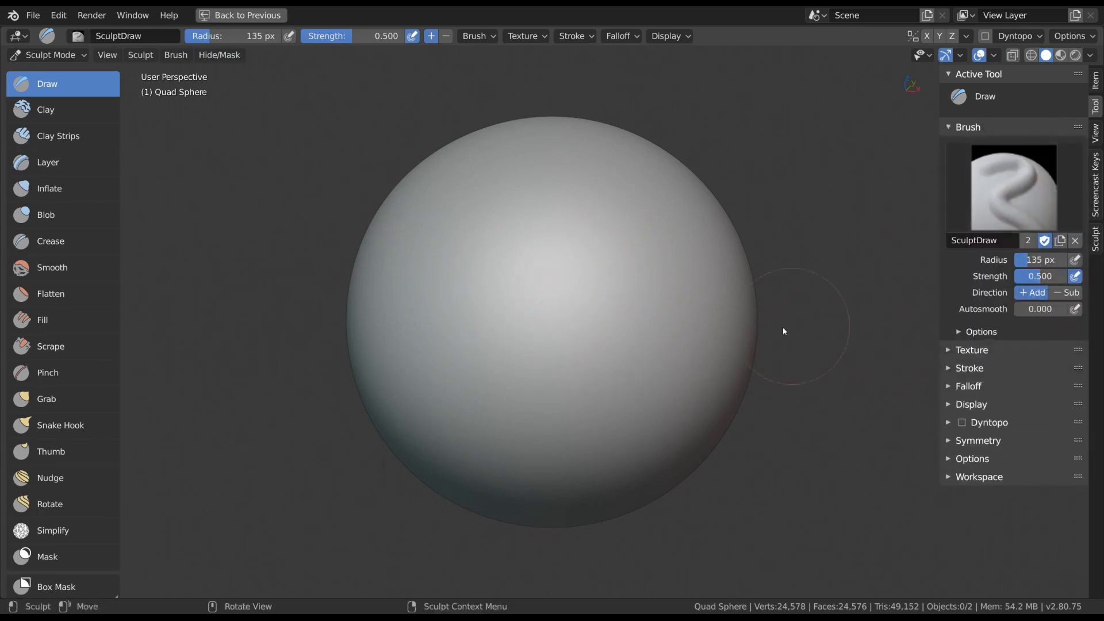
Step: Raise a thick curved ridge on the sphere's front with the Draw brush
mouse_move(587, 241)
left_mouse_down()
mouse_move(587, 232)
mouse_move(560, 329)
mouse_move(593, 229)
mouse_move(603, 329)
mouse_move(607, 267)
mouse_move(608, 279)
mouse_move(631, 237)
left_mouse_up()
left_click_drag(599, 351, 602, 346)
mouse_move(684, 306)
middle_mouse_down()
mouse_move(643, 306)
mouse_move(650, 323)
middle_mouse_up()
Step: Increase the Draw brush radius to 182 px and raise a broad vertical mound on the sphere's side
key("f")
left_click(606, 309)
key("f")
left_click(604, 306)
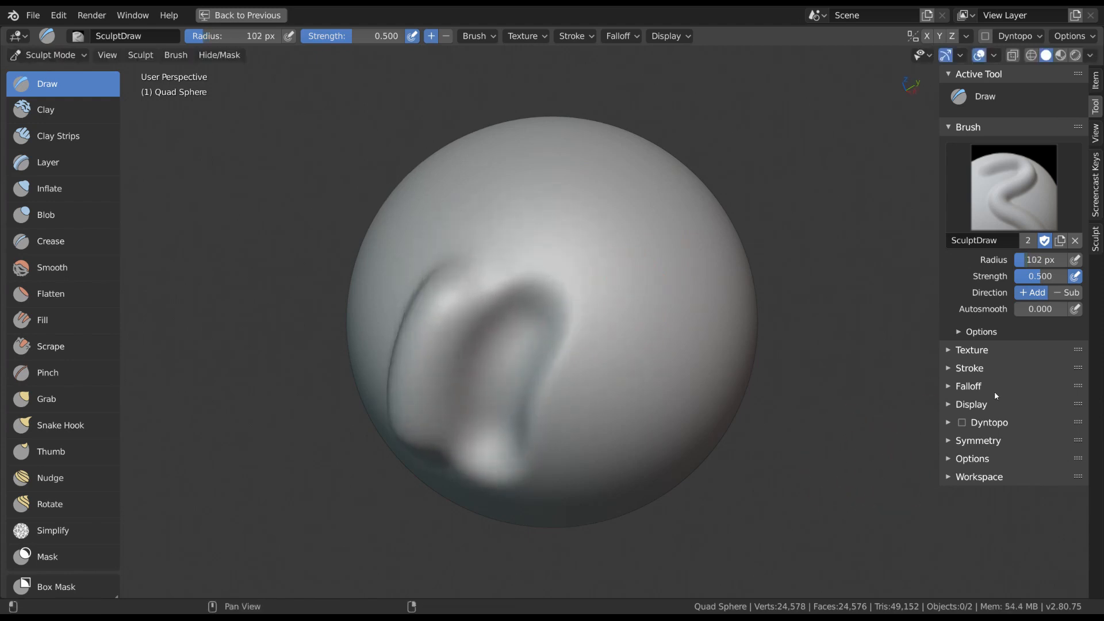
key("f")
left_click(711, 289)
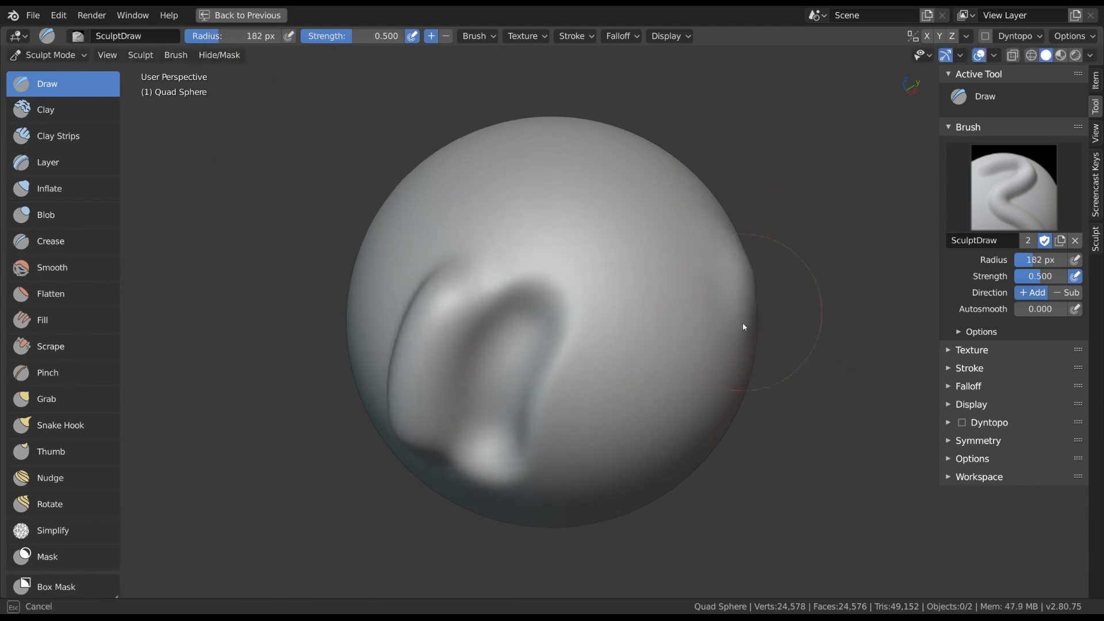
mouse_move(743, 322)
left_mouse_down()
mouse_move(719, 217)
mouse_move(746, 243)
mouse_move(754, 333)
left_mouse_up()
mouse_move(755, 333)
middle_mouse_down()
mouse_move(698, 315)
mouse_move(628, 318)
mouse_move(677, 320)
mouse_move(665, 321)
mouse_move(682, 291)
middle_mouse_up()
Step: Switch the sphere to Edit Mode and display its face normals through the viewport overlays
key("Tab")
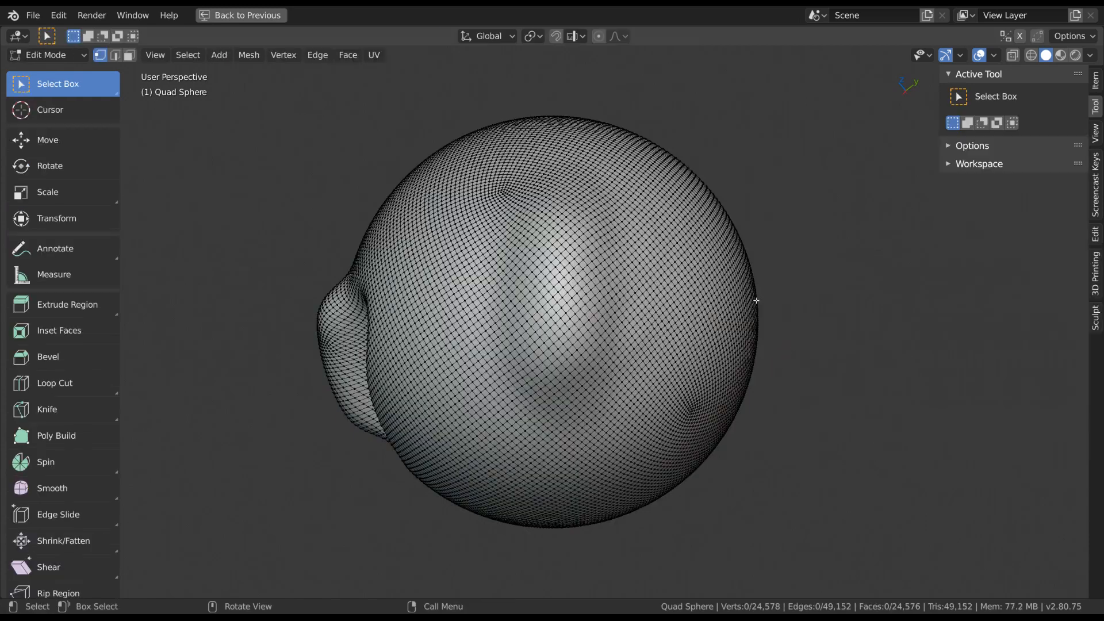
scroll(737, 325, "up", 1)
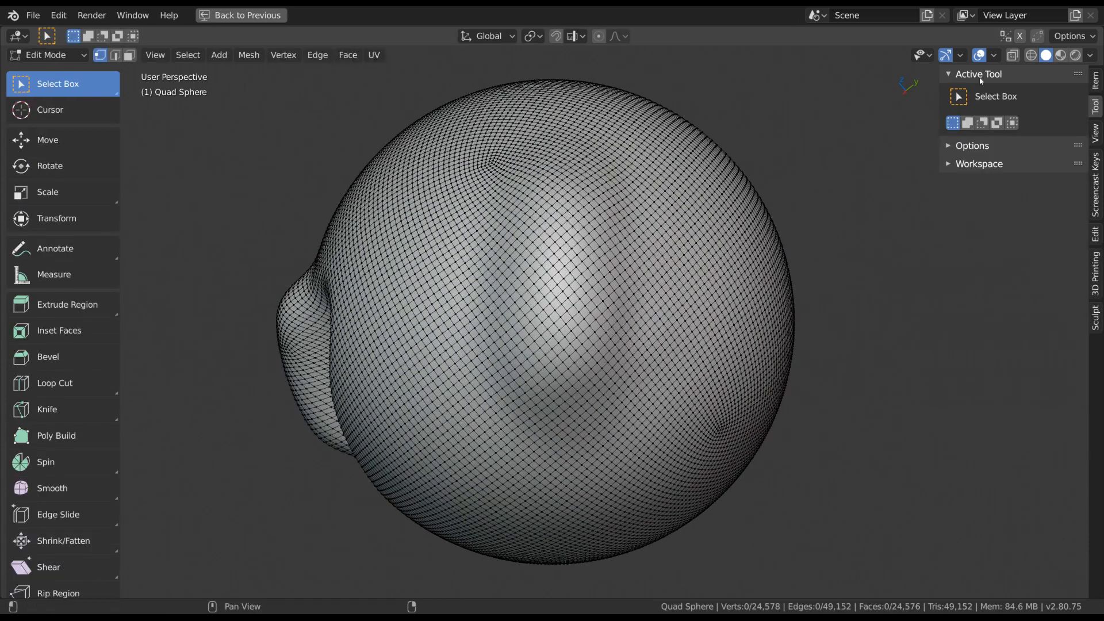
left_click(994, 55)
mouse_move(726, 235)
middle_mouse_down()
mouse_move(757, 229)
mouse_move(711, 236)
middle_mouse_up()
left_click(995, 55)
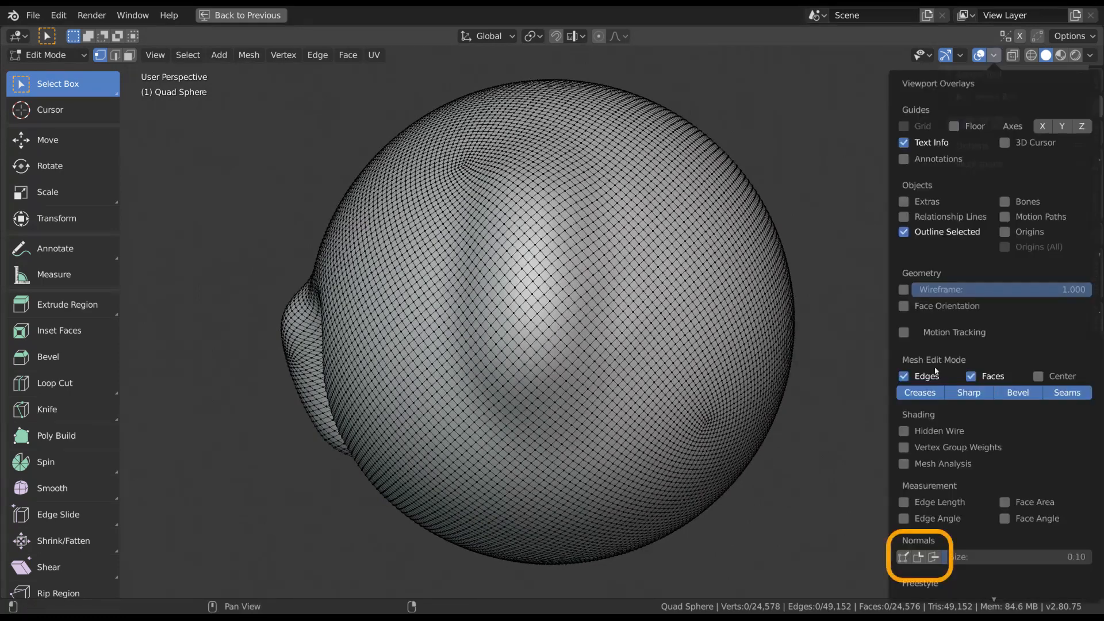
left_click(933, 556)
mouse_move(575, 374)
middle_mouse_down()
mouse_move(602, 403)
mouse_move(641, 401)
mouse_move(726, 350)
middle_mouse_up()
scroll(733, 337, "down", 2)
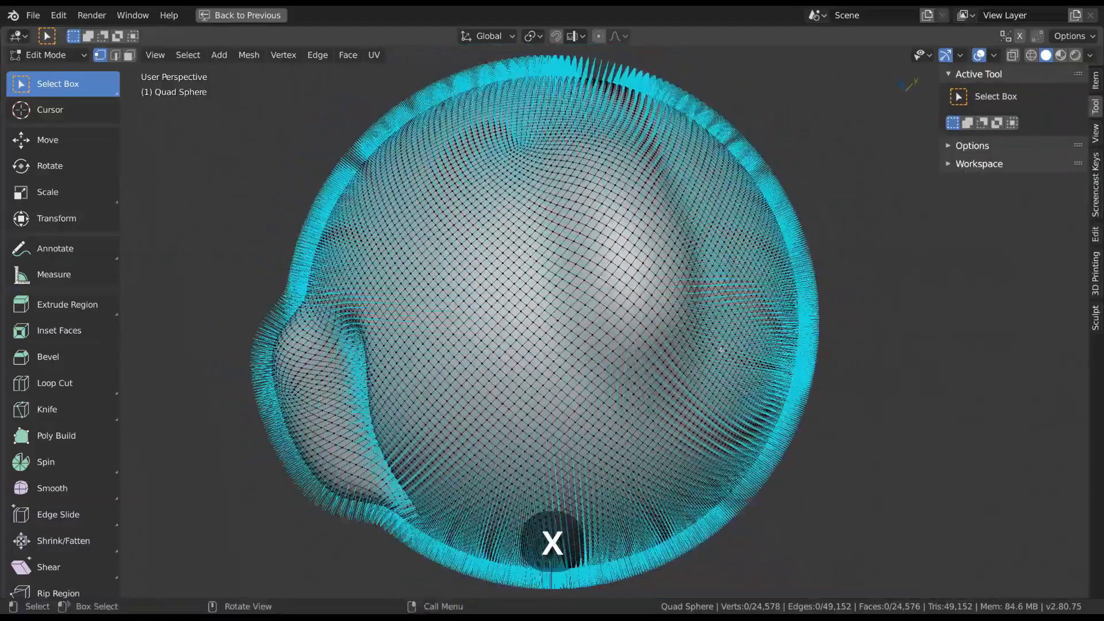
Step: Return the sphere to Sculpt Mode and view the whole sphere
key("ctrl+Tab")
left_click(727, 399)
scroll(695, 325, "down", 3)
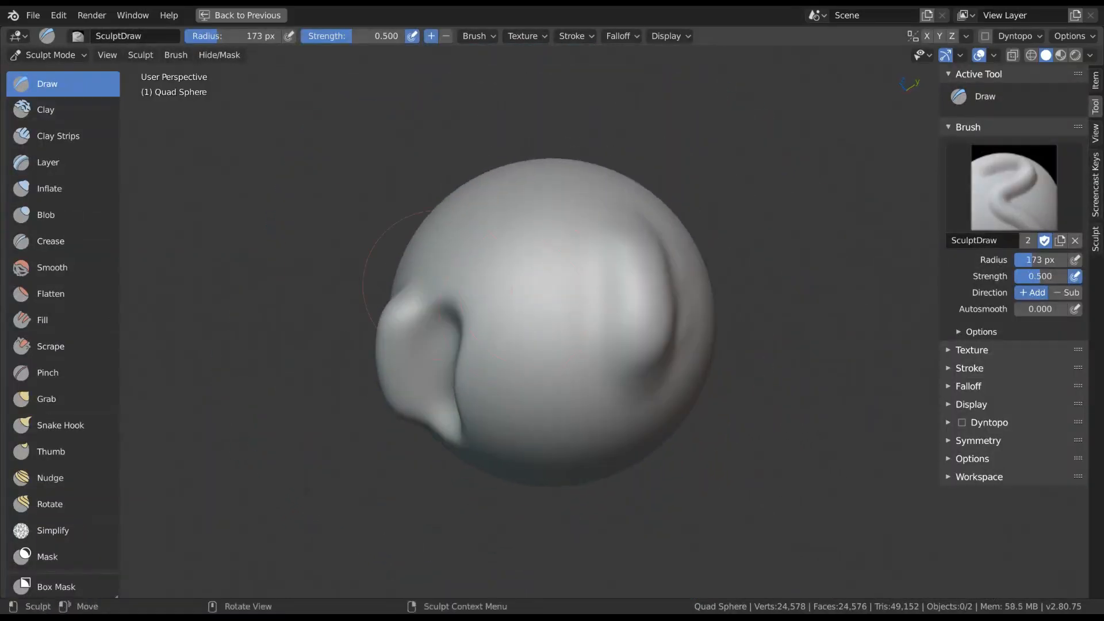
Step: With the Clay brush at an 89 px radius, build two vertical clay strokes on the sphere beside the existing mound
left_click(80, 110)
left_click(86, 136)
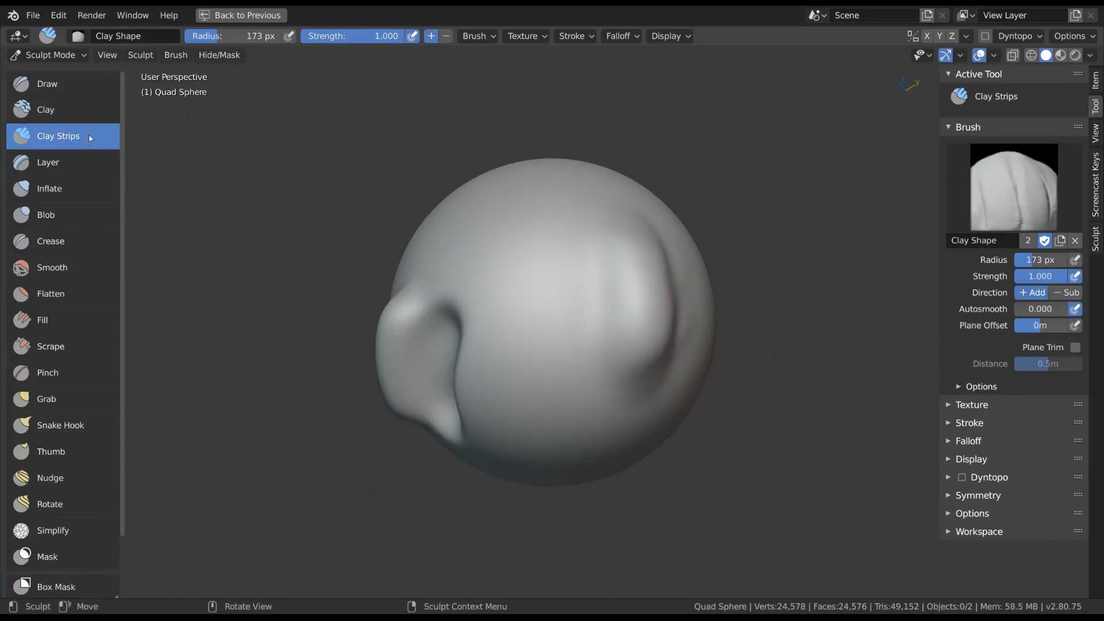
left_click(85, 110)
key("f")
left_click(556, 294)
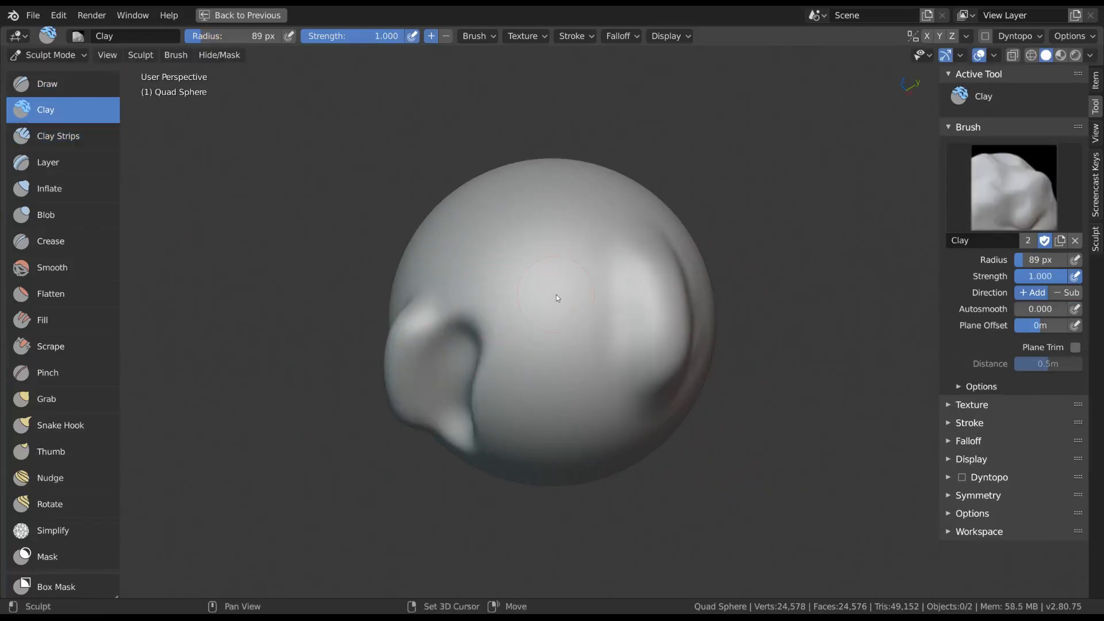
mouse_move(578, 233)
left_mouse_down()
mouse_move(561, 368)
mouse_move(562, 349)
left_mouse_up()
middle_click_drag(552, 329, 532, 320)
left_click_drag(577, 250, 590, 333)
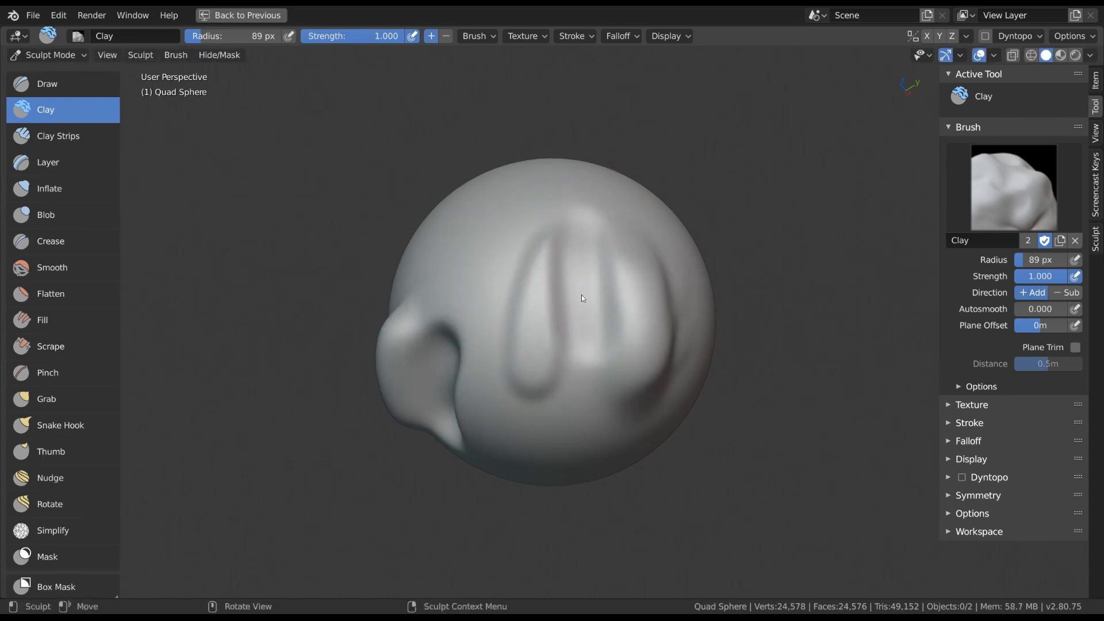
Step: Increase the Clay brush radius to 192 px and build broad strokes over the sphere's surface
middle_click_drag(515, 331, 572, 308)
key("f")
left_click(622, 310)
mouse_move(544, 282)
left_mouse_down()
mouse_move(537, 330)
mouse_move(504, 253)
mouse_move(482, 229)
mouse_move(478, 242)
left_mouse_up()
middle_click_drag(532, 325, 605, 338)
mouse_move(559, 362)
left_mouse_down()
mouse_move(558, 272)
mouse_move(624, 327)
left_mouse_up()
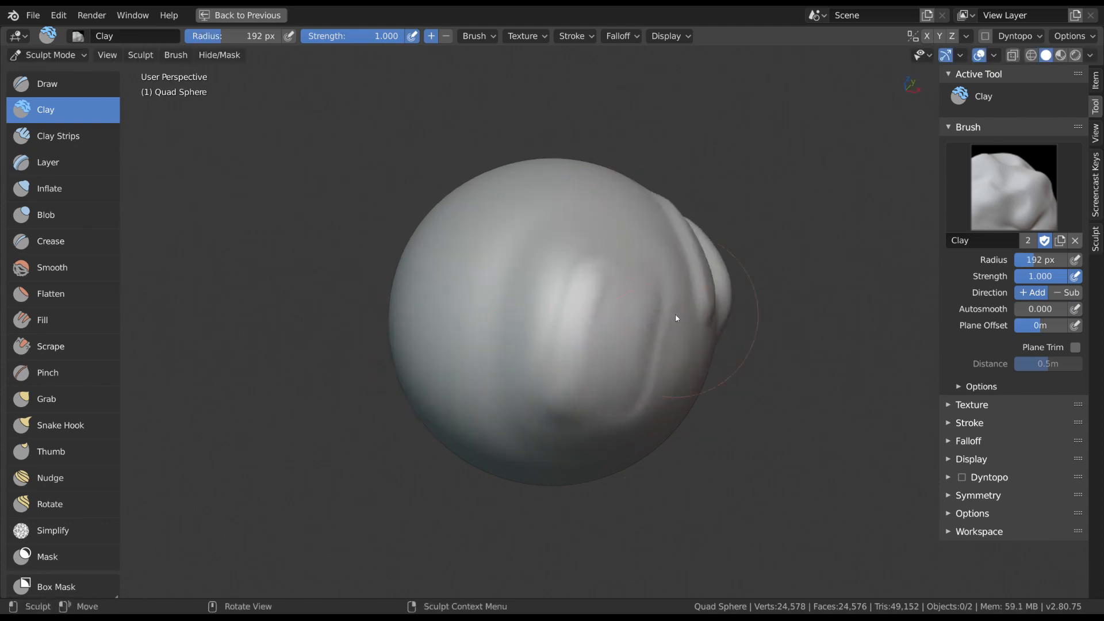
Step: Fill in the grooves between the ridges with overlapping broad Clay strokes to form a large rounded mass
middle_click_drag(673, 313, 612, 287)
mouse_move(534, 231)
left_mouse_down()
mouse_move(549, 338)
mouse_move(595, 335)
mouse_move(504, 326)
left_mouse_up()
middle_click_drag(526, 323, 598, 319)
mouse_move(592, 339)
left_mouse_down()
mouse_move(550, 237)
mouse_move(553, 299)
left_mouse_up()
middle_click_drag(762, 290, 619, 350)
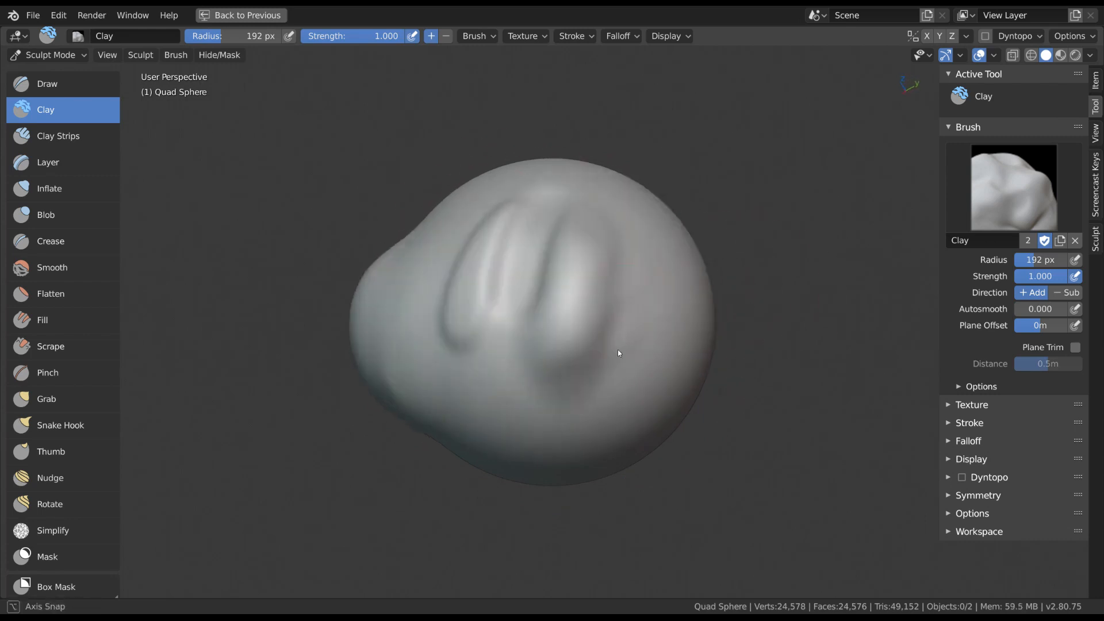
mouse_move(594, 348)
left_mouse_down()
mouse_move(508, 258)
mouse_move(507, 360)
mouse_move(579, 348)
mouse_move(505, 302)
mouse_move(657, 254)
left_mouse_up()
middle_click_drag(599, 250, 586, 252)
mouse_move(604, 310)
left_mouse_down()
mouse_move(653, 371)
mouse_move(442, 325)
mouse_move(637, 290)
left_mouse_up()
left_click_drag(468, 322, 514, 233)
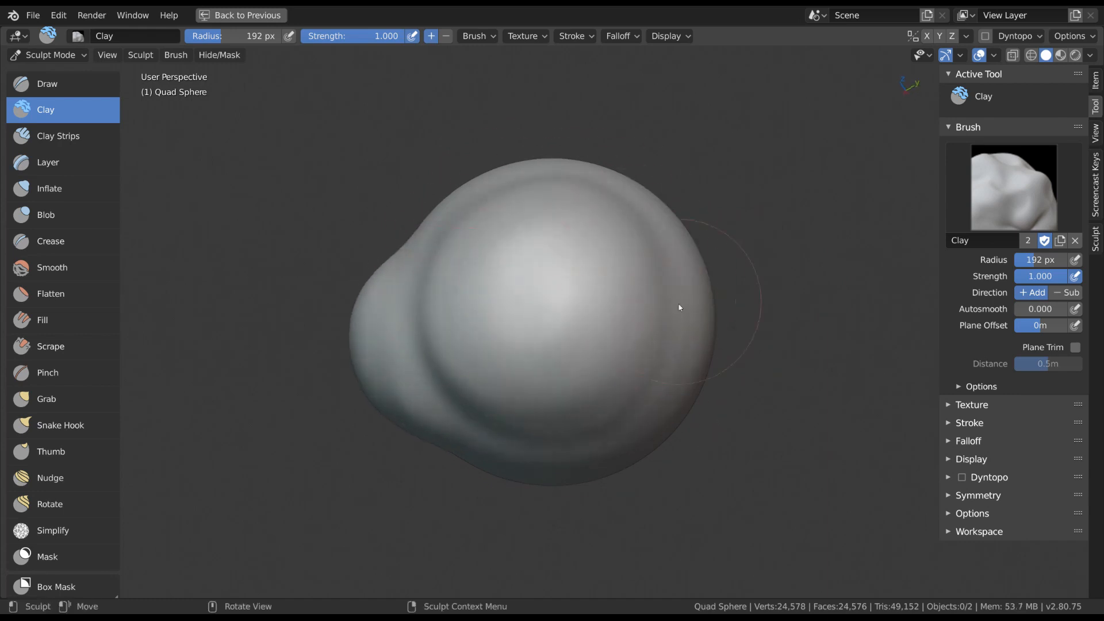
mouse_move(680, 308)
middle_mouse_down()
mouse_move(698, 316)
mouse_move(627, 310)
middle_mouse_up()
mouse_move(569, 213)
left_mouse_down()
mouse_move(536, 220)
mouse_move(581, 384)
mouse_move(484, 211)
mouse_move(540, 297)
mouse_move(585, 260)
mouse_move(522, 395)
mouse_move(516, 314)
left_mouse_up()
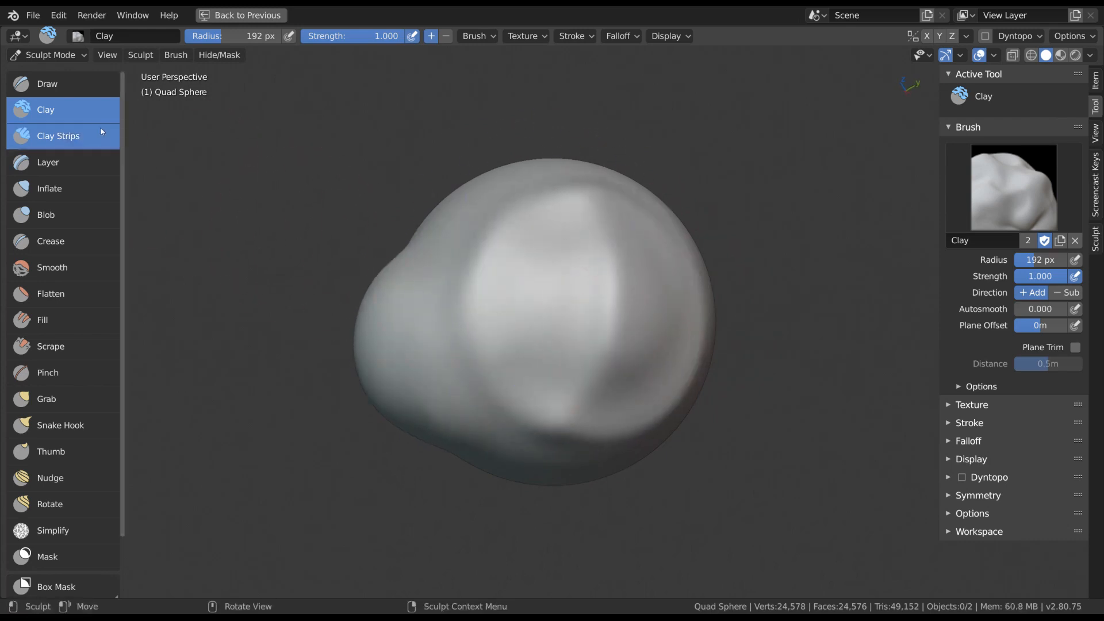
Step: Choose the Clay Strips brush, set its radius to 108 px, and lay vertical strips over the rounded mass
left_click(58, 136)
key("ctrl+z")
key("f")
left_click_drag(541, 223, 557, 364)
key("f")
left_click(536, 307)
left_click_drag(607, 247, 602, 348)
middle_click_drag(613, 298, 602, 296)
Step: Enlarge the brush and add more overlapping clay strokes across the adjoining side of the form
key("f")
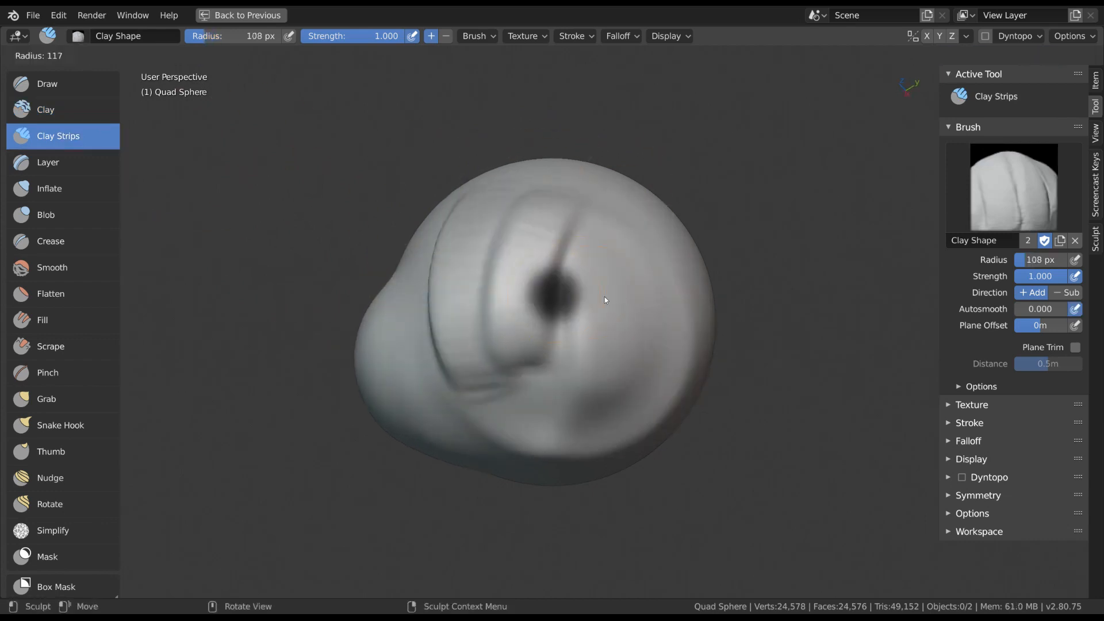
left_click(619, 296)
mouse_move(626, 235)
left_mouse_down()
mouse_move(612, 361)
mouse_move(621, 322)
left_mouse_up()
middle_click_drag(670, 327, 646, 314)
key("c")
mouse_move(664, 253)
left_mouse_down()
mouse_move(682, 279)
mouse_move(666, 368)
left_mouse_up()
middle_click_drag(667, 316, 617, 301)
mouse_move(611, 293)
left_mouse_down()
mouse_move(619, 383)
mouse_move(661, 337)
mouse_move(587, 244)
mouse_move(556, 319)
left_mouse_up()
mouse_move(556, 320)
middle_mouse_down()
mouse_move(615, 315)
mouse_move(624, 326)
middle_mouse_up()
Step: Set the Clay Strips radius to 267 px and lay wide strips diagonally and horizontally across the form
key("alt+c")
key("f")
left_click(674, 336)
mouse_move(538, 244)
left_mouse_down()
mouse_move(545, 220)
mouse_move(594, 413)
mouse_move(629, 397)
left_mouse_up()
middle_click_drag(629, 397, 557, 431)
mouse_move(555, 333)
left_mouse_down()
mouse_move(544, 293)
mouse_move(674, 326)
mouse_move(676, 342)
left_mouse_up()
middle_click_drag(676, 343, 626, 264)
Step: Reduce the Clay Strips radius to 199 px and add crosswise strips over the built-up surface
key("f")
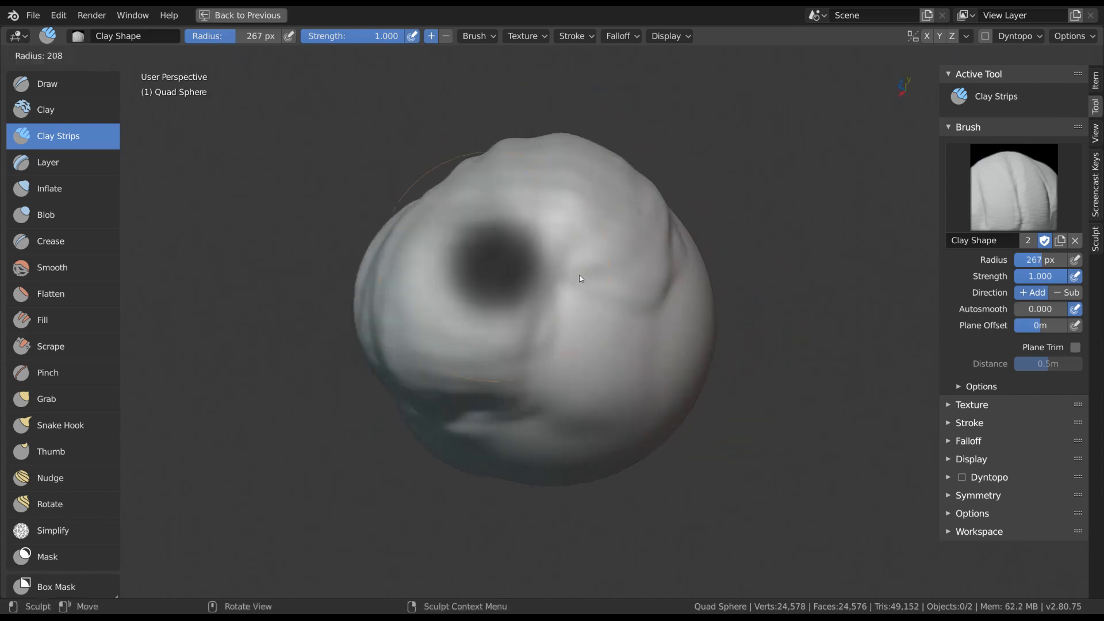
left_click(587, 272)
mouse_move(547, 348)
left_mouse_down()
mouse_move(597, 292)
mouse_move(671, 337)
left_mouse_up()
middle_click_drag(671, 338, 633, 279)
key("f")
left_click(643, 287)
mouse_move(506, 339)
left_mouse_down()
mouse_move(549, 285)
mouse_move(633, 346)
left_mouse_up()
middle_click_drag(632, 346, 692, 300)
Step: Switch to the Clay brush with a 234 px radius and blend strokes over the striped surface
key("c")
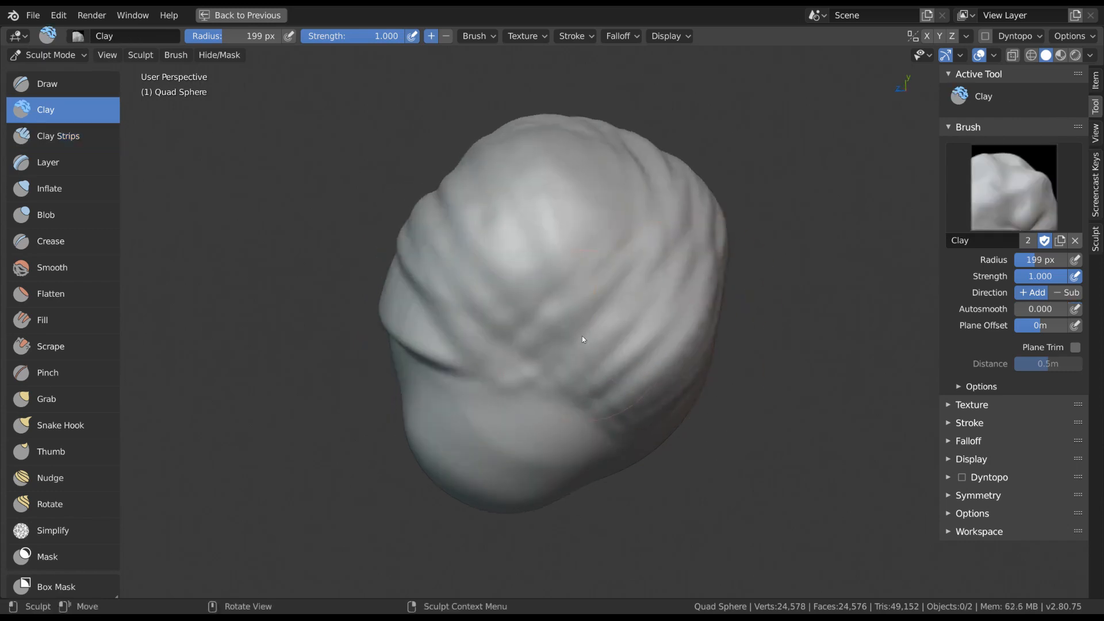
mouse_move(582, 335)
middle_mouse_down()
mouse_move(589, 349)
mouse_move(573, 354)
middle_mouse_up()
key("f")
left_click(588, 354)
mouse_move(535, 328)
left_mouse_down()
mouse_move(560, 415)
mouse_move(598, 328)
left_mouse_up()
middle_click_drag(598, 328, 581, 322)
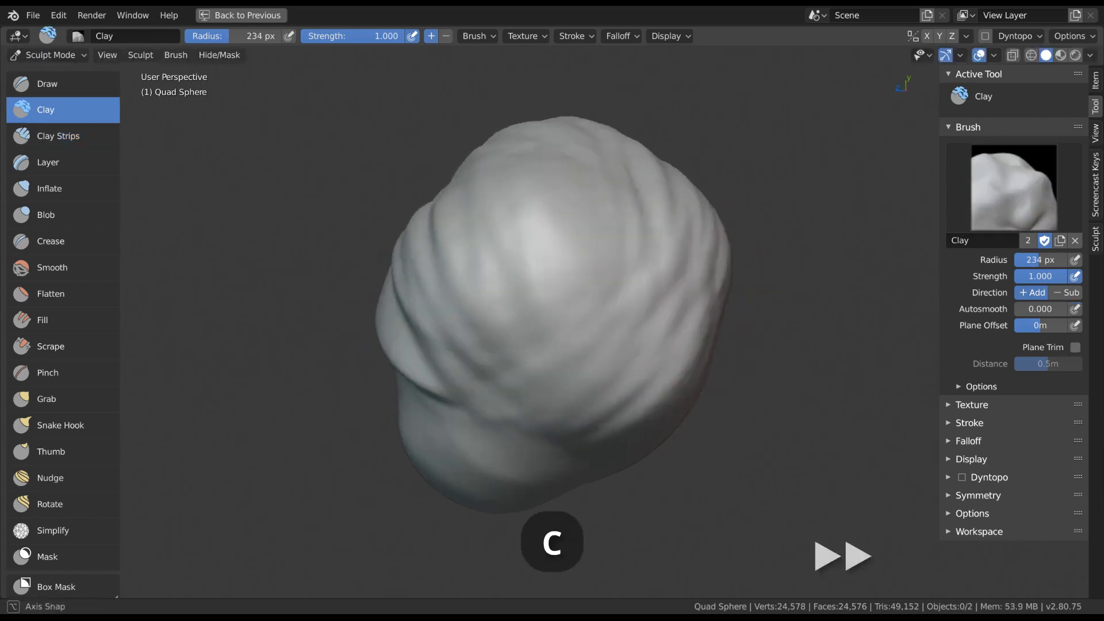
Step: Smooth the whole striped form with the Smooth brush at a 473 px radius
key("s")
key("f")
left_click(650, 299)
left_click_drag(552, 288, 607, 251)
middle_click_drag(607, 276, 644, 288)
left_click_drag(586, 322, 551, 226)
mouse_move(538, 254)
middle_mouse_down()
mouse_move(595, 224)
mouse_move(505, 305)
middle_mouse_up()
Step: Choose the Layer brush, set its radius to 120 px and height to 0.125 m, and raise a flat patch
key("d")
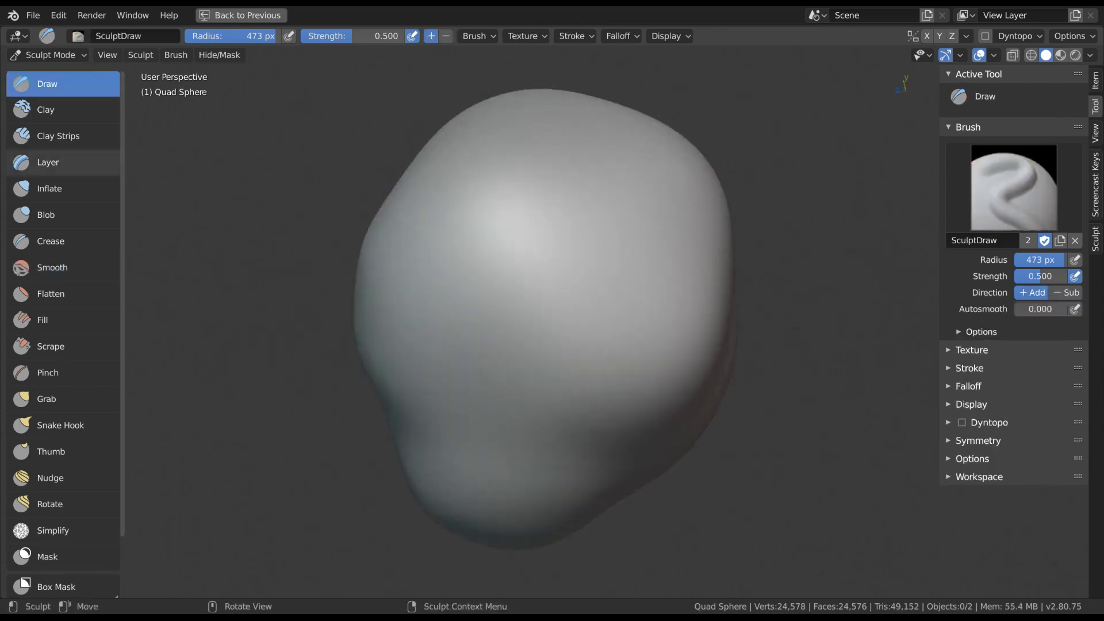
left_click(57, 162)
scroll(577, 288, "down", 1)
key("f")
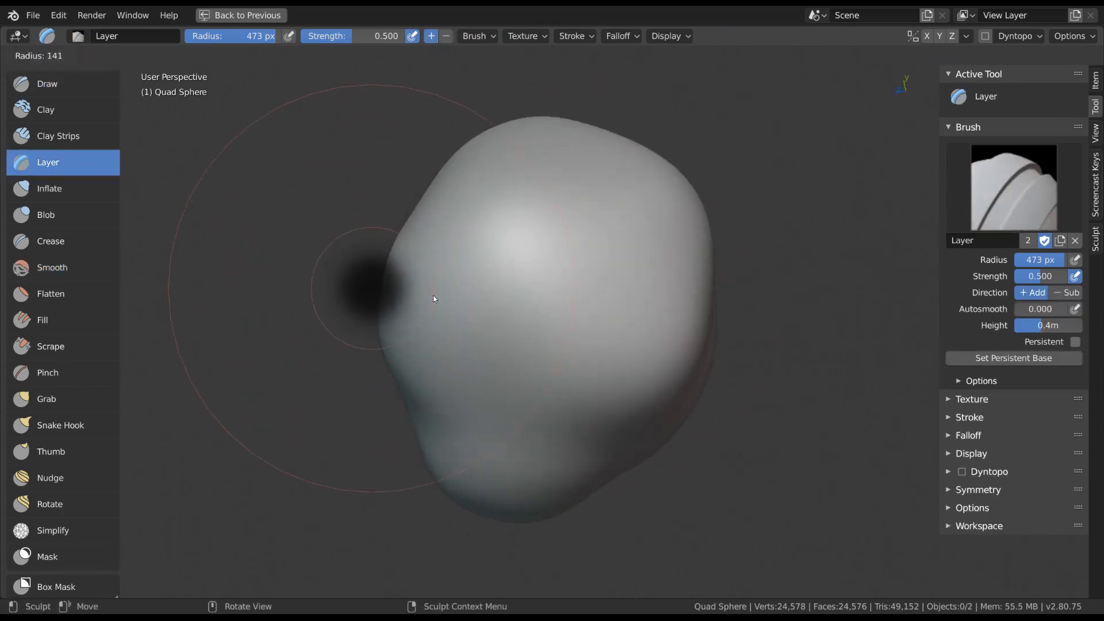
left_click(433, 299)
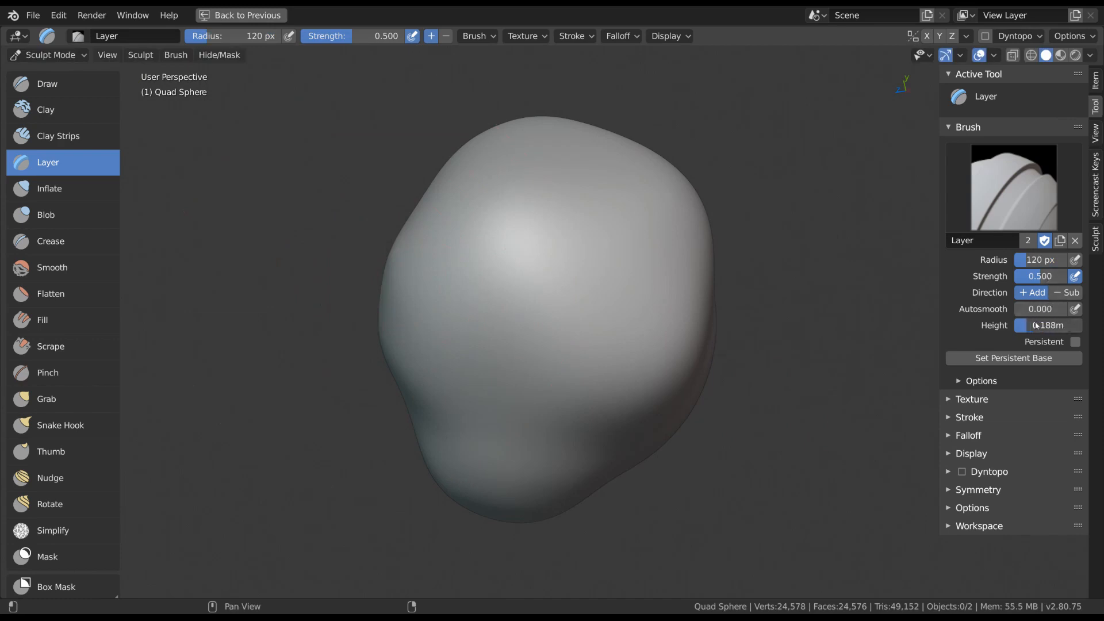
mouse_move(584, 322)
left_mouse_down()
mouse_move(598, 271)
mouse_move(579, 328)
mouse_move(615, 354)
mouse_move(613, 282)
left_mouse_up()
middle_click_drag(530, 268, 570, 292)
Step: Set the Layer brush radius to 109 px, raise another flat patch, and sink a shallow oval near it
key("f")
left_click(567, 291)
mouse_move(564, 232)
left_mouse_down()
mouse_move(510, 370)
mouse_move(528, 375)
mouse_move(551, 217)
mouse_move(517, 351)
left_mouse_up()
middle_click_drag(675, 289, 582, 308)
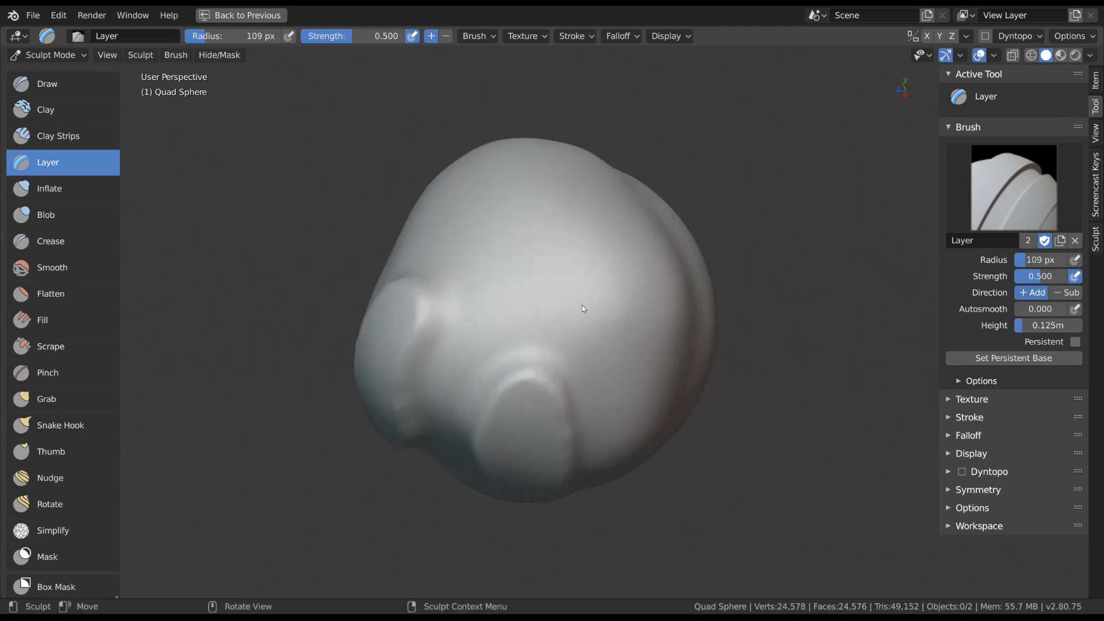
mouse_move(587, 257)
left_mouse_down()
mouse_move(587, 322)
mouse_move(565, 266)
left_mouse_up()
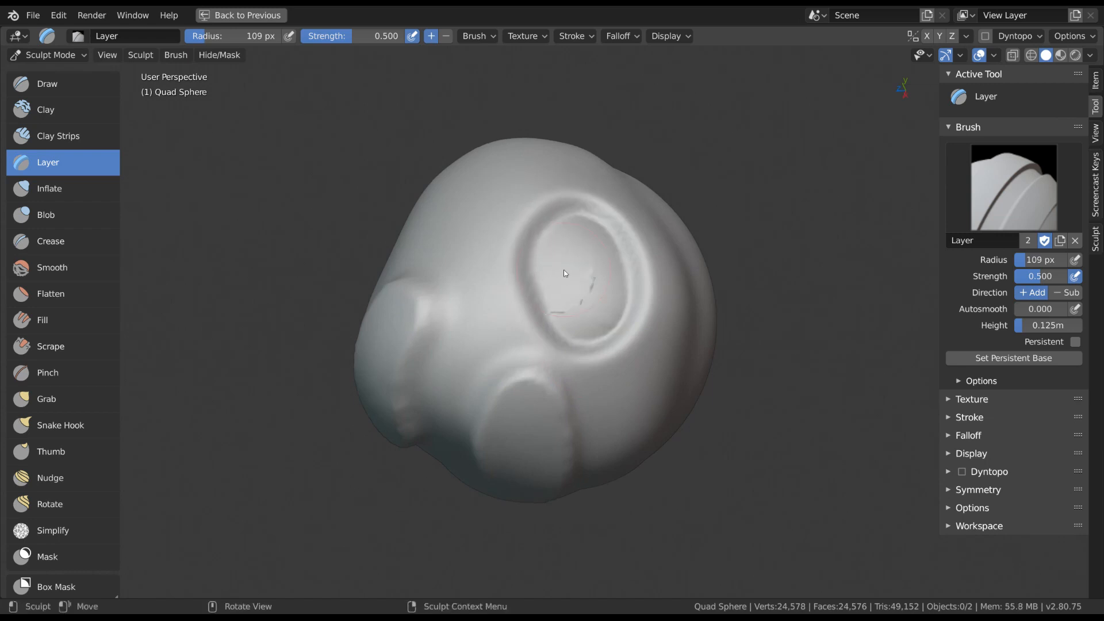
Step: Enable Persistent for the Layer brush, set its radius to 166 px, and raise a large flat round patch
middle_click_drag(601, 368, 641, 330)
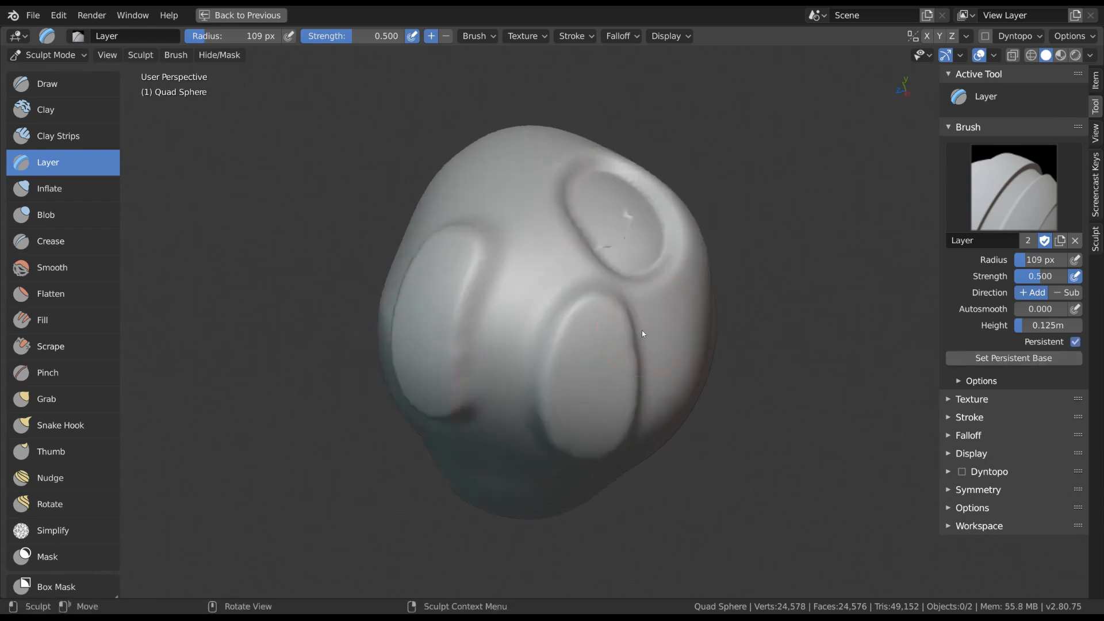
key("f")
left_click(568, 343)
mouse_move(569, 342)
middle_mouse_down()
mouse_move(686, 232)
mouse_move(760, 282)
middle_mouse_up()
mouse_move(615, 309)
left_mouse_down()
mouse_move(591, 375)
mouse_move(558, 274)
mouse_move(508, 349)
mouse_move(644, 305)
mouse_move(619, 247)
mouse_move(633, 282)
left_mouse_up()
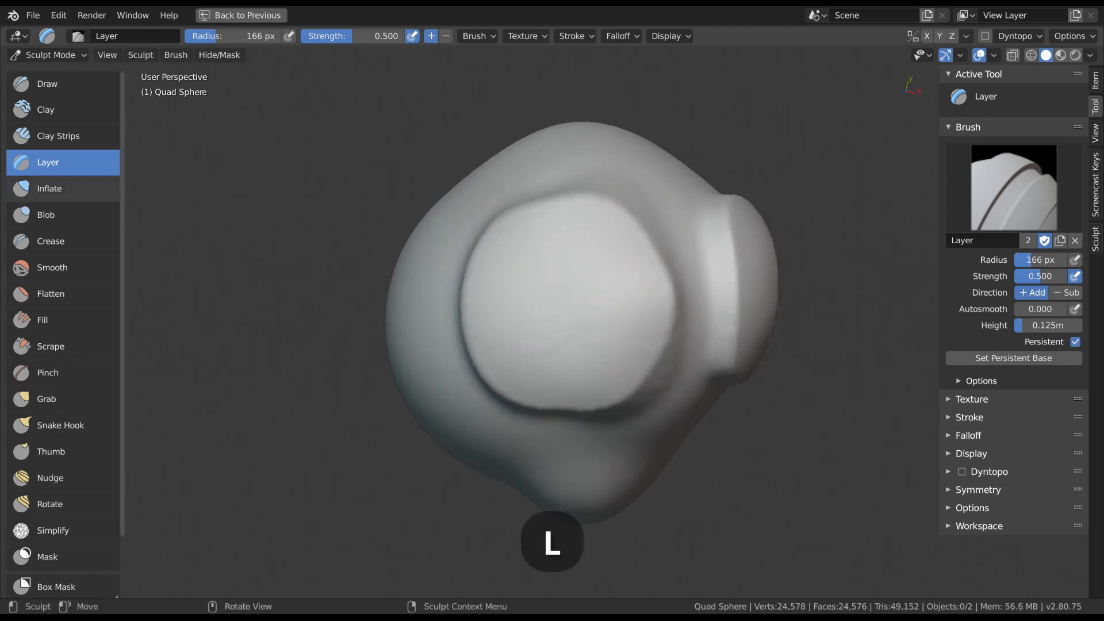
Step: Choose the Inflate brush, set its radius to 238 px, and swell the smooth area beside the flat patch
left_click(49, 189)
middle_click_drag(554, 295, 611, 328)
key("f")
left_click(621, 322)
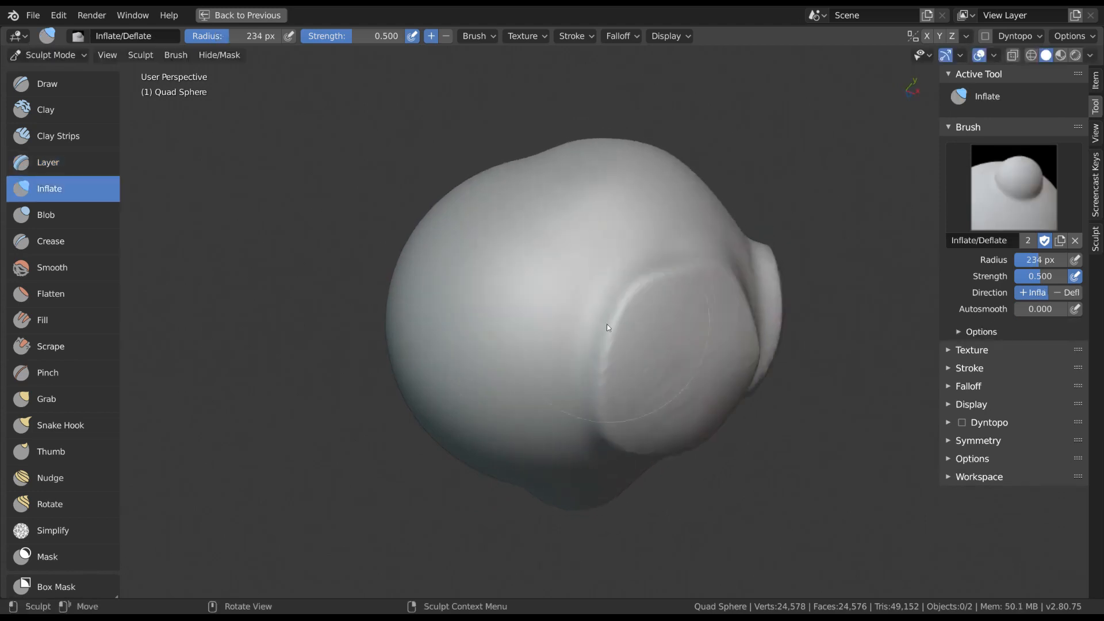
scroll(592, 310, "down", 1)
key("f")
left_click(579, 293)
mouse_move(540, 299)
left_mouse_down()
mouse_move(527, 325)
mouse_move(503, 232)
mouse_move(566, 279)
left_mouse_up()
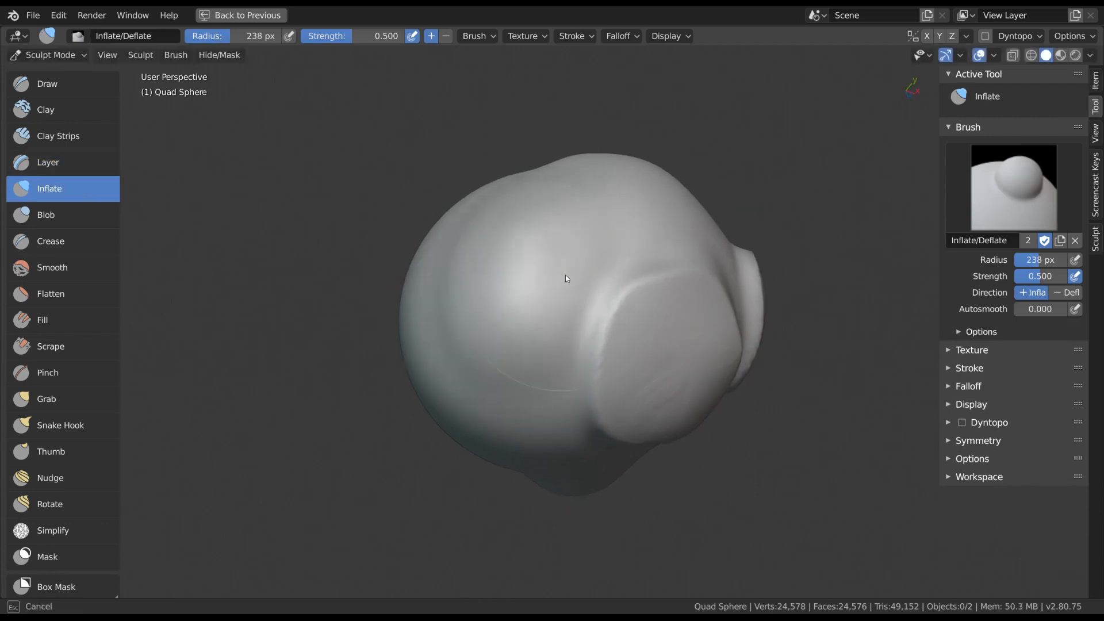
left_click_drag(491, 246, 546, 272)
Step: Raise the Inflate strength to 1.000, set the radius to 269 px, and puff up the raised patches
key("shift+f")
left_click(737, 321)
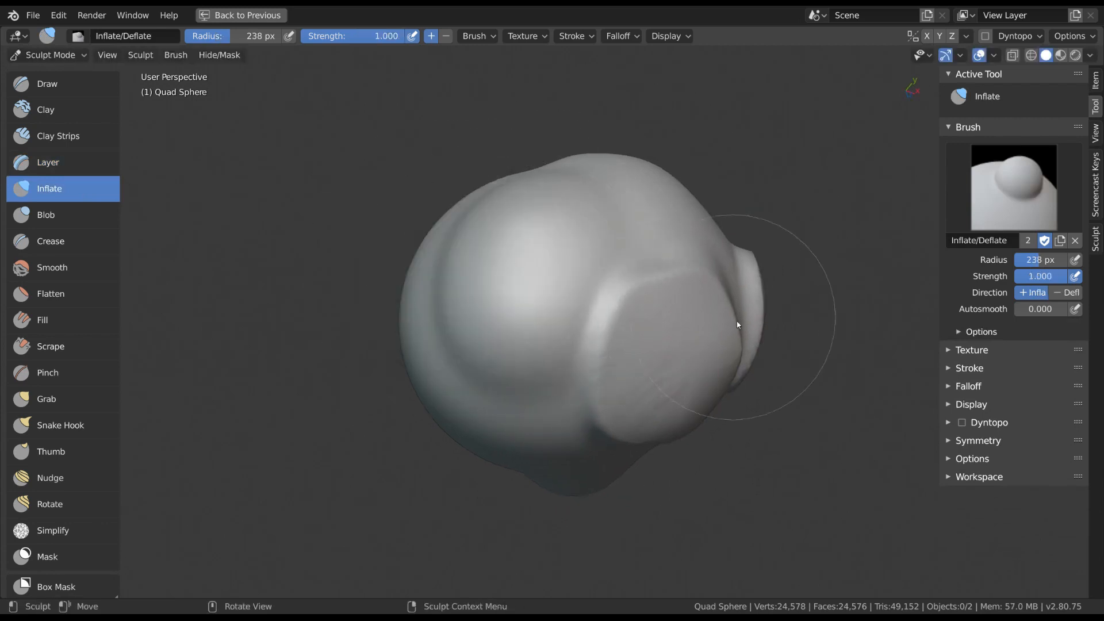
mouse_move(744, 286)
left_mouse_down()
mouse_move(591, 376)
mouse_move(629, 330)
mouse_move(584, 385)
mouse_move(604, 345)
mouse_move(595, 351)
mouse_move(600, 304)
left_mouse_up()
key("f")
left_click(640, 311)
middle_click_drag(725, 318, 667, 313)
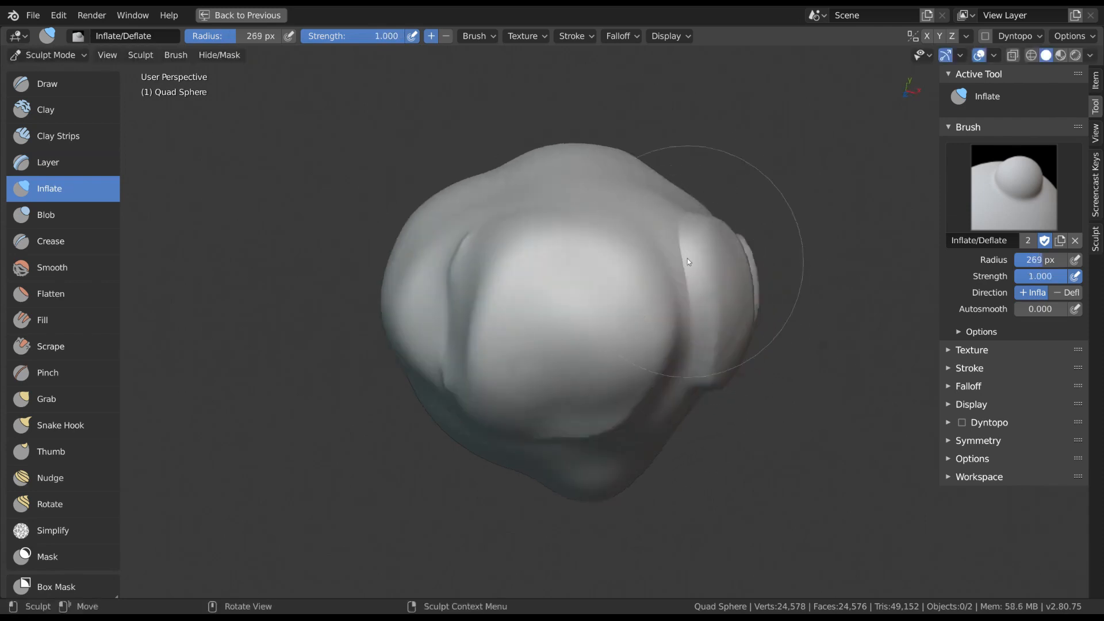
mouse_move(688, 258)
left_mouse_down()
mouse_move(684, 283)
mouse_move(661, 279)
left_mouse_up()
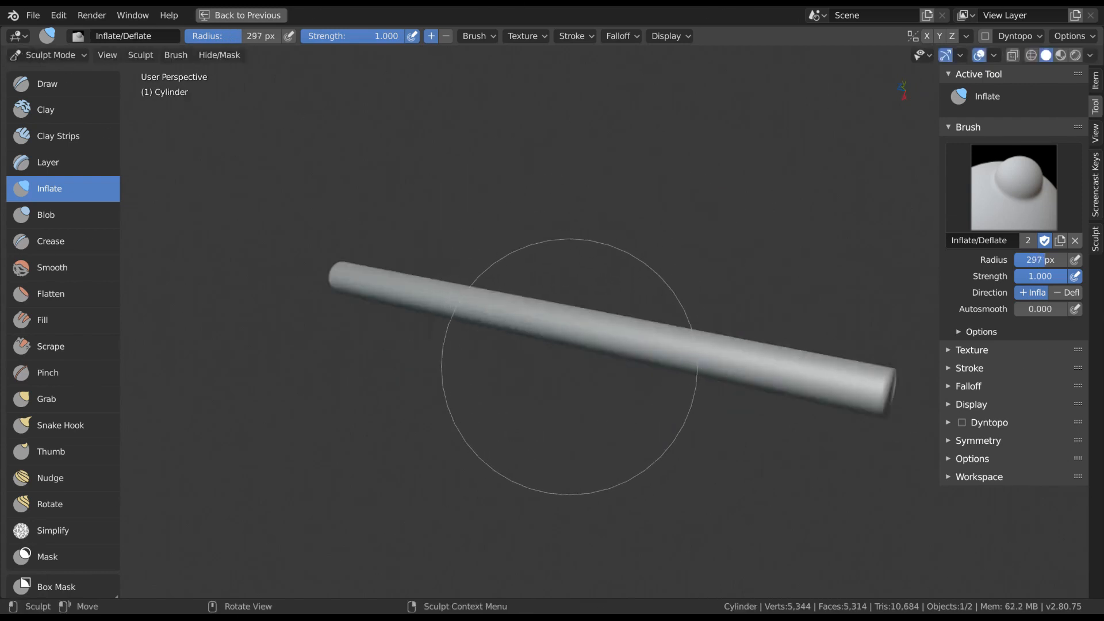
Step: On the cylinder, inflate the middle with a 393 px brush radius and deflate the section beside the bulge
key("f")
left_click(635, 354)
mouse_move(583, 326)
left_mouse_down()
mouse_move(563, 305)
mouse_move(588, 311)
left_mouse_up()
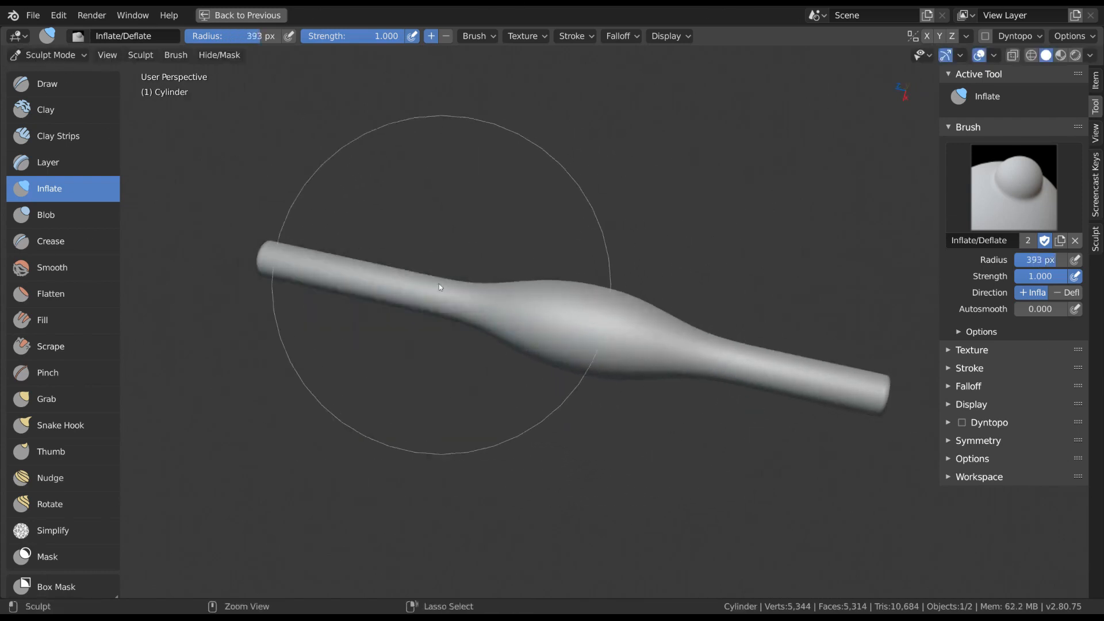
mouse_move(441, 286)
left_mouse_down("ctrl")
mouse_move(462, 306)
mouse_move(459, 293)
left_mouse_up("ctrl")
Step: Set the Inflate radius to 277 px and swell the cylinder near both of its ends
key("f")
left_click(409, 288)
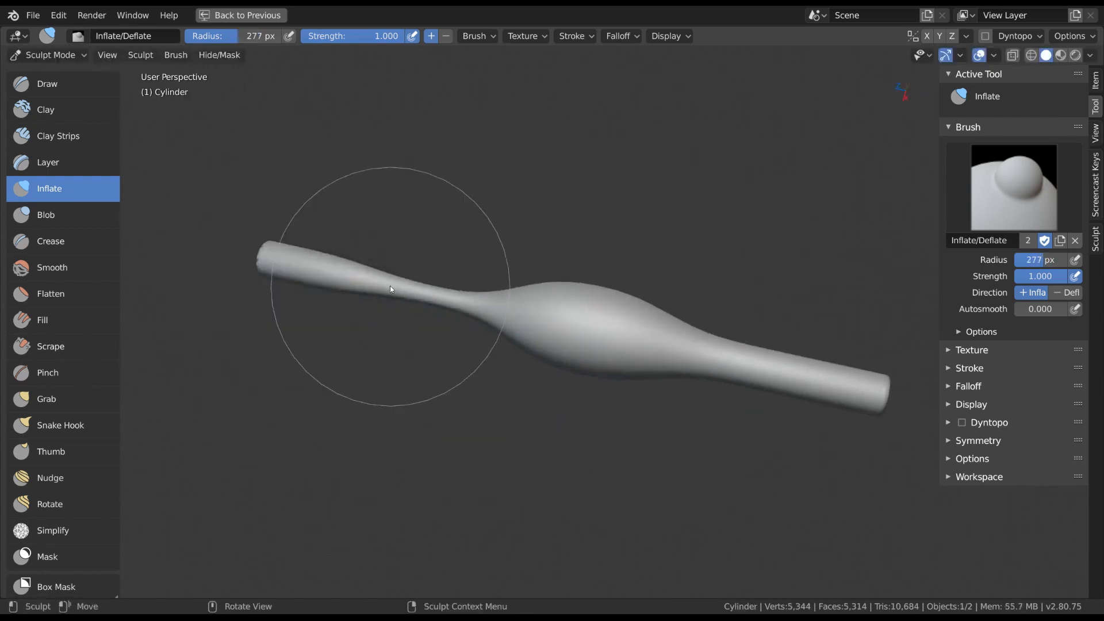
mouse_move(373, 281)
left_mouse_down()
mouse_move(372, 261)
mouse_move(382, 265)
left_mouse_up()
middle_click_drag(667, 317, 702, 369)
key("f")
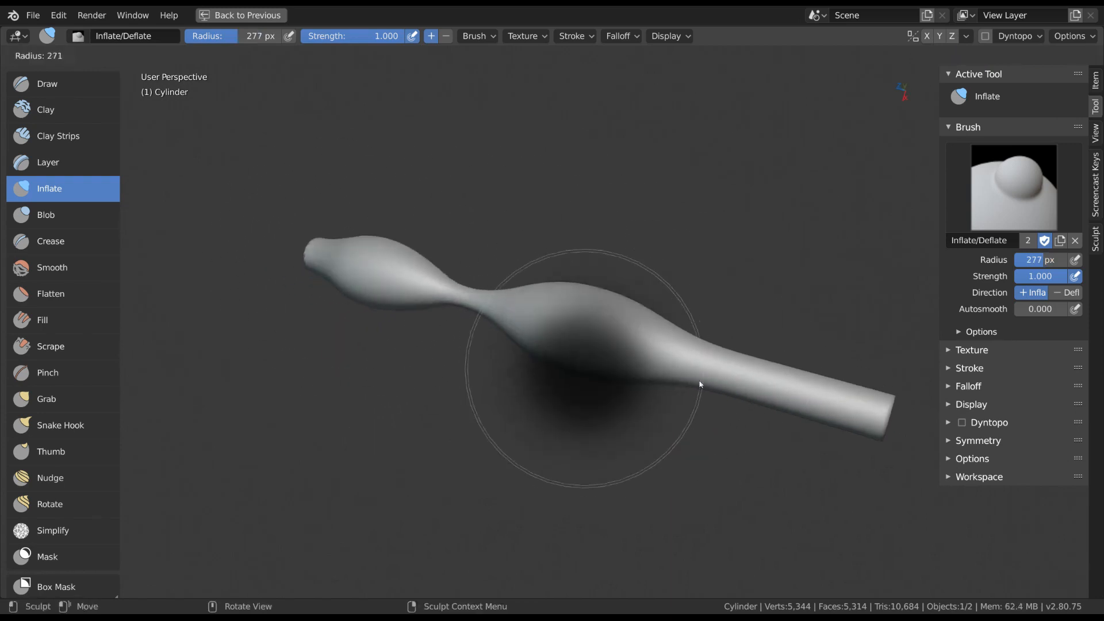
left_click(699, 381)
mouse_move(771, 366)
left_mouse_down()
mouse_move(790, 380)
mouse_move(750, 370)
left_mouse_up()
mouse_move(717, 319)
middle_mouse_down()
mouse_move(617, 433)
mouse_move(544, 409)
mouse_move(640, 415)
mouse_move(713, 330)
middle_mouse_up()
key("i")
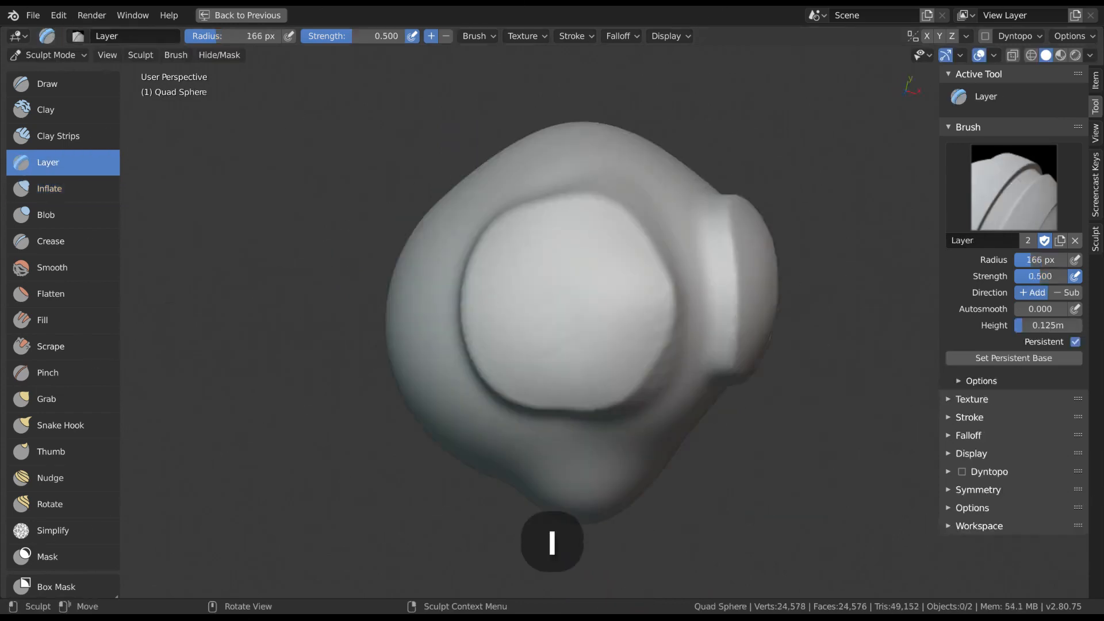
Step: On the sculpted sphere, raise an elongated rounded bump with the Blob brush at a 101 px radius
left_click(69, 214)
left_click(77, 240)
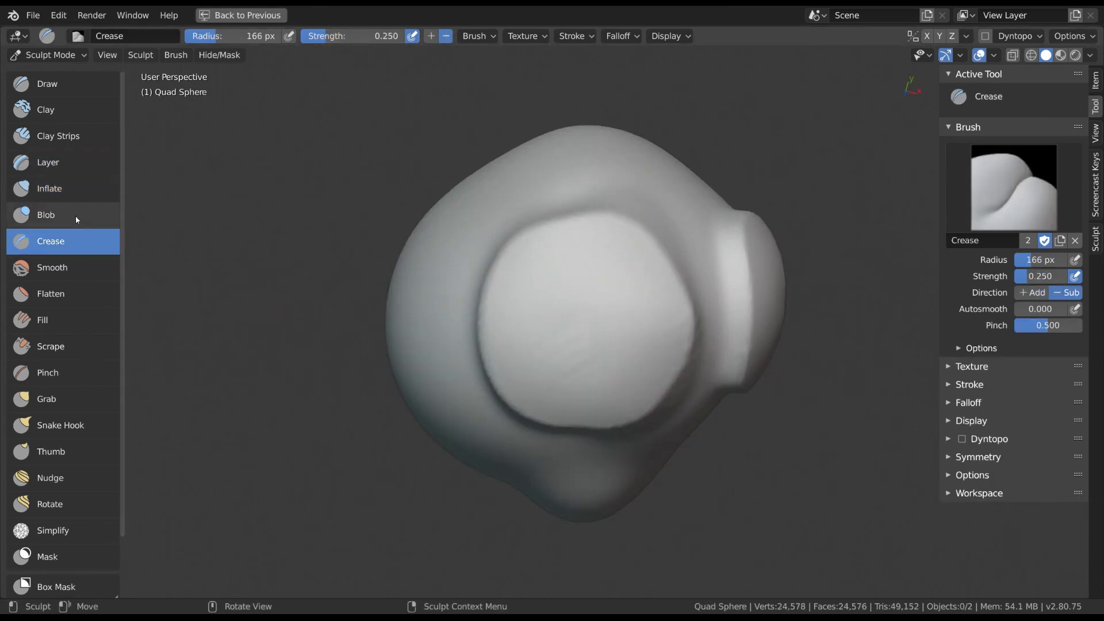
left_click(74, 215)
mouse_move(333, 270)
middle_mouse_down()
mouse_move(609, 357)
mouse_move(571, 295)
mouse_move(564, 311)
middle_mouse_up()
key("f")
left_click(534, 291)
mouse_move(550, 348)
left_mouse_down()
mouse_move(562, 262)
mouse_move(552, 363)
mouse_move(556, 328)
left_mouse_up()
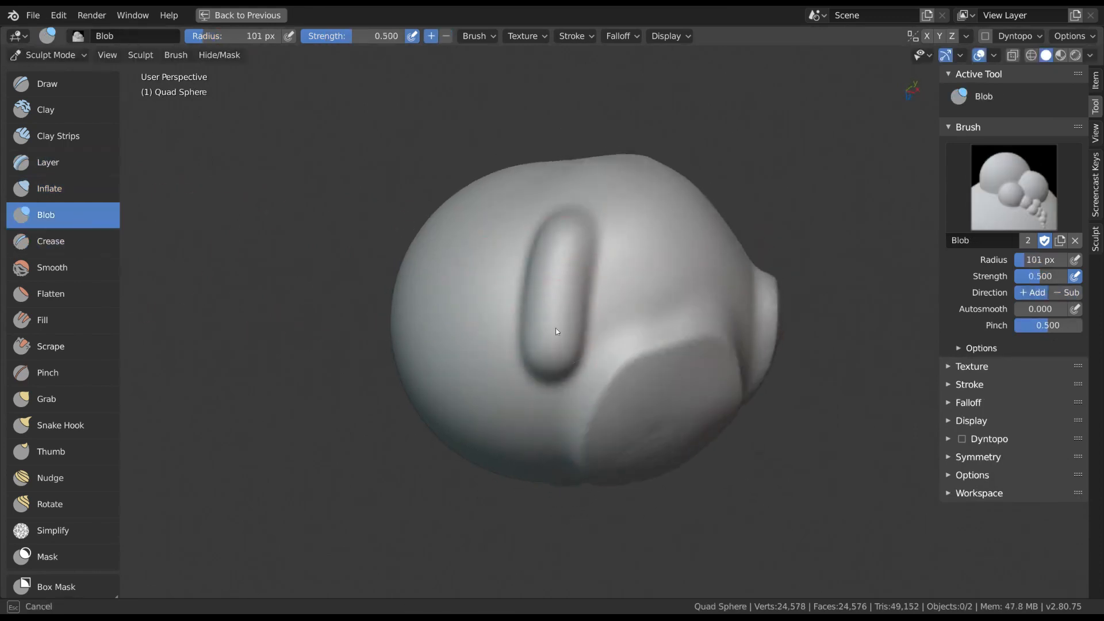
Step: Set the Blob brush radius to 109 px and sink an inverted elongated stroke beside the bump
middle_click_drag(601, 295, 579, 288)
key("f")
left_click(587, 281)
left_click_drag(605, 253, 604, 319, "ctrl")
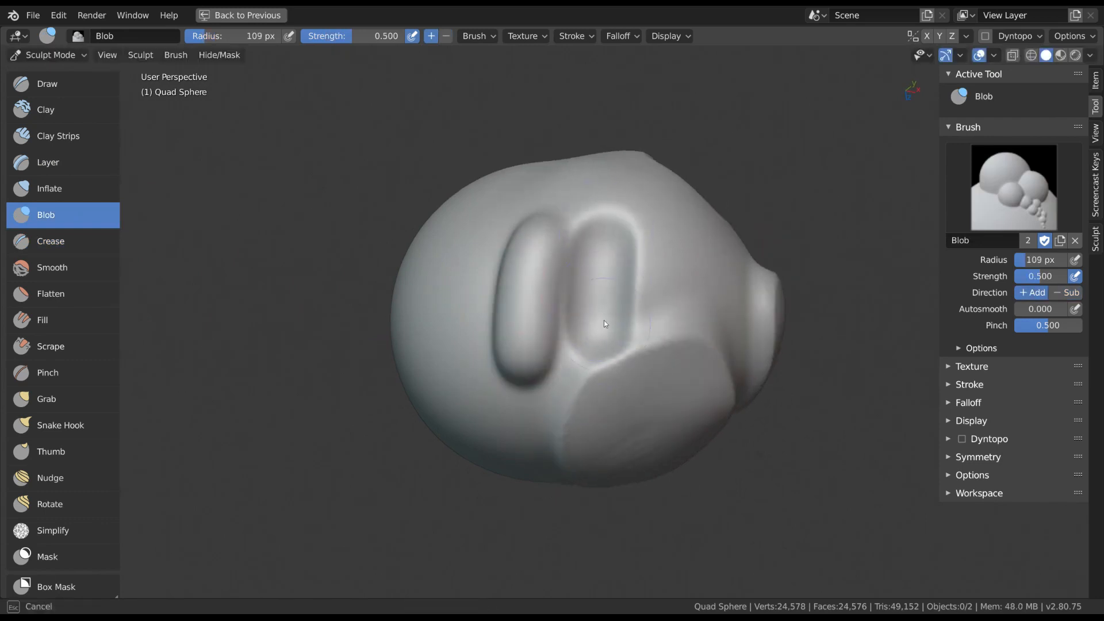
Step: Choose the Crease brush, set its radius to 92 px, and carve two vertical creases beside the blob strokes
left_click(50, 241)
middle_click_drag(668, 286, 621, 287)
key("f")
left_click(617, 290)
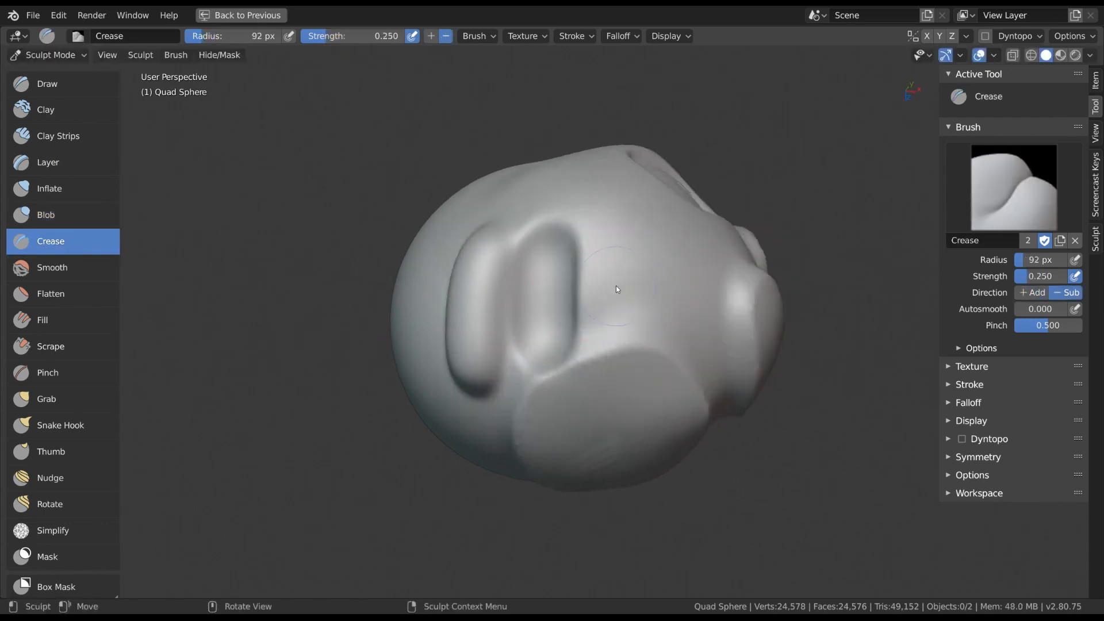
middle_click_drag(637, 230, 640, 297)
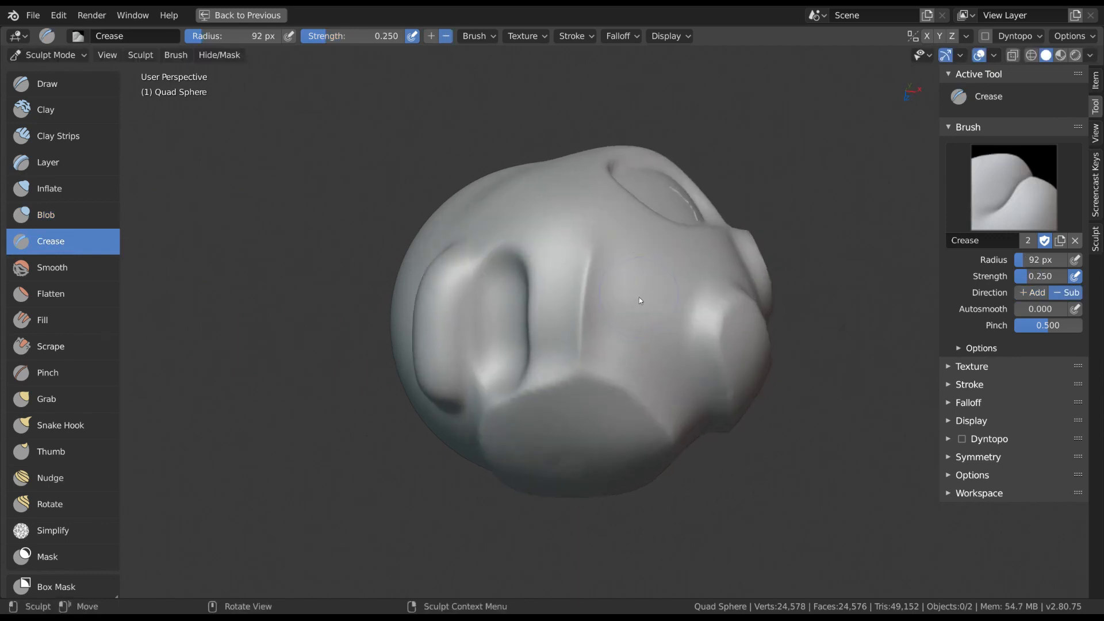
mouse_move(641, 240)
left_mouse_down()
mouse_move(640, 357)
mouse_move(634, 285)
mouse_move(660, 301)
left_mouse_up()
Step: Set the Crease brush radius to 142 px and Pinch to 0.750, and carve a sharp crease beside the raised bump
scroll(637, 325, "up", 2)
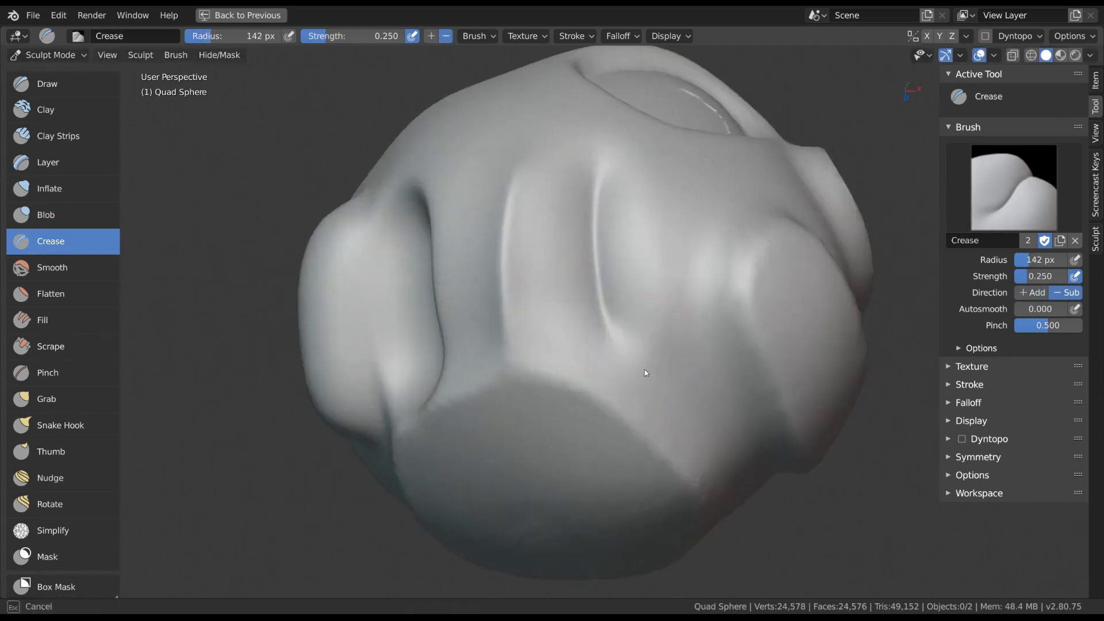
scroll(674, 312, "down", 2)
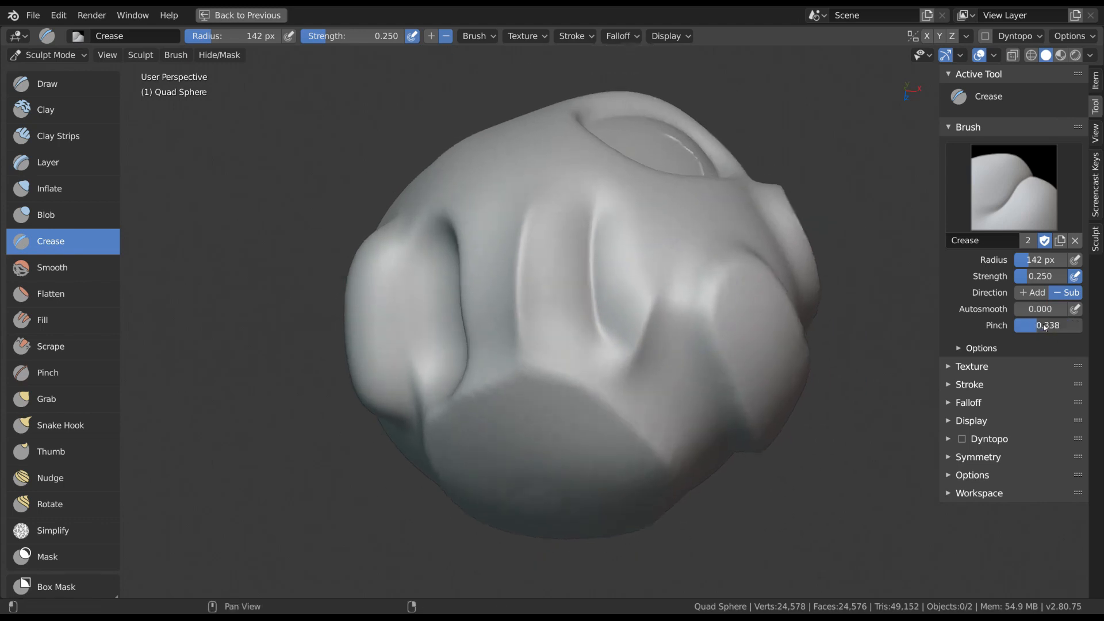
mouse_move(690, 265)
left_mouse_down()
mouse_move(682, 316)
mouse_move(693, 250)
mouse_move(691, 316)
left_mouse_up()
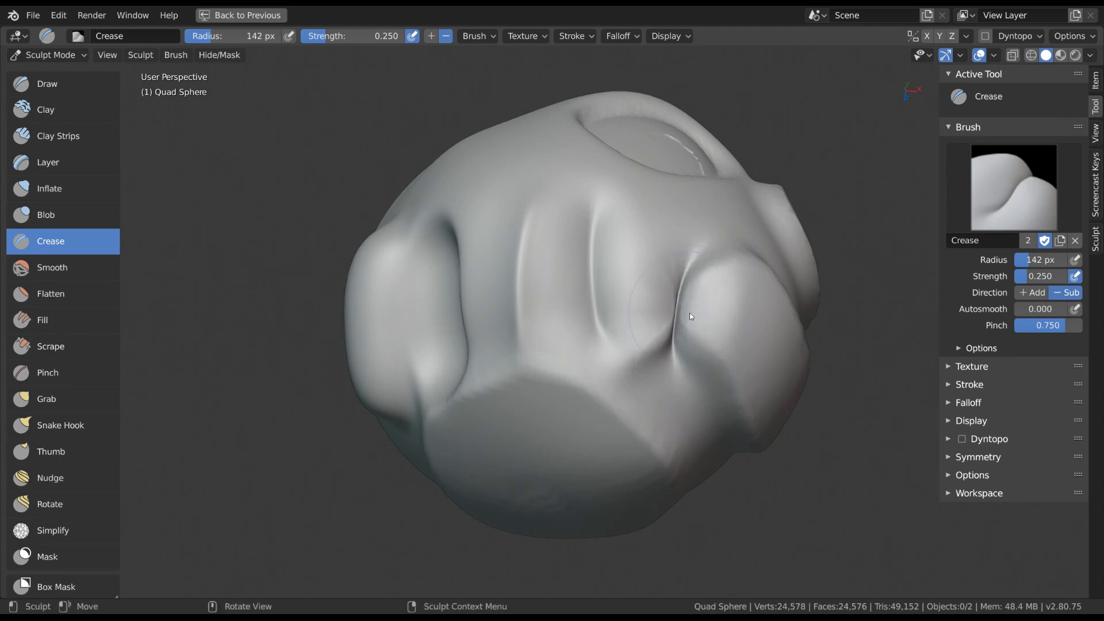
Step: Set the Crease brush radius to 91 px and carve a pair of vertical creases on the smooth area above the blob strokes
middle_click_drag(613, 309, 666, 385)
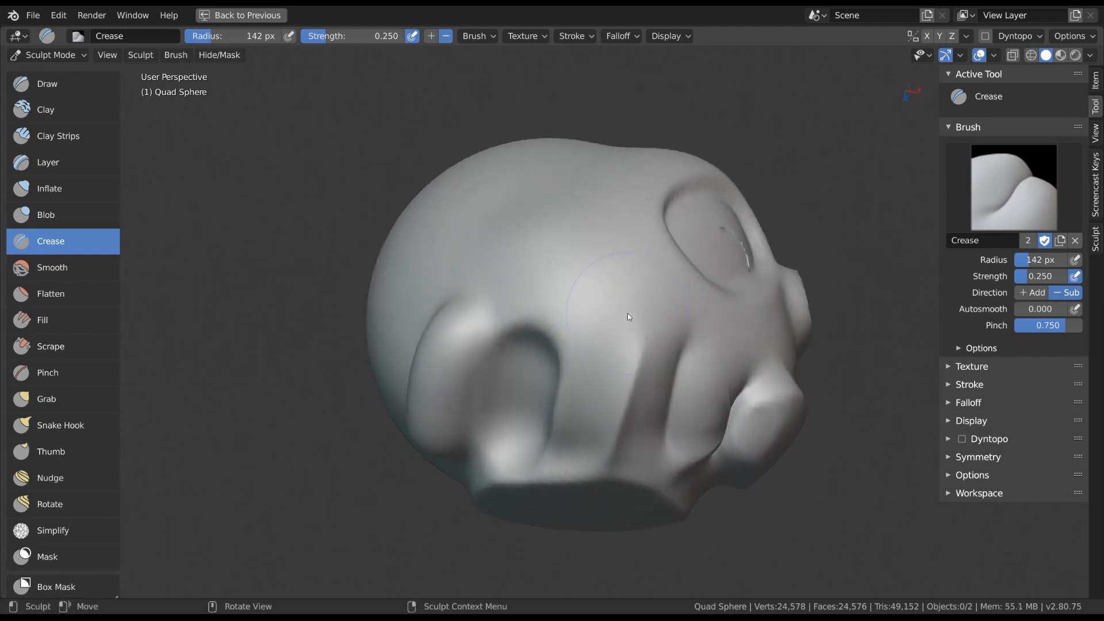
key("f")
left_click(593, 285)
left_click_drag(613, 208, 604, 318)
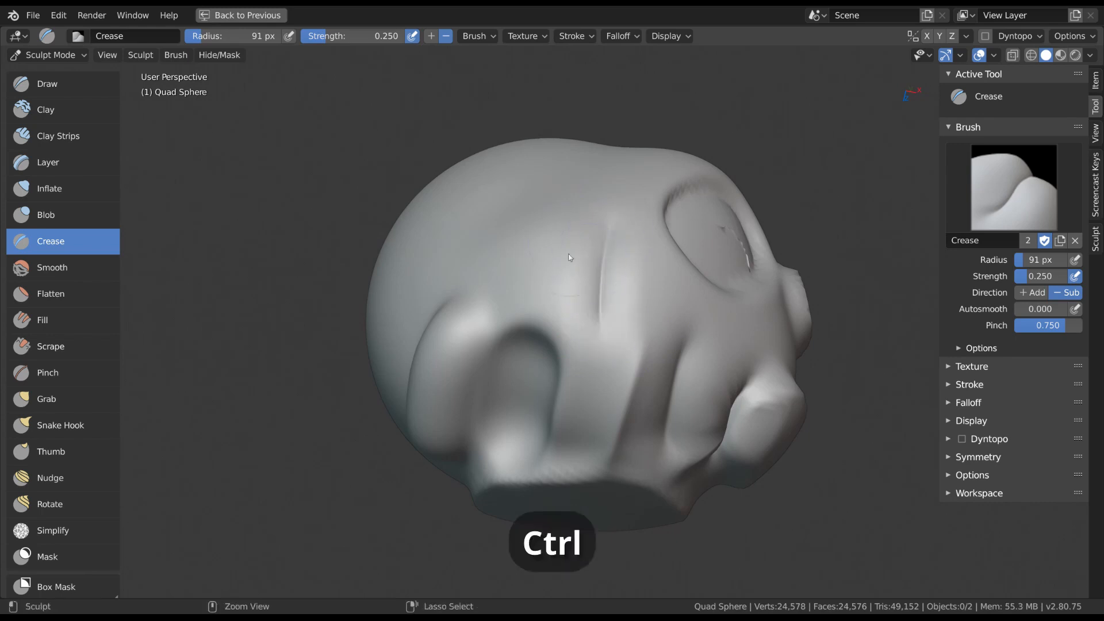
mouse_move(564, 317)
middle_mouse_down()
mouse_move(685, 312)
mouse_move(584, 347)
middle_mouse_up()
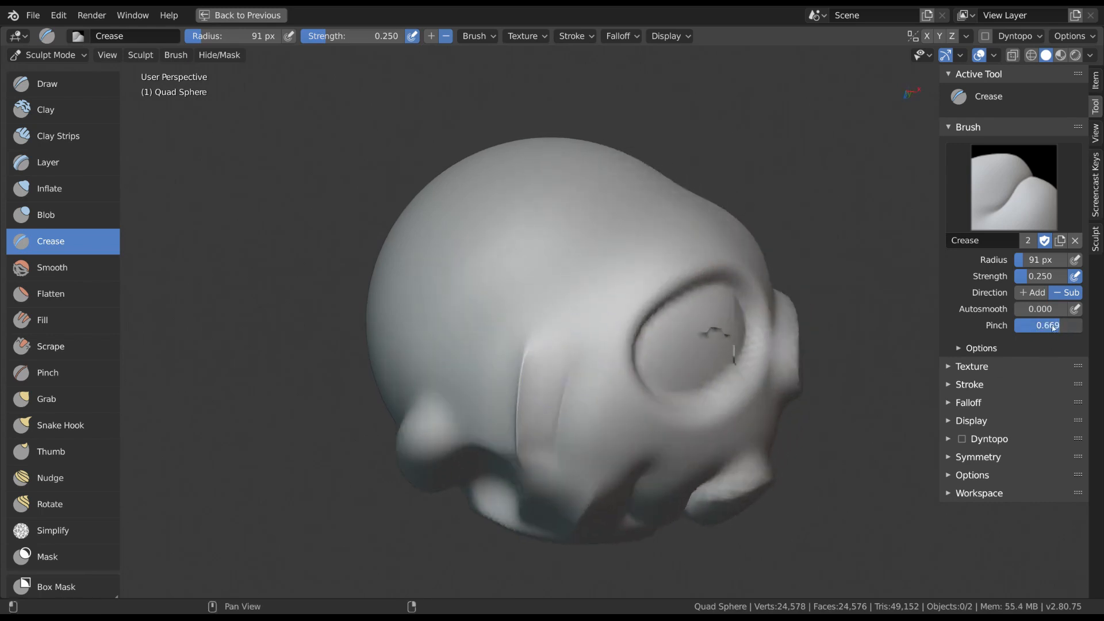
Step: Set the Crease brush's Pinch to 0.306
mouse_move(770, 375)
middle_mouse_down()
mouse_move(712, 420)
mouse_move(581, 359)
mouse_move(540, 293)
middle_mouse_up()
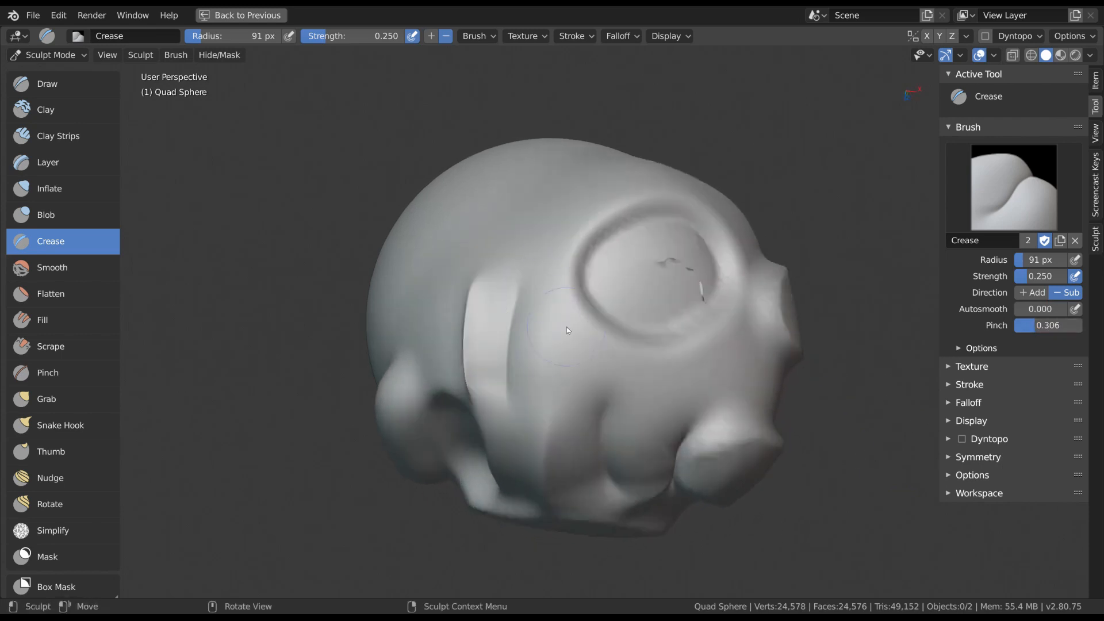
key("shift+c")
mouse_move(574, 383)
middle_mouse_down()
mouse_move(539, 359)
mouse_move(567, 300)
middle_mouse_up()
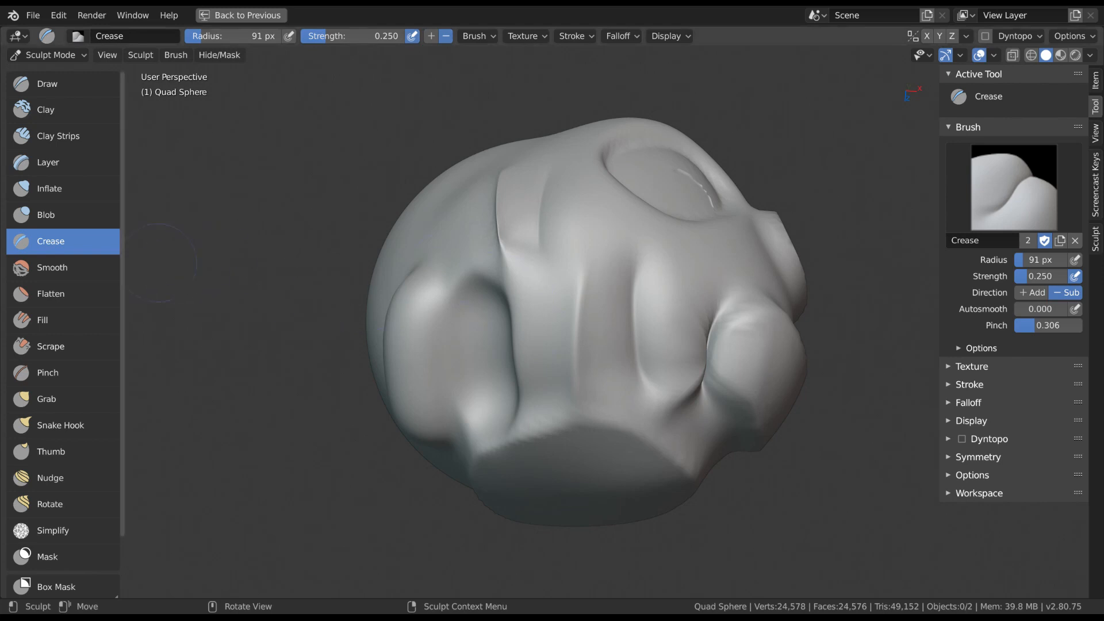
Step: Choose the Smooth brush, set its radius to 163 px and strength to 0.726, and expand its brush options
left_click(57, 267)
middle_click_drag(586, 330, 564, 314)
key("f")
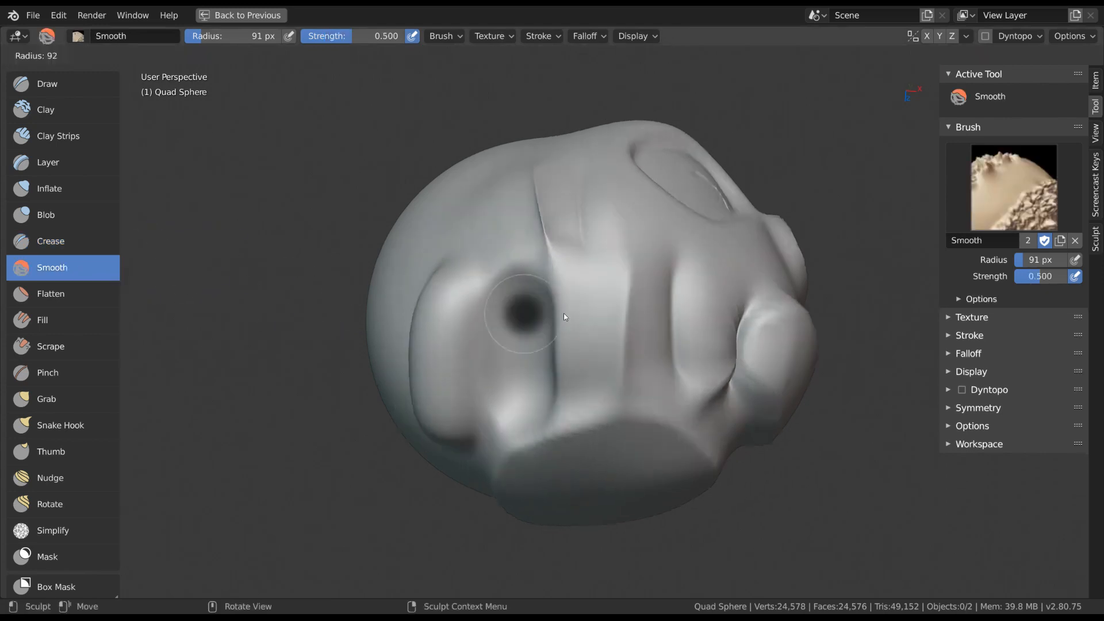
left_click(593, 315)
left_click(978, 299)
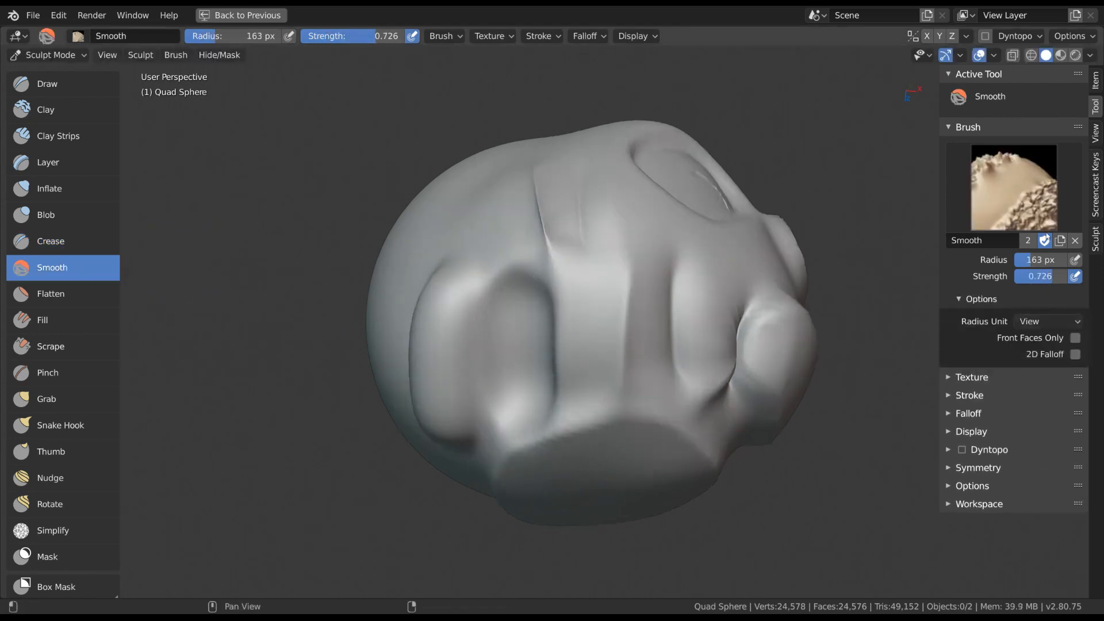
Step: Smooth out the vertical creases and the neighbouring blob strokes, resizing the Smooth brush between strokes
mouse_move(540, 169)
left_mouse_down()
mouse_move(592, 190)
mouse_move(543, 397)
left_mouse_up()
middle_click_drag(549, 304, 559, 336, "ctrl")
key("f")
left_click(593, 339)
mouse_move(509, 351)
left_mouse_down()
mouse_move(495, 400)
mouse_move(513, 292)
left_mouse_up()
left_click_drag(480, 355, 497, 392)
Step: Continue smoothing the lower blob area at a 129 px radius, and enlarge the Smooth brush to 238 px for the remaining creases
middle_click_drag(497, 392, 541, 339)
key("f")
left_click(485, 330)
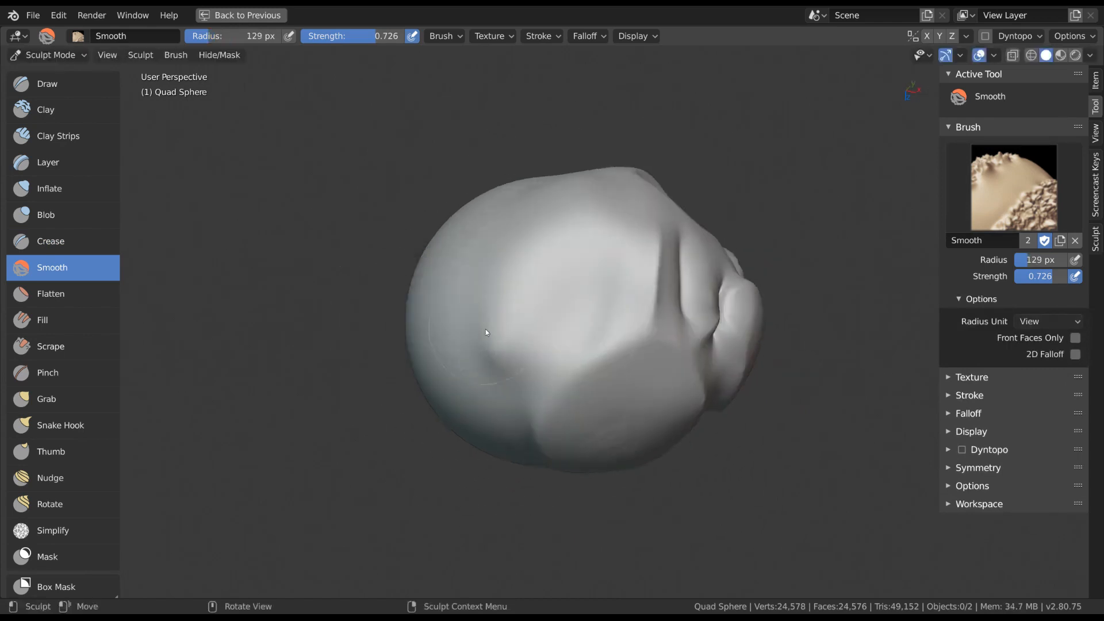
mouse_move(485, 329)
left_mouse_down()
mouse_move(514, 327)
mouse_move(611, 419)
left_mouse_up()
key("f")
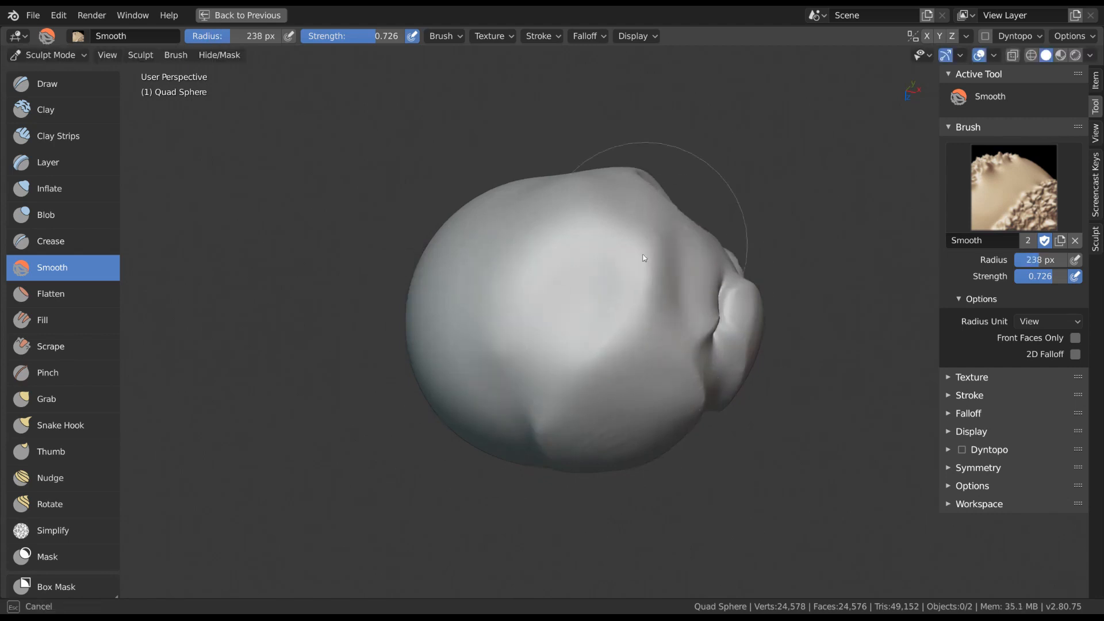
left_click(723, 261)
Step: Try smoothing the raised bumps beside the smoothed area with a resized brush, and undo the strokes
middle_click_drag(723, 261, 628, 353)
key("f")
left_click(627, 265)
mouse_move(627, 264)
left_mouse_down()
mouse_move(568, 279)
mouse_move(655, 311)
left_mouse_up()
mouse_move(656, 311)
middle_mouse_down()
mouse_move(621, 340)
mouse_move(632, 325)
middle_mouse_up()
key("ctrl+z")
key("ctrl+z")
Step: Try smoothing the bumps again at a 213 px radius and undo the recent strokes
key("f")
left_click(570, 286)
mouse_move(540, 247)
left_mouse_down()
mouse_move(516, 226)
mouse_move(576, 239)
left_mouse_up()
middle_click_drag(613, 253, 687, 273)
key("ctrl+z")
key("ctrl+z")
key("ctrl+z")
key("ctrl+z")
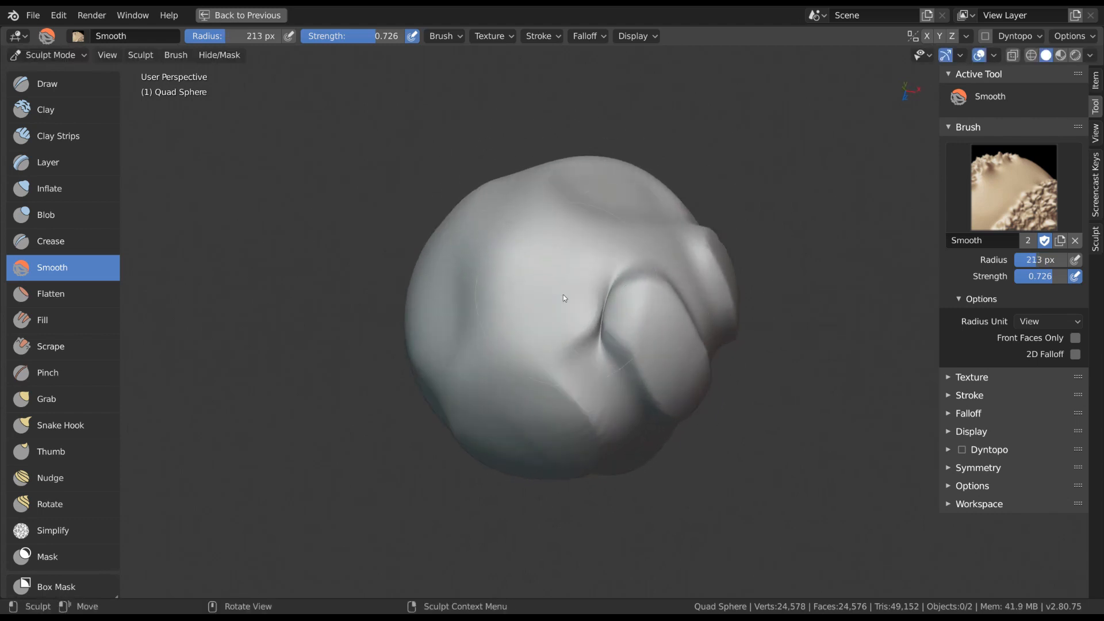
key("ctrl+z")
Step: Switch to the Draw brush, use its temporary smoothing on the lower flat face, and return to the Smooth brush
key("d")
middle_click_drag(482, 343, 523, 305)
left_click_drag(490, 396, 506, 417, "shift")
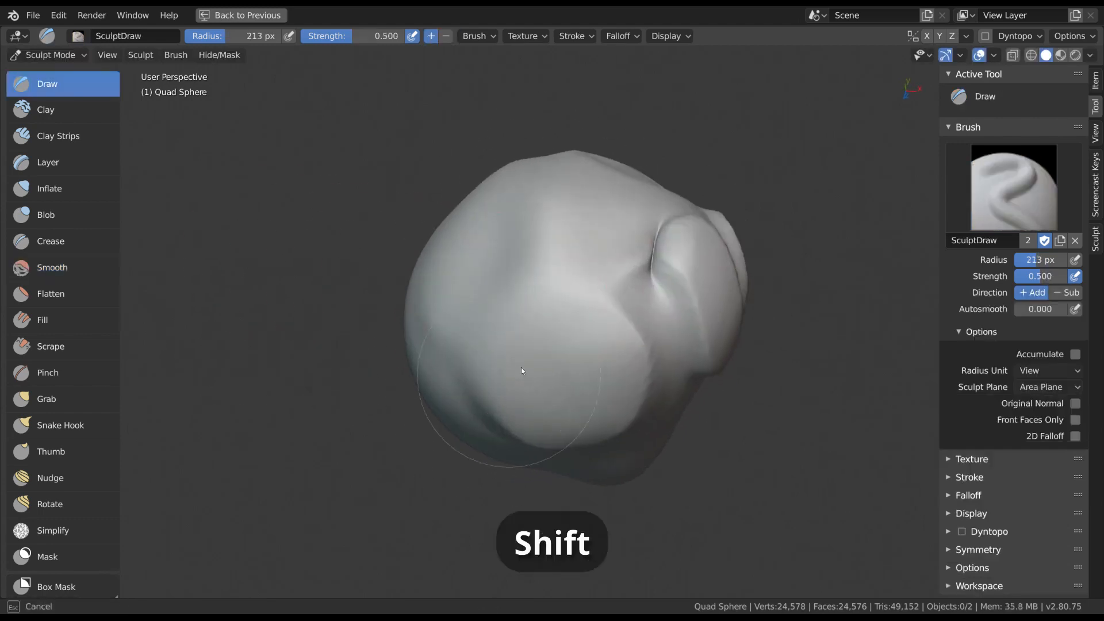
left_click_drag(522, 371, 560, 382, "shift")
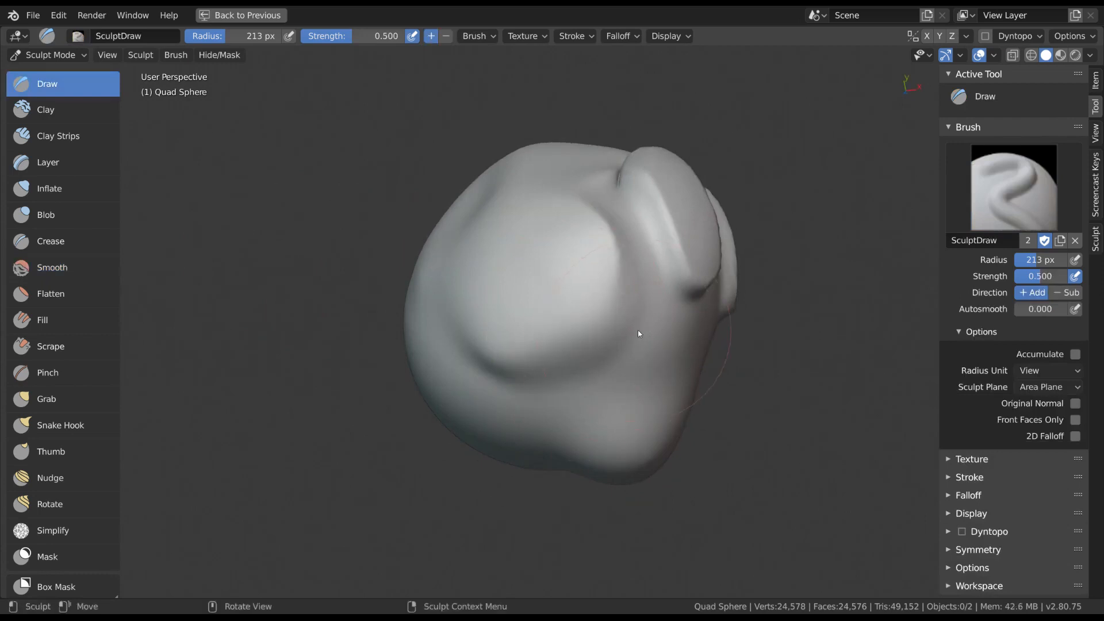
key("s")
middle_click_drag(637, 314, 506, 370)
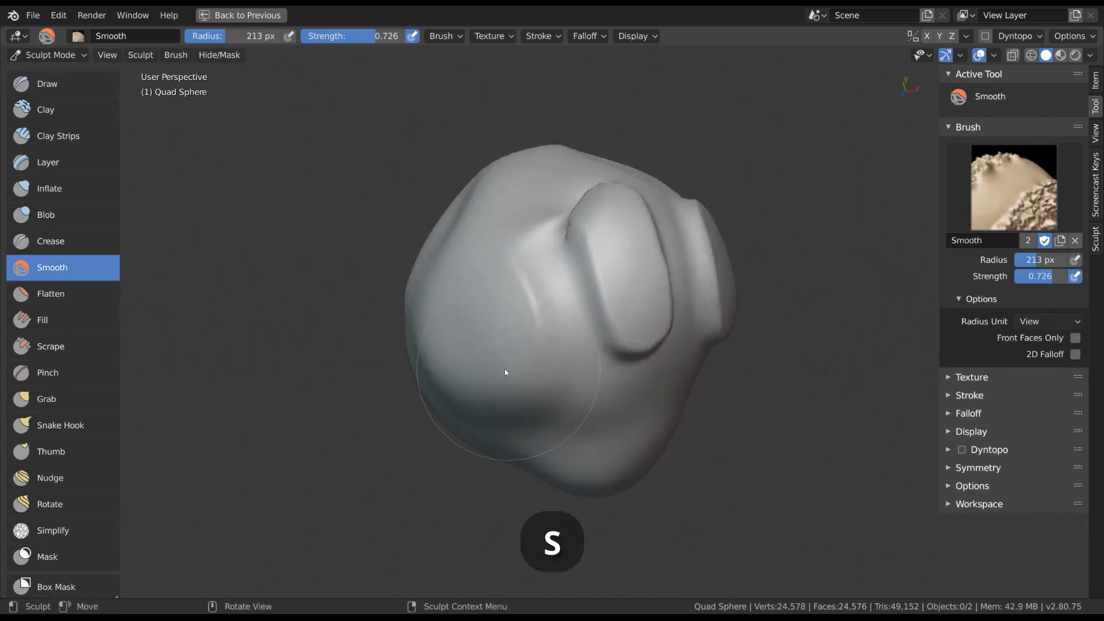
Step: Look through the settings of the Flatten, Fill and Scrape brushes in turn
left_click(74, 295)
left_click(74, 320)
left_click(75, 346)
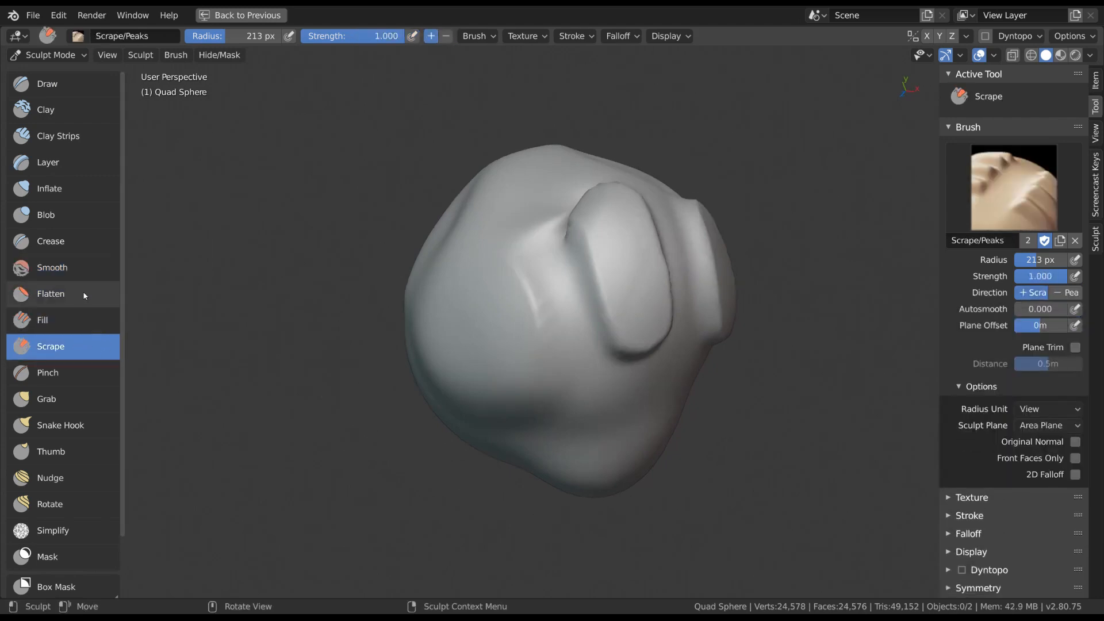
Step: Choose the Flatten brush and flatten a broad plane on the smoothed side of the sphere at a 216 px radius
left_click(81, 293)
scroll(632, 305, "down", 1)
mouse_move(633, 302)
middle_mouse_down()
mouse_move(585, 337)
mouse_move(488, 281)
middle_mouse_up()
left_click_drag(488, 282, 511, 396)
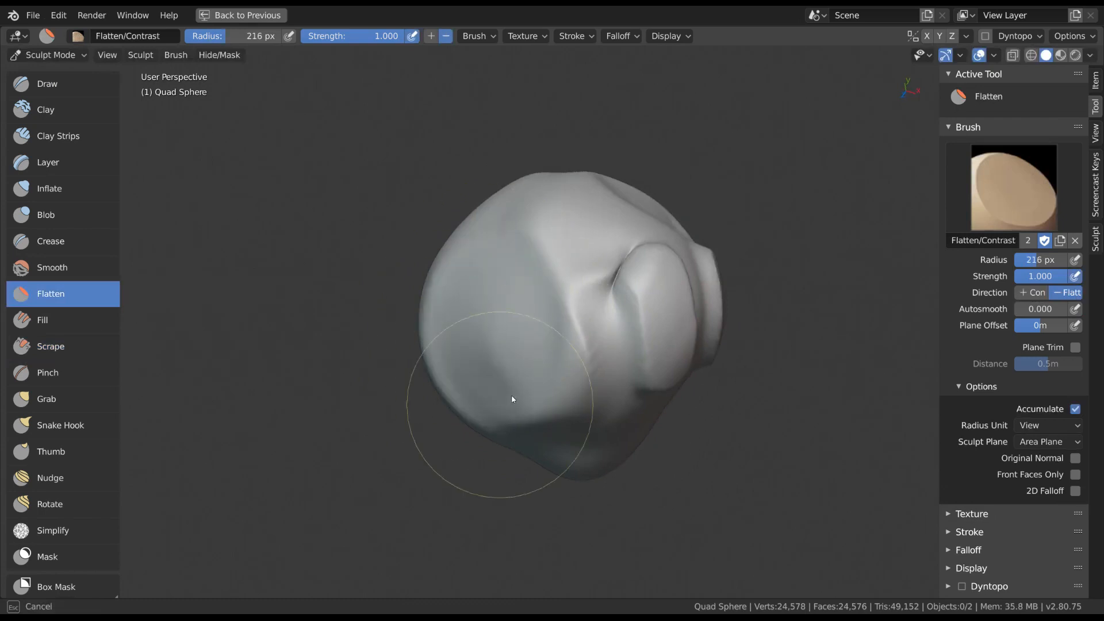
middle_click_drag(512, 396, 544, 385)
left_click_drag(543, 278, 551, 344)
Step: Build up uneven material over the flattened plane with the Clay and Clay Strips brushes at full strength
left_click(86, 112)
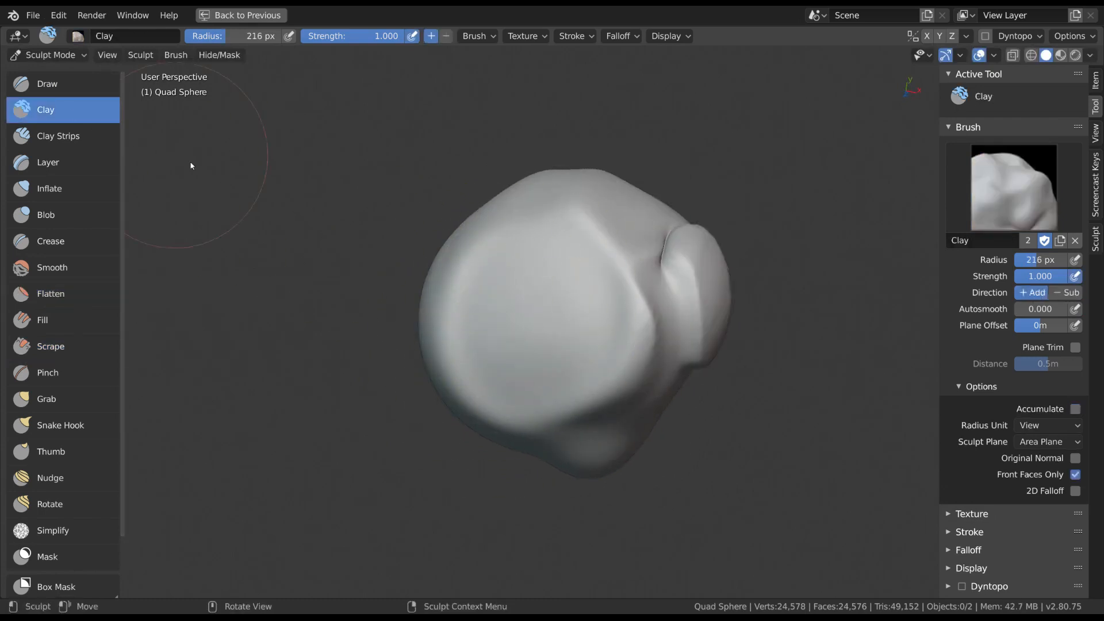
left_click(81, 142)
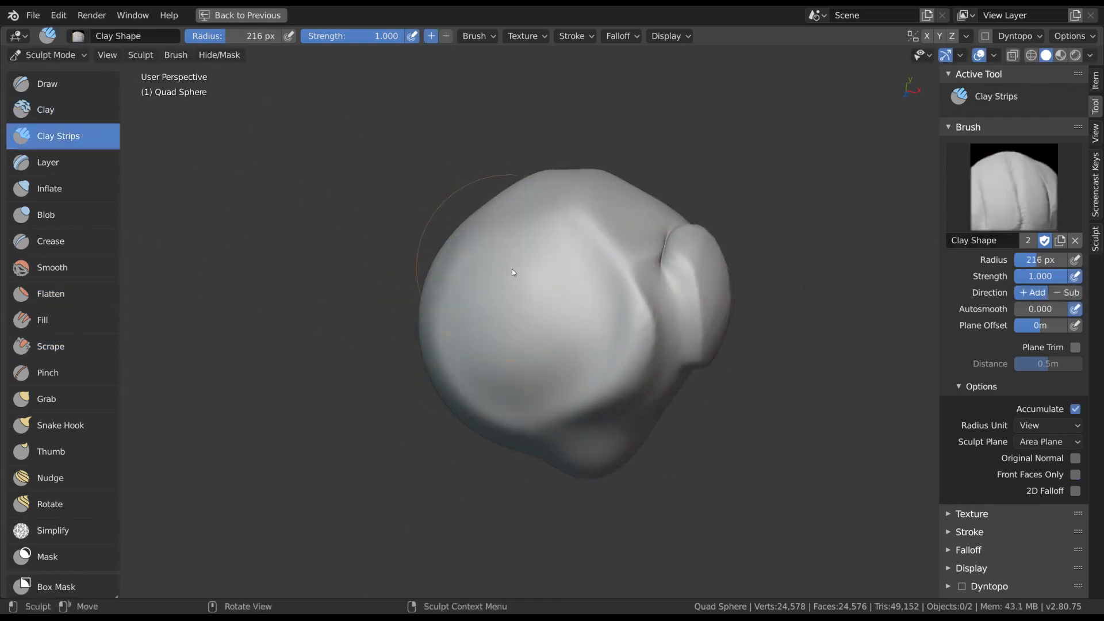
mouse_move(512, 270)
left_mouse_down()
mouse_move(512, 236)
mouse_move(511, 383)
mouse_move(506, 333)
left_mouse_up()
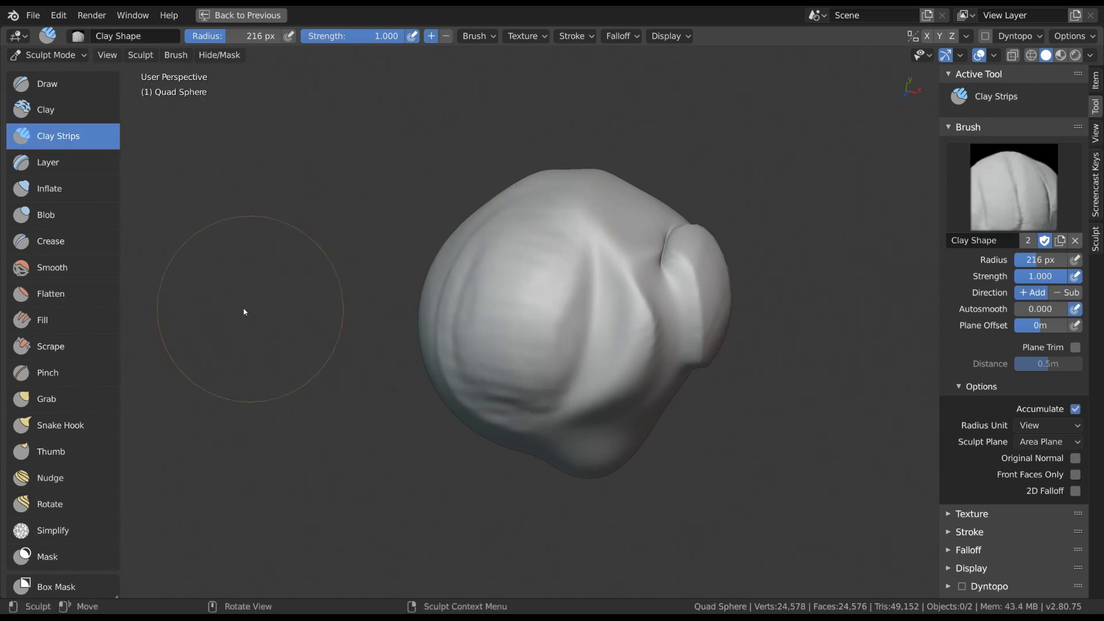
Step: Flatten the built-up clay strokes back into a plane with the Flatten brush at a 206 px radius
left_click(63, 293)
middle_click_drag(536, 316, 566, 328)
mouse_move(542, 314)
left_mouse_down()
mouse_move(551, 262)
mouse_move(510, 398)
mouse_move(572, 327)
mouse_move(530, 338)
mouse_move(563, 323)
left_mouse_up()
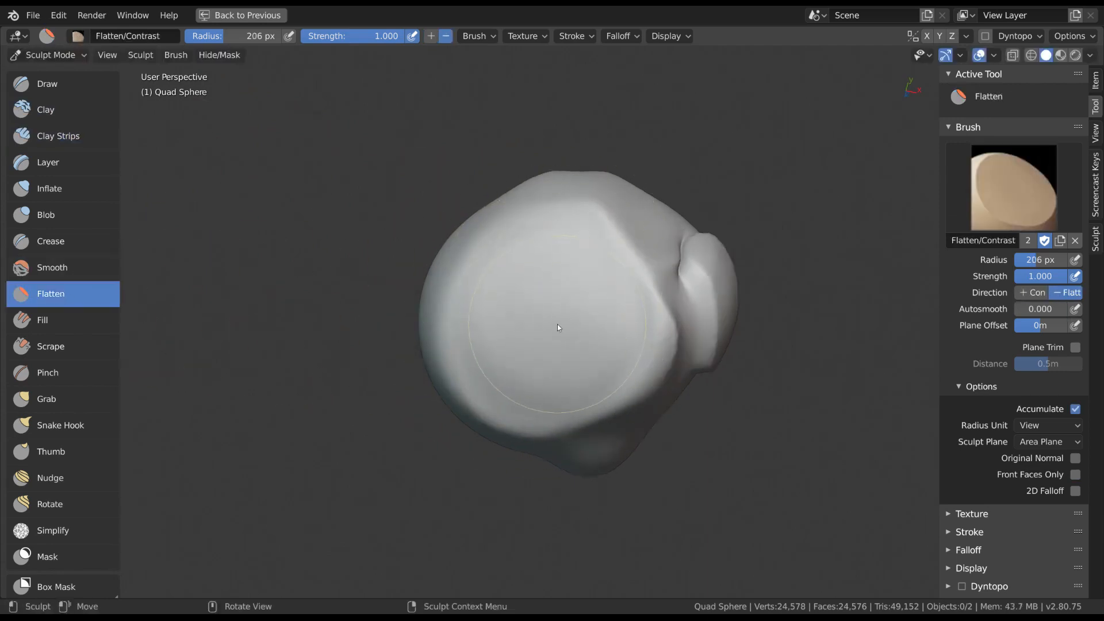
mouse_move(558, 323)
middle_mouse_down()
mouse_move(574, 313)
mouse_move(516, 320)
middle_mouse_up()
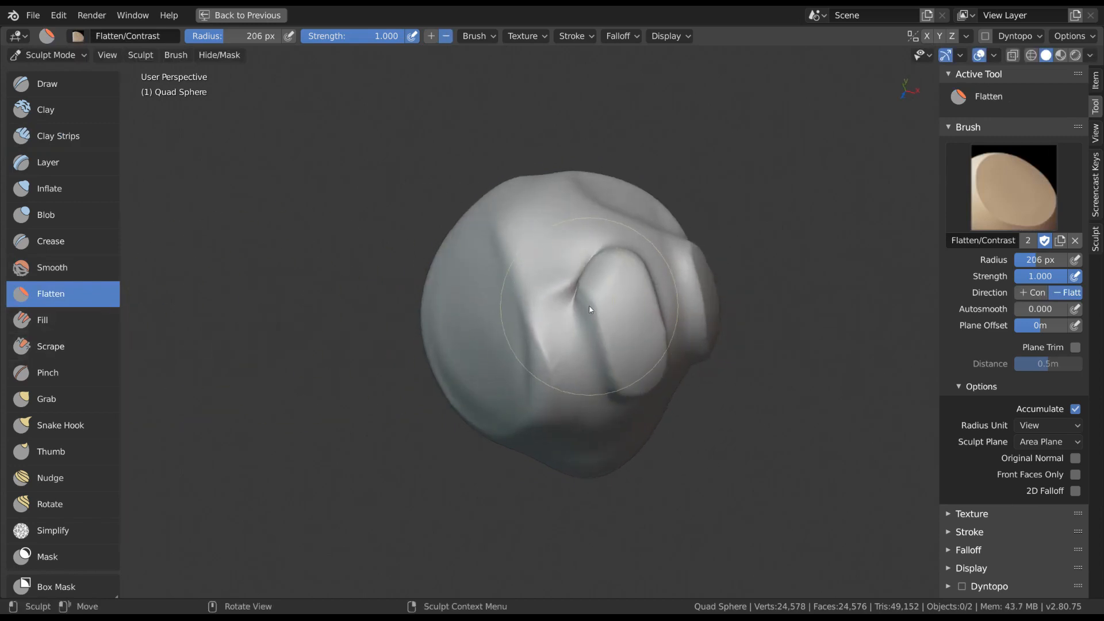
Step: Set the Flatten brush radius to 155 px and flatten a second plane below the elongated bump
middle_click_drag(591, 334, 596, 253)
key("f")
left_click(555, 311)
mouse_move(552, 317)
left_mouse_down()
mouse_move(567, 272)
mouse_move(586, 333)
left_mouse_up()
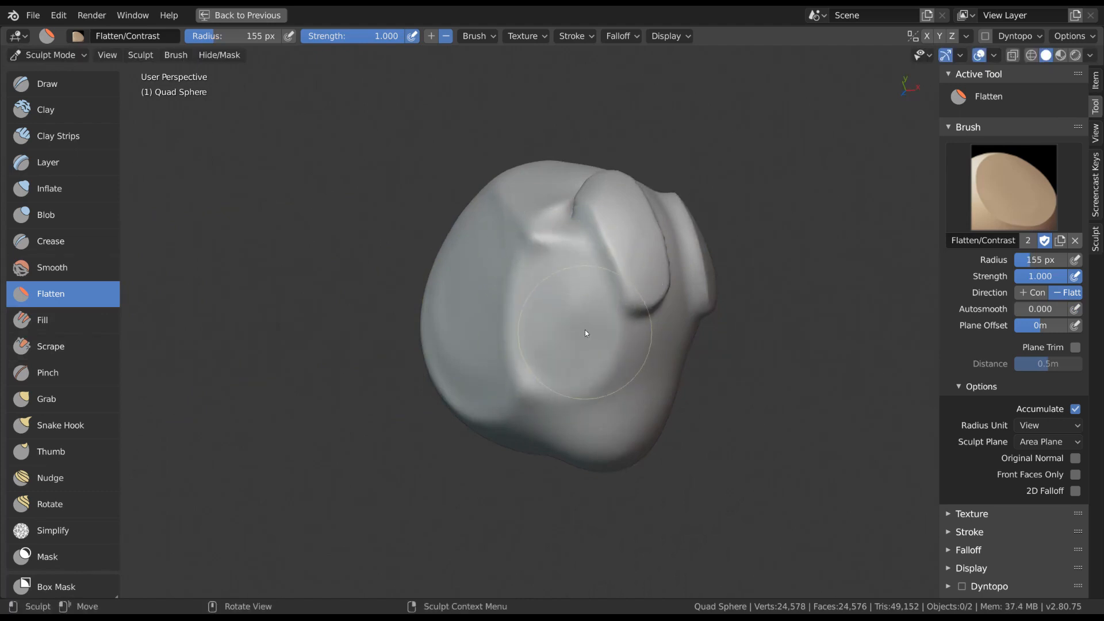
Step: Choose the Fill brush and fill the grooves around the elongated bump at a 150 px radius
left_click(92, 319)
mouse_move(647, 254)
middle_mouse_down()
mouse_move(598, 368)
mouse_move(615, 323)
middle_mouse_up()
mouse_move(614, 319)
left_mouse_down()
mouse_move(596, 366)
mouse_move(622, 349)
left_mouse_up()
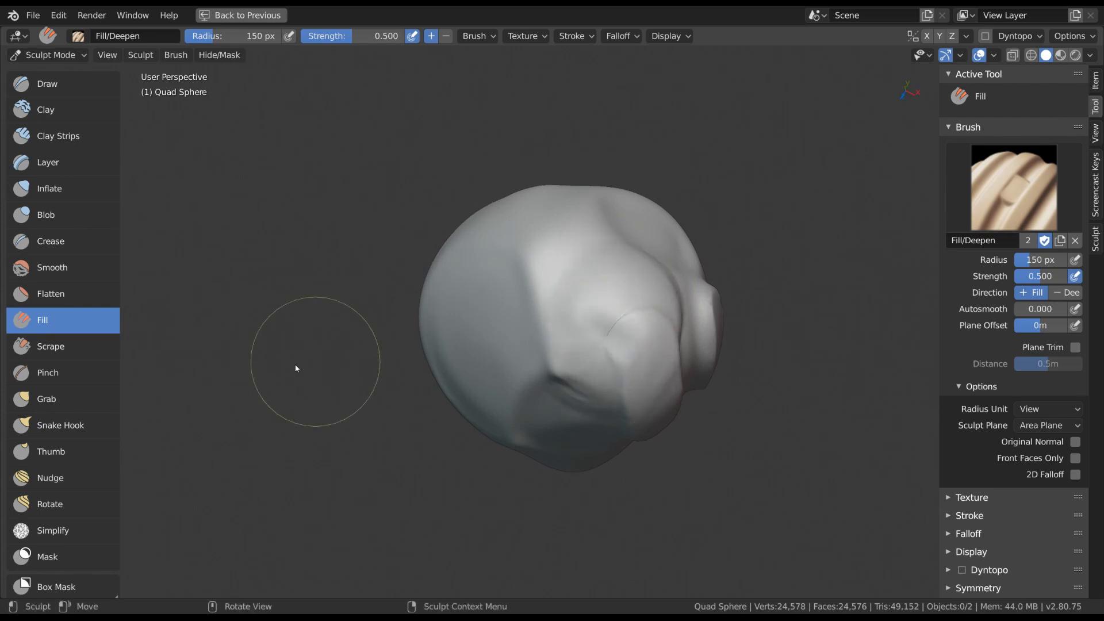
Step: Choose the Scrape brush and scrape down the protruding bumps, reducing the brush radius to 134 px
left_click(50, 346)
middle_click_drag(731, 338, 586, 353)
key("f")
left_click(621, 350)
mouse_move(617, 310)
left_mouse_down()
mouse_move(618, 280)
mouse_move(621, 307)
left_mouse_up()
key("f")
left_click(576, 313)
mouse_move(575, 259)
left_mouse_down()
mouse_move(529, 285)
mouse_move(551, 237)
mouse_move(553, 292)
left_mouse_up()
middle_click_drag(583, 319, 603, 332)
Step: Choose the Fill brush, set its radius to 201 px, and fill the recess beside the remaining bump
left_click(110, 323)
middle_click_drag(566, 294, 634, 274)
key("f")
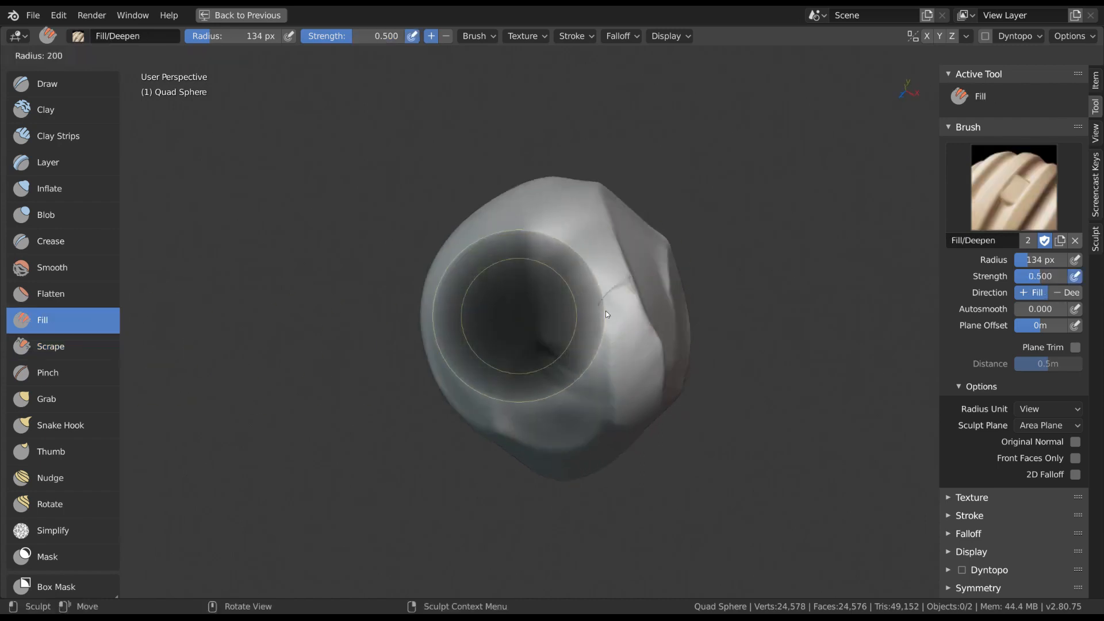
left_click(606, 315)
mouse_move(582, 258)
left_mouse_down()
mouse_move(592, 239)
mouse_move(595, 284)
left_mouse_up()
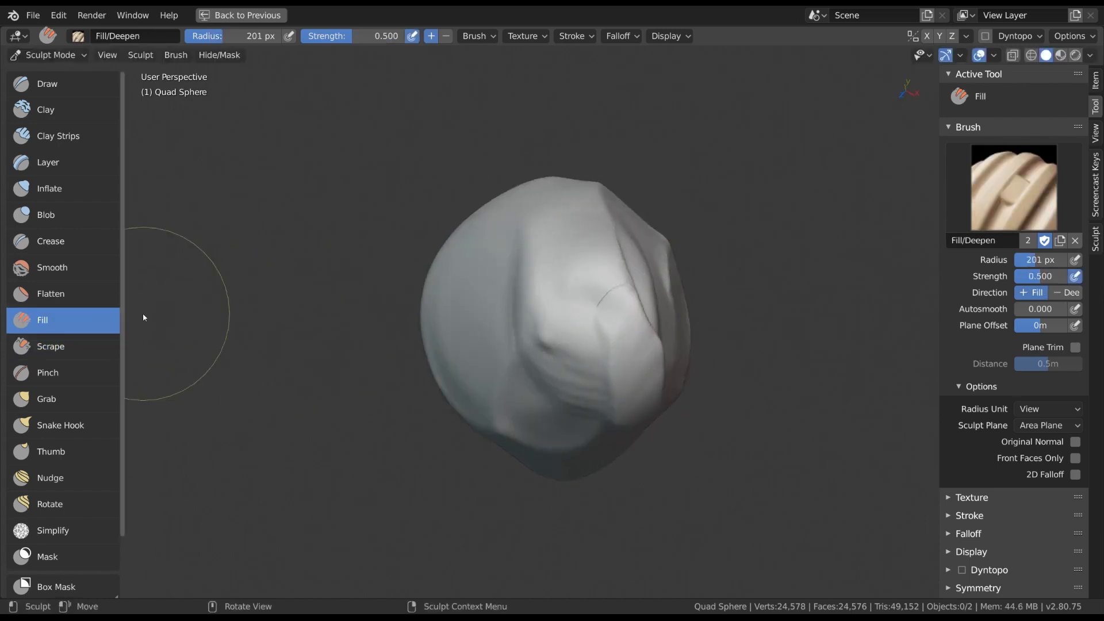
Step: Choose the Scrape brush and scrape the folded front area into a flat plane at a 201 px radius
left_click(86, 293)
middle_click_drag(670, 329, 647, 332)
left_click(104, 346)
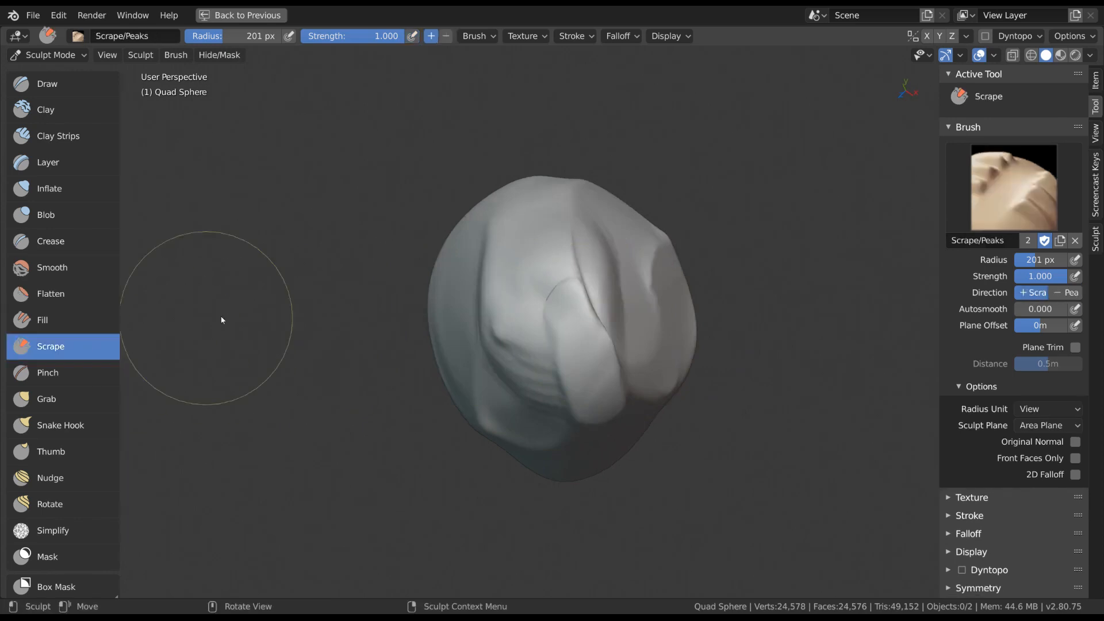
mouse_move(586, 262)
left_mouse_down()
mouse_move(592, 362)
mouse_move(613, 334)
mouse_move(558, 316)
mouse_move(587, 335)
left_mouse_up()
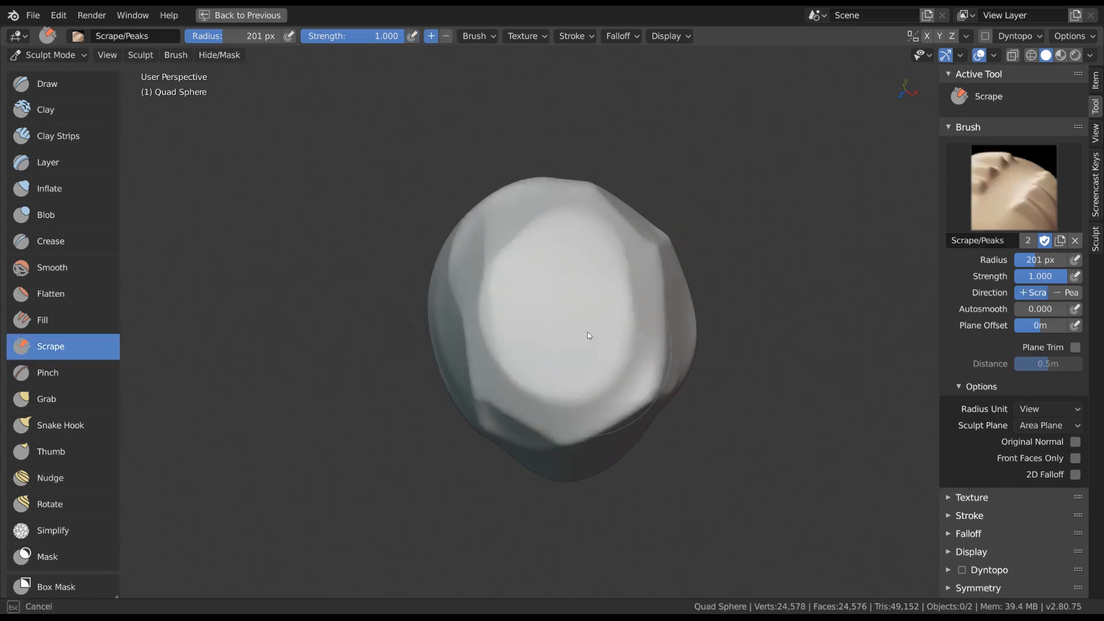
left_click_drag(525, 390, 532, 385)
Step: Scrape another flat plane next to the first one
middle_click_drag(668, 289, 615, 288)
mouse_move(581, 273)
left_mouse_down()
mouse_move(571, 295)
mouse_move(604, 329)
mouse_move(584, 234)
mouse_move(631, 259)
left_mouse_up()
mouse_move(630, 261)
middle_mouse_down()
mouse_move(625, 356)
mouse_move(678, 287)
middle_mouse_up()
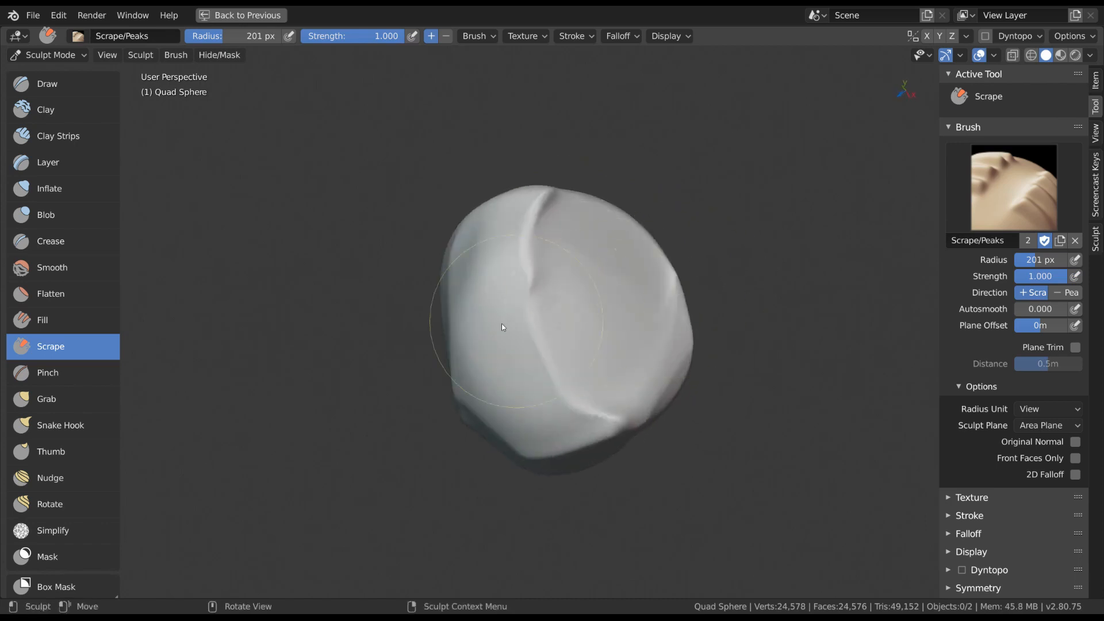
Step: Exaggerate the peaks on the scraped planes with inverted Scrape brush strokes
mouse_move(600, 236)
left_mouse_down("ctrl")
mouse_move(532, 339)
mouse_move(654, 304)
left_mouse_up("ctrl")
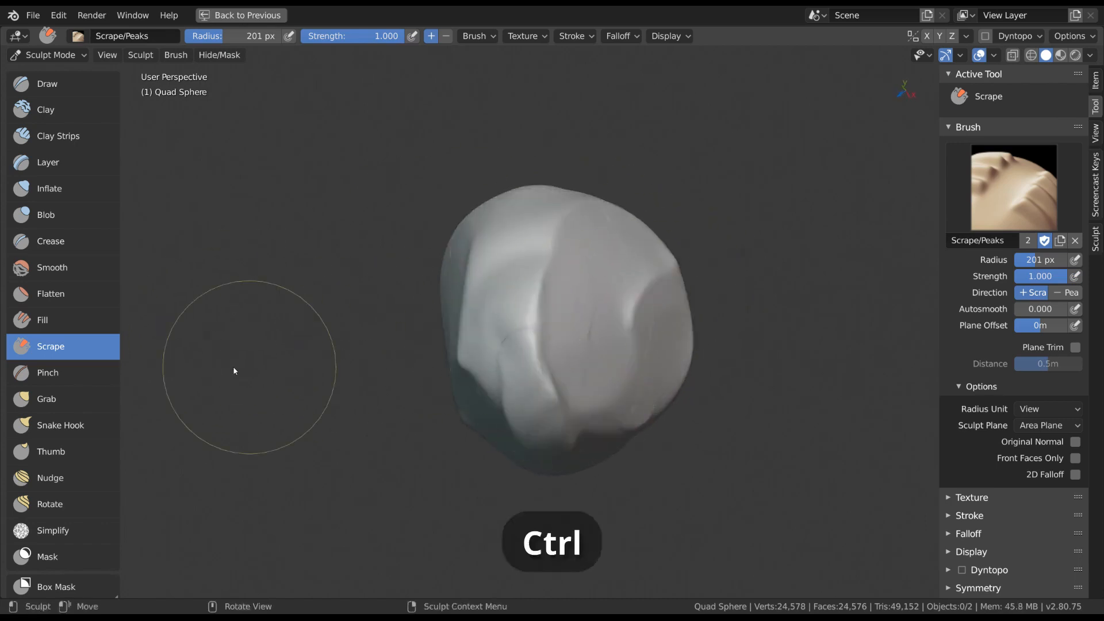
middle_click_drag(331, 348, 310, 334)
mouse_move(575, 258)
left_mouse_down("ctrl")
mouse_move(568, 366)
mouse_move(585, 344)
left_mouse_up("ctrl")
Step: Choose the Flatten brush, set its radius to 172 px, and stroke across the peaked faces
left_click(82, 293)
middle_click_drag(675, 333, 618, 297)
mouse_move(610, 253)
left_mouse_down()
mouse_move(551, 275)
mouse_move(616, 239)
mouse_move(612, 322)
left_mouse_up()
middle_click_drag(612, 322, 601, 378)
key("f")
left_click(587, 373)
mouse_move(555, 328)
left_mouse_down()
mouse_move(559, 348)
mouse_move(603, 333)
left_mouse_up()
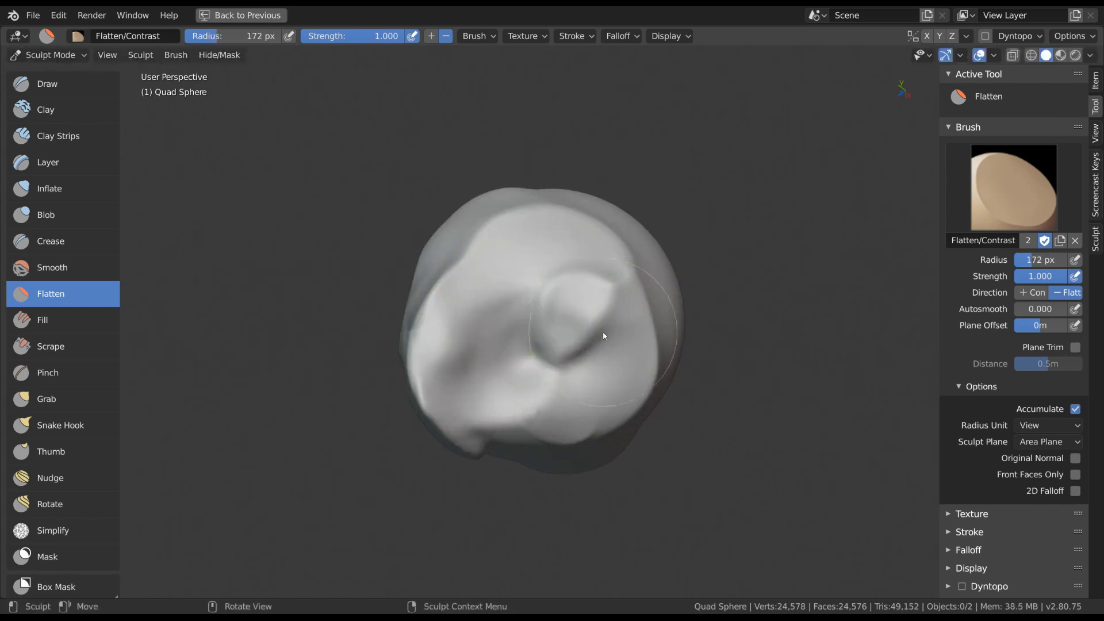
mouse_move(602, 332)
middle_mouse_down("ctrl")
mouse_move(585, 331)
mouse_move(650, 312)
middle_mouse_up("ctrl")
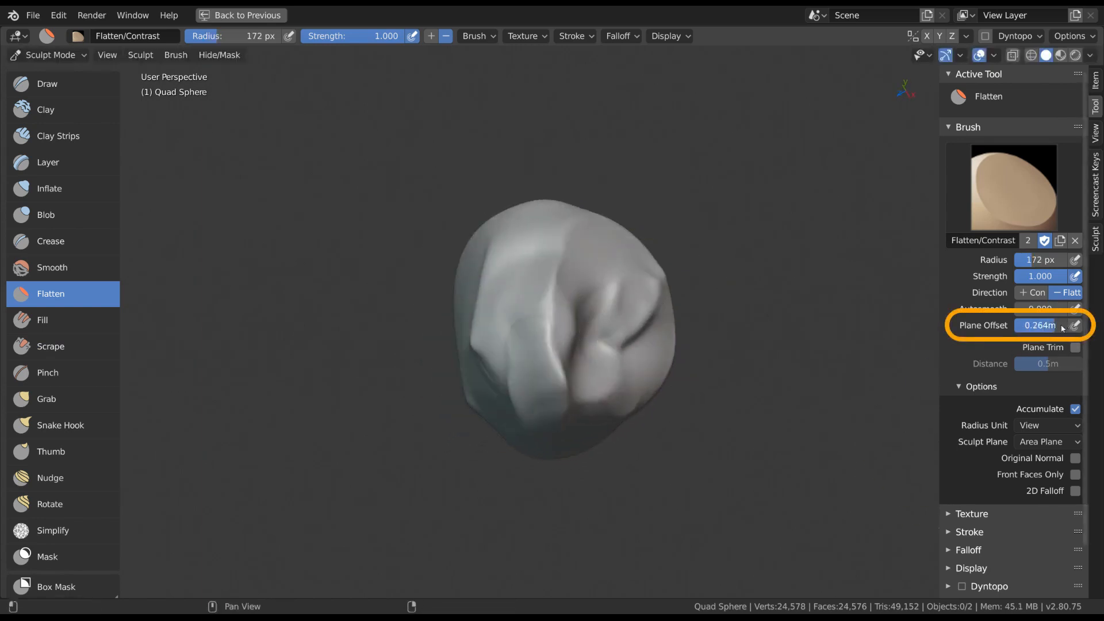
Step: Increase the Flatten brush's Plane Offset, turn off Accumulate, and raise a rounded bulge at a 219 px radius
left_click_drag(1062, 328, 1079, 327)
middle_click_drag(613, 341, 589, 337)
key("f")
left_click(609, 335)
mouse_move(672, 306)
left_mouse_down()
mouse_move(613, 314)
mouse_move(562, 294)
left_mouse_up()
Step: Set the Flatten brush's Plane Offset to -0.5 m and radius to 160 px, and sink a hollow into the bulge
left_click_drag(1034, 326, 968, 321)
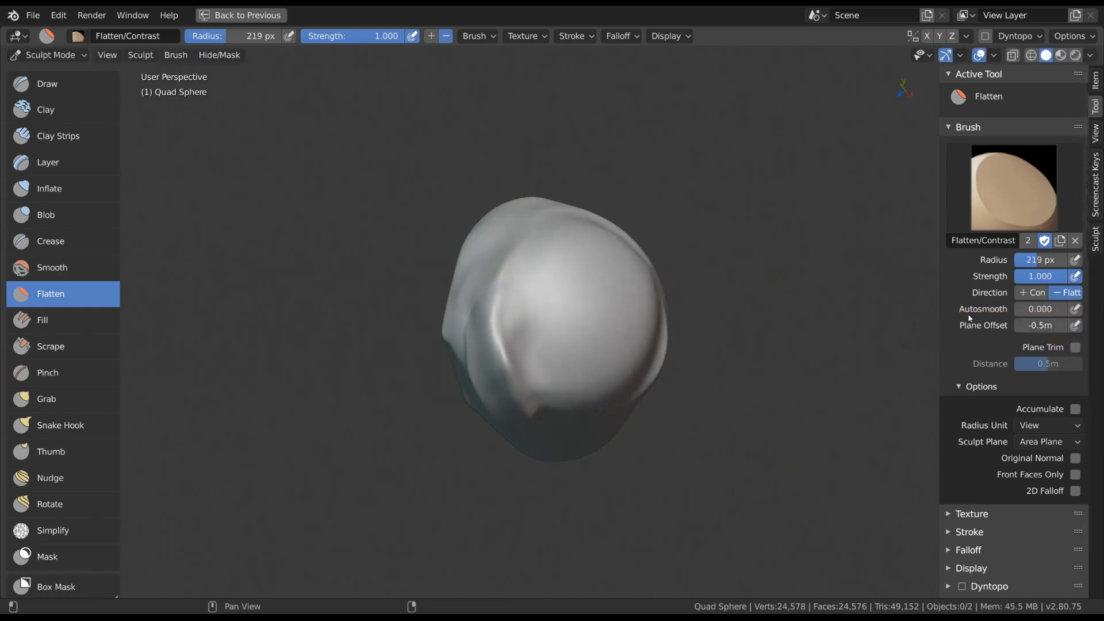
key("f")
mouse_move(558, 275)
left_mouse_down()
mouse_move(571, 374)
mouse_move(568, 352)
left_mouse_up()
mouse_move(582, 282)
left_mouse_down()
mouse_move(534, 360)
mouse_move(568, 312)
mouse_move(578, 333)
left_mouse_up()
Step: Set the Flatten brush's Plane Offset to -0.036 m
left_click_drag(1067, 326, 1072, 326)
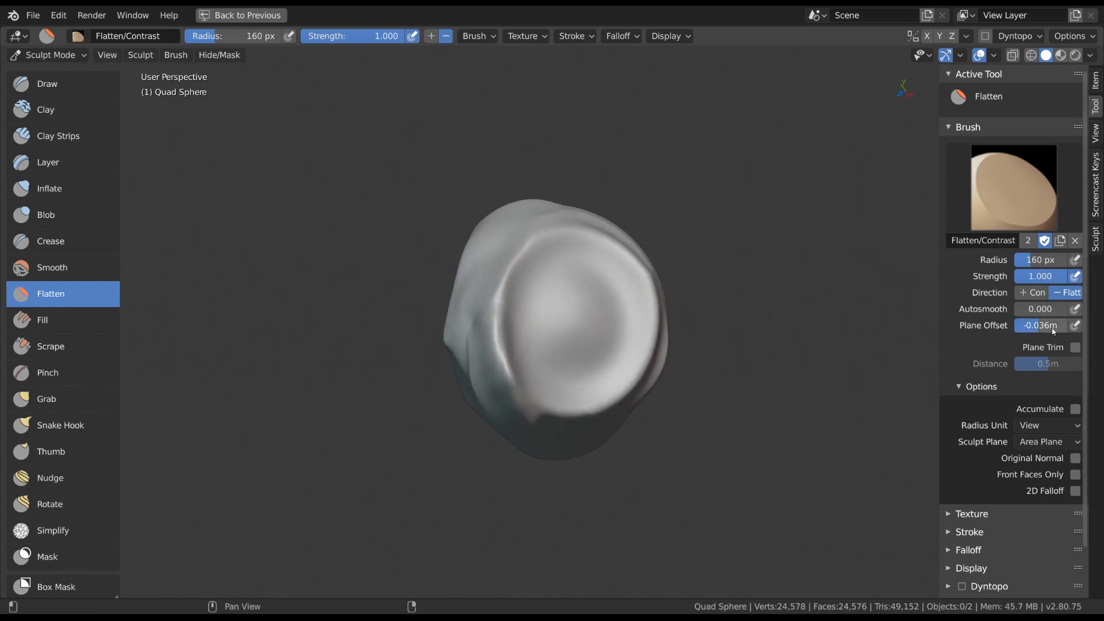
mouse_move(544, 305)
middle_mouse_down()
mouse_move(564, 288)
mouse_move(734, 330)
mouse_move(737, 345)
mouse_move(662, 340)
mouse_move(658, 365)
middle_mouse_up()
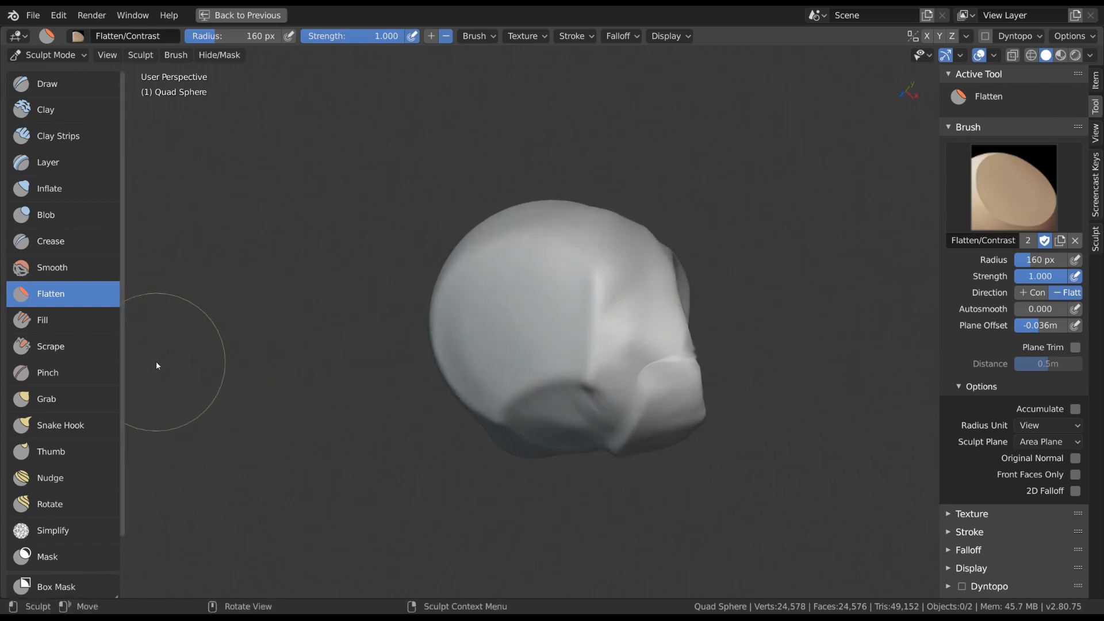
Step: Choose the Pinch brush and turn on the full wireframe overlay over the sculpt
left_click(58, 372)
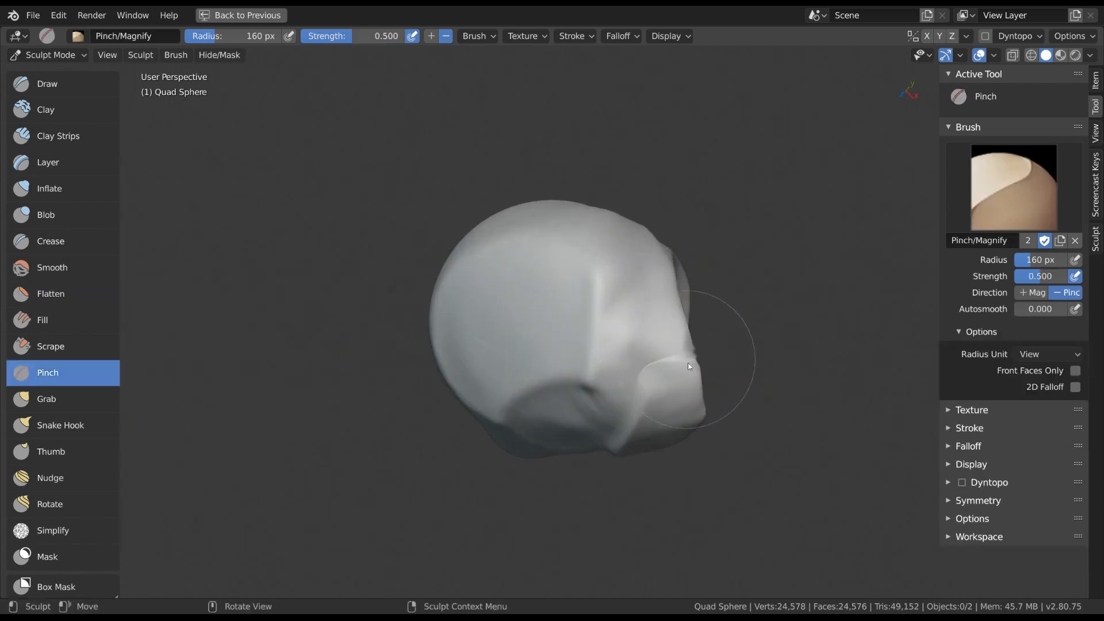
left_click_drag(700, 370, 589, 379)
left_click(994, 55)
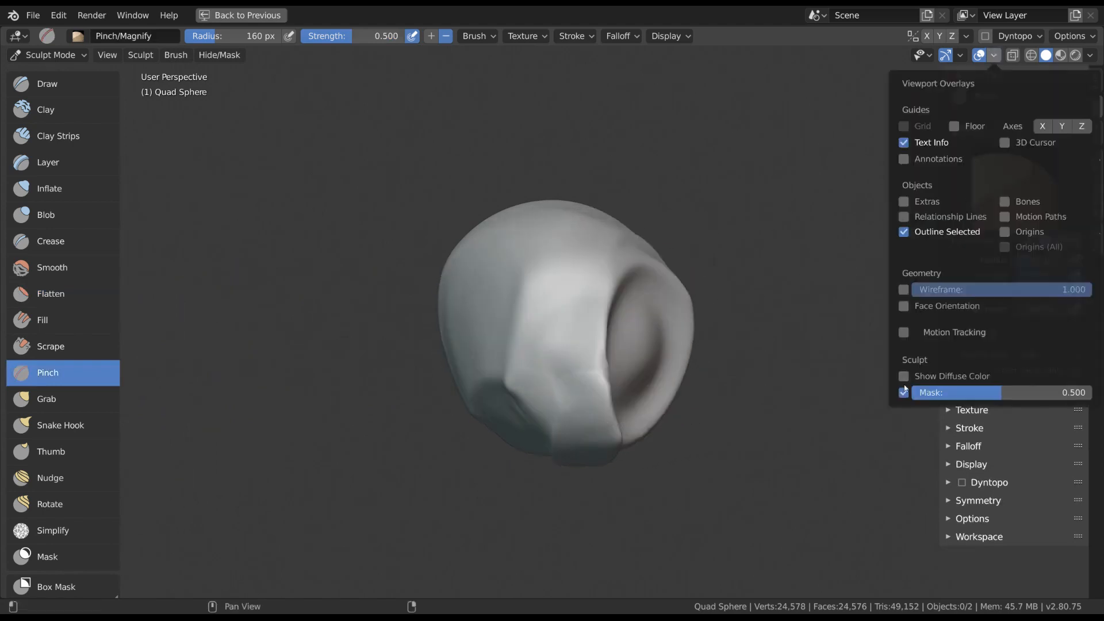
left_click(909, 290)
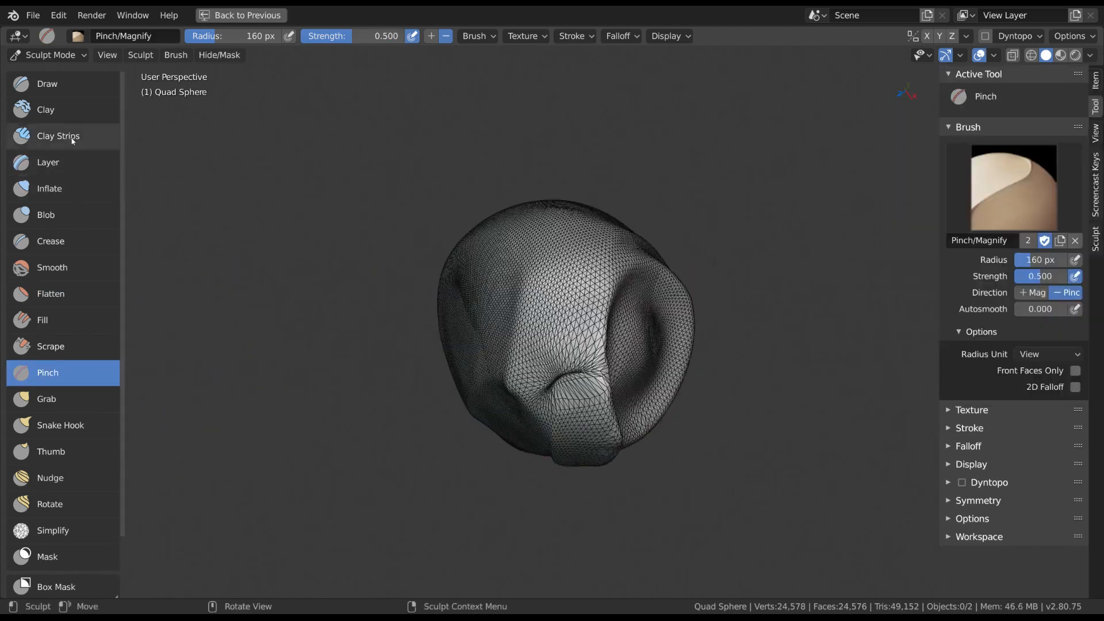
Step: Choose the Blob brush, set its radius to 134 px, and raise an oval bulge on the wireframed surface
left_click(78, 233)
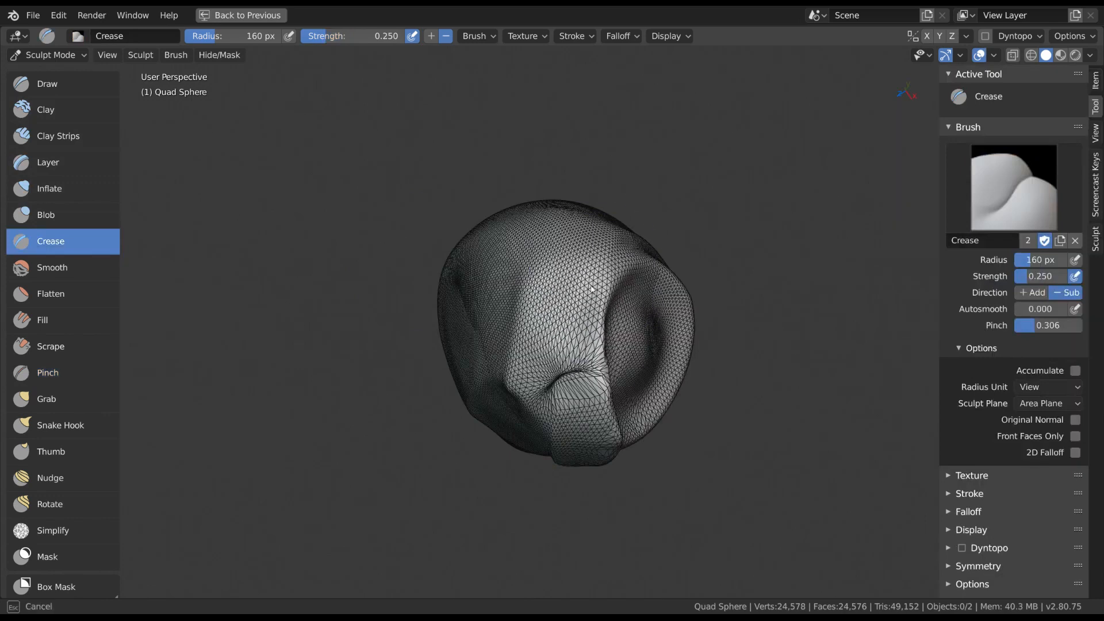
left_click(98, 218)
middle_click_drag(521, 277, 582, 317)
key("f")
left_click(570, 317)
left_click_drag(578, 314, 570, 342)
Step: Return to the Pinch brush, resize it, and stroke along the oval bulge to draw its vertices together
left_click(75, 367)
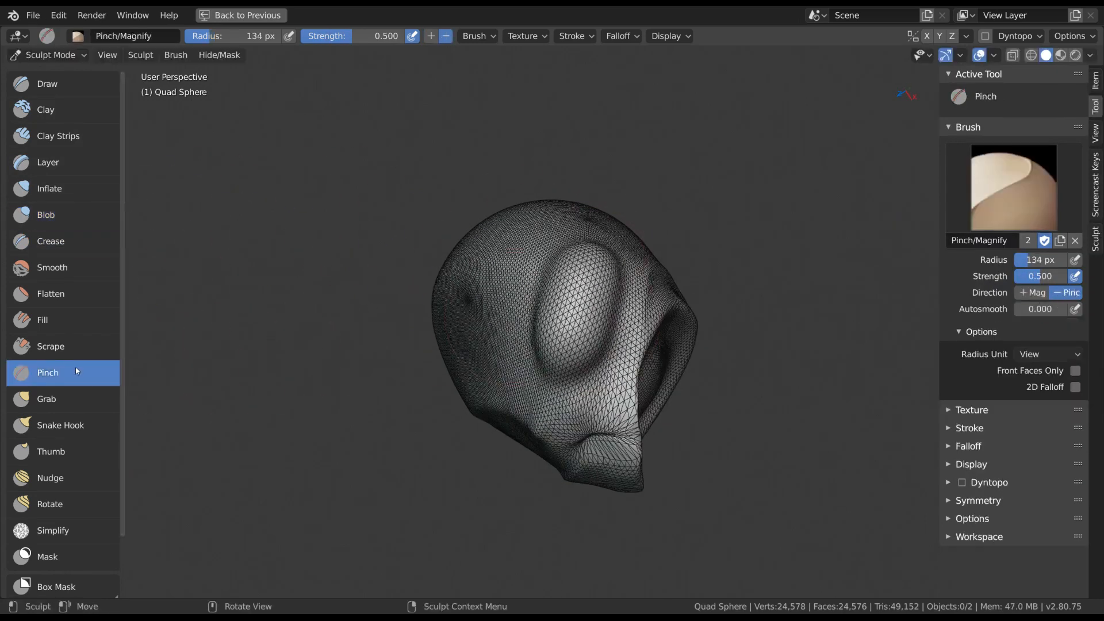
middle_click_drag(673, 416, 709, 431)
key("f")
left_click(606, 333)
mouse_move(572, 292)
left_mouse_down()
mouse_move(571, 269)
mouse_move(569, 315)
left_mouse_up()
mouse_move(569, 315)
middle_mouse_down()
mouse_move(624, 321)
mouse_move(575, 320)
middle_mouse_up()
Step: Set the Pinch brush's radius to 150 px and make an inverted stroke that magnifies the surface
key("f")
left_click(547, 280)
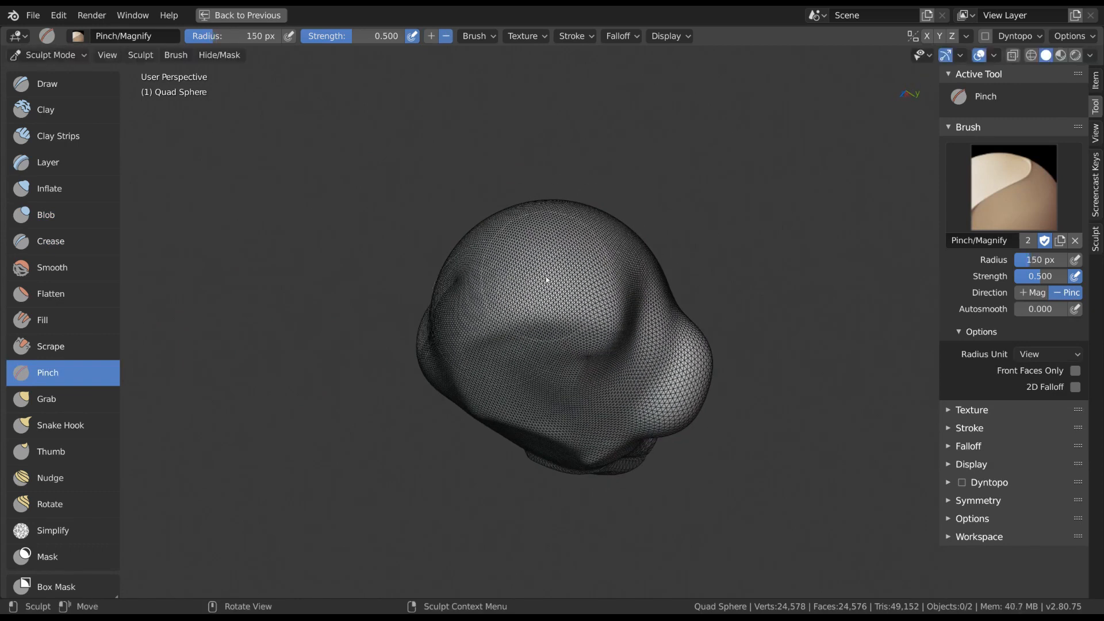
mouse_move(543, 312)
left_mouse_down("ctrl")
mouse_move(552, 253)
mouse_move(535, 341)
mouse_move(542, 294)
left_mouse_up("ctrl")
middle_click_drag(570, 303, 530, 306)
Step: Turn off the wireframe overlay on the sculpt
left_click(994, 55)
key("p")
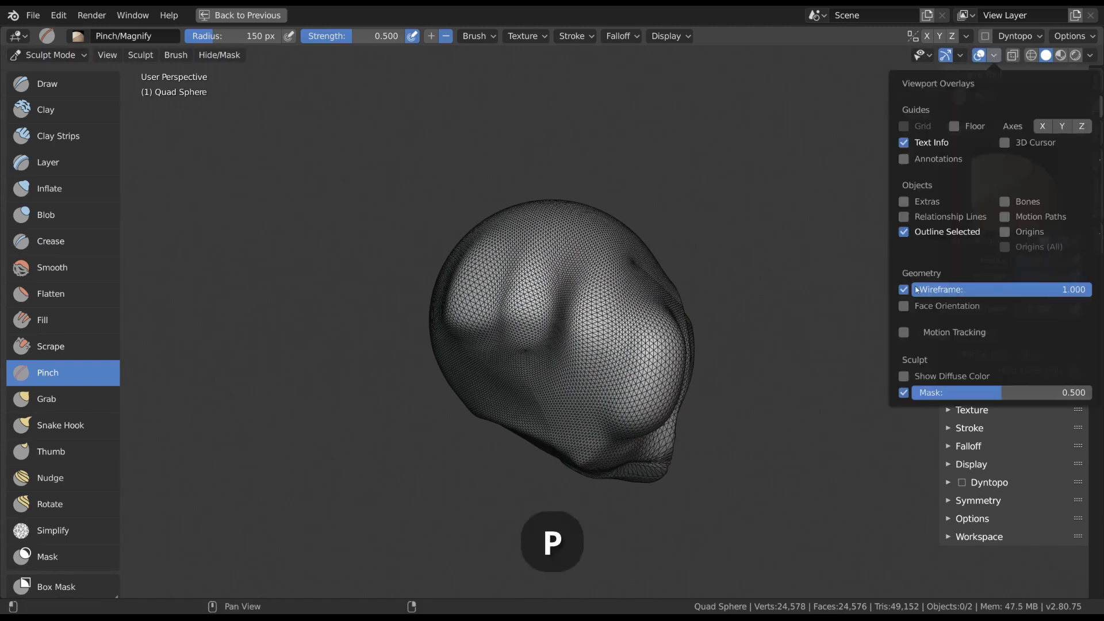
left_click(907, 287)
Step: Choose the Grab brush, set its radius to 264 px, and pull the upper part of the form outward
scroll(75, 356, "down", 3)
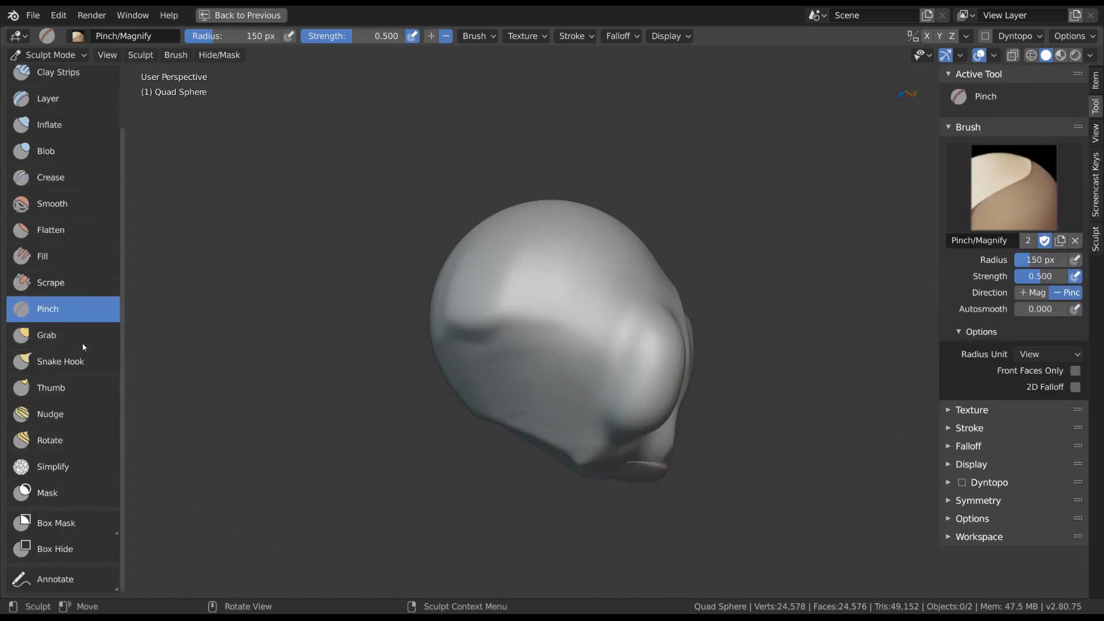
left_click(55, 335)
mouse_move(653, 357)
left_mouse_down()
mouse_move(632, 277)
mouse_move(624, 293)
left_mouse_up()
key("f")
left_click(606, 244)
mouse_move(606, 244)
left_mouse_down()
mouse_move(771, 138)
mouse_move(540, 312)
mouse_move(685, 173)
mouse_move(661, 82)
mouse_move(891, 172)
mouse_move(740, 180)
mouse_move(437, 345)
mouse_move(256, 191)
mouse_move(372, 171)
mouse_move(465, 296)
mouse_move(538, 277)
left_mouse_up()
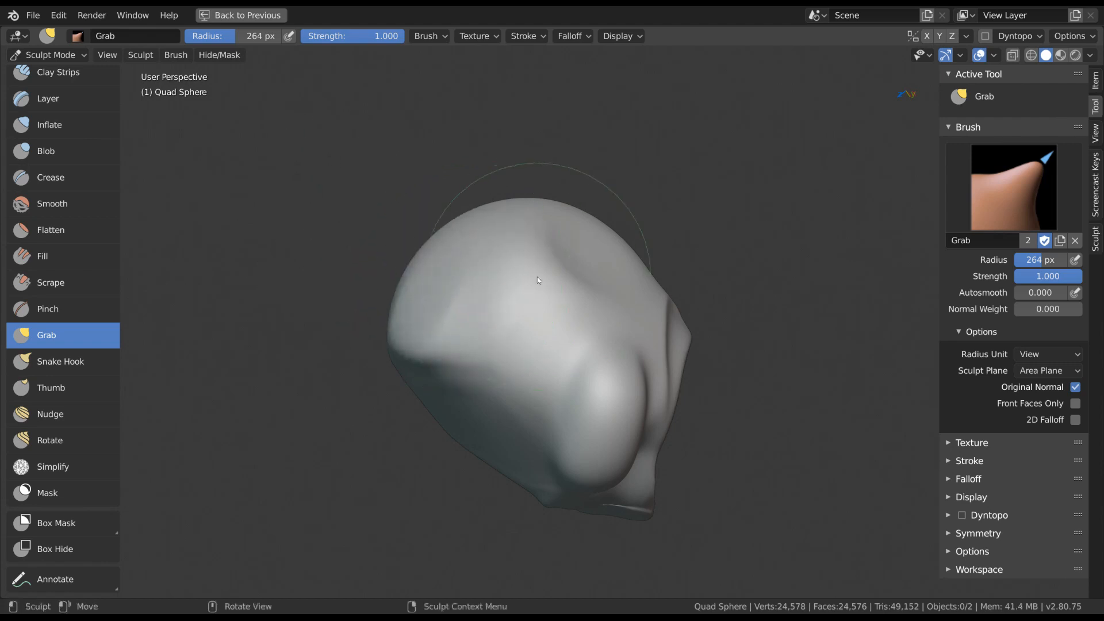
Step: Set the Grab brush's radius to 243 px, push a deep hollow into the front, and pull out a peak
key("f")
left_click(579, 278)
mouse_move(550, 328)
left_mouse_down()
mouse_move(592, 278)
mouse_move(534, 396)
mouse_move(550, 345)
left_mouse_up()
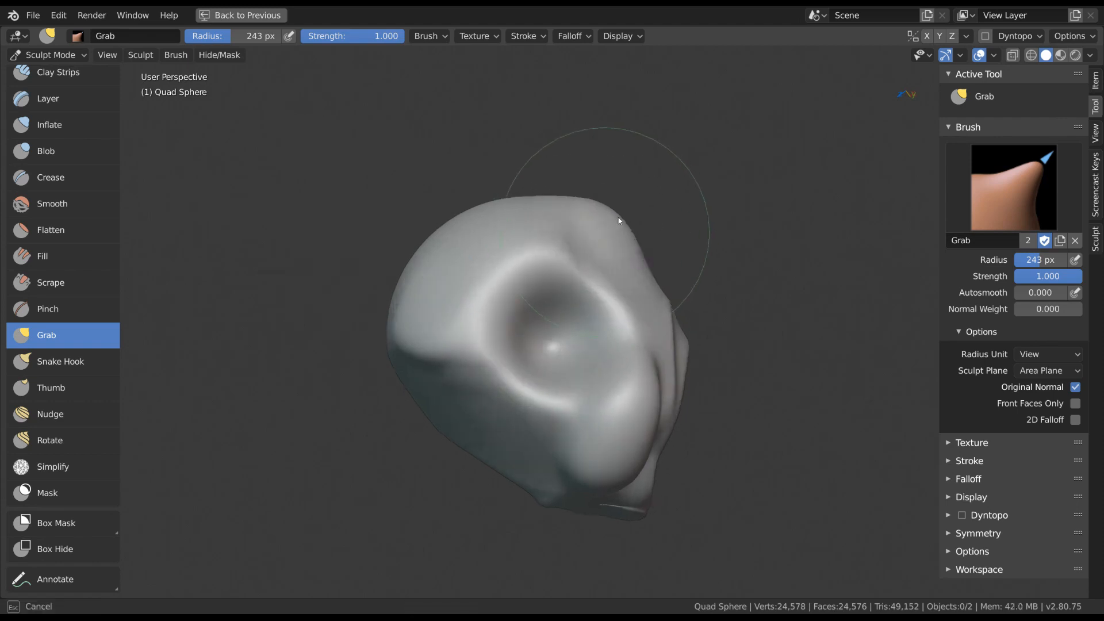
mouse_move(619, 220)
left_mouse_down()
mouse_move(620, 138)
mouse_move(575, 94)
mouse_move(695, 258)
mouse_move(838, 192)
mouse_move(740, 311)
mouse_move(733, 295)
mouse_move(754, 251)
left_mouse_up()
middle_click_drag(721, 268, 612, 315)
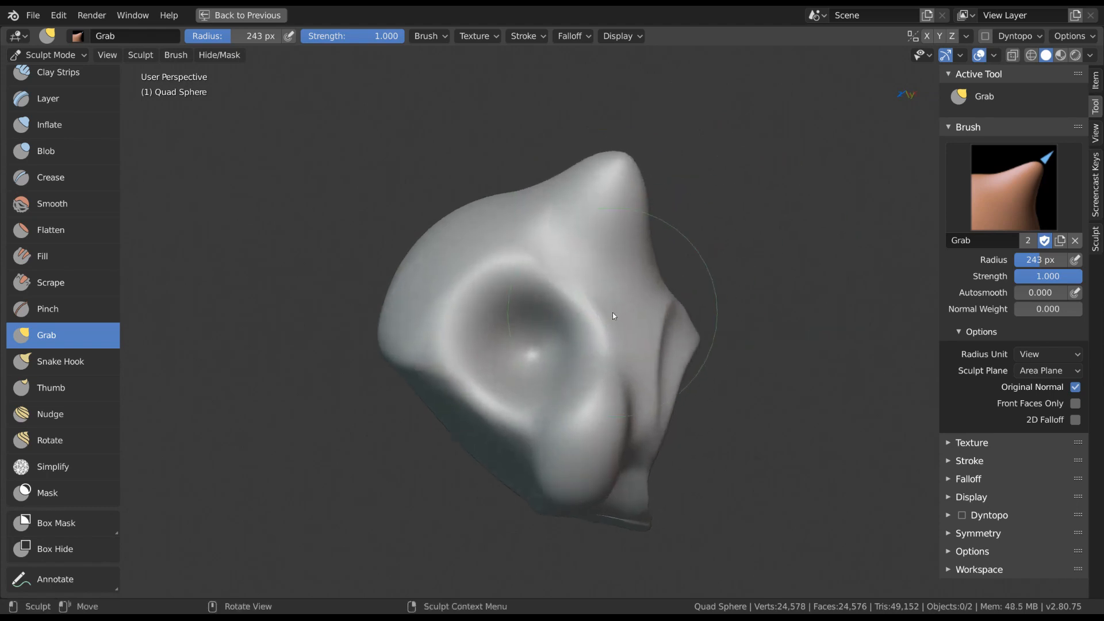
Step: Try a higher Normal Weight on the Grab brush and return it to 0
left_click_drag(1041, 313, 1064, 309)
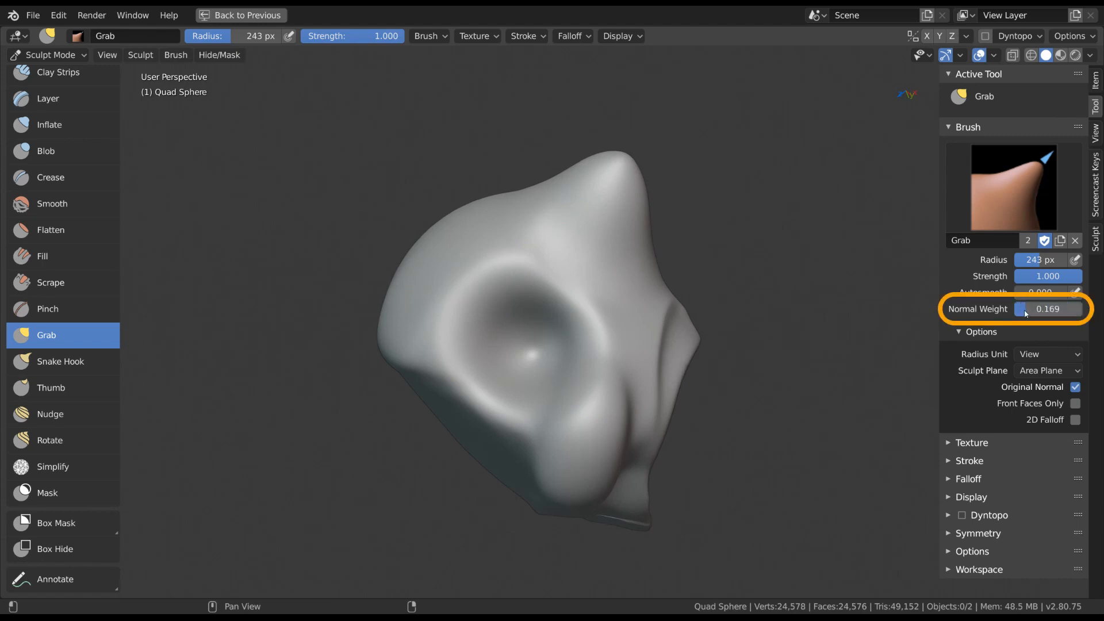
left_click_drag(1059, 313, 1037, 314)
middle_click_drag(598, 329, 568, 318)
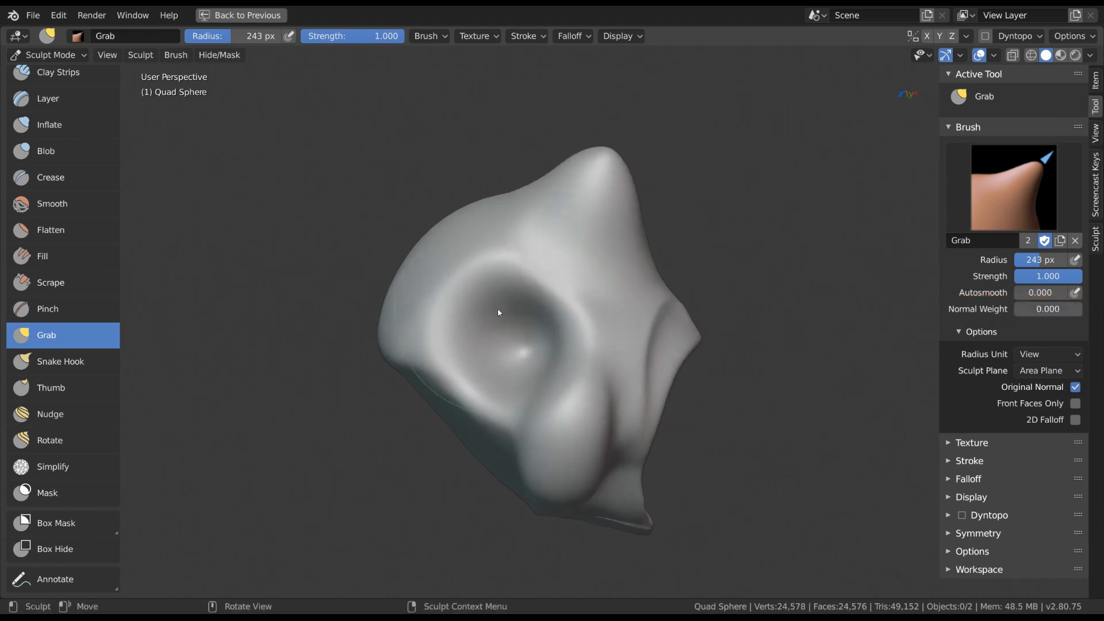
Step: Choose the Snake Hook brush, set its radius to 198 px, and pull a curved horn up beside the peak
key("f")
left_click(525, 309)
mouse_move(623, 284)
middle_mouse_down()
mouse_move(612, 288)
mouse_move(640, 283)
middle_mouse_up()
left_click(96, 360)
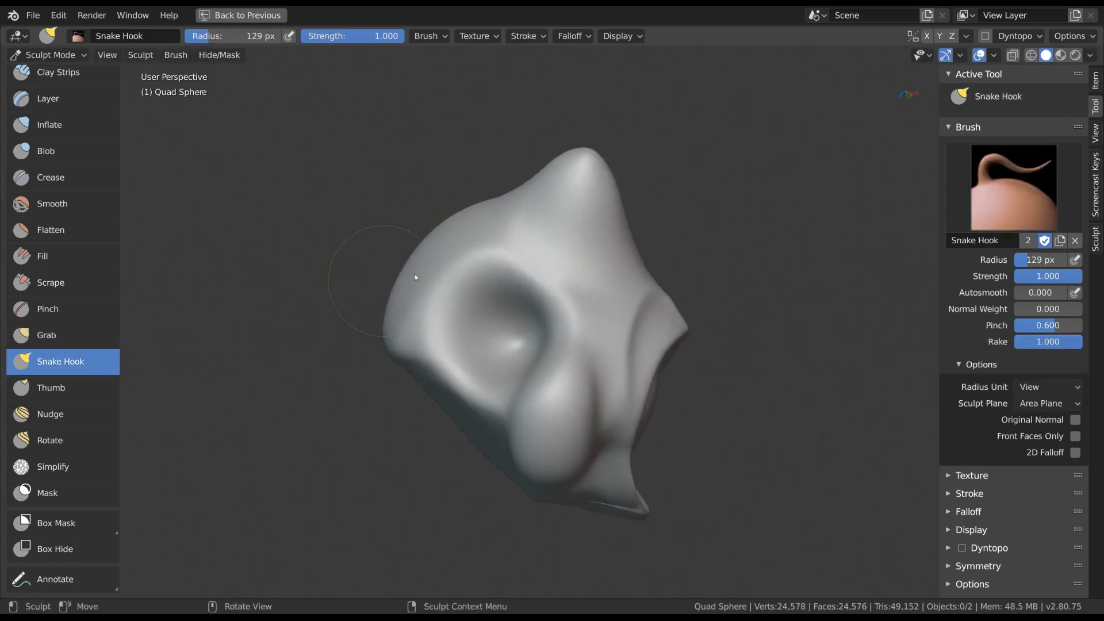
key("f")
left_click(635, 279)
middle_click_drag(635, 277, 680, 300, "shift")
key("f")
left_click(512, 243)
mouse_move(511, 244)
left_mouse_down()
mouse_move(495, 198)
mouse_move(564, 148)
left_mouse_up()
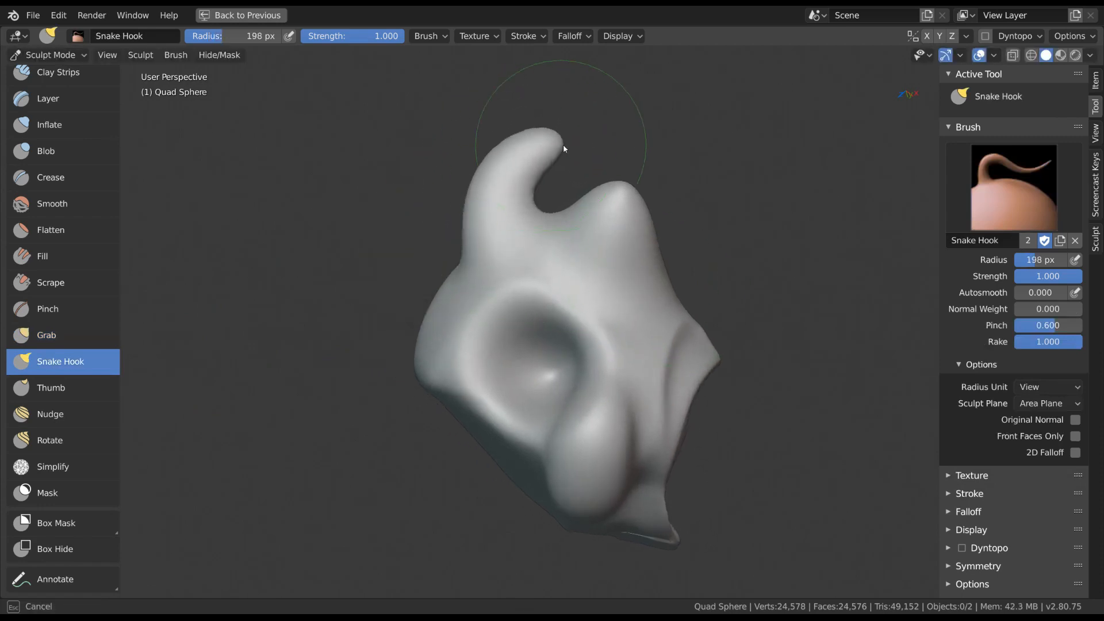
left_click_drag(599, 110, 577, 87)
Step: Set the Snake Hook radius to 202 px and pull a horn sideways from the ridge, curving it downward
mouse_move(712, 303)
middle_mouse_down("shift")
mouse_move(610, 307)
mouse_move(623, 306)
middle_mouse_up("shift")
key("f")
left_click(609, 314)
mouse_move(621, 312)
left_mouse_down()
mouse_move(677, 279)
mouse_move(715, 326)
mouse_move(713, 386)
left_mouse_up()
middle_click_drag(674, 458, 673, 361, "shift")
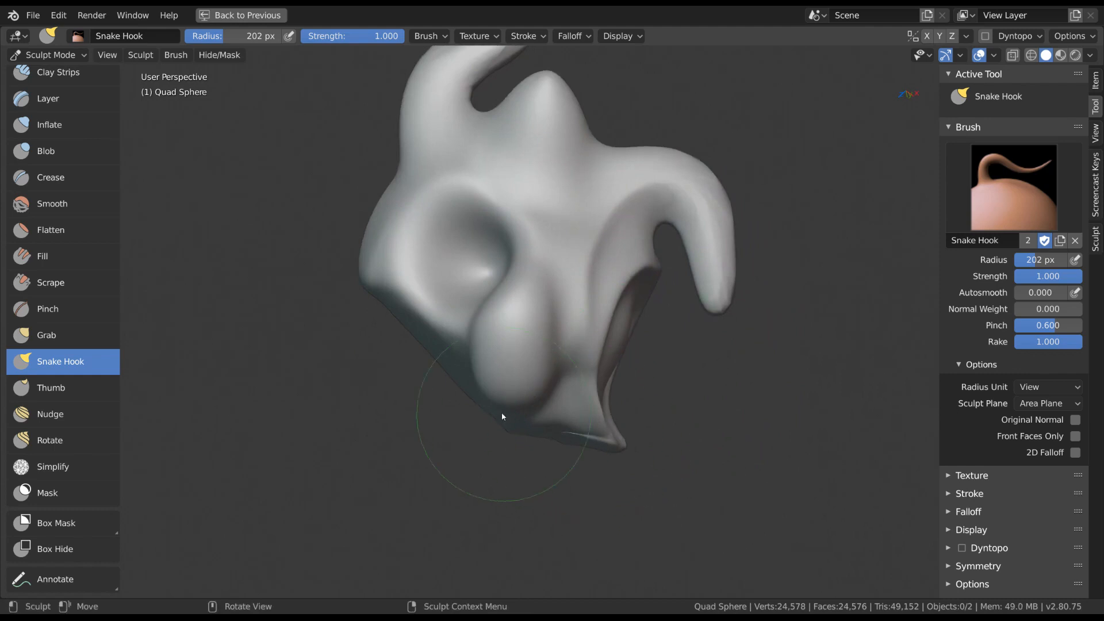
Step: Stretch the front bulge downward with Snake Hook and pull a hooked fold up over the middle of the face
left_click_drag(501, 386, 472, 436)
middle_click_drag(570, 267, 588, 329, "shift")
mouse_move(586, 352)
left_mouse_down()
mouse_move(605, 258)
mouse_move(629, 232)
left_mouse_up()
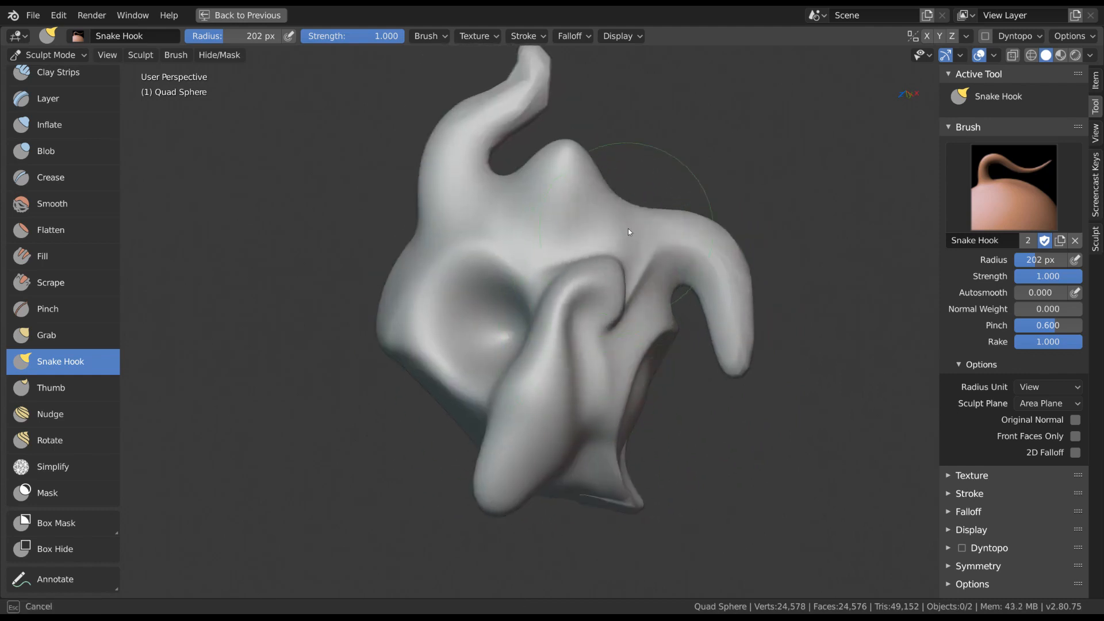
Step: Pull a short curled horn from the side near the hollow and a longer one from the underside with Snake Hook
mouse_move(598, 174)
middle_mouse_down()
mouse_move(567, 322)
mouse_move(484, 347)
middle_mouse_up()
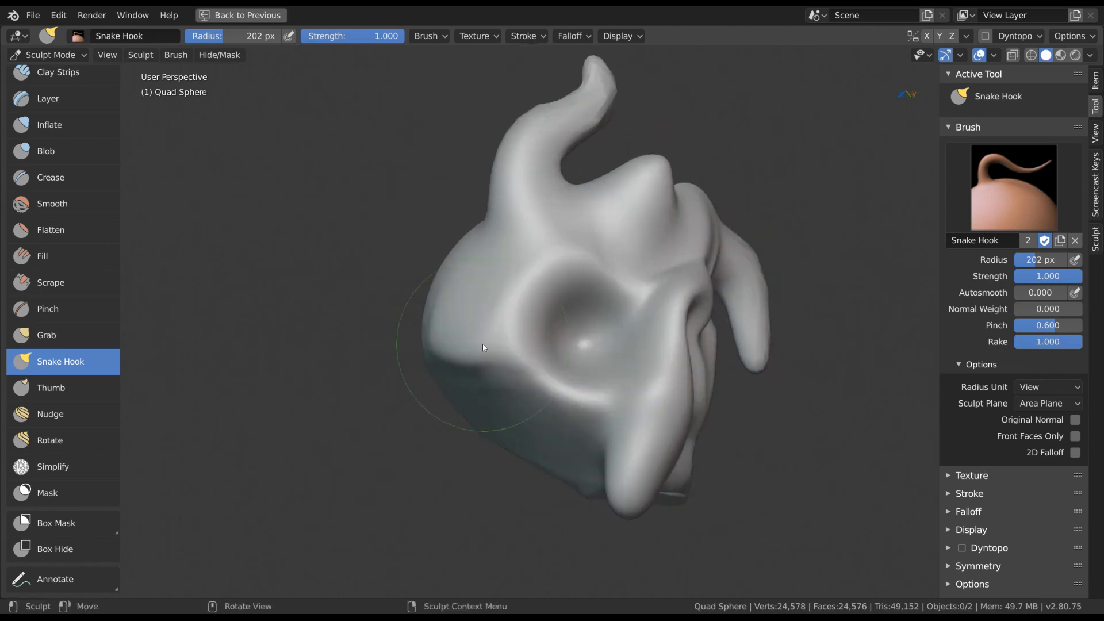
left_click_drag(418, 306, 411, 328)
mouse_move(471, 339)
middle_mouse_down()
mouse_move(529, 343)
mouse_move(604, 322)
middle_mouse_up()
mouse_move(488, 390)
left_mouse_down()
mouse_move(446, 424)
mouse_move(387, 441)
mouse_move(404, 502)
mouse_move(398, 535)
left_mouse_up()
middle_click_drag(649, 403, 650, 383)
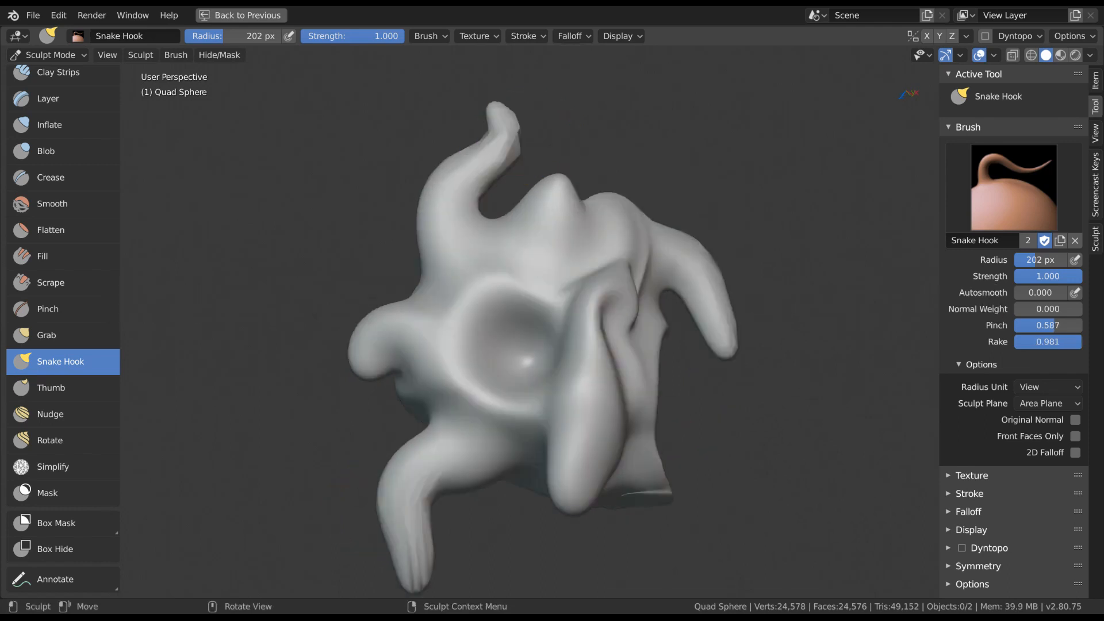
Step: Set the Snake Hook's Pinch and Rake to 0 and radius to 206 px, and pull a spike from the upper bump
left_click_drag(1052, 342, 1013, 342)
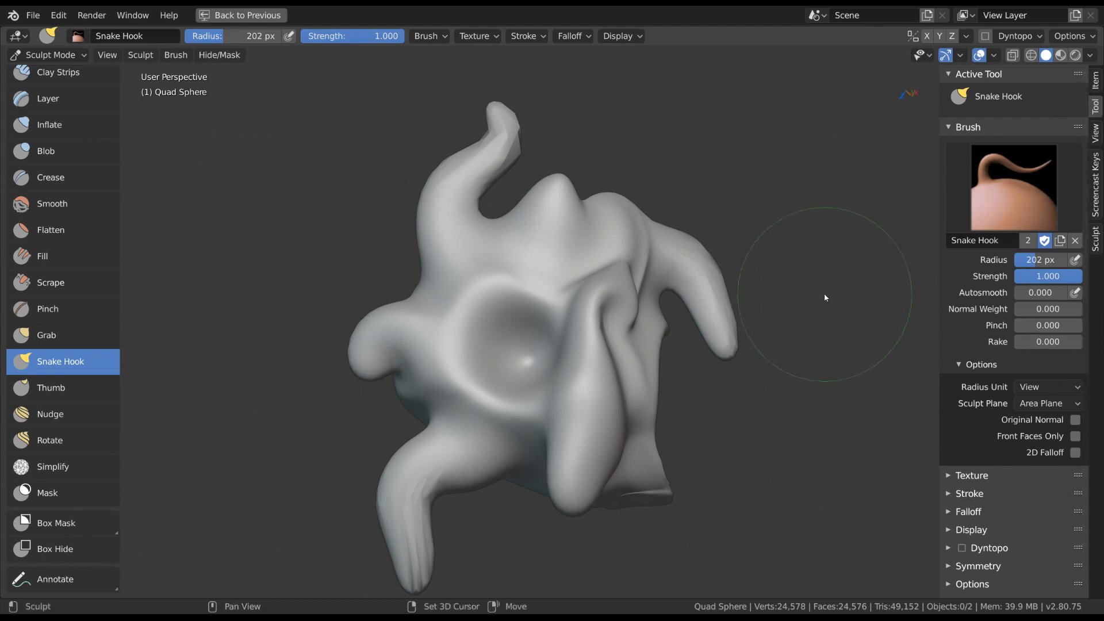
middle_click_drag(722, 245, 618, 304, "shift")
key("f")
left_click(540, 269)
key("f")
left_click(550, 262)
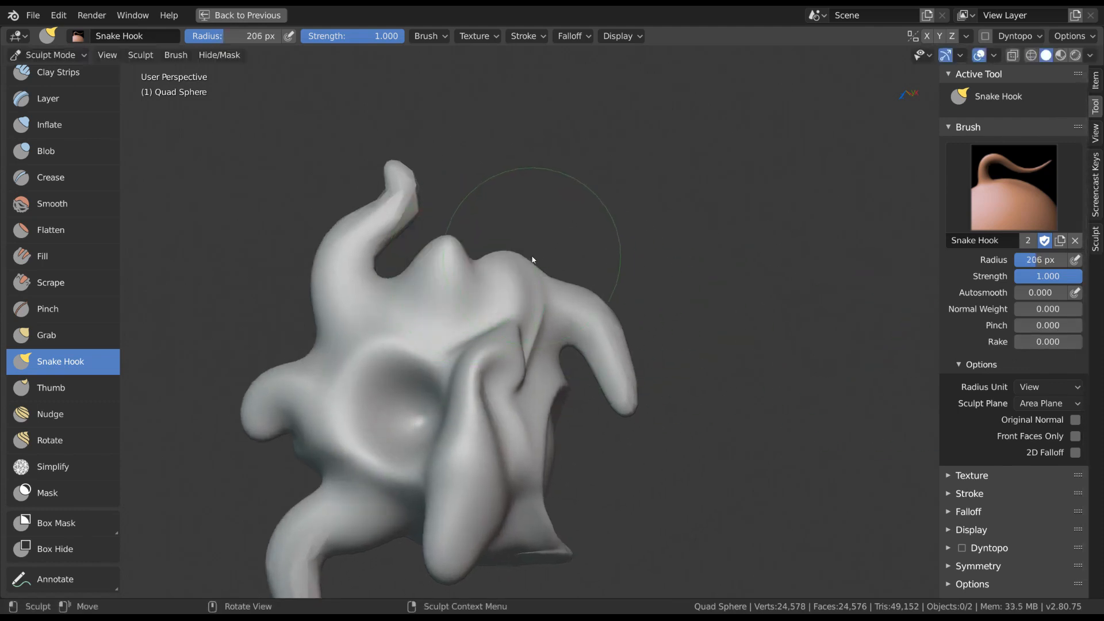
middle_click_drag(533, 260, 564, 304, "shift")
mouse_move(565, 304)
left_mouse_down()
mouse_move(607, 263)
mouse_move(660, 173)
left_mouse_up()
Step: Set the Snake Hook's Rake to 0.956 and radius to 243 px, and pull a curved horn from the back
left_click_drag(1037, 340, 1081, 341)
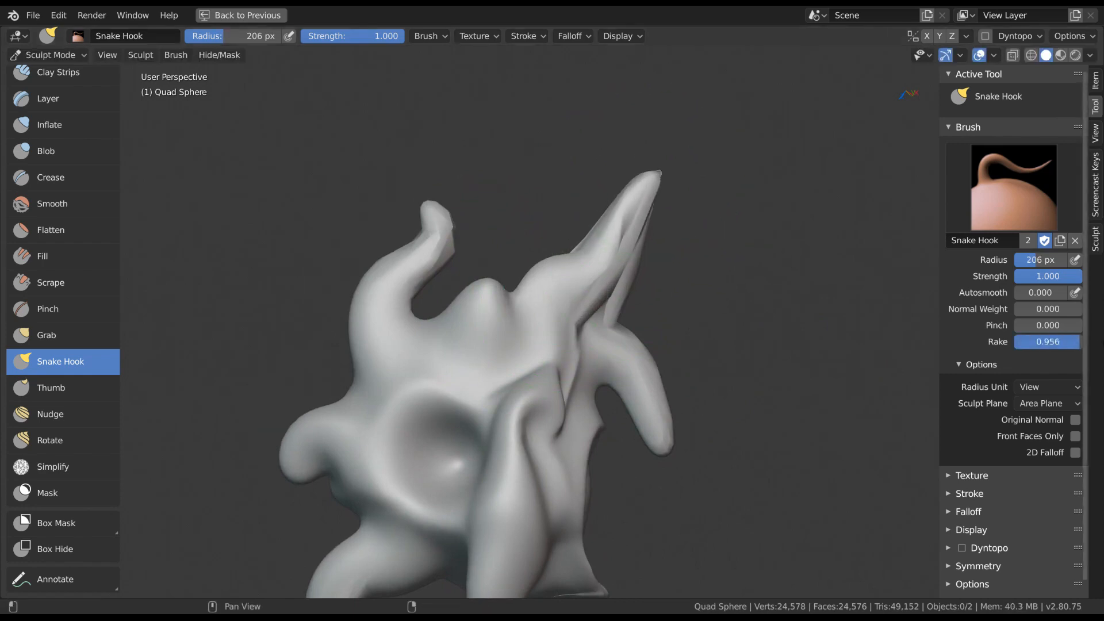
middle_click_drag(685, 367, 791, 311, "shift")
mouse_move(571, 302)
middle_mouse_down()
mouse_move(747, 372)
mouse_move(505, 296)
middle_mouse_up()
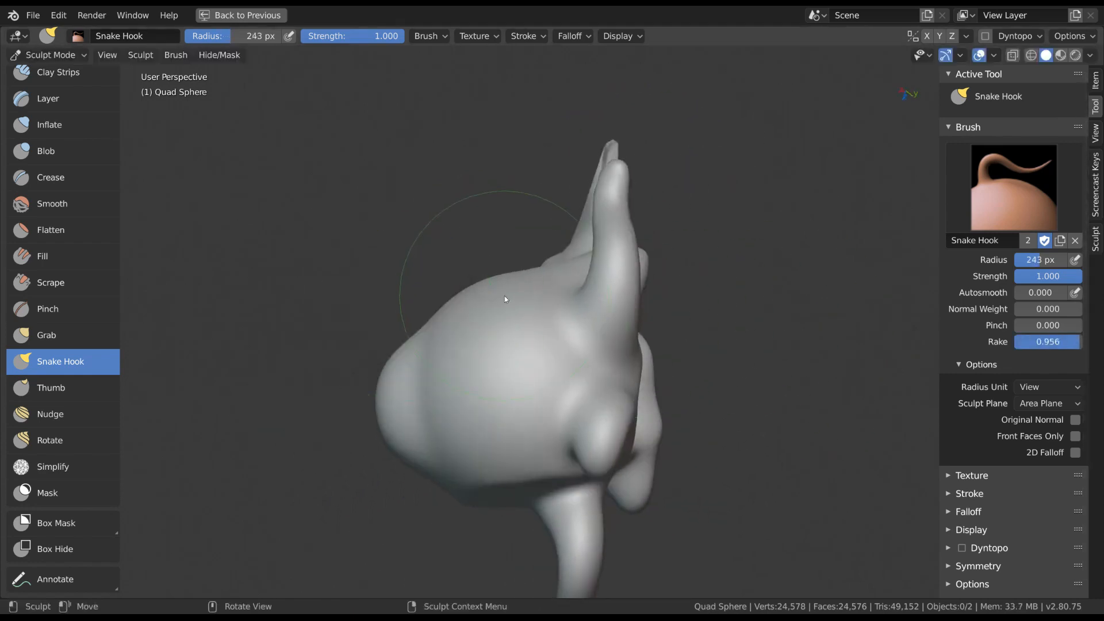
mouse_move(465, 242)
left_mouse_down()
mouse_move(474, 164)
mouse_move(425, 184)
mouse_move(368, 267)
mouse_move(352, 269)
left_mouse_up()
Step: Set the Snake Hook's Pinch to 0.925 and radius to 177 px, and pull further horns from the rear bulge and underside
middle_click_drag(556, 316, 635, 320, "shift")
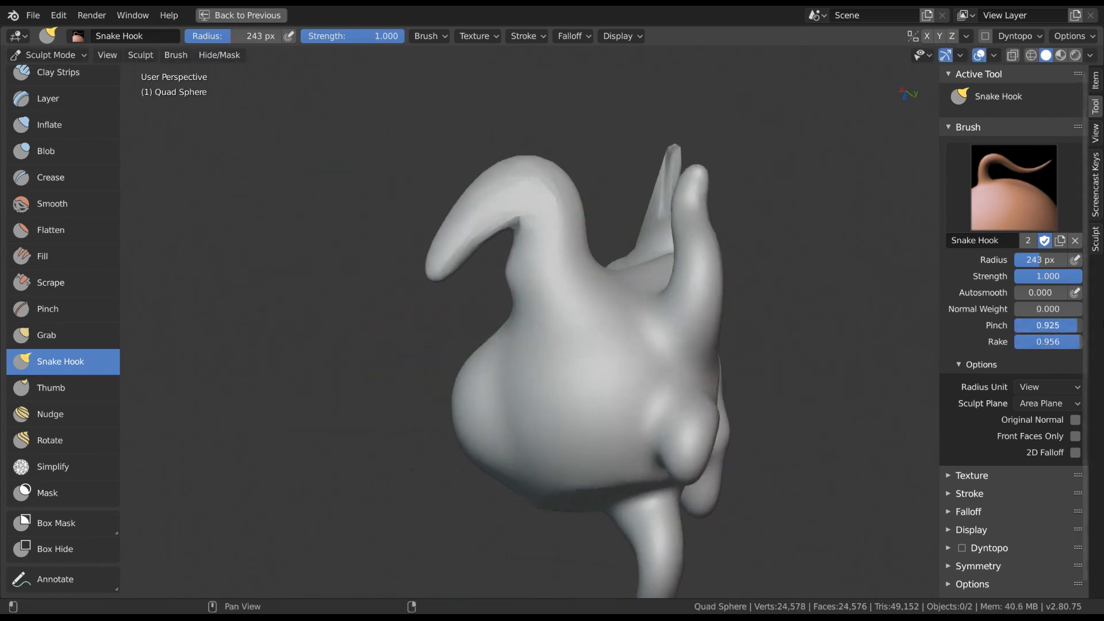
middle_click_drag(647, 394, 635, 328, "shift")
key("f")
left_click(451, 336)
left_click_drag(458, 334, 390, 312)
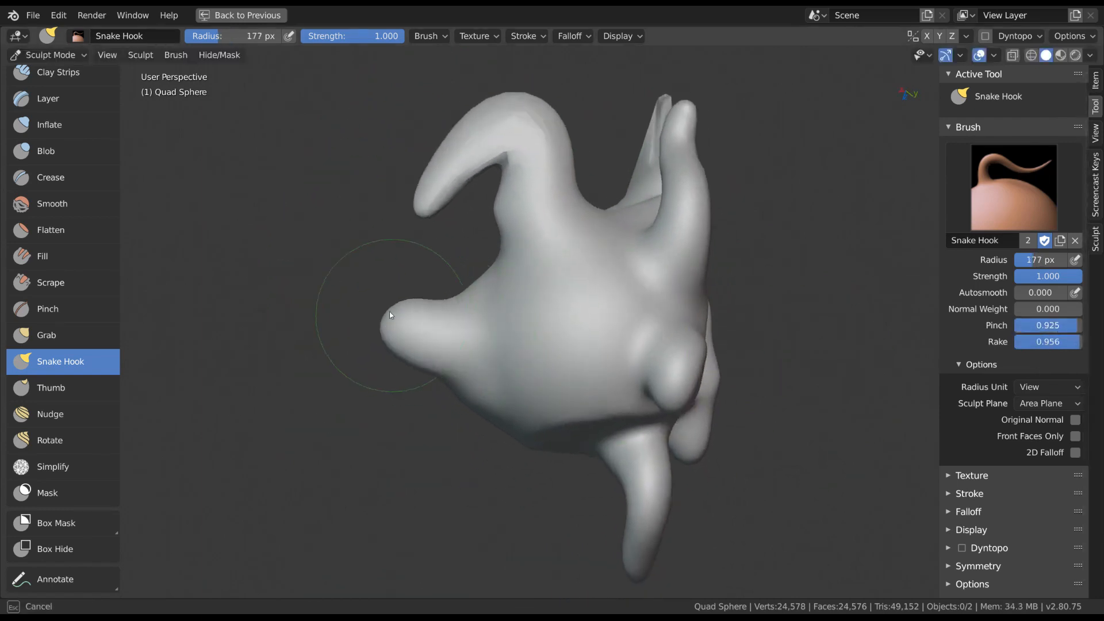
left_click_drag(326, 254, 242, 325)
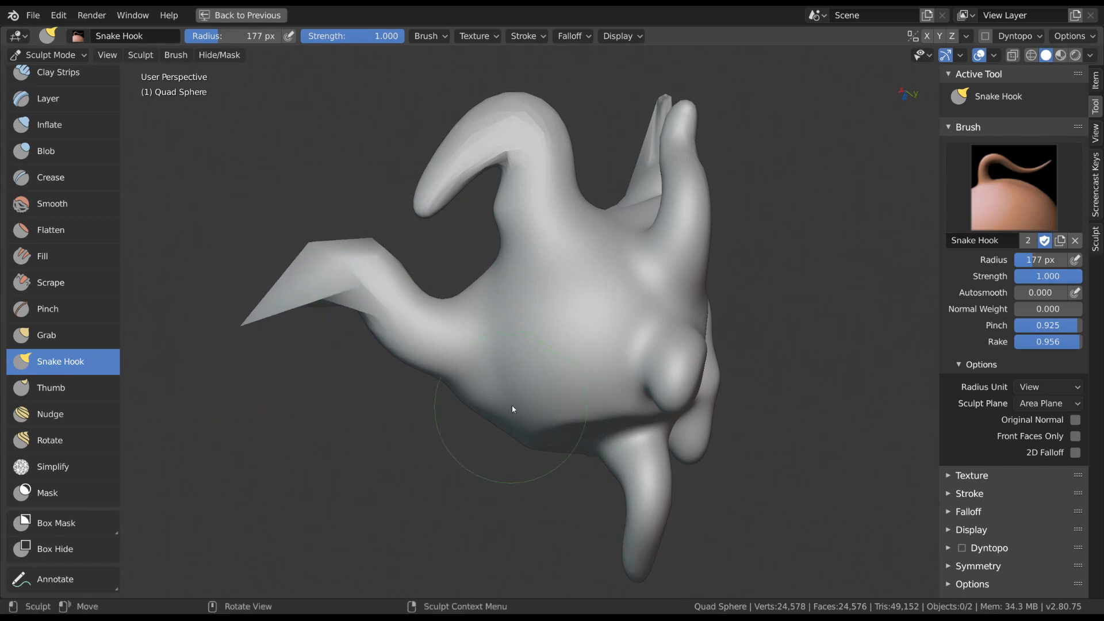
mouse_move(512, 405)
left_mouse_down()
mouse_move(459, 486)
mouse_move(379, 552)
left_mouse_up()
Step: Undo the recent Snake Hook strokes, including the rear horns and the upper spike
key("ctrl+z")
key("ctrl+z")
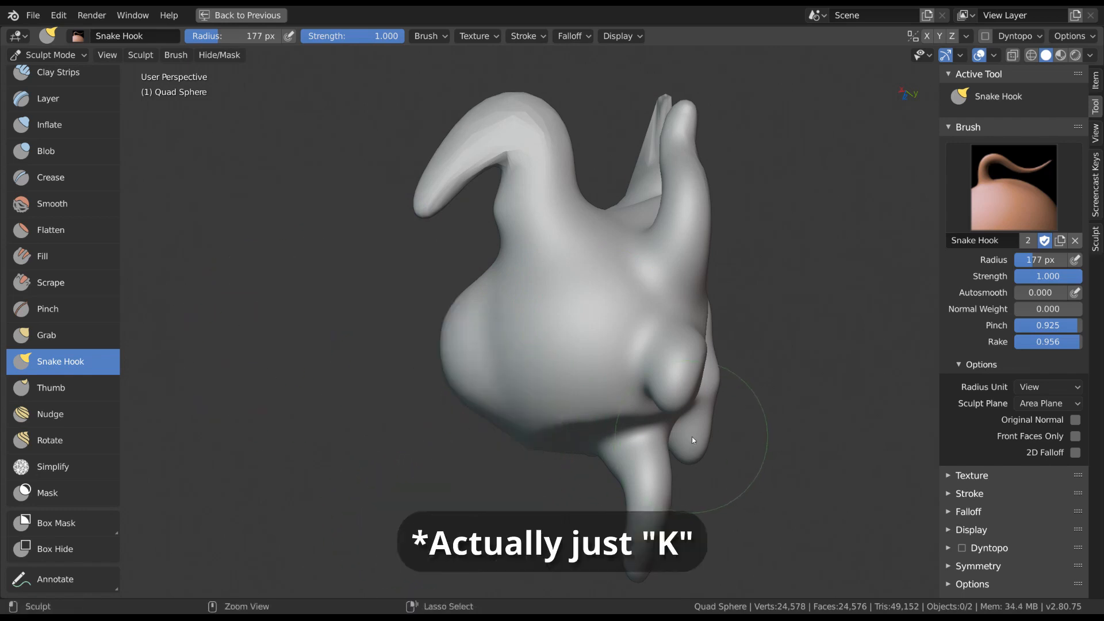
key("ctrl+z")
key("ctrl+z")
Step: Choose the Thumb brush, turn off pressure sensitivity for its strength, and set the strength to 1.000
mouse_move(769, 343)
middle_mouse_down()
mouse_move(687, 356)
mouse_move(669, 298)
middle_mouse_up()
left_click(78, 388)
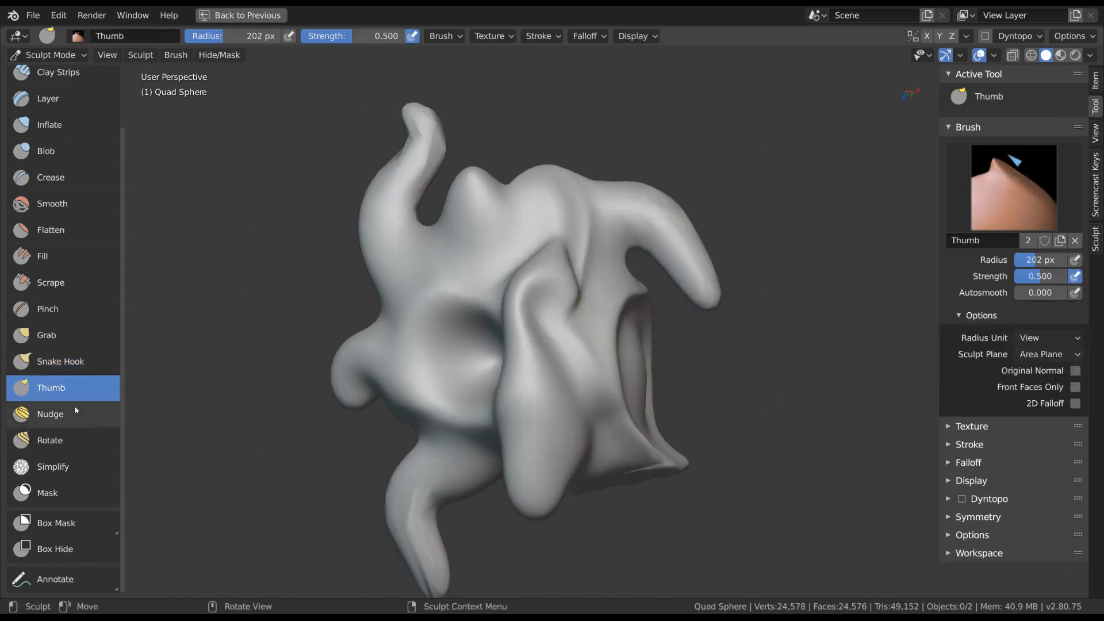
left_click(75, 407)
left_click(81, 392)
mouse_move(588, 261)
middle_mouse_down()
mouse_move(558, 347)
mouse_move(518, 299)
middle_mouse_up()
left_click(411, 36)
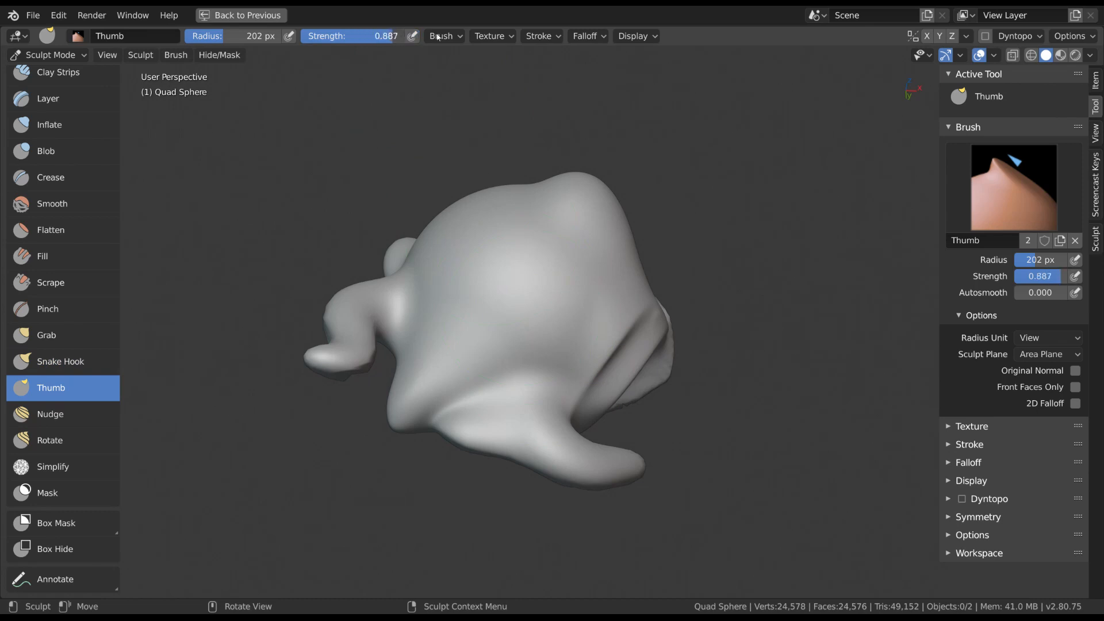
Step: Set the Thumb brush's radius to 186 px, smear the back surface sideways, and undo the last stroke
middle_click_drag(585, 250, 544, 311)
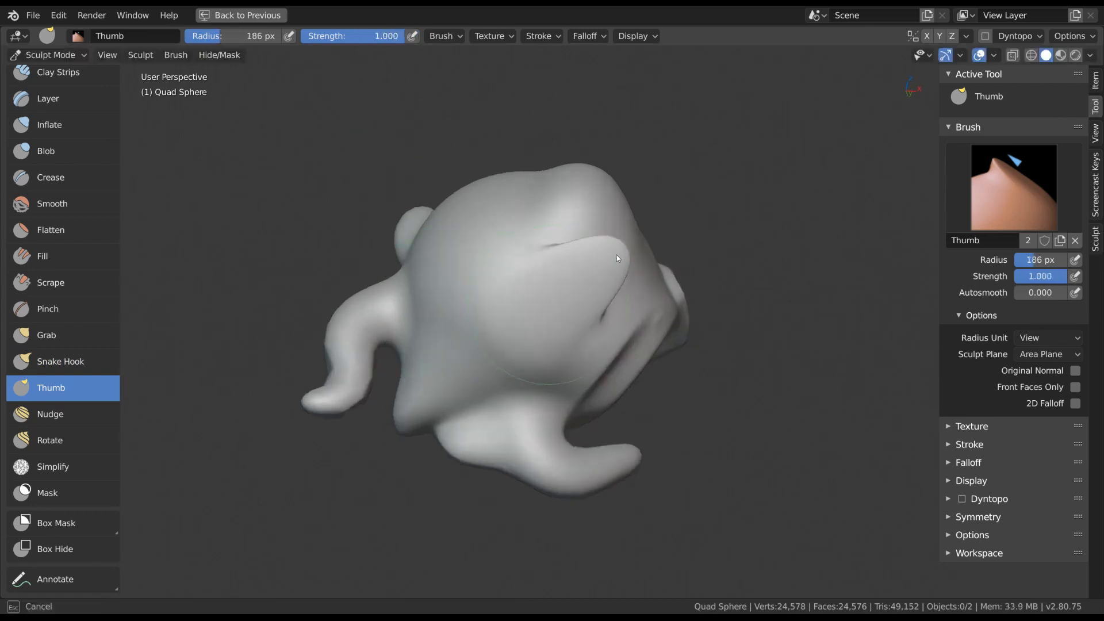
mouse_move(552, 303)
middle_mouse_down()
mouse_move(616, 274)
mouse_move(595, 296)
middle_mouse_up()
left_click_drag(587, 316, 629, 229)
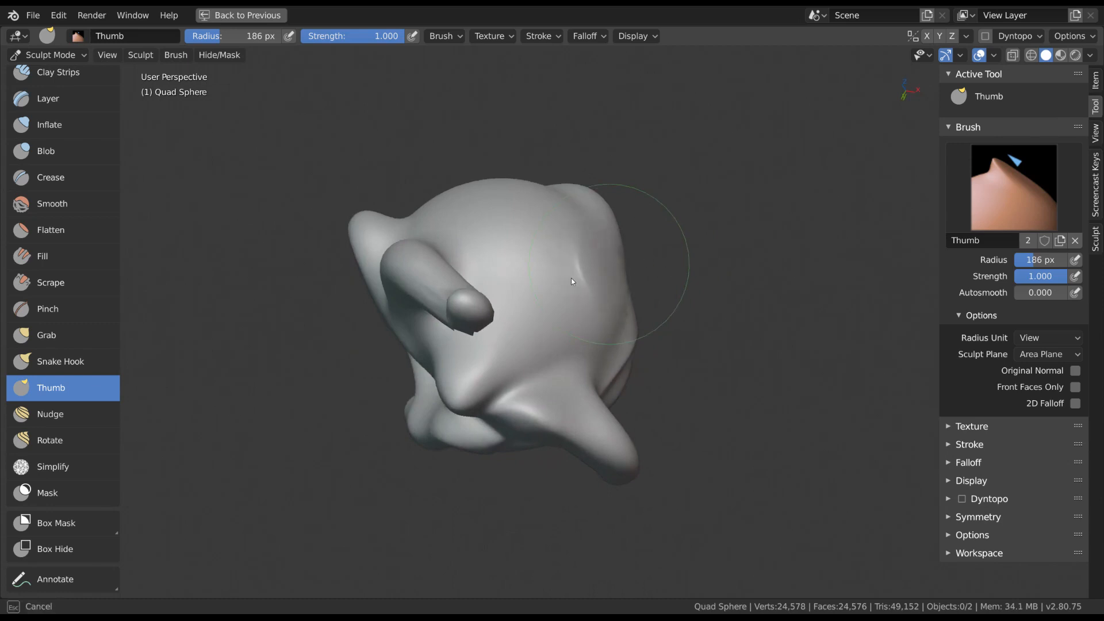
left_click_drag(571, 277, 558, 287)
key("ctrl+z")
Step: Choose the Nudge brush, set its radius to 145 px, and push the back surface around with several strokes
left_click(93, 414)
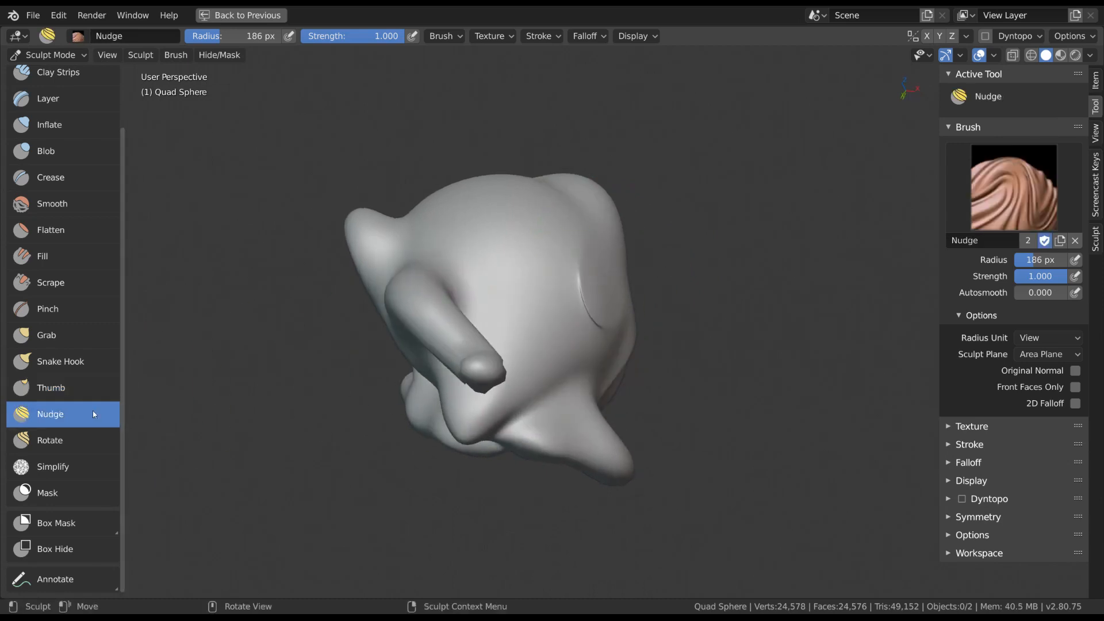
mouse_move(572, 253)
middle_mouse_down()
mouse_move(598, 259)
mouse_move(597, 273)
middle_mouse_up()
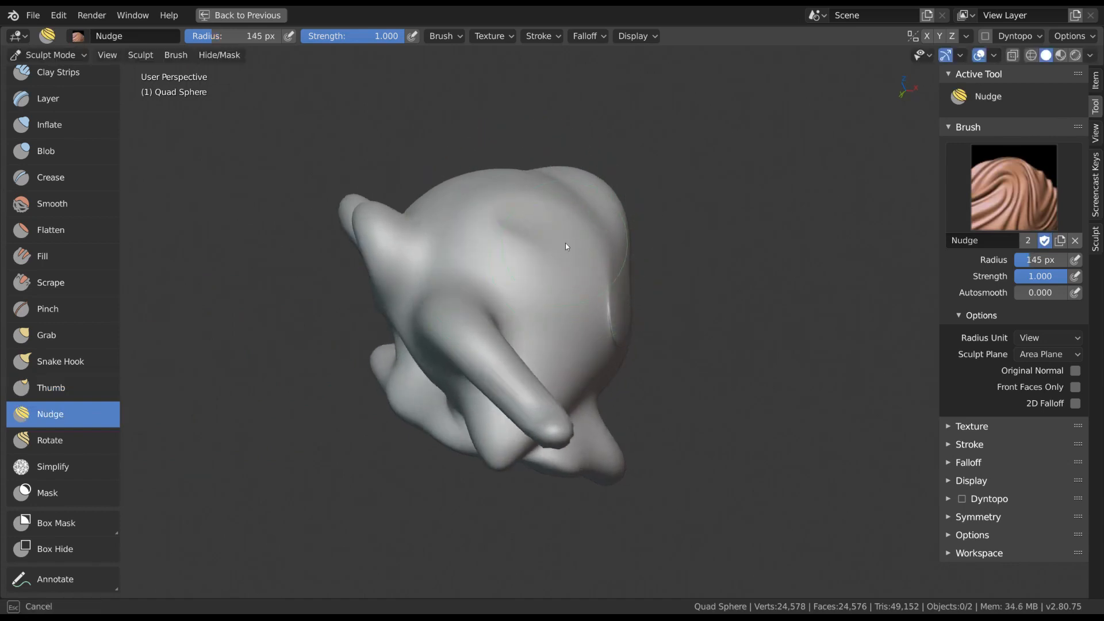
left_click_drag(579, 318, 578, 329)
middle_click_drag(581, 334, 629, 419)
key("f")
left_click(594, 289)
mouse_move(612, 265)
left_mouse_down()
mouse_move(561, 221)
mouse_move(517, 272)
left_mouse_up()
mouse_move(566, 282)
middle_mouse_down()
mouse_move(529, 285)
mouse_move(552, 291)
mouse_move(274, 391)
middle_mouse_up()
Step: Choose the Rotate brush, set its radius to 215 px, and twist areas of the back surface
left_click(85, 443)
middle_click_drag(534, 293, 512, 313)
key("f")
left_click(536, 315)
mouse_move(532, 317)
left_mouse_down()
mouse_move(561, 288)
mouse_move(508, 344)
mouse_move(534, 358)
mouse_move(578, 266)
mouse_move(552, 293)
mouse_move(518, 284)
mouse_move(506, 293)
mouse_move(543, 300)
left_mouse_up()
middle_click_drag(543, 300, 549, 339)
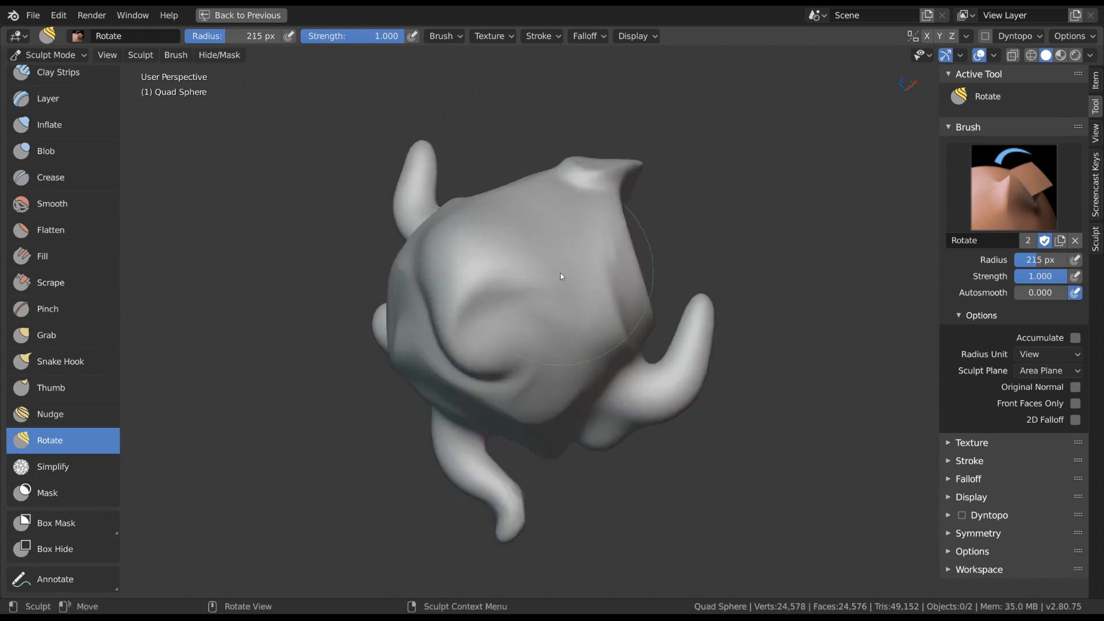
mouse_move(561, 228)
left_mouse_down()
mouse_move(524, 264)
mouse_move(536, 245)
mouse_move(591, 280)
mouse_move(581, 326)
mouse_move(593, 299)
mouse_move(549, 298)
mouse_move(564, 297)
mouse_move(572, 261)
mouse_move(590, 268)
left_mouse_up()
middle_click_drag(590, 268, 546, 331)
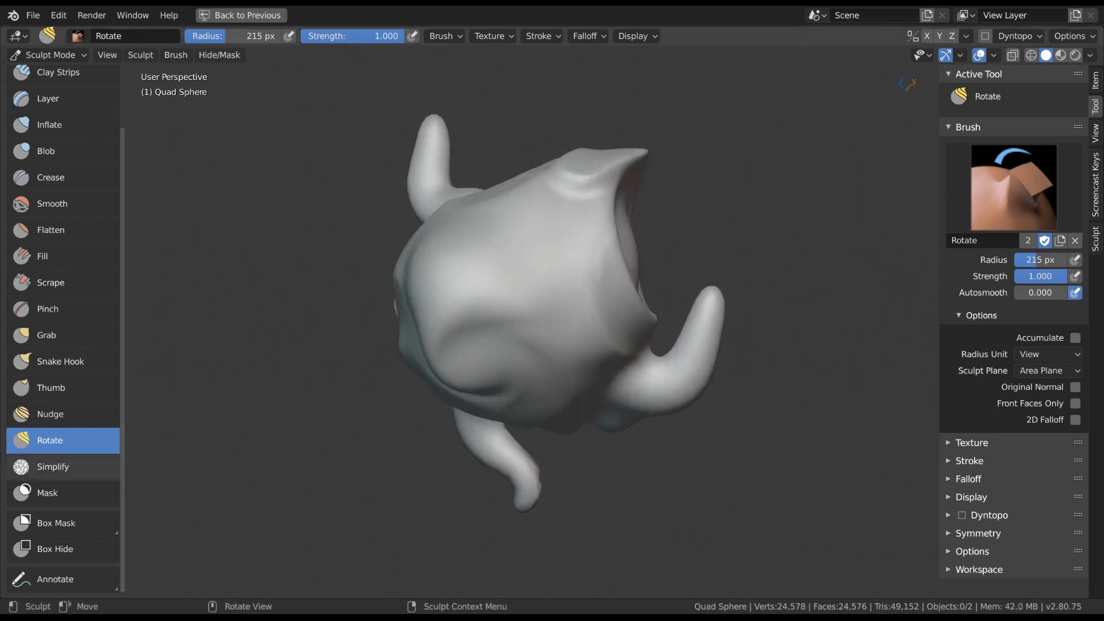
Step: Choose the Mask brush and set its radius to 102 px
left_click(81, 466)
left_click(82, 494)
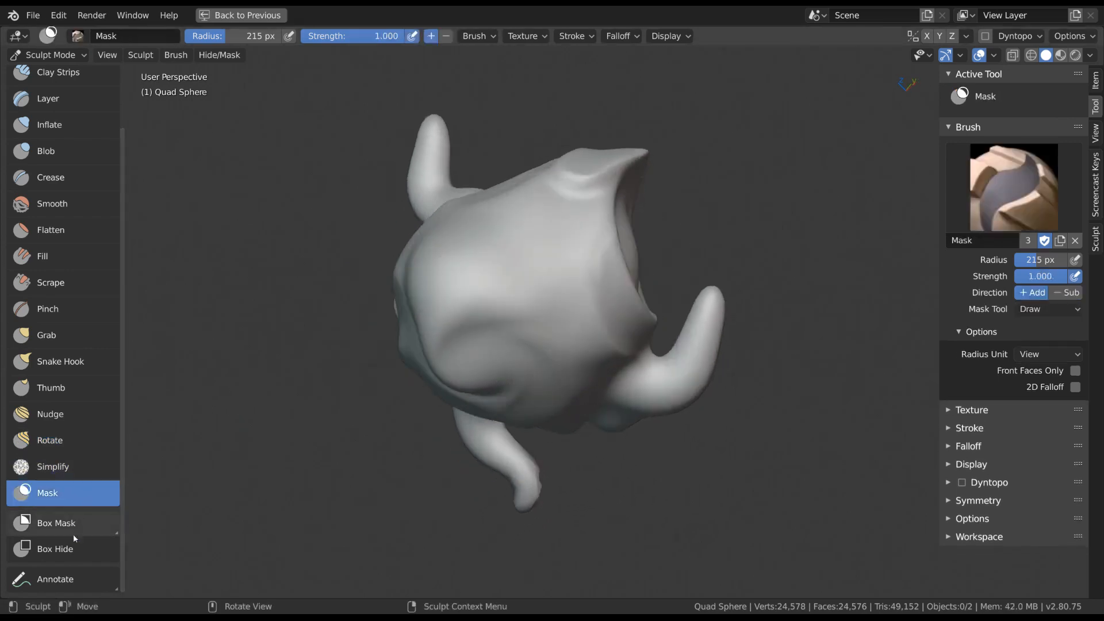
middle_click_drag(501, 313, 583, 305)
key("f")
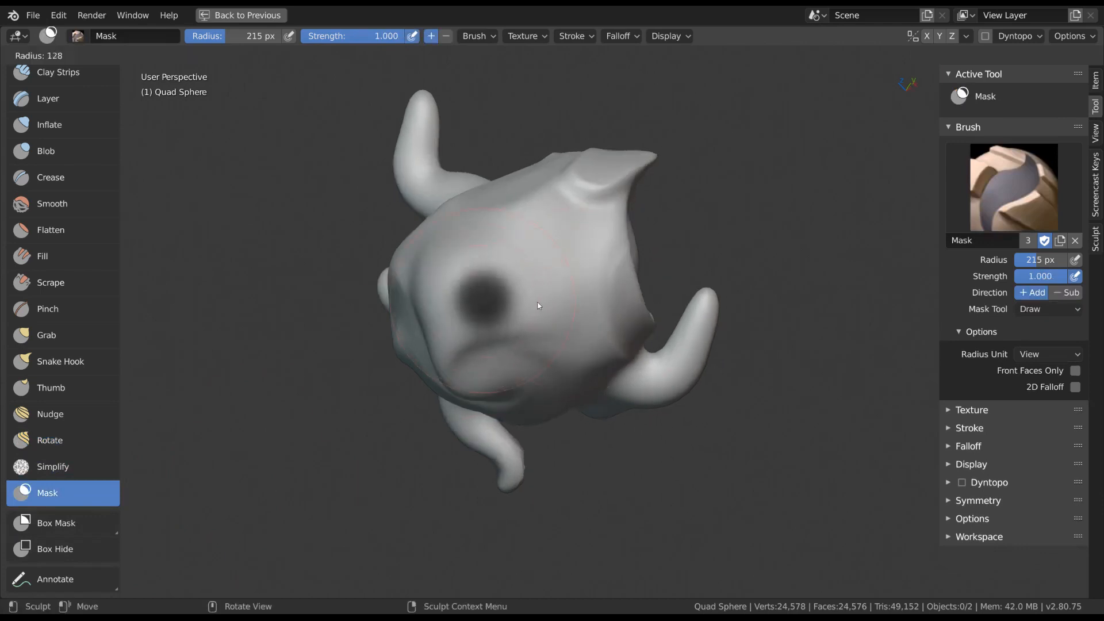
left_click(436, 344)
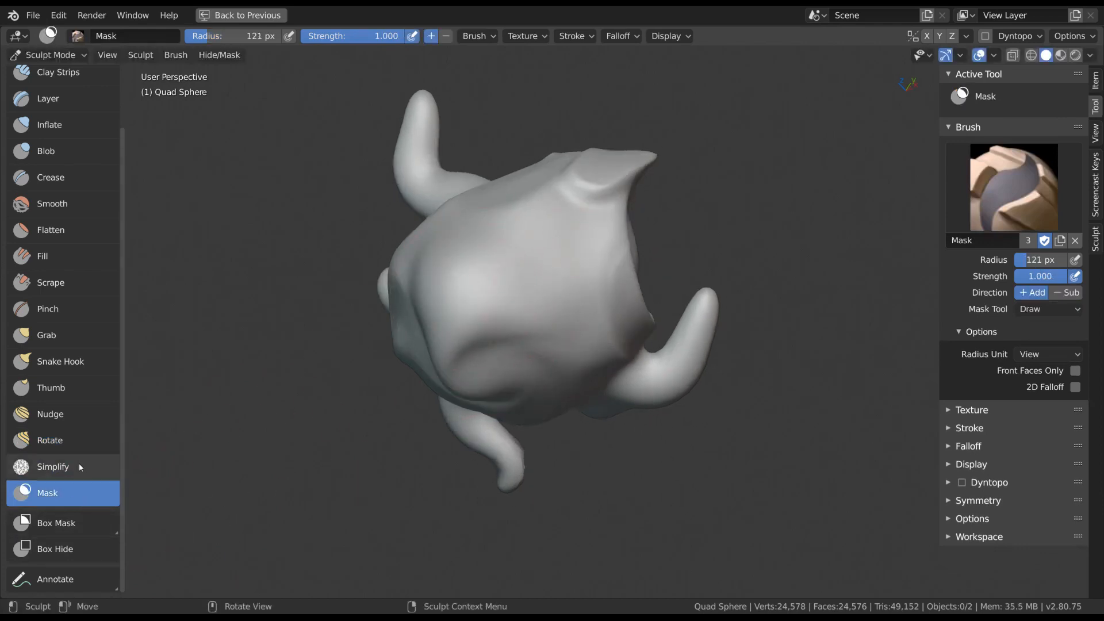
mouse_move(562, 279)
middle_mouse_down("shift")
mouse_move(557, 296)
mouse_move(579, 291)
mouse_move(594, 347)
mouse_move(575, 271)
mouse_move(564, 282)
middle_mouse_up("shift")
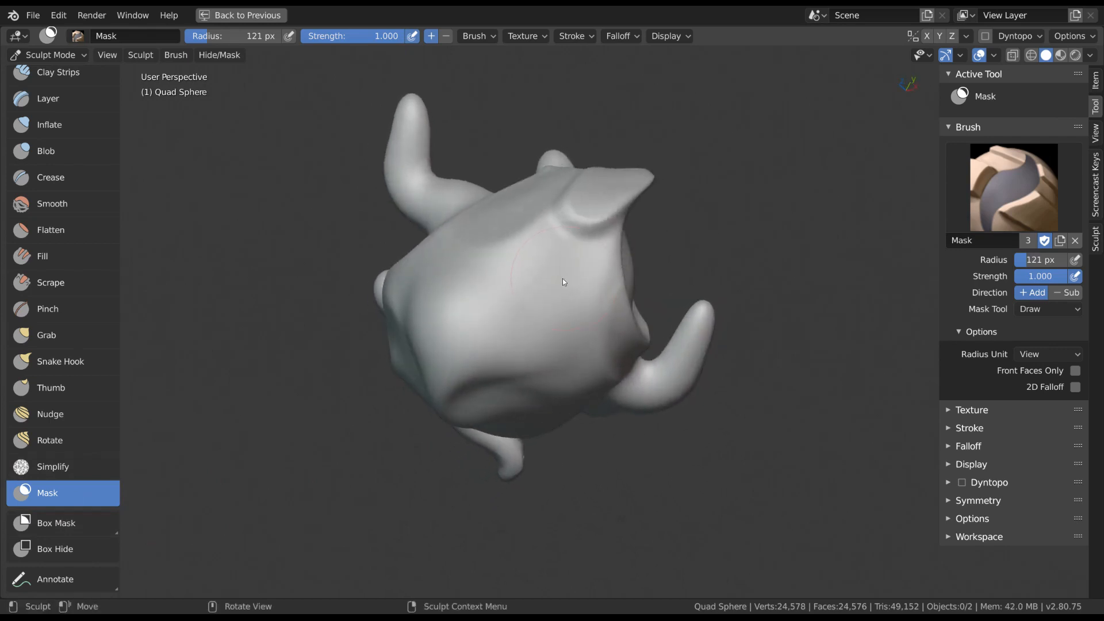
key("f")
left_click(578, 291)
Step: Paint a mask over the side surface beside the hollow, extending it up onto the raised ridge with several strokes
mouse_move(575, 258)
left_mouse_down()
mouse_move(562, 313)
mouse_move(594, 316)
mouse_move(569, 233)
left_mouse_up()
middle_click_drag(565, 333, 545, 322)
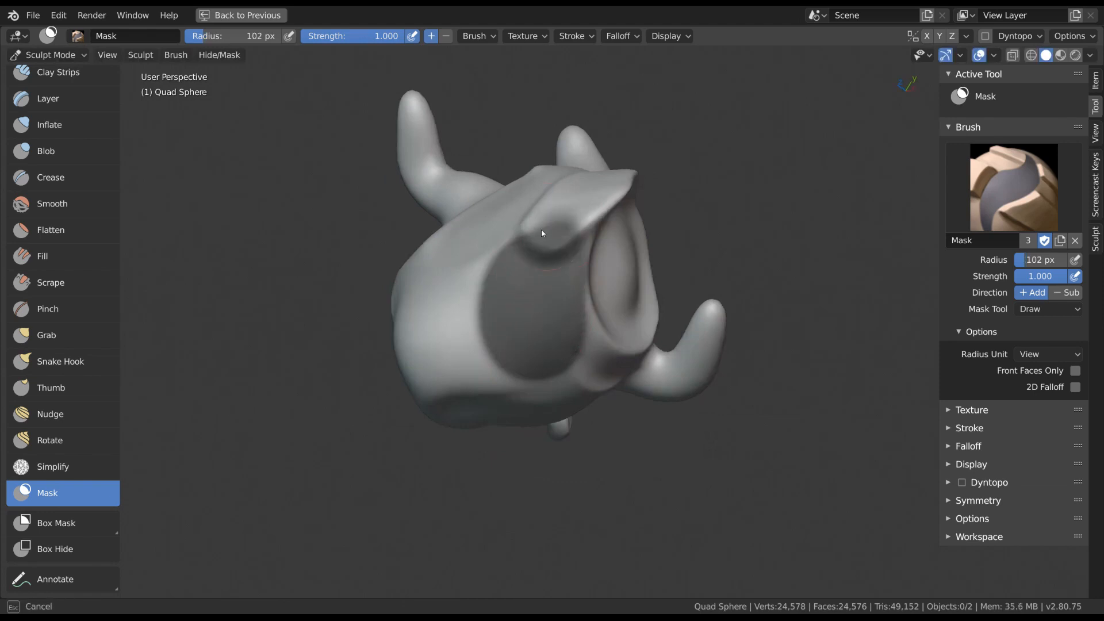
left_click_drag(541, 233, 576, 232)
left_click_drag(515, 319, 541, 328)
middle_click_drag(557, 299, 601, 322)
mouse_move(603, 287)
left_mouse_down()
mouse_move(557, 269)
mouse_move(559, 300)
left_mouse_up()
middle_click_drag(592, 284, 535, 272)
Step: Choose the Grab brush and enlarge its radius for pulling the surface around the masked area
mouse_move(591, 323)
middle_mouse_down()
mouse_move(483, 337)
mouse_move(650, 222)
mouse_move(609, 302)
mouse_move(570, 288)
mouse_move(524, 214)
middle_mouse_up()
key("g")
key("f")
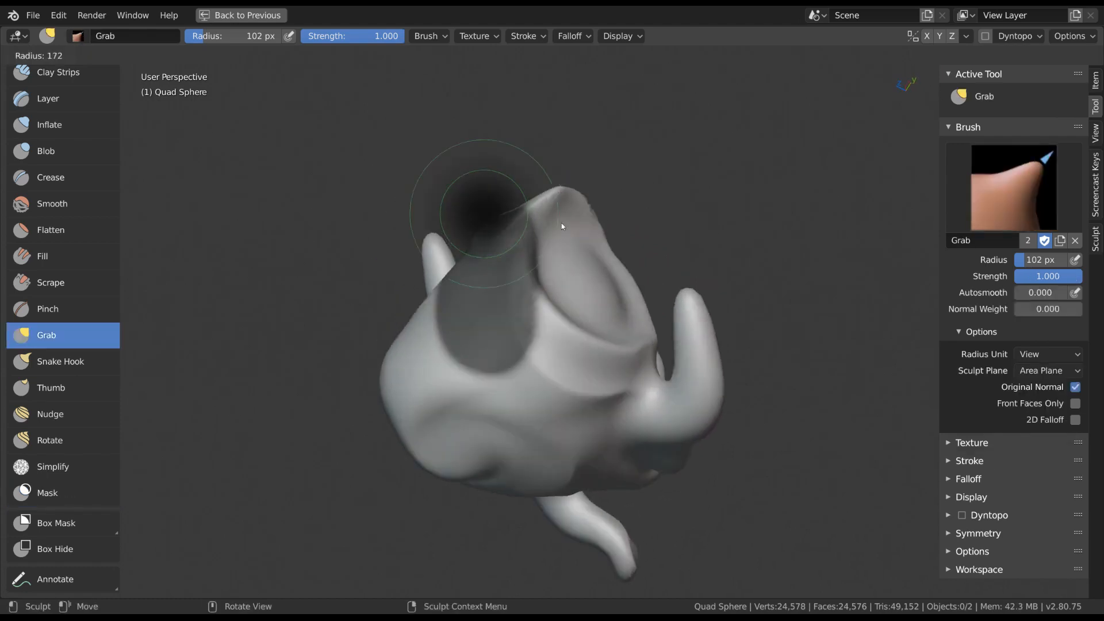
Step: Pull the surface near the model's pointed tip upward with an enlarged Grab brush
left_click(591, 223)
middle_click_drag(591, 223, 554, 223)
mouse_move(546, 229)
left_mouse_down()
mouse_move(537, 189)
mouse_move(490, 224)
mouse_move(567, 168)
mouse_move(637, 262)
mouse_move(557, 191)
left_mouse_up()
Step: Resize the Draw brush and sculpt a short stroke on the front of the model
middle_click_drag(513, 273, 564, 341)
key("x")
key("f")
left_click(479, 338)
left_click_drag(474, 329, 506, 383)
middle_click_drag(506, 383, 560, 326)
Step: Paint mask strokes on the model's front with the Mask brush at 0.387 strength, enlarging its radius to 211 px
key("m")
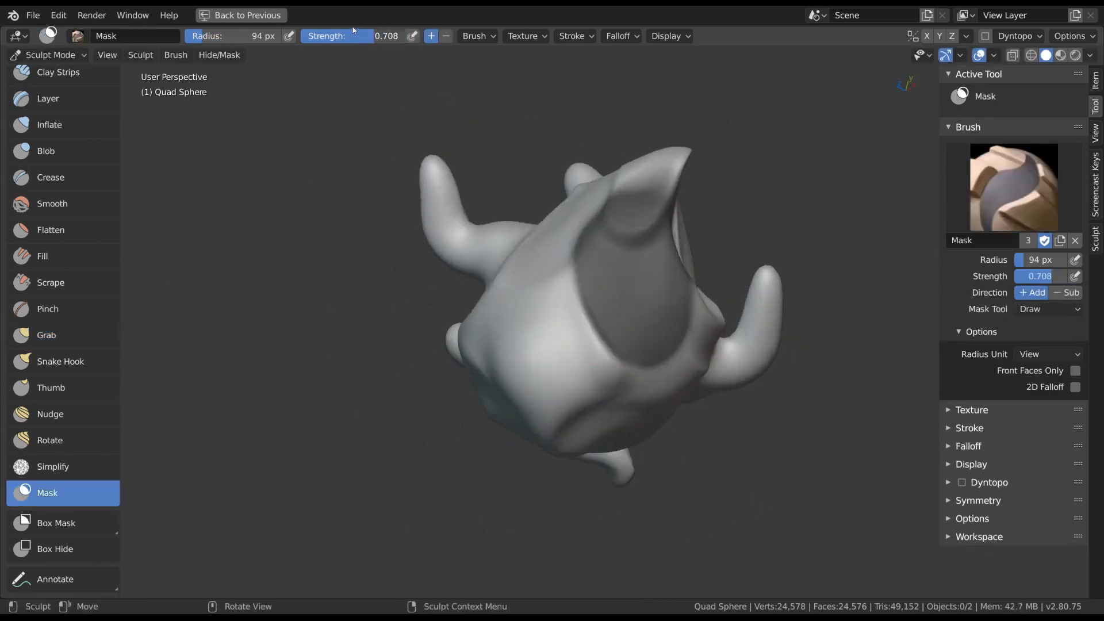
left_click_drag(354, 30, 321, 29)
mouse_move(550, 298)
left_mouse_down()
mouse_move(568, 345)
mouse_move(556, 335)
left_mouse_up()
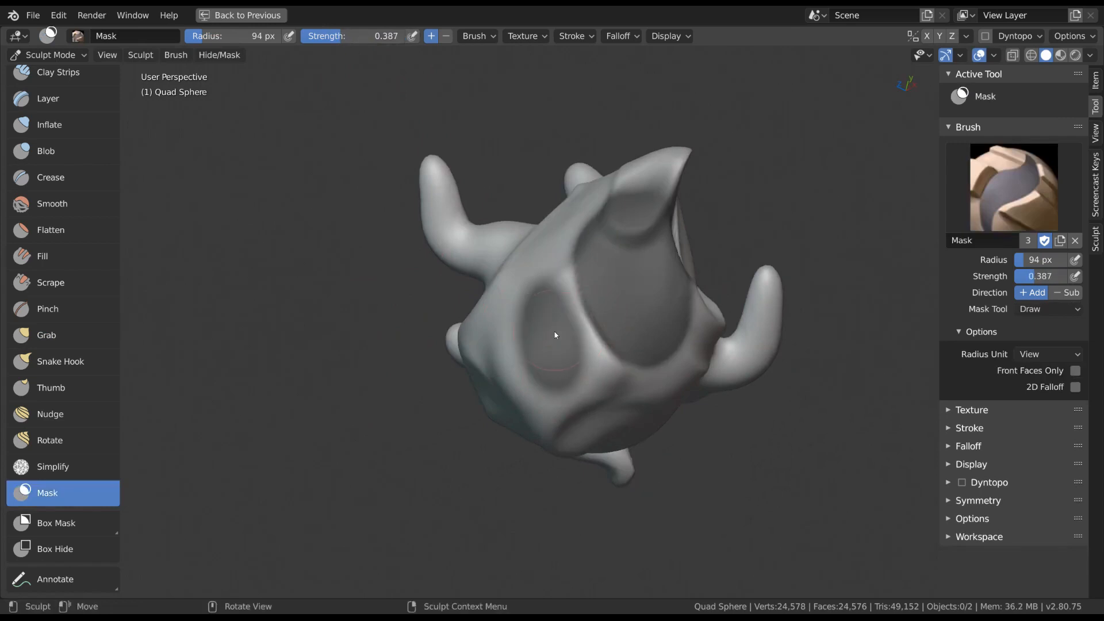
key("f")
left_click(621, 332)
middle_click_drag(535, 316, 581, 328)
mouse_move(551, 299)
left_mouse_down()
mouse_move(548, 345)
mouse_move(552, 287)
left_mouse_up()
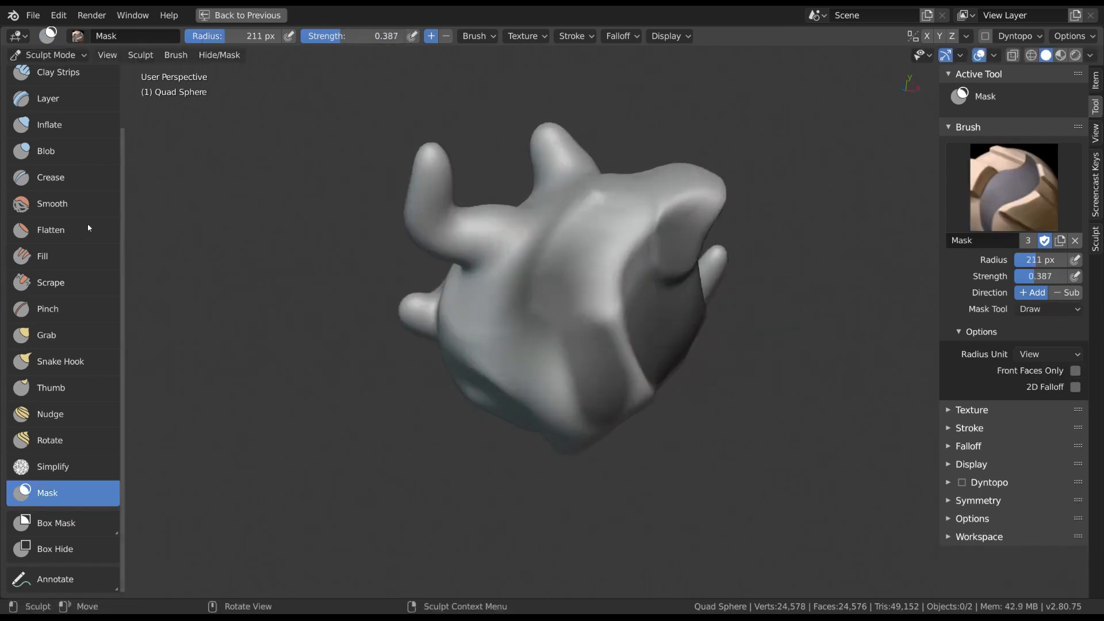
Step: Pull the upper front surface of the model downward with a resized Grab brush
key("g")
mouse_move(530, 264)
middle_mouse_down()
mouse_move(546, 264)
mouse_move(543, 251)
middle_mouse_up()
key("f")
left_click(586, 250)
mouse_move(570, 251)
left_mouse_down()
mouse_move(557, 163)
mouse_move(569, 311)
left_mouse_up()
middle_click_drag(568, 312, 568, 342)
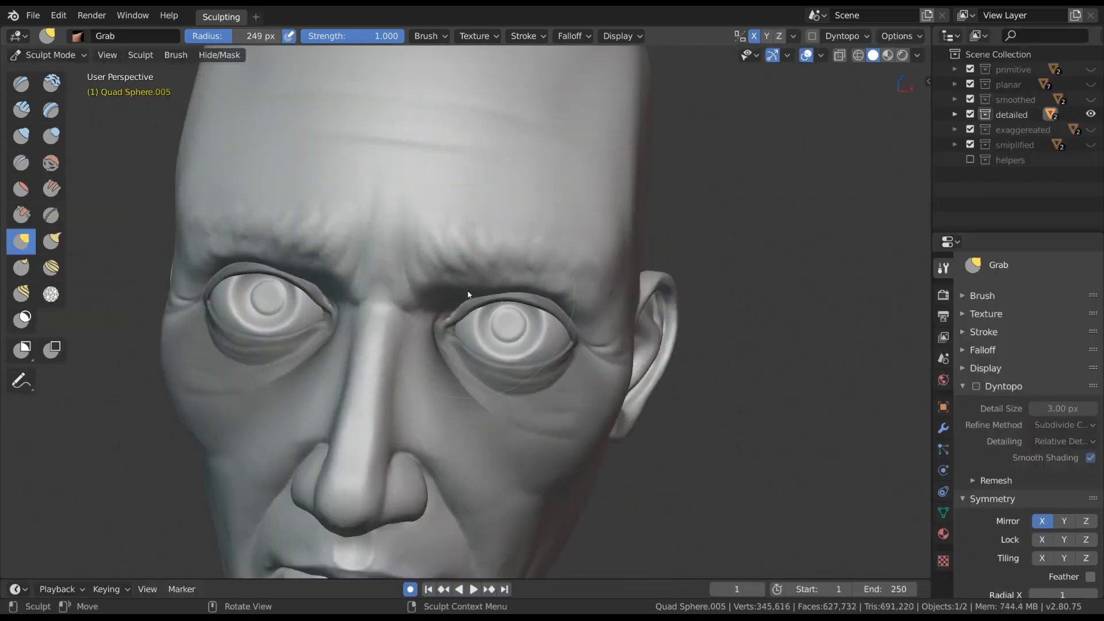
Step: Nudge the upper eyelid area of the detailed head slightly upward with the Grab brush at 259 px radius
scroll(606, 304, "up", 3)
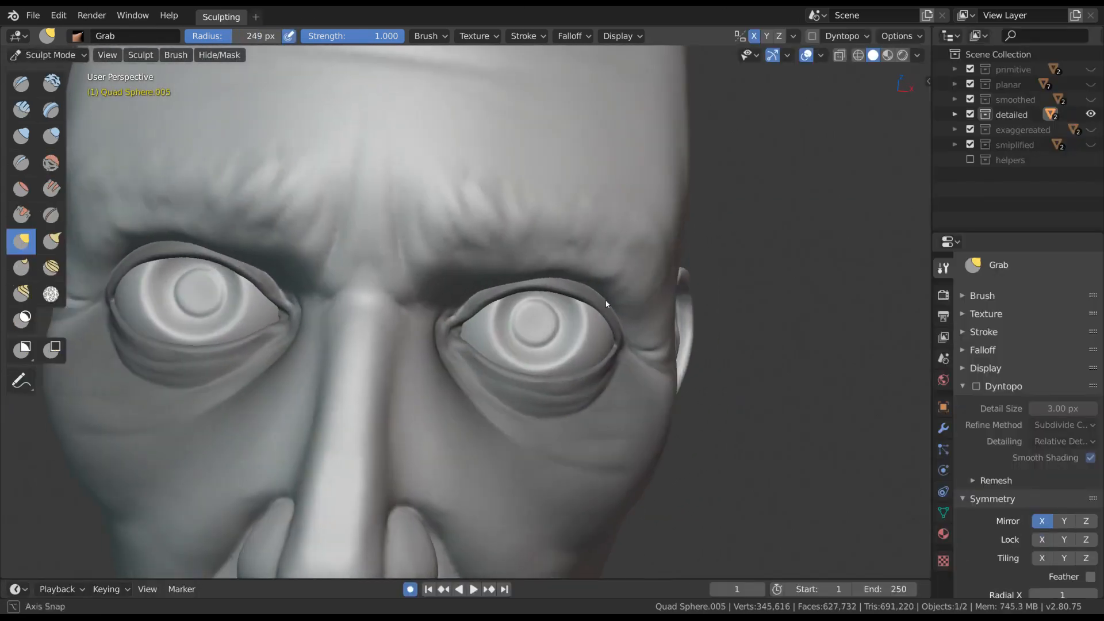
middle_click_drag(606, 303, 617, 301)
key("f")
left_click(573, 278)
left_click_drag(573, 278, 571, 271)
middle_click_drag(604, 287, 620, 290)
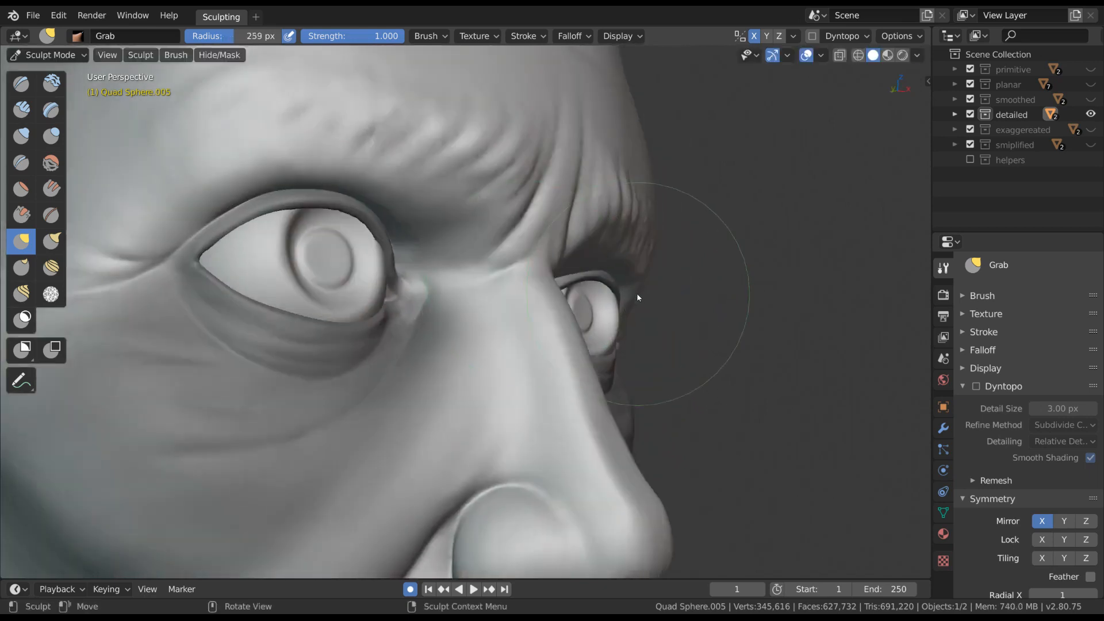
mouse_move(634, 284)
middle_mouse_down()
mouse_move(553, 266)
mouse_move(358, 267)
middle_mouse_up()
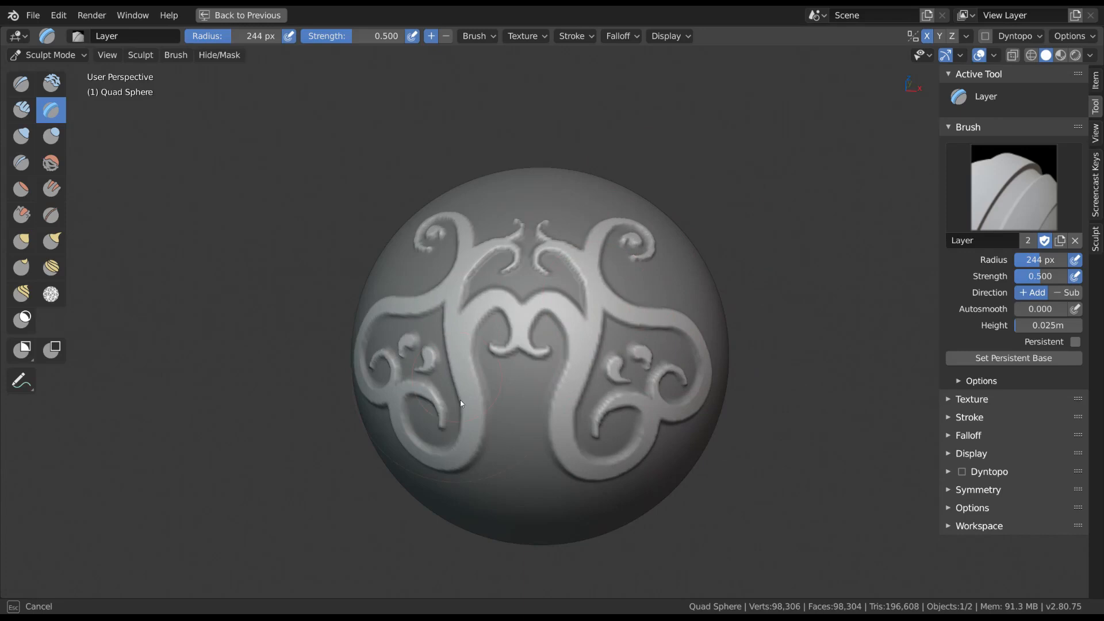
Step: Raise the unmasked ornament on the sphere with the Layer brush, and clear the mask
left_click_drag(460, 399, 462, 404)
middle_click_drag(624, 251, 592, 251)
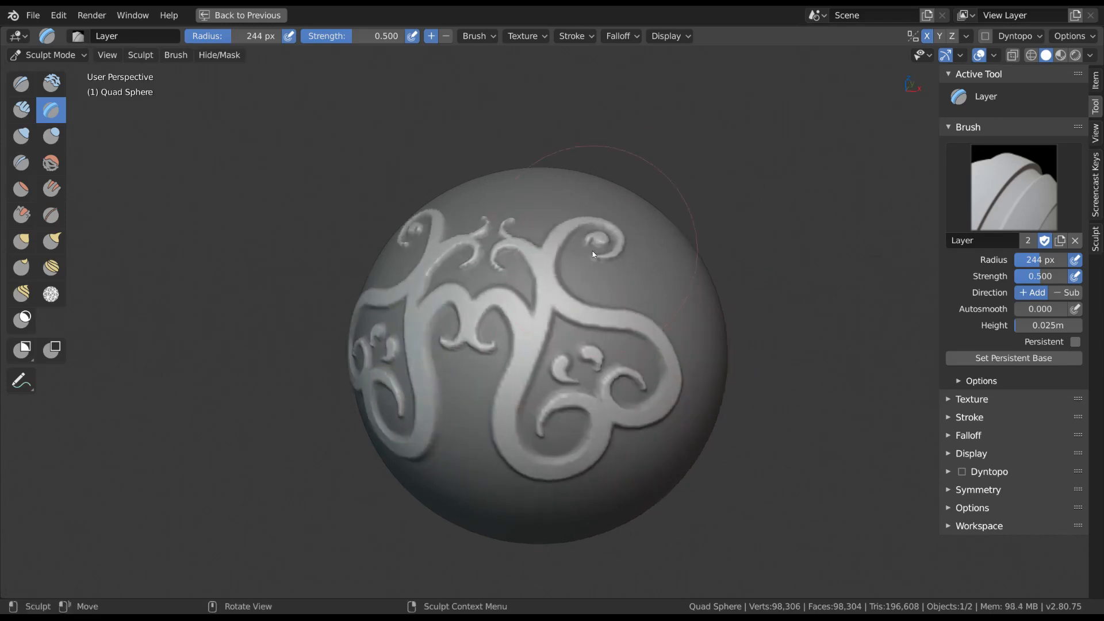
key("alt+m")
mouse_move(624, 363)
middle_mouse_down()
mouse_move(662, 373)
mouse_move(650, 374)
middle_mouse_up()
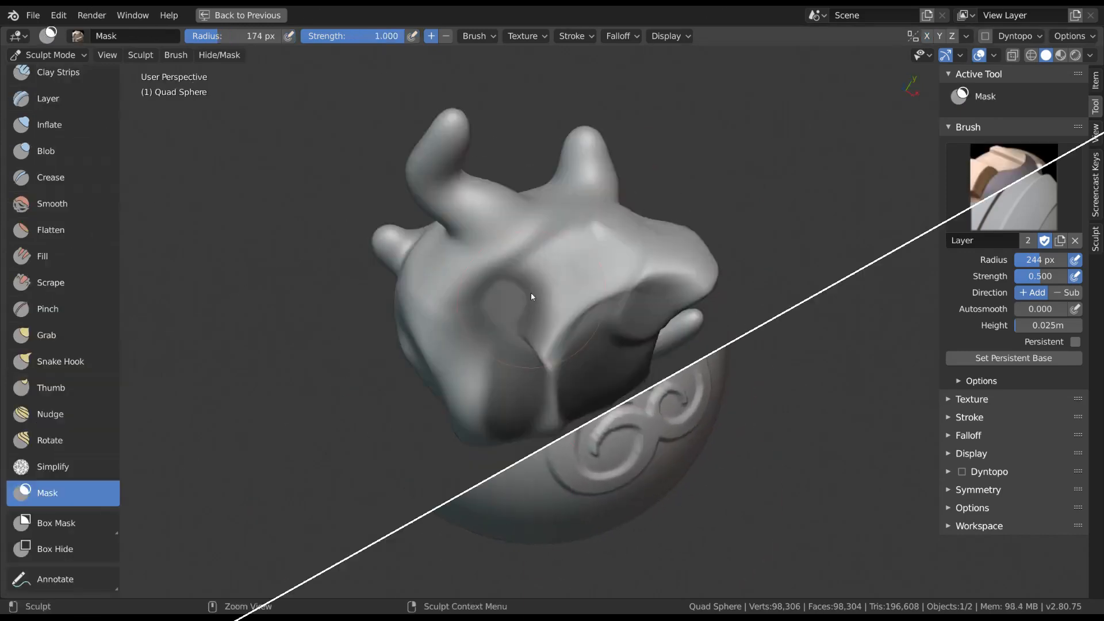
Step: Refine the mask beside the model's open end by erasing, smoothing and repainting it with the Mask brush
mouse_move(531, 293)
left_mouse_down("ctrl")
mouse_move(460, 364)
mouse_move(523, 399)
mouse_move(509, 295)
left_mouse_up("ctrl")
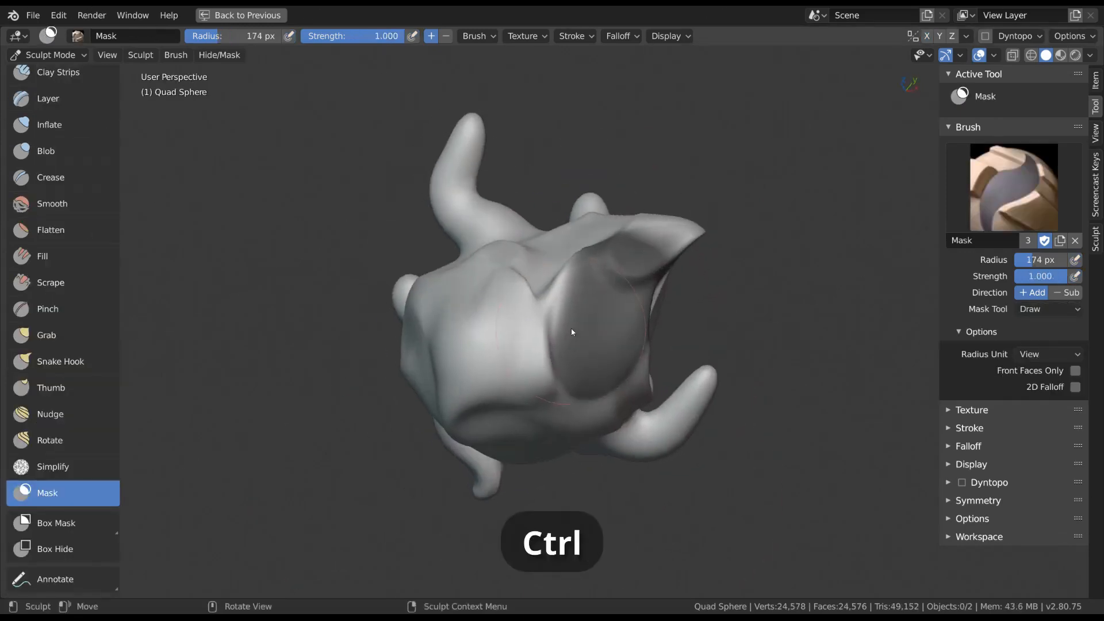
mouse_move(572, 328)
left_mouse_down("ctrl")
mouse_move(562, 323)
mouse_move(609, 257)
mouse_move(650, 359)
left_mouse_up("ctrl")
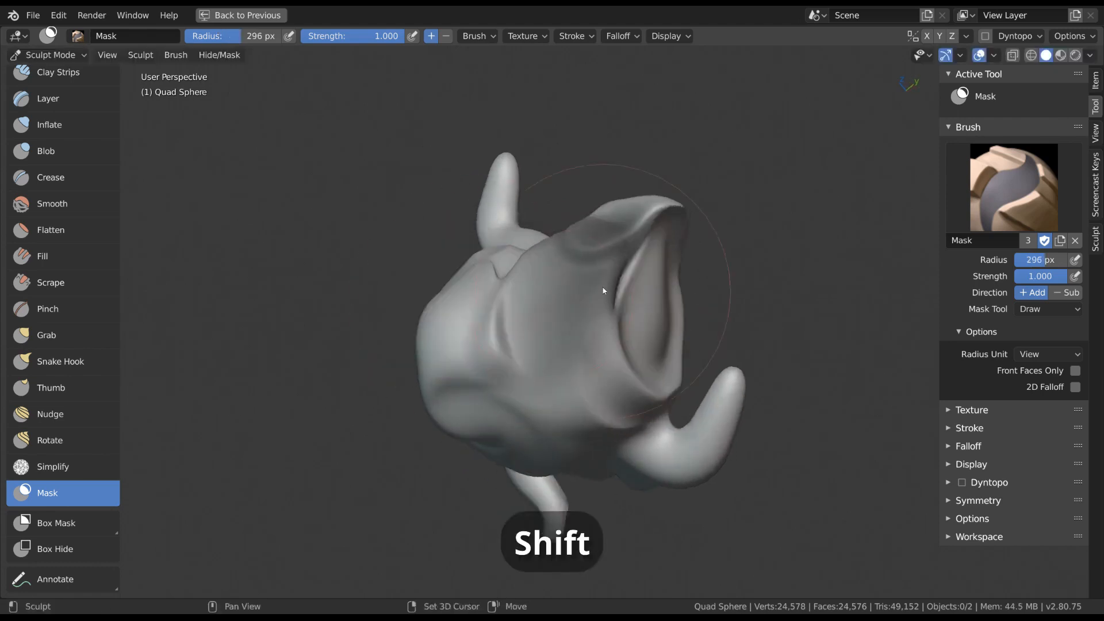
left_click_drag(601, 287, 599, 277, "shift")
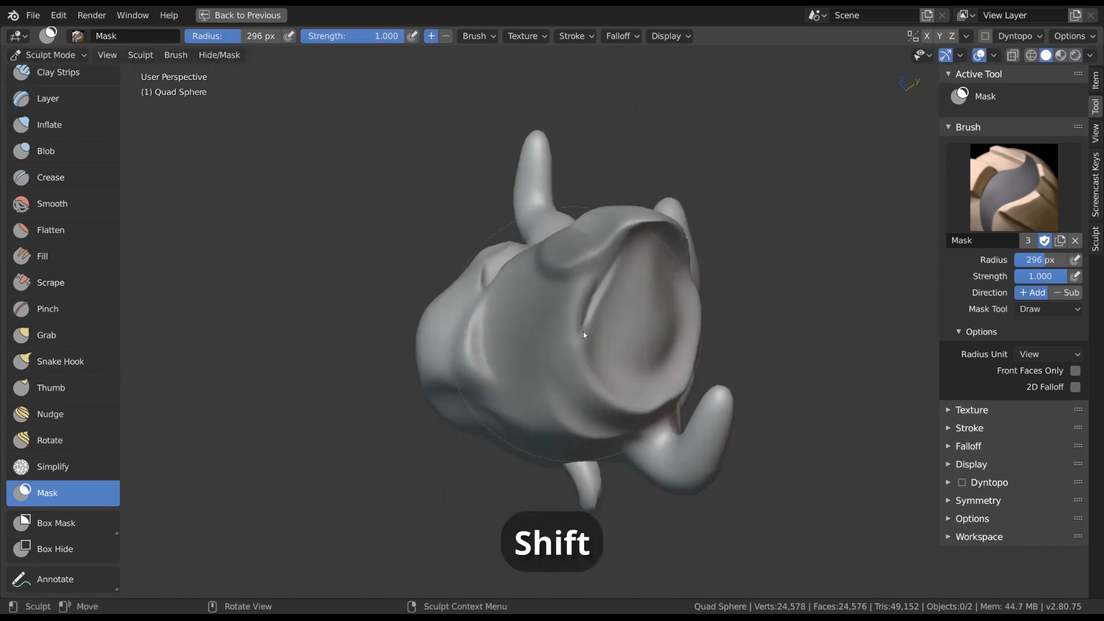
mouse_move(583, 331)
left_mouse_down()
mouse_move(567, 291)
mouse_move(593, 337)
left_mouse_up()
Step: Set the mask overlay opacity to 0.507 and the Mask brush radius to 115 px
left_click(999, 56)
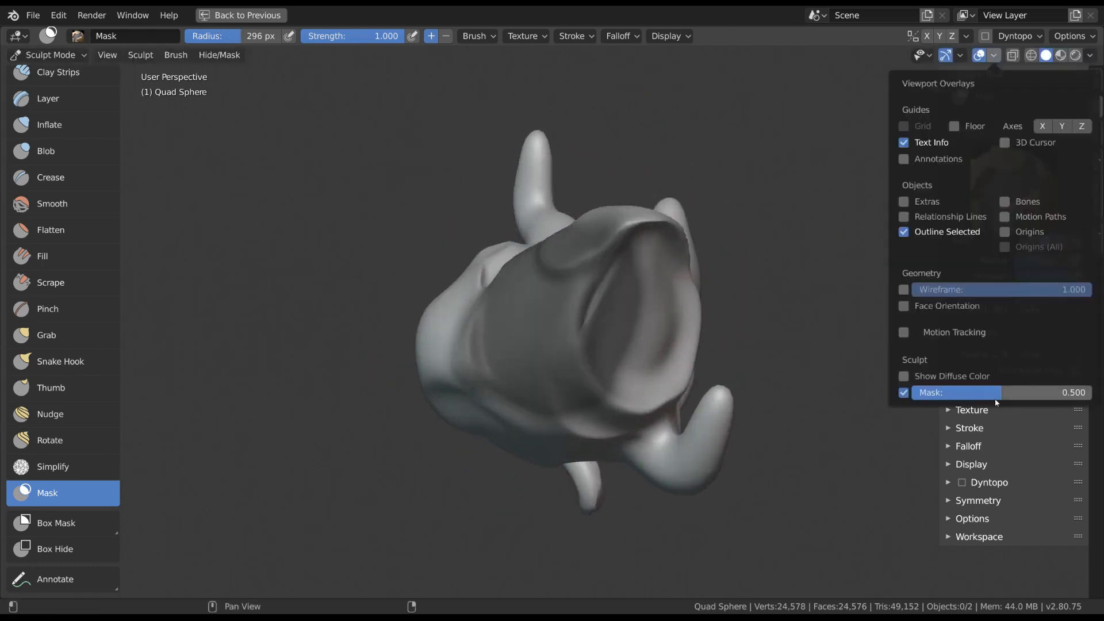
mouse_move(996, 399)
left_mouse_down()
mouse_move(1063, 392)
mouse_move(967, 393)
mouse_move(997, 389)
left_mouse_up()
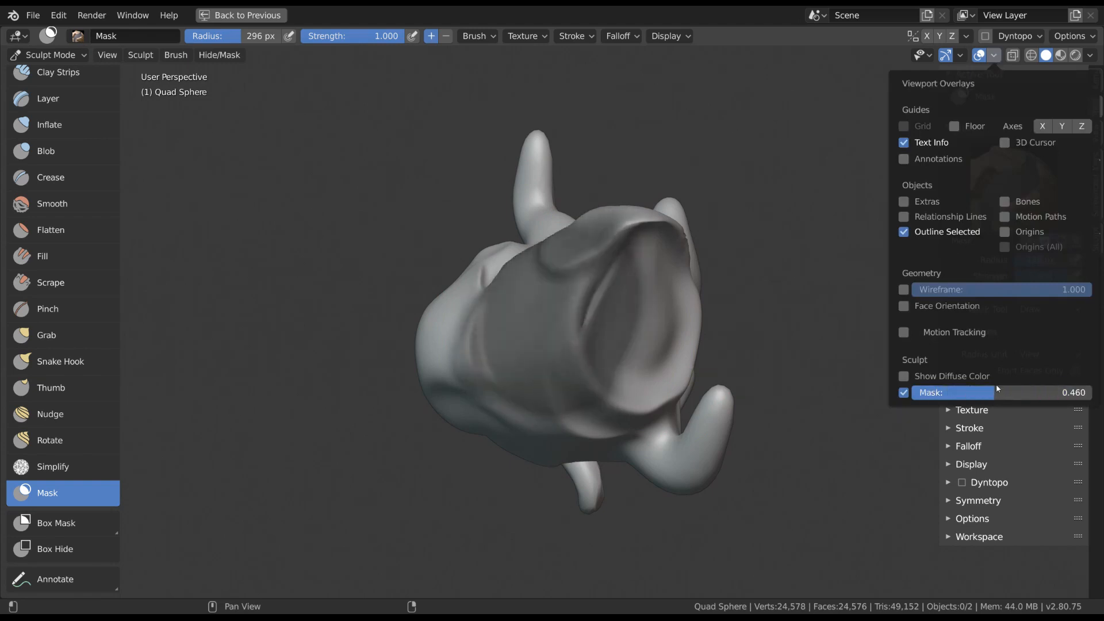
mouse_move(578, 318)
middle_mouse_down()
mouse_move(635, 315)
mouse_move(587, 323)
middle_mouse_up()
key("f")
left_click(526, 316)
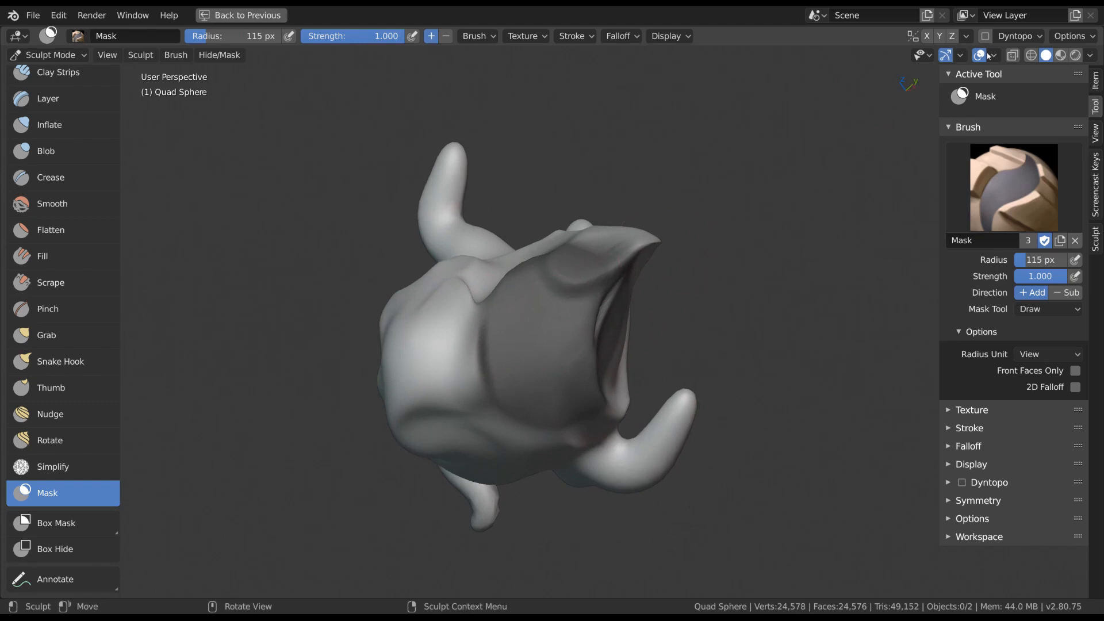
Step: Toggle the mask overlay's visibility off and back on several times
left_click(990, 55)
left_click(904, 393)
left_click(905, 393)
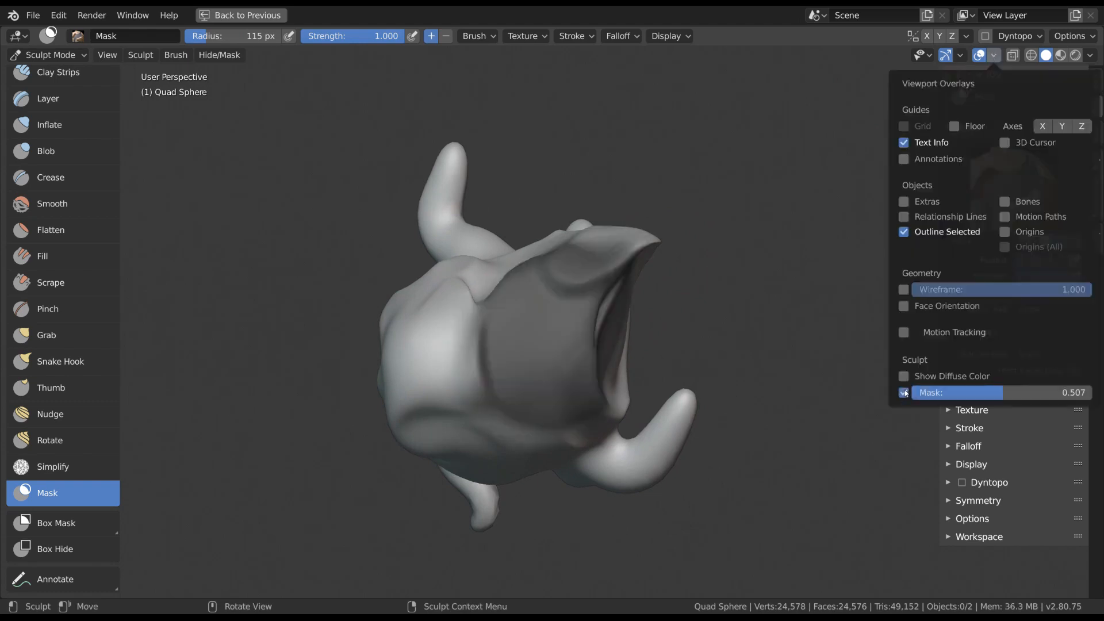
middle_click_drag(580, 322, 543, 310)
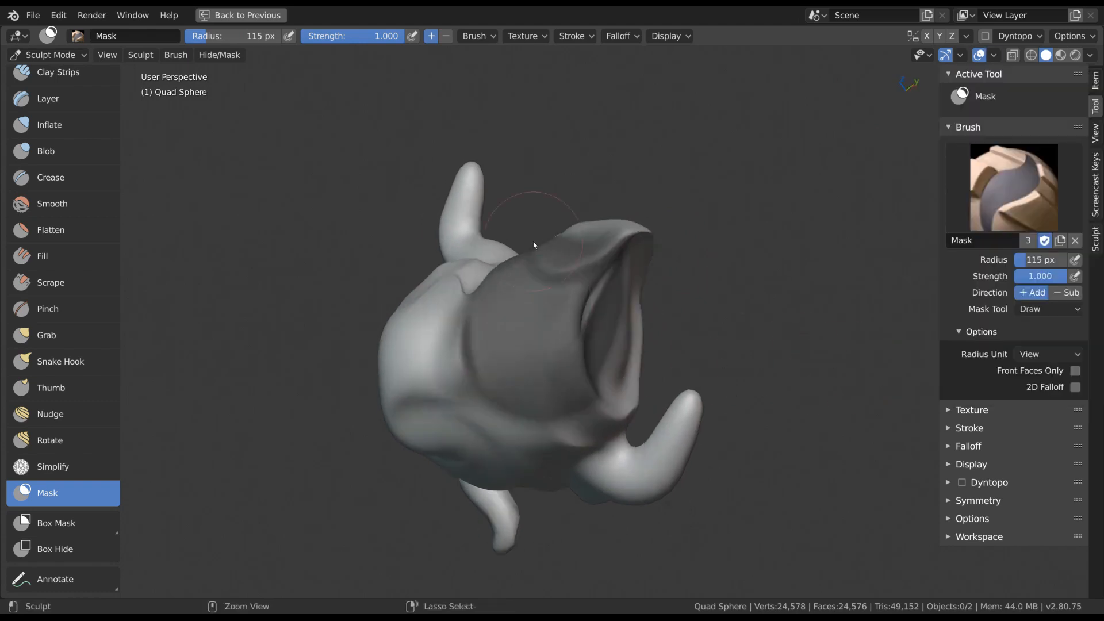
key("ctrl+m")
key("ctrl+m")
key("ctrl+m")
key("ctrl+m")
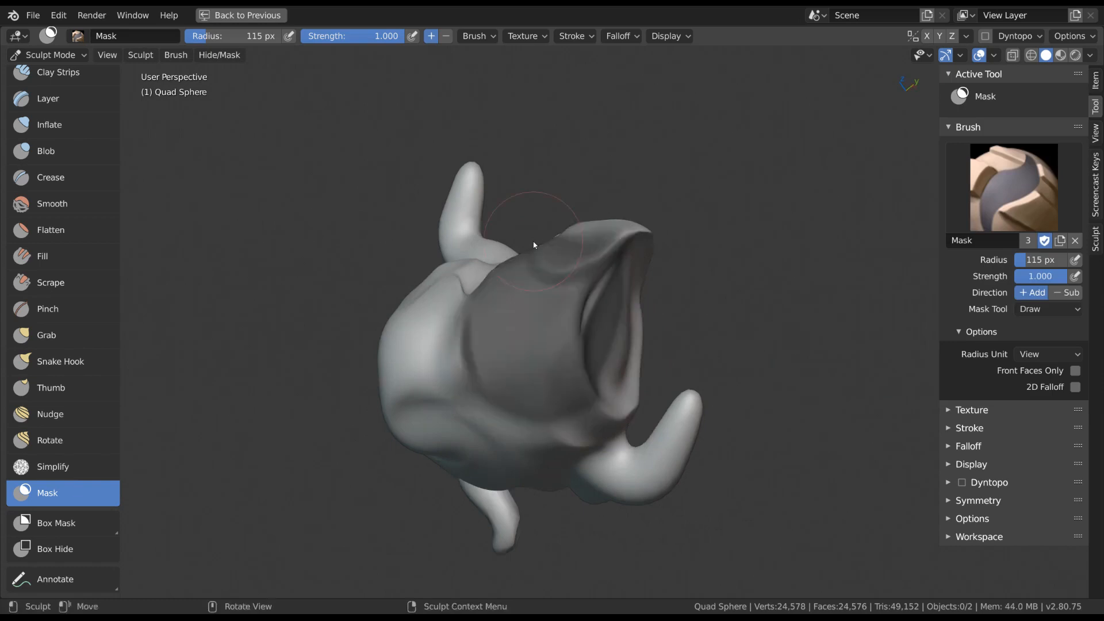
Step: Invert the model's mask twice, and clear the mask completely
mouse_move(555, 340)
middle_mouse_down()
mouse_move(575, 391)
mouse_move(591, 394)
middle_mouse_up()
key("f")
left_click(528, 334)
middle_click_drag(532, 321, 539, 335, "ctrl")
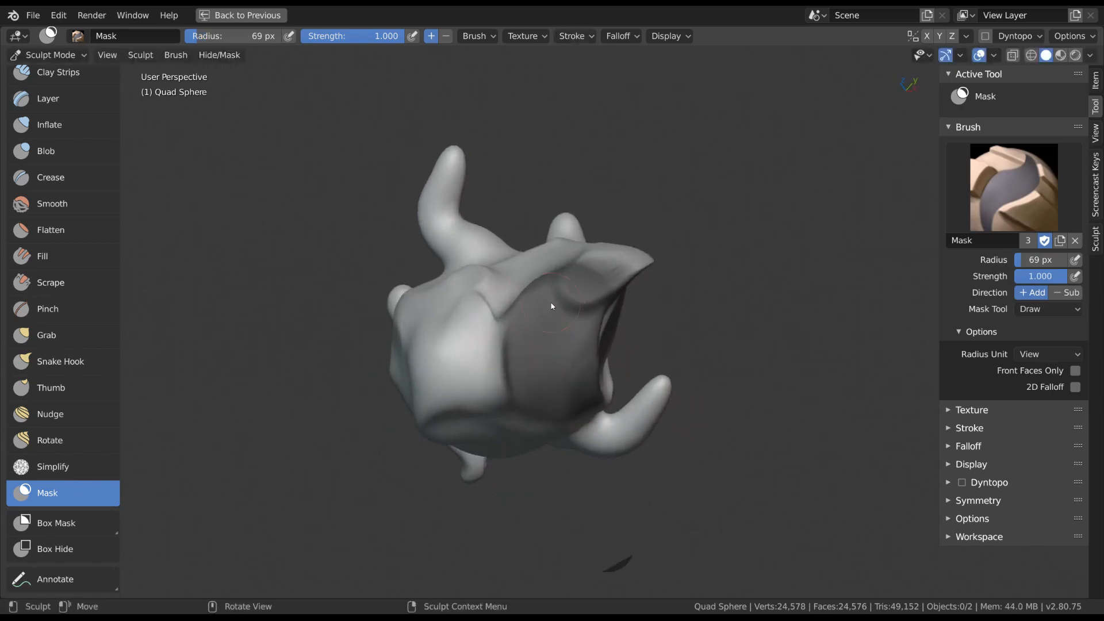
key("ctrl+i")
key("ctrl+i")
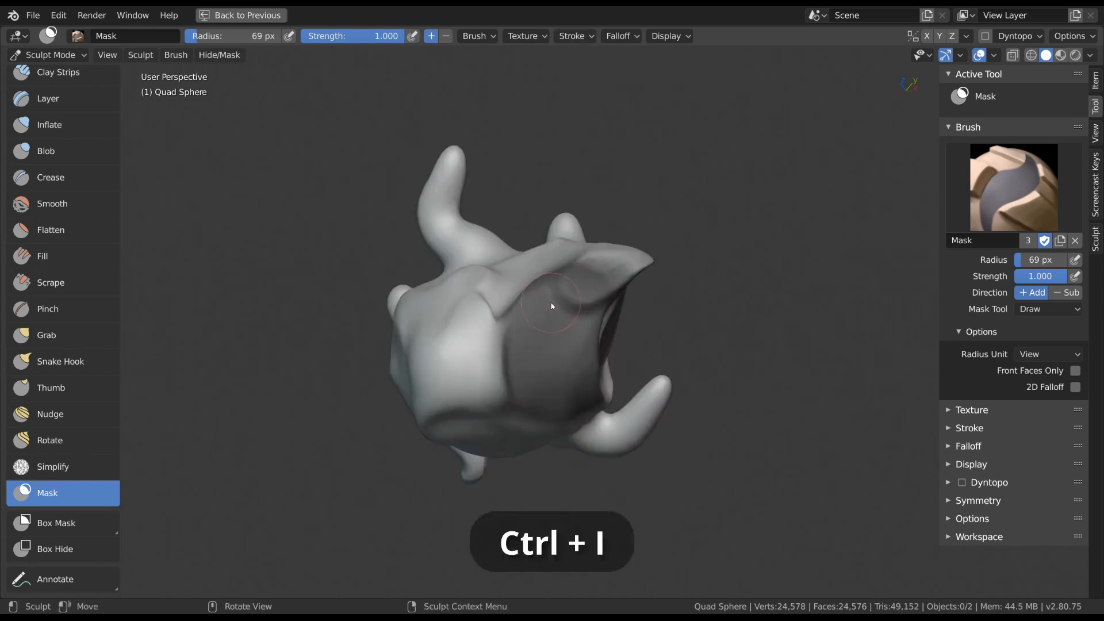
key("alt+m")
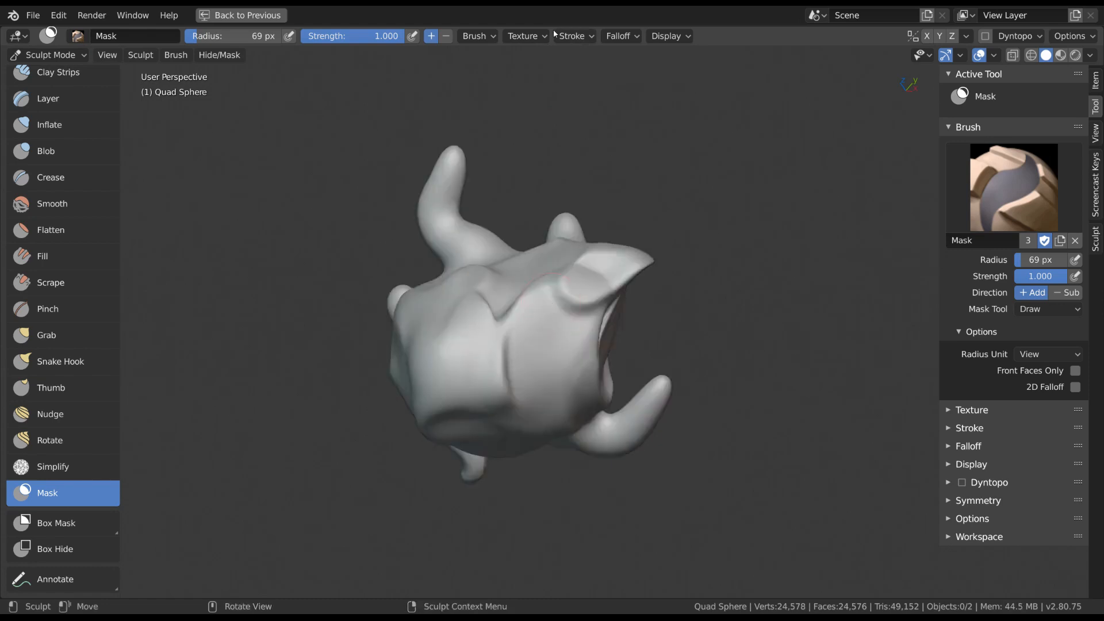
Step: Activate the Box Mask tool and set the mask radius to 82 px
middle_click_drag(598, 365, 547, 322)
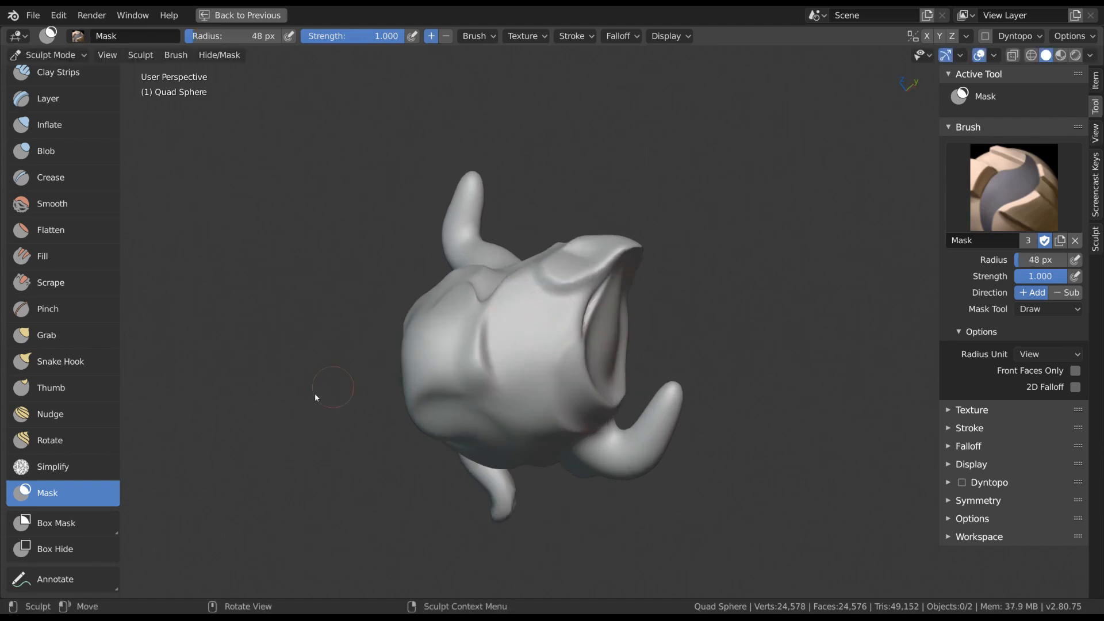
left_click(69, 524)
middle_click_drag(517, 339, 535, 316)
key("f")
left_click(471, 336)
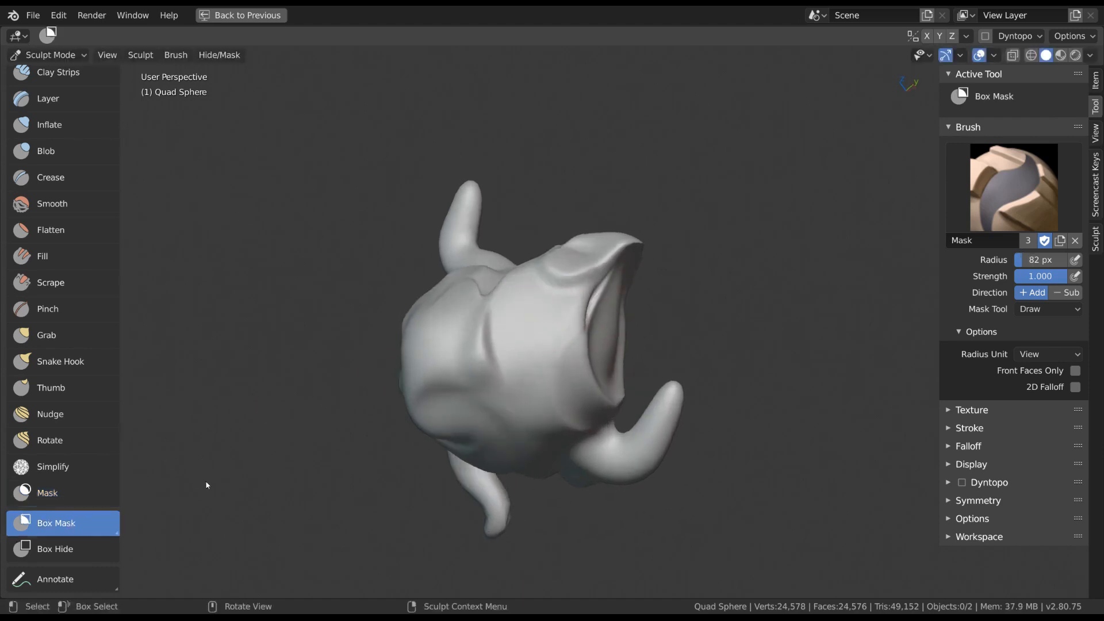
left_click(88, 522)
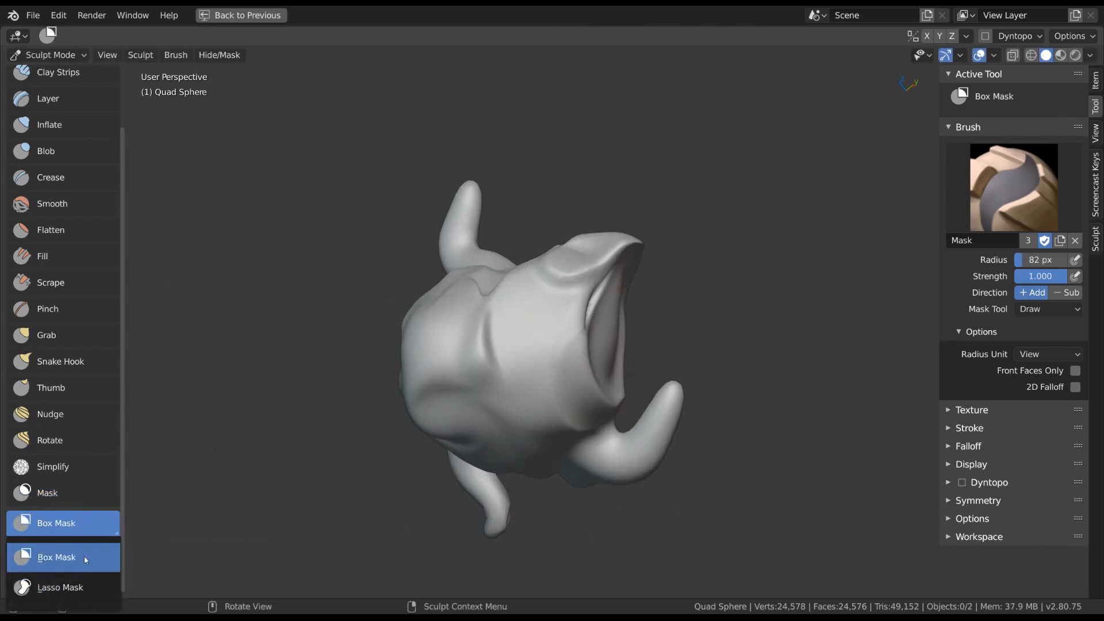
left_click(80, 561)
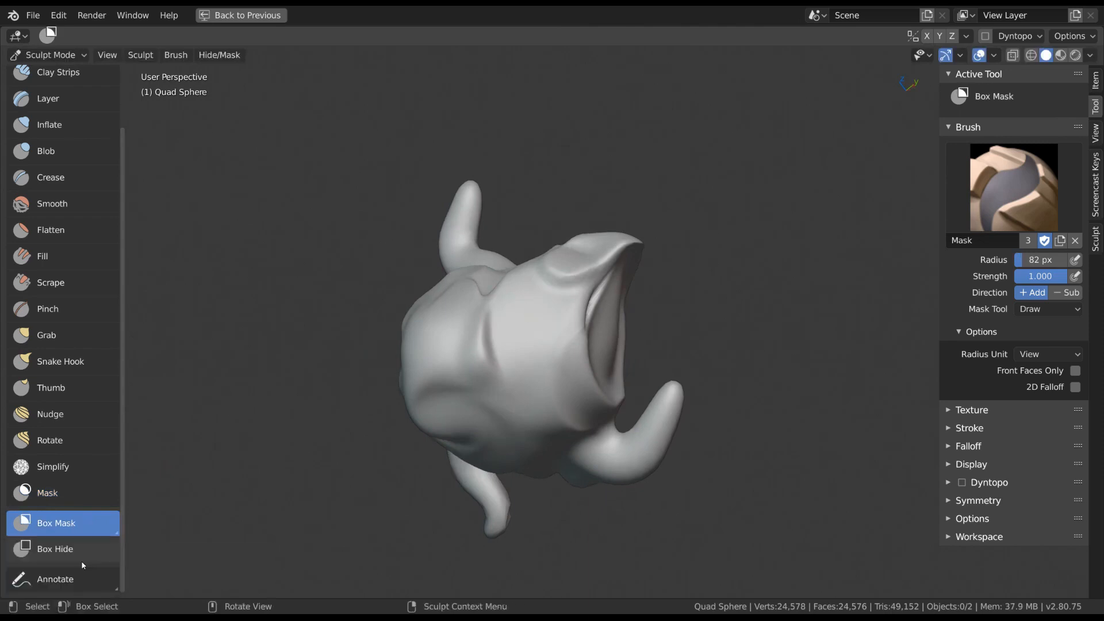
Step: Box-mask a rectangular area on the model's side from two view angles, clearing the mask each time
middle_click_drag(546, 350, 540, 331)
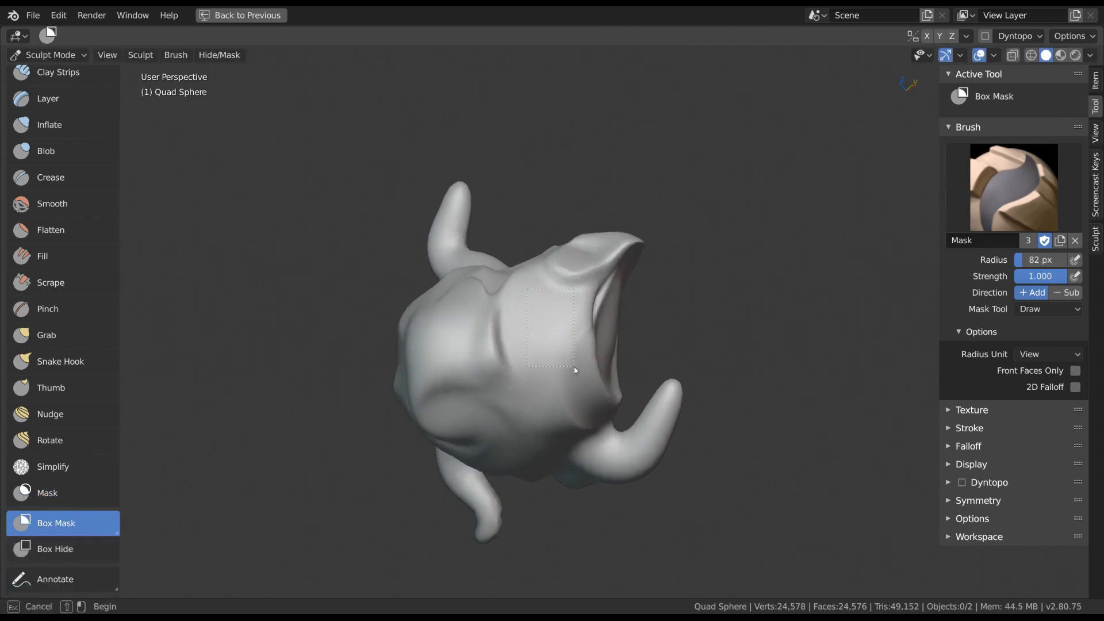
middle_click_drag(600, 354, 576, 352)
left_click_drag(585, 53, 584, 53, "ctrl+shift")
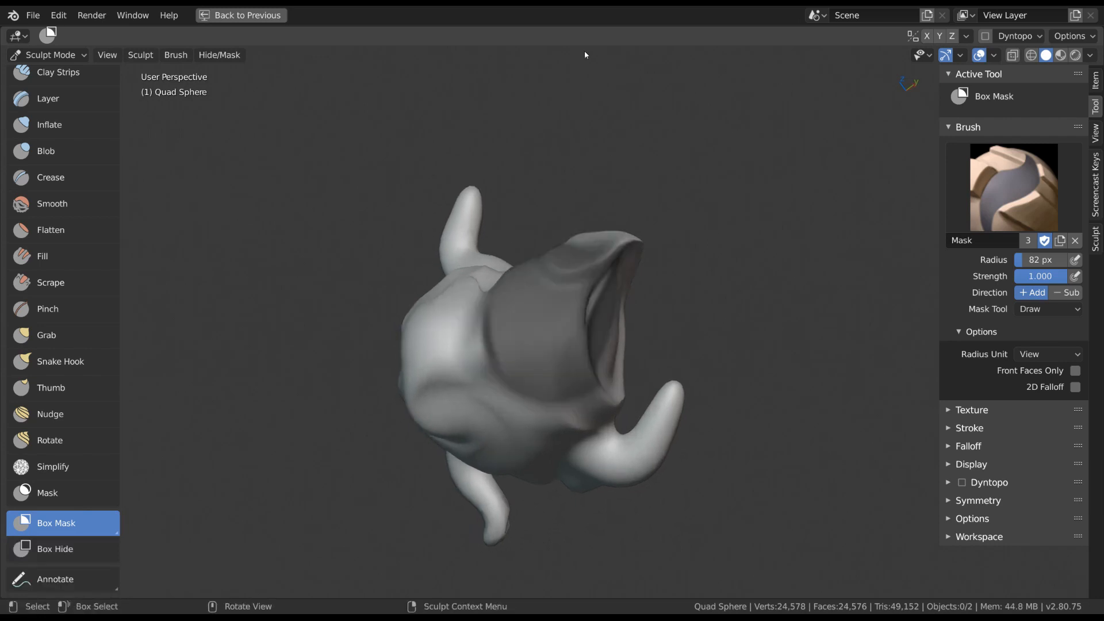
middle_click_drag(584, 327, 564, 313)
key("alt+m")
middle_click_drag(581, 360, 524, 315)
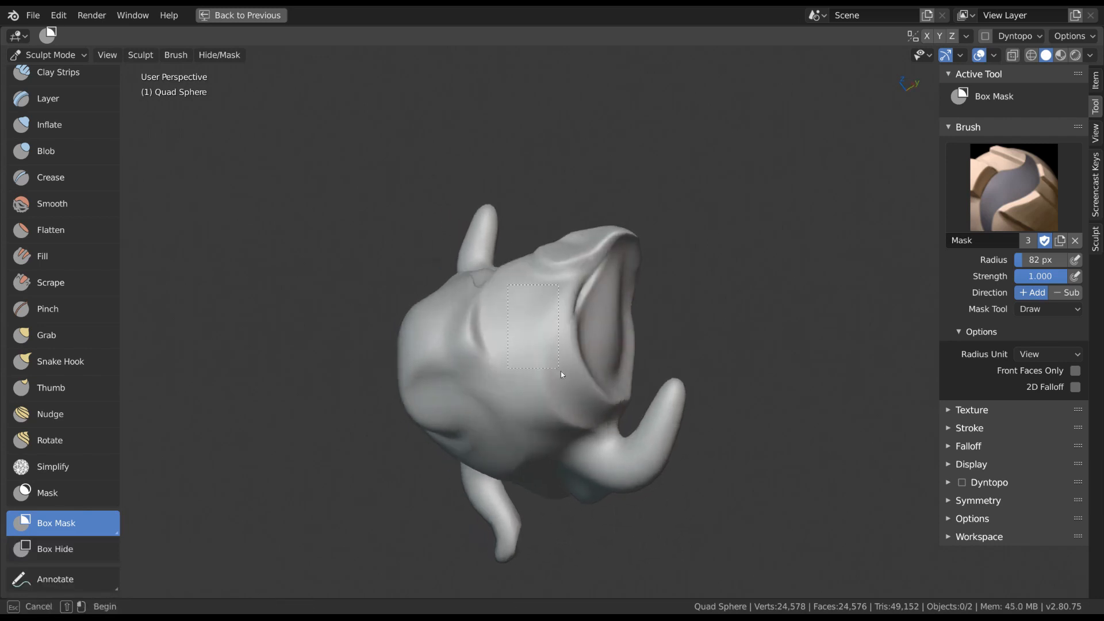
left_click_drag(505, 284, 582, 393)
middle_click_drag(582, 393, 434, 367)
key("alt+m")
Step: With the Mask brush active, mask large areas of the horns and body using box and lasso masking, and clear the mask
left_click(58, 493)
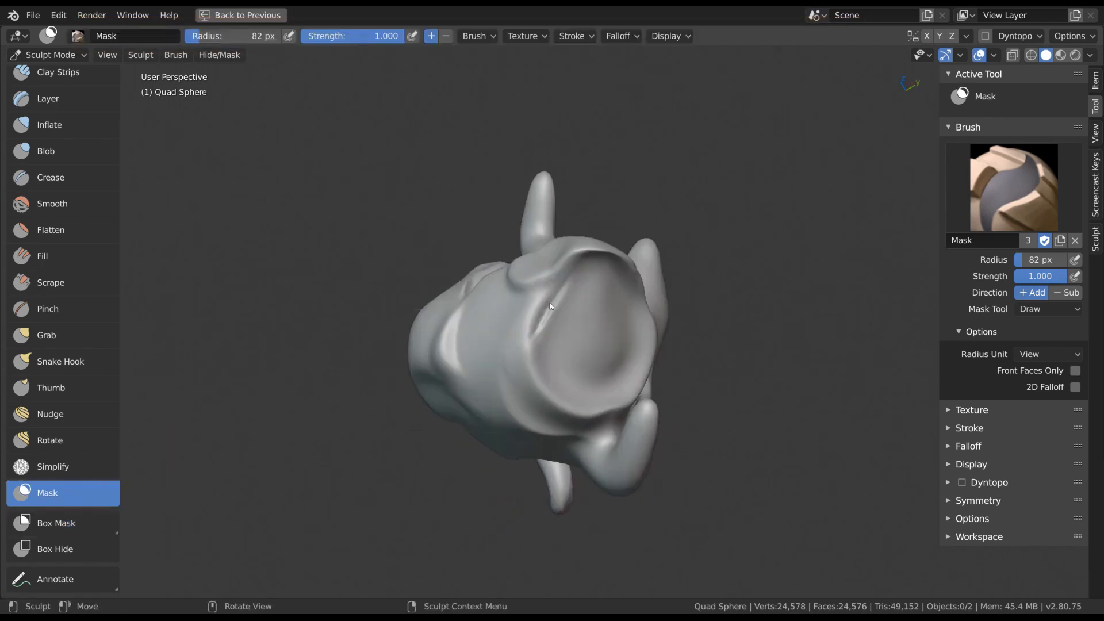
middle_click_drag(551, 306, 572, 259)
left_click_drag(554, 183, 713, 370)
mouse_move(714, 370)
middle_mouse_down()
mouse_move(649, 334)
mouse_move(504, 302)
mouse_move(460, 259)
middle_mouse_up()
key("b")
mouse_move(422, 217)
left_mouse_down()
mouse_move(377, 437)
mouse_move(490, 315)
mouse_move(585, 153)
mouse_move(549, 243)
left_mouse_up()
mouse_move(549, 243)
middle_mouse_down()
mouse_move(717, 356)
mouse_move(662, 357)
mouse_move(726, 316)
mouse_move(816, 323)
middle_mouse_up()
middle_click_drag(670, 315, 507, 263)
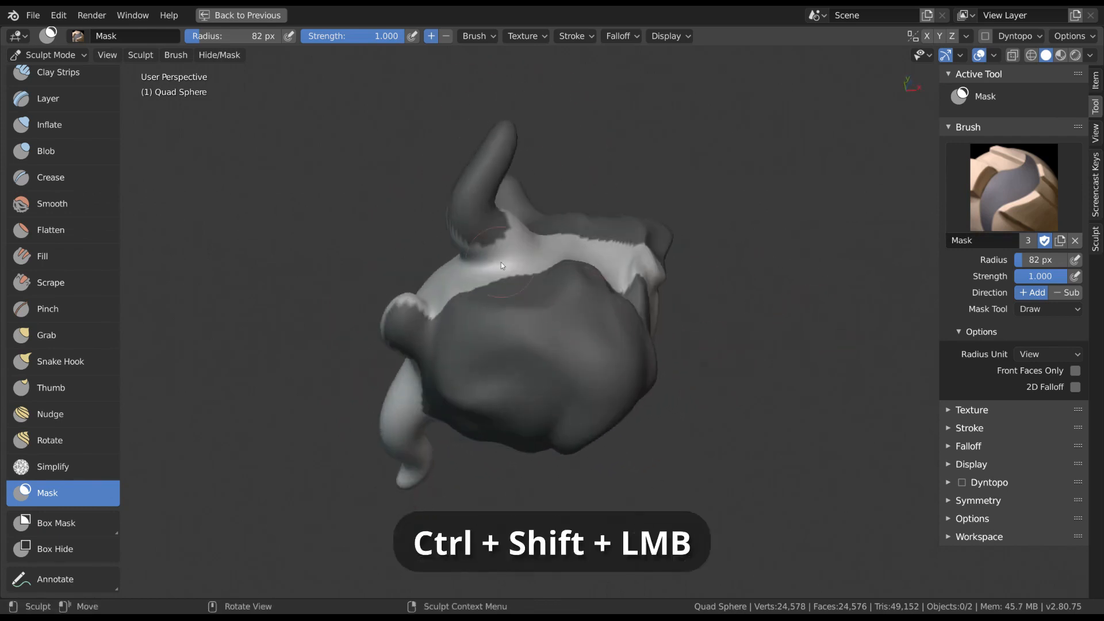
middle_click_drag(637, 412, 536, 302)
key("alt+m")
Step: Lasso-mask a rounded area through the middle of the model, and clear the mask
mouse_move(536, 302)
left_mouse_down()
mouse_move(557, 273)
mouse_move(494, 362)
mouse_move(584, 358)
left_mouse_up()
mouse_move(512, 356)
middle_mouse_down()
mouse_move(700, 365)
mouse_move(686, 351)
middle_mouse_up()
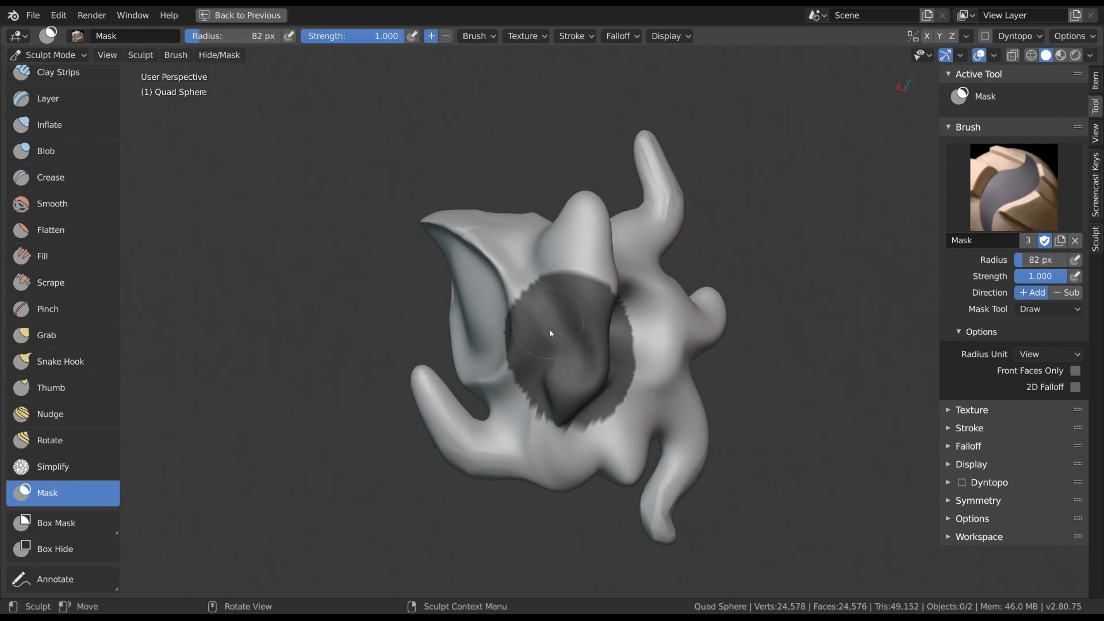
mouse_move(606, 378)
middle_mouse_down()
mouse_move(574, 329)
mouse_move(565, 368)
mouse_move(657, 345)
mouse_move(768, 347)
mouse_move(688, 314)
mouse_move(630, 327)
middle_mouse_up()
key("alt+m")
Step: Hide the model's protruding open end with the Box Hide tool
left_click(95, 550)
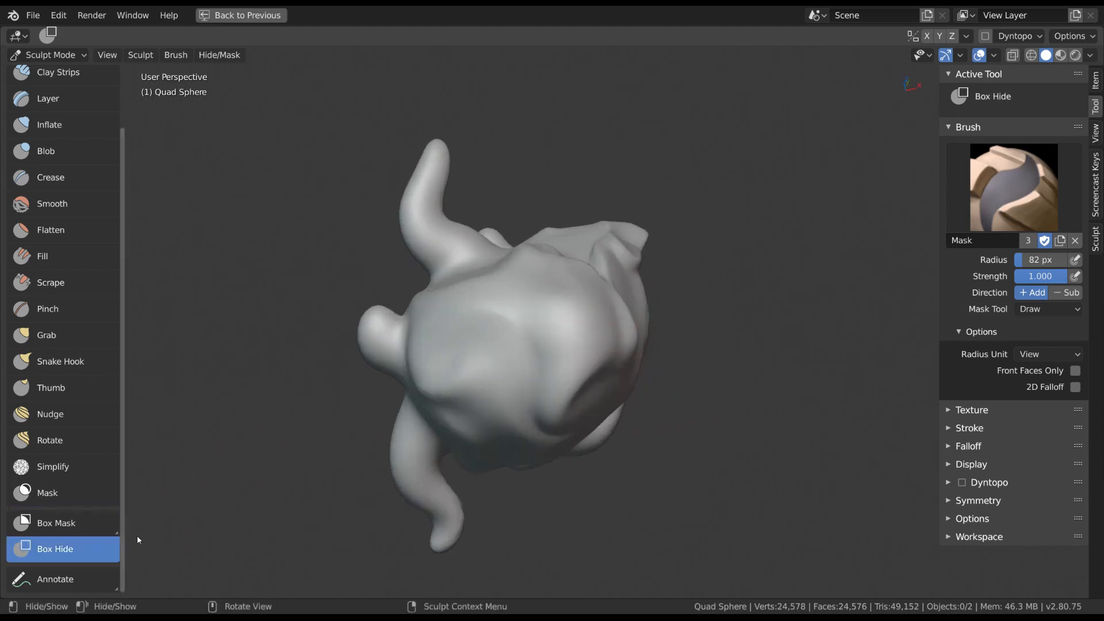
middle_click_drag(612, 366, 581, 323)
left_click_drag(569, 187, 726, 361)
mouse_move(726, 369)
middle_mouse_down()
mouse_move(611, 370)
mouse_move(596, 464)
mouse_move(725, 439)
mouse_move(572, 321)
mouse_move(578, 284)
mouse_move(632, 291)
middle_mouse_up()
Step: Pull the visible surface beside the hidden region's edge upward with a resized Grab brush
key("f")
left_click(631, 286)
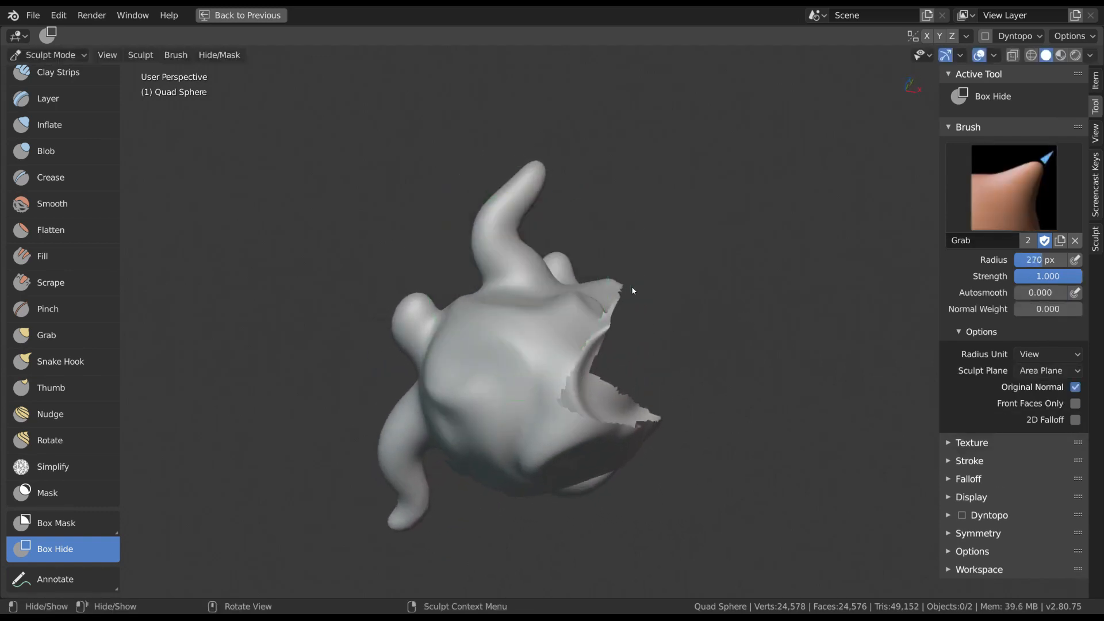
mouse_move(609, 293)
left_mouse_down()
mouse_move(644, 259)
mouse_move(642, 268)
left_mouse_up()
left_click(79, 287)
left_click(78, 333)
key("f")
left_click(624, 299)
mouse_move(604, 302)
left_mouse_down()
mouse_move(626, 260)
mouse_move(598, 236)
mouse_move(636, 261)
mouse_move(593, 253)
left_mouse_up()
Step: Switch the partly hidden model to Edit Mode, reveal all hidden geometry and deselect everything
key("Tab")
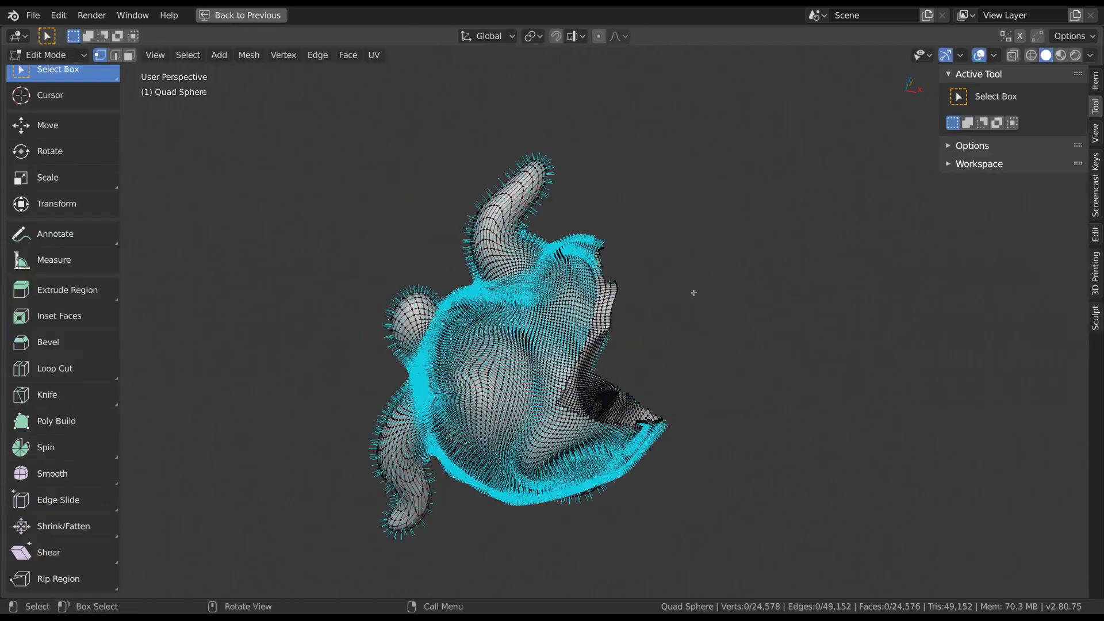
middle_click_drag(693, 292, 659, 305)
key("alt+h")
key("alt+a")
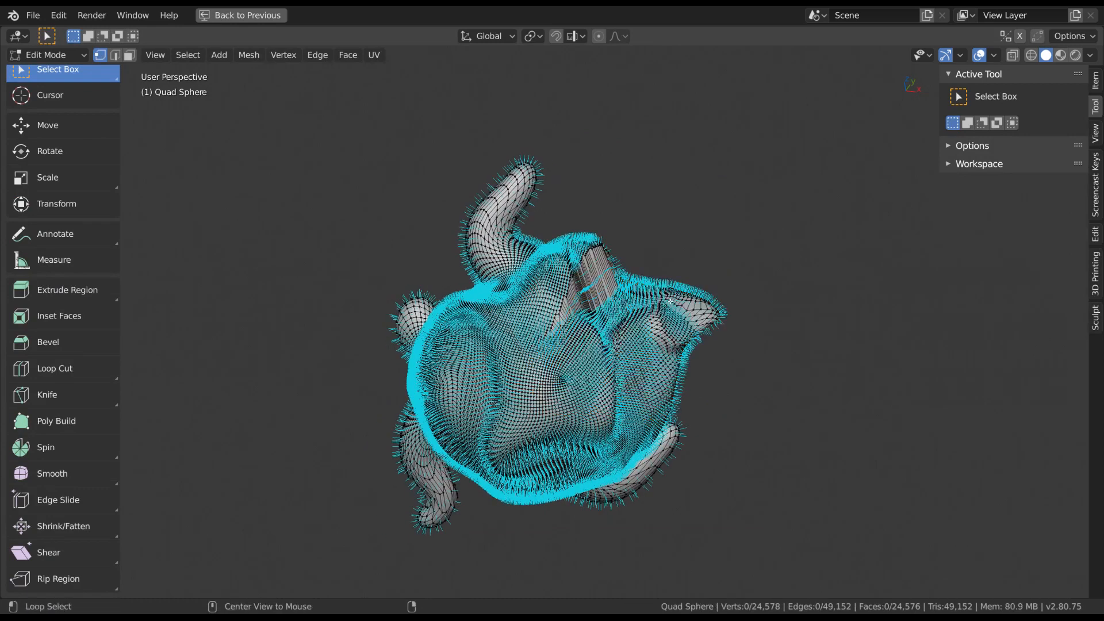
Step: Turn off the face normals display in the viewport overlays
scroll(670, 301, "up", 2)
left_click(993, 55)
left_click(935, 557)
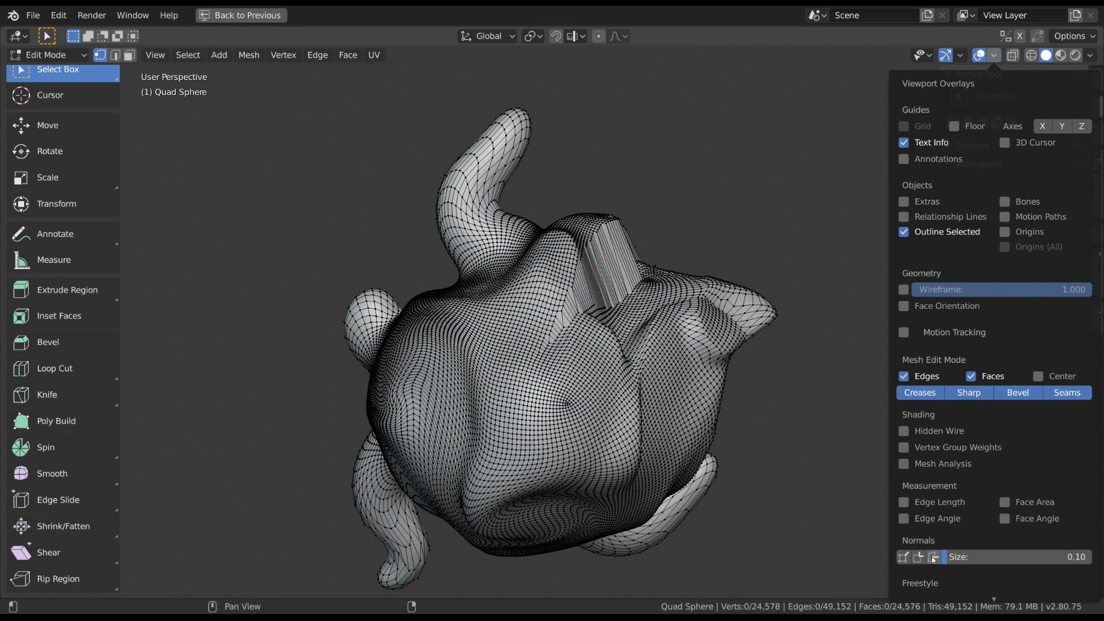
Step: Circle-select a small patch of vertices beside the model's pointed side, hide it, and return to Sculpt Mode
key("c")
mouse_move(691, 331)
left_mouse_down()
mouse_move(655, 322)
mouse_move(687, 337)
left_mouse_up()
key("Escape")
key("h")
key("Tab")
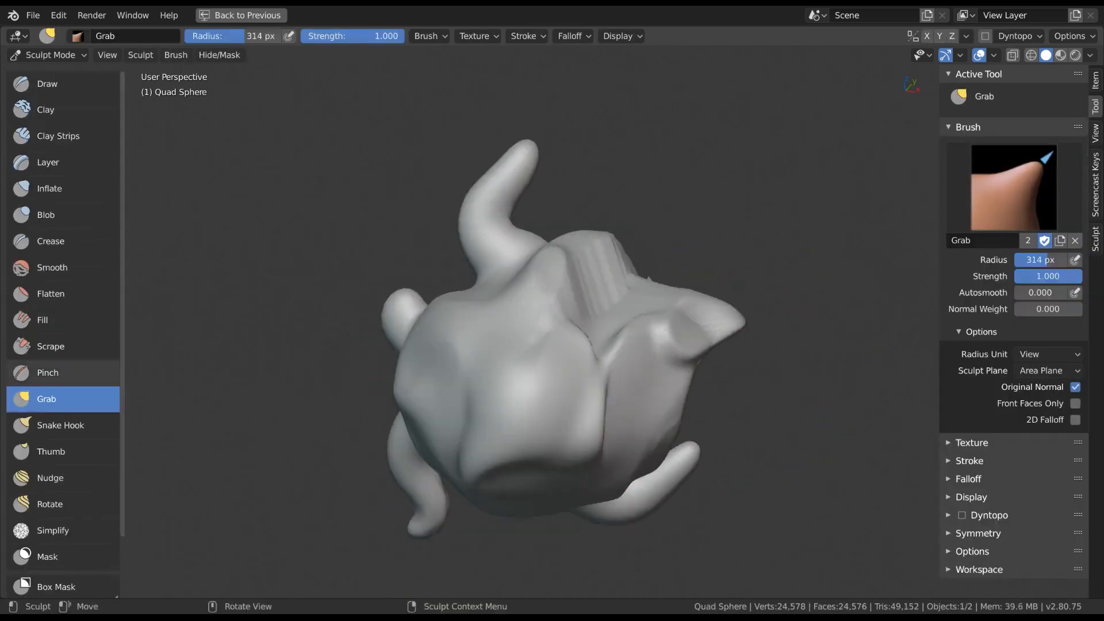
Step: Draw a freehand zigzag note in the empty space beside the model with the Annotate tool
scroll(64, 368, "down", 3)
left_click(55, 579)
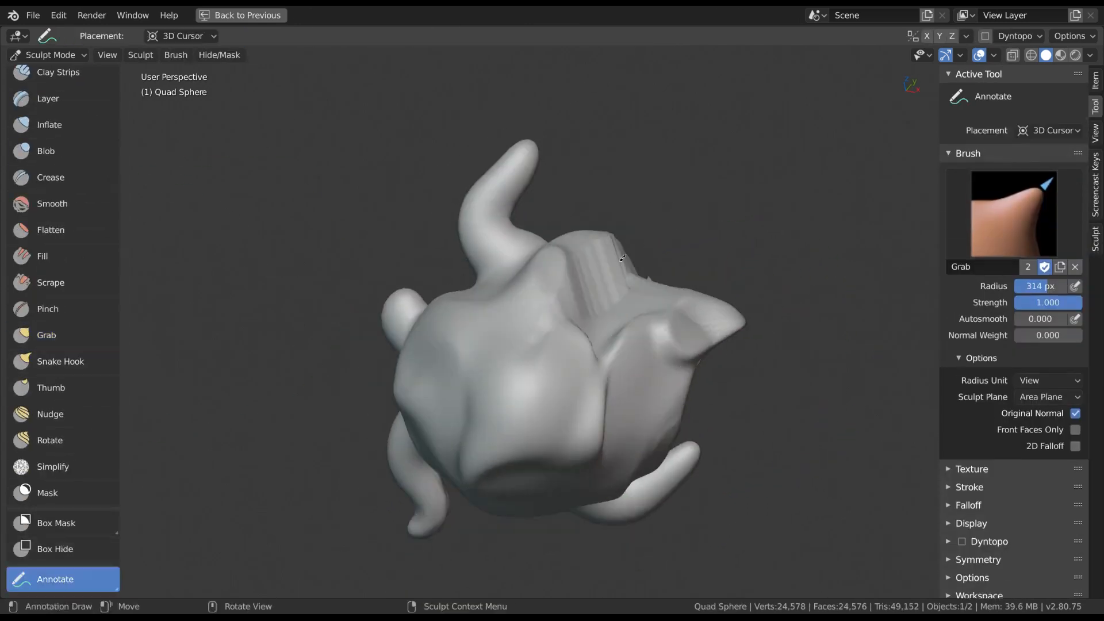
left_click_drag(643, 171, 661, 182)
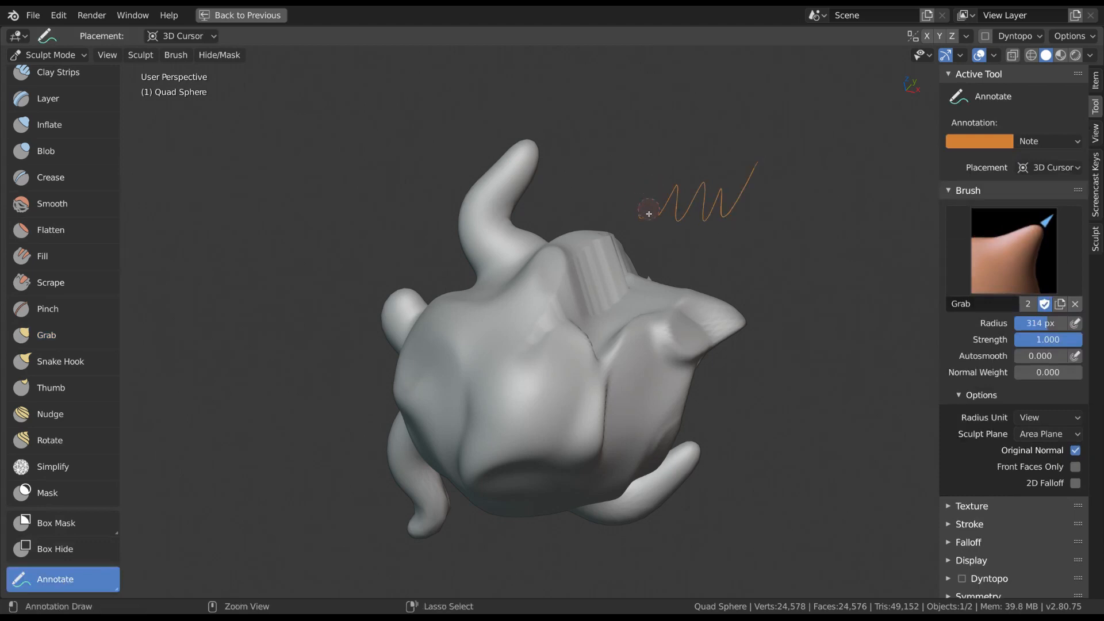
scroll(84, 205, "up", 3)
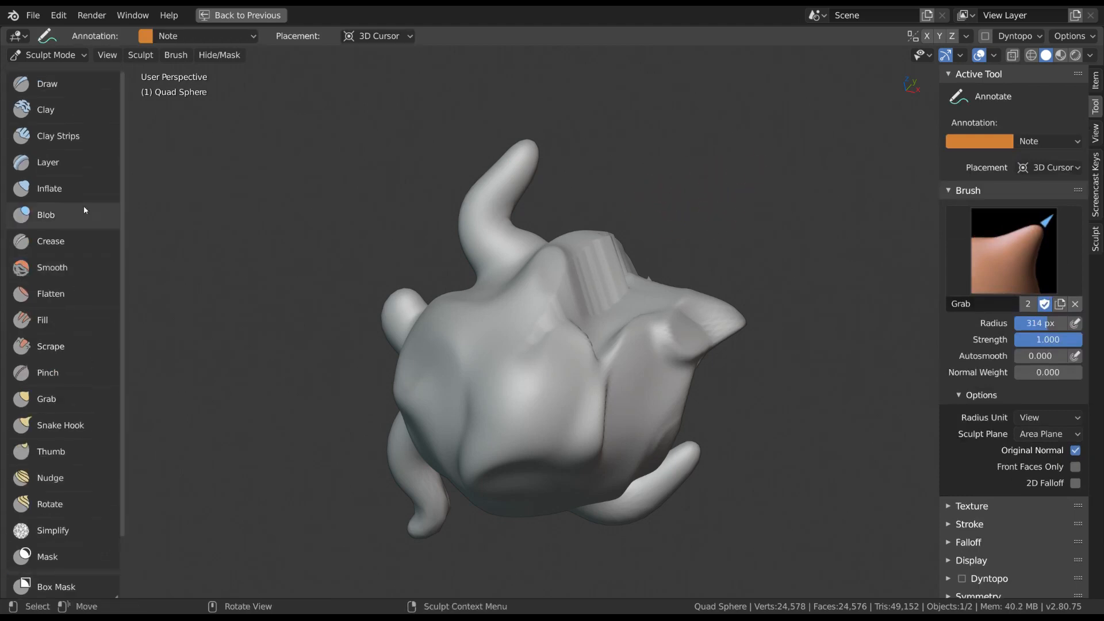
Step: Switch to the Draw brush and set its radius to 198 px
left_click(81, 83)
middle_click_drag(639, 312, 608, 329)
key("f")
left_click(604, 318)
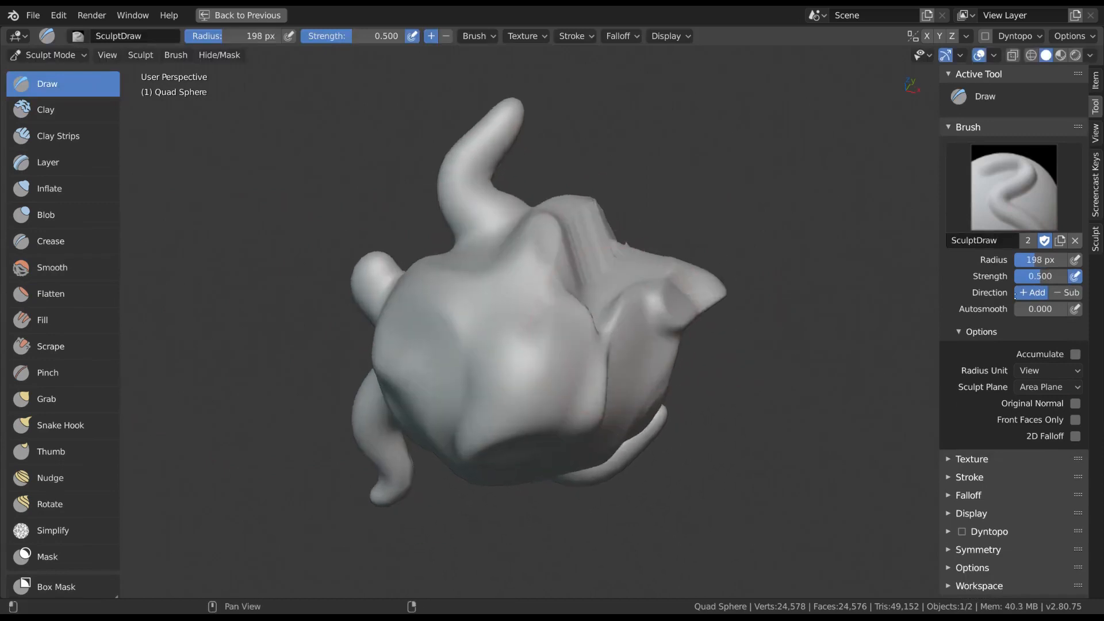
Step: Review the Draw brush's texture, stroke, falloff, display, dyntopo, symmetry and general options, plus its pop-up brush options
left_click(992, 477)
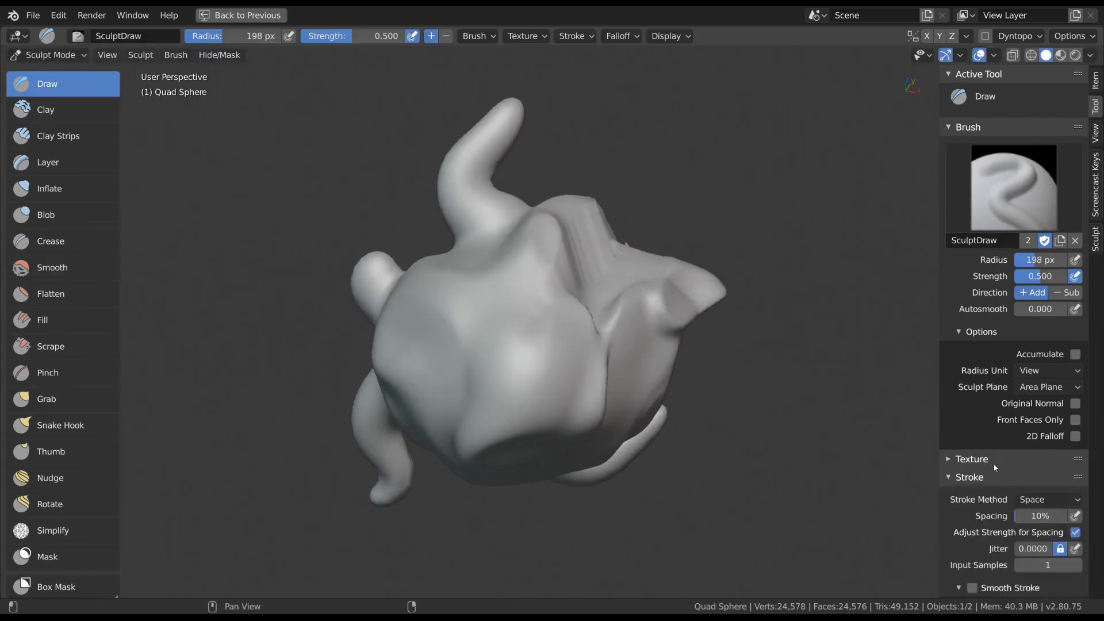
left_click(996, 460)
scroll(996, 464, "down", 8)
scroll(1010, 298, "down", 10)
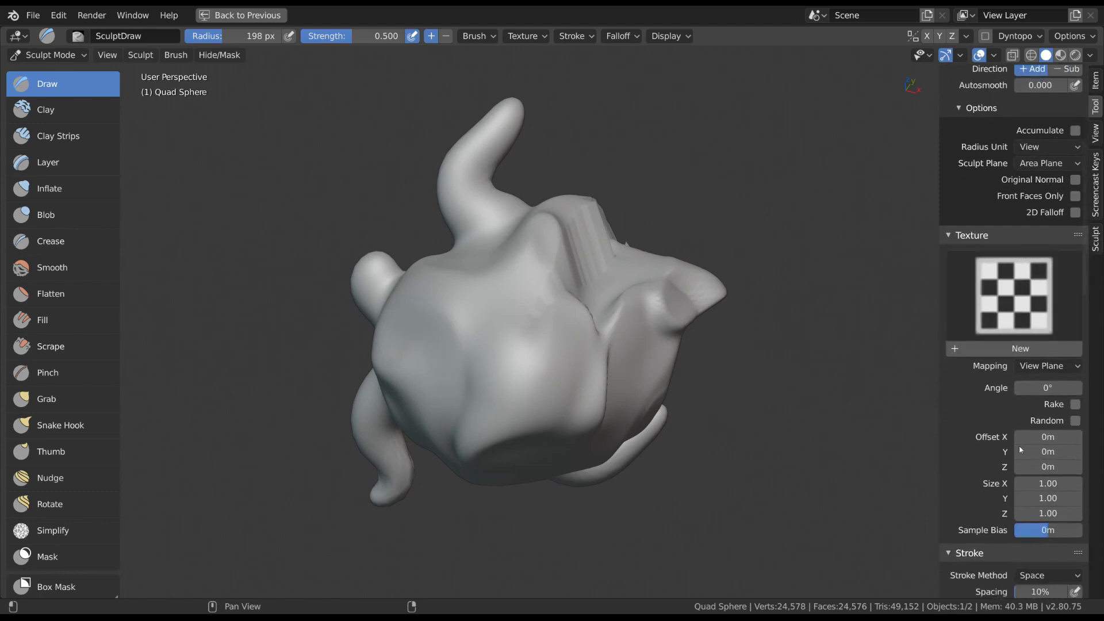
scroll(1022, 313, "down", 9)
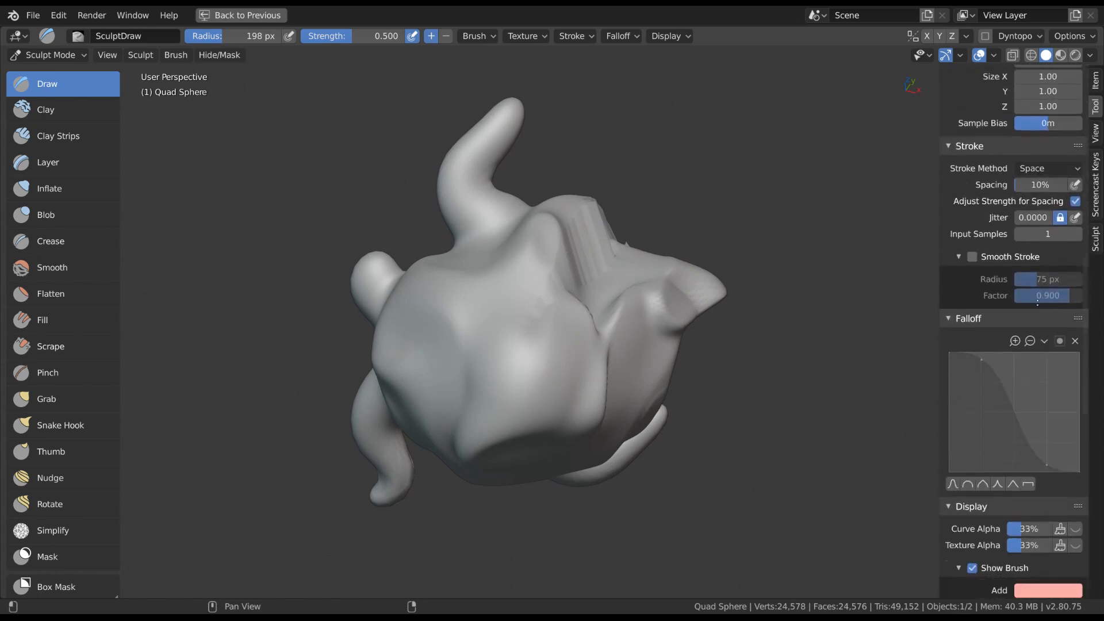
scroll(1025, 428, "down", 12)
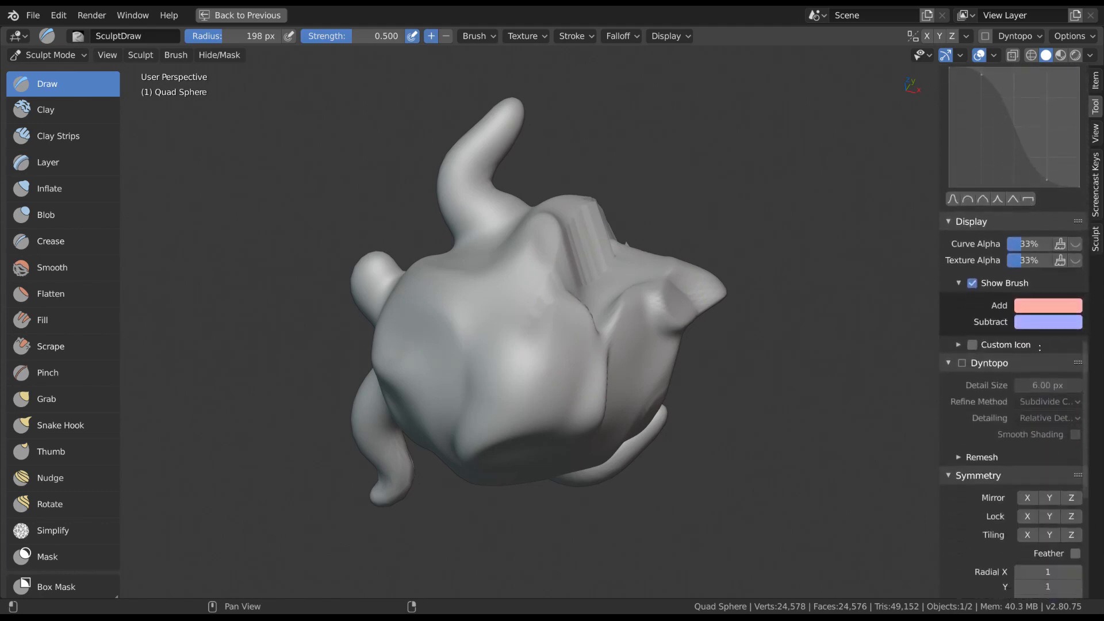
scroll(1040, 253, "down", 2)
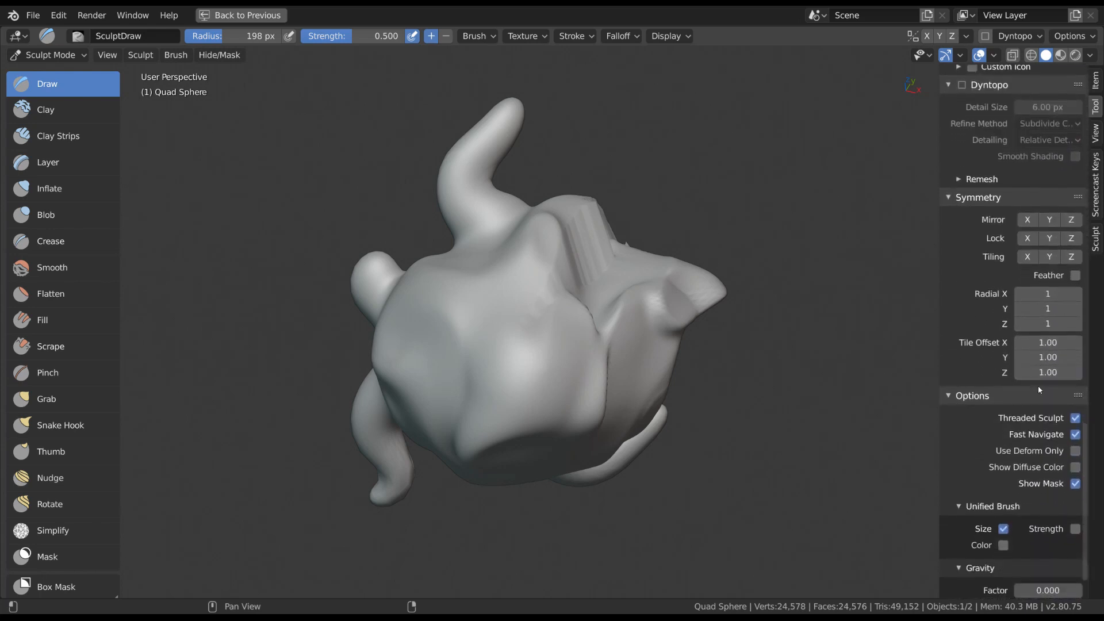
right_click(1071, 409)
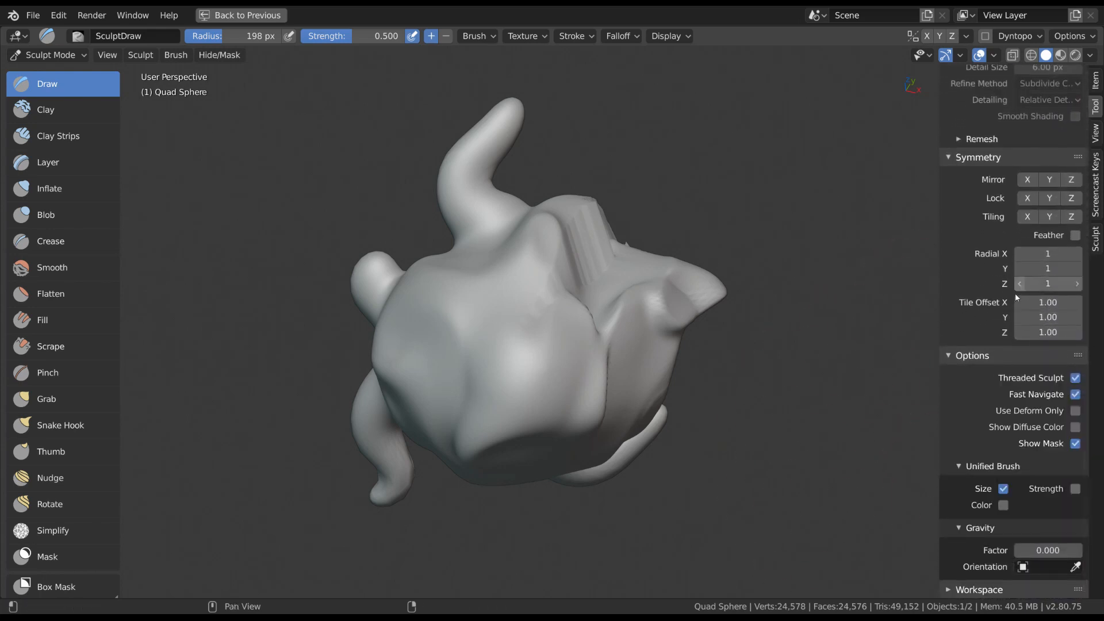
left_click(476, 35)
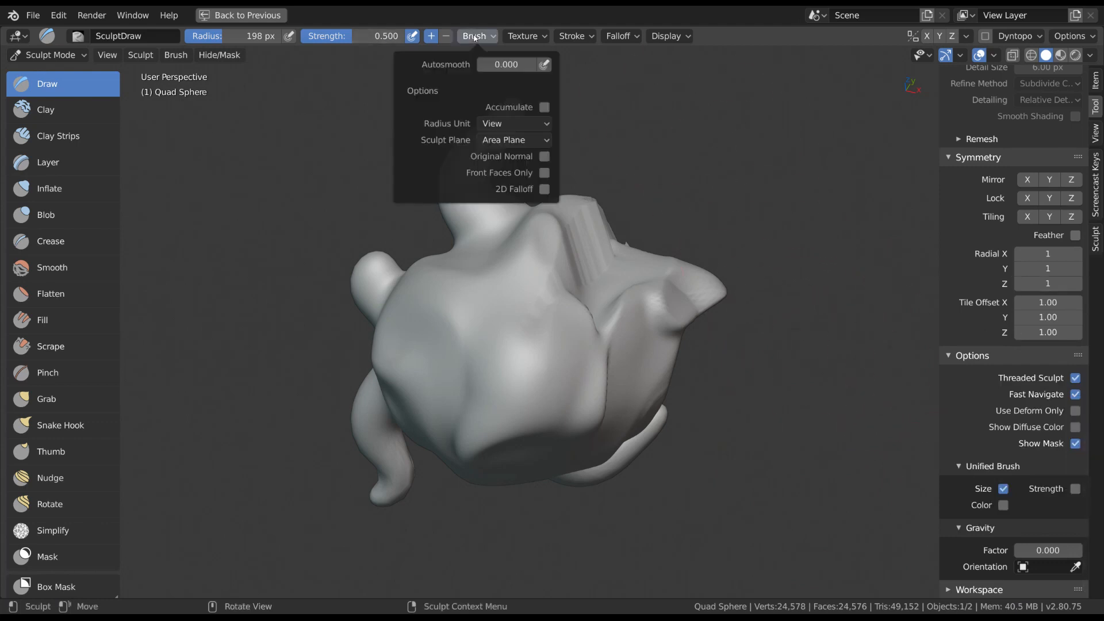
scroll(1012, 345, "up", 15)
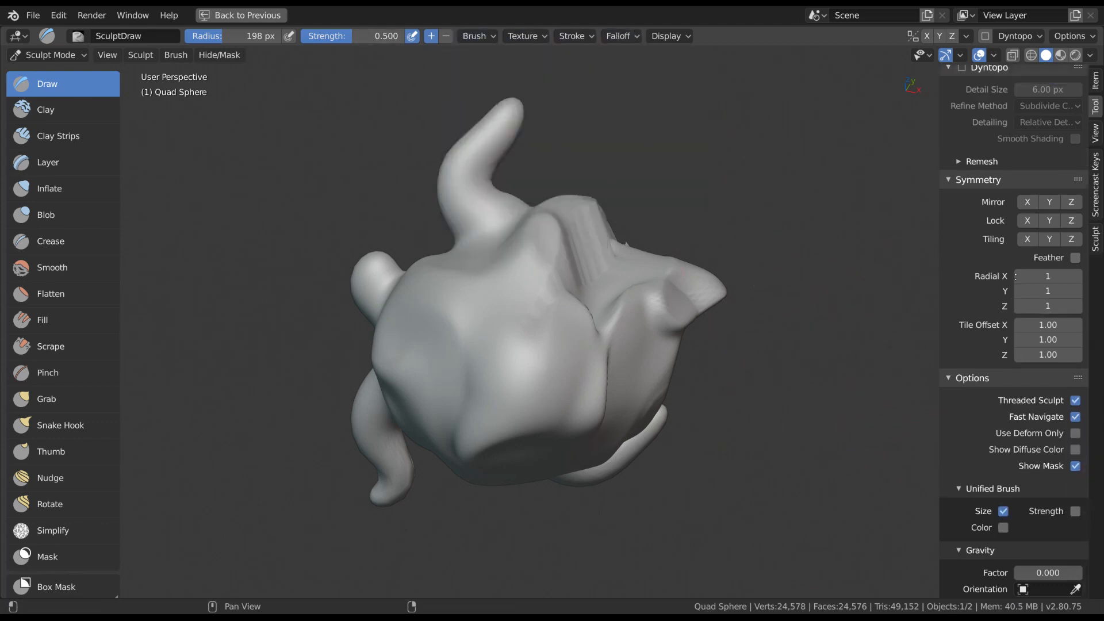
Step: Restore the full workspace layout and expand the Draw brush's settings in the Properties editor to review them
key("ctrl+space")
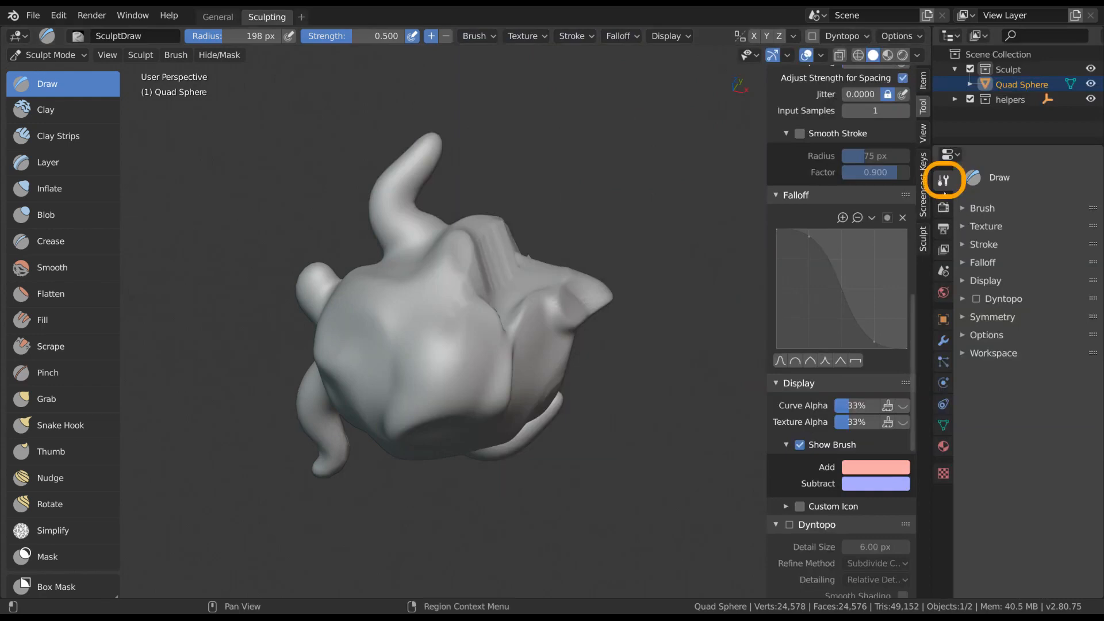
left_click_drag(1013, 282, 1018, 198)
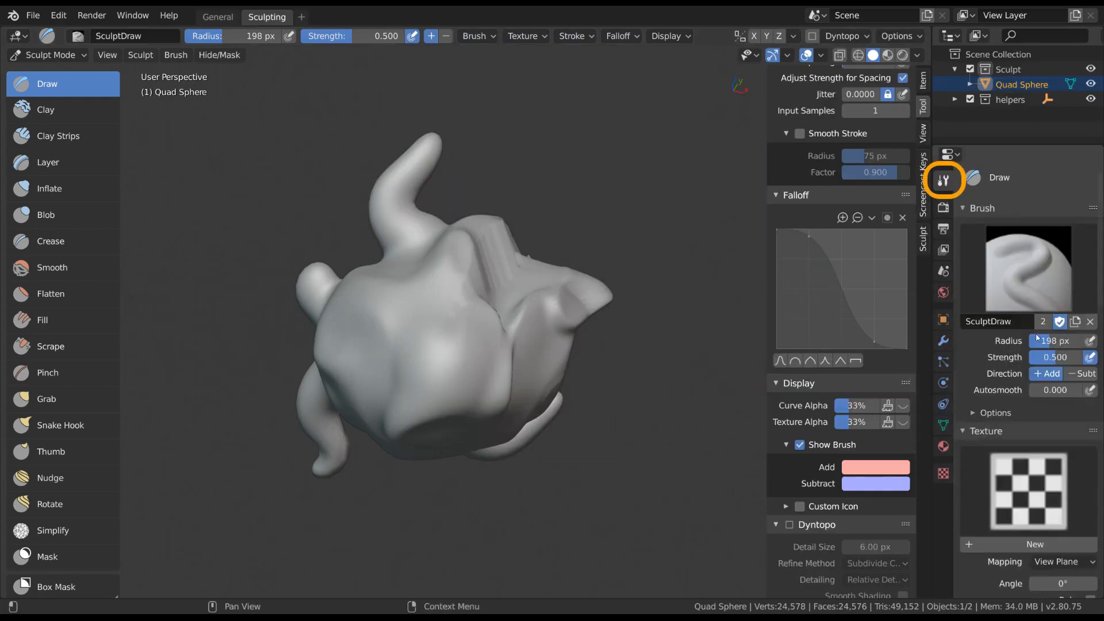
scroll(1058, 262, "down", 11)
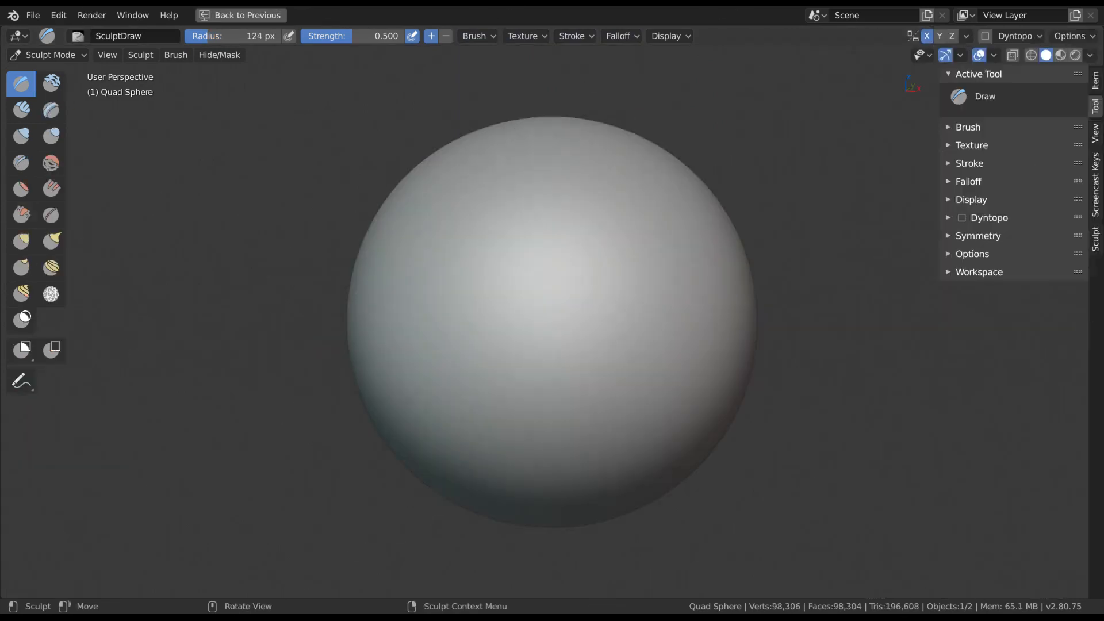
Step: Set the Draw brush's radius to 177 px and strength to 0.685, and expand its brush settings
middle_click_drag(601, 308, 594, 318, "shift")
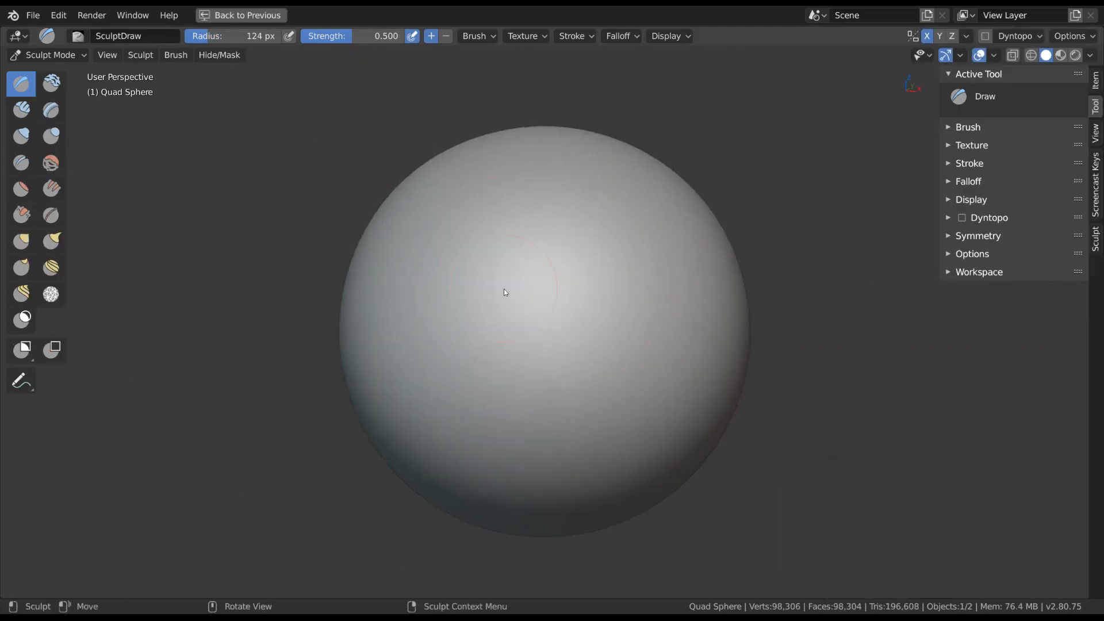
left_click_drag(266, 35, 219, 35)
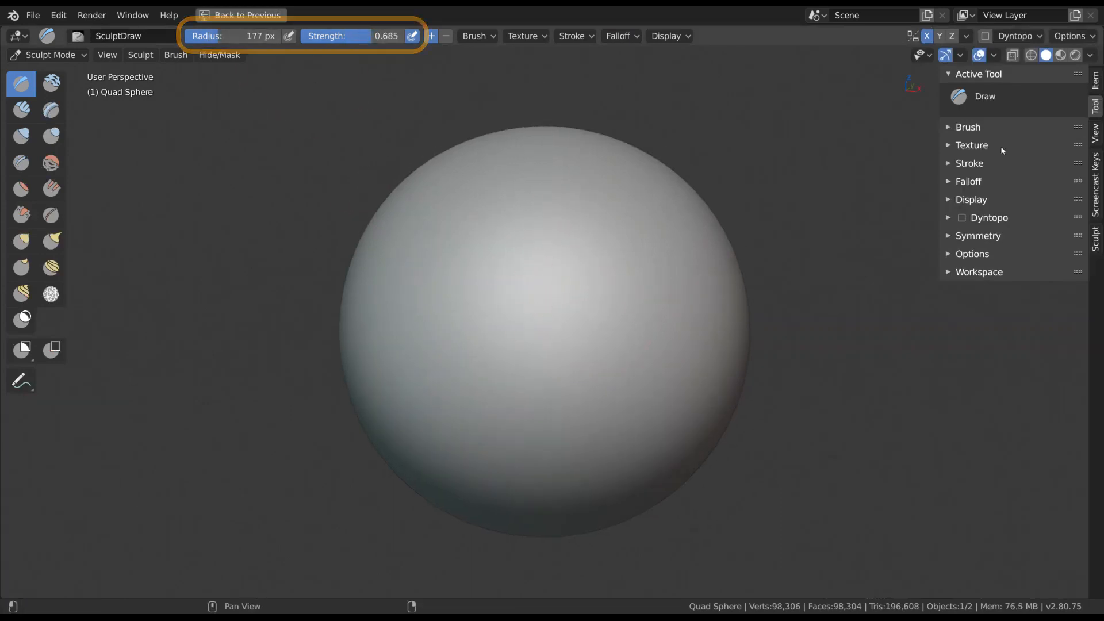
left_click(997, 127)
Step: Compare the settings of the Smooth, Pinch and Grab brushes, ending back on the Draw brush
left_click(51, 162)
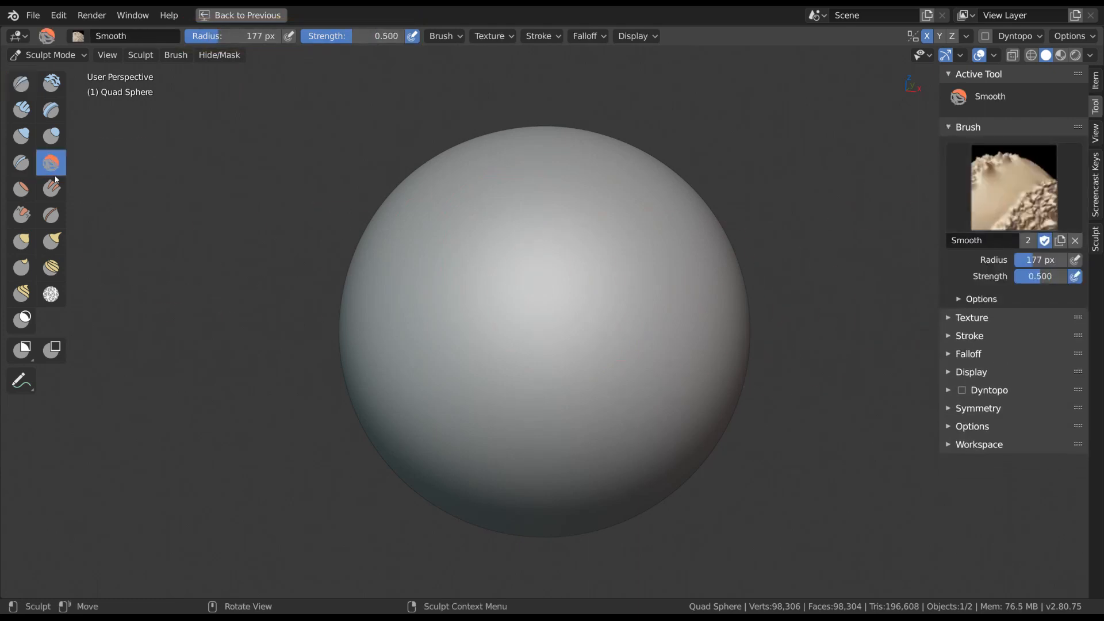
left_click(51, 214)
left_click(21, 241)
left_click(22, 84)
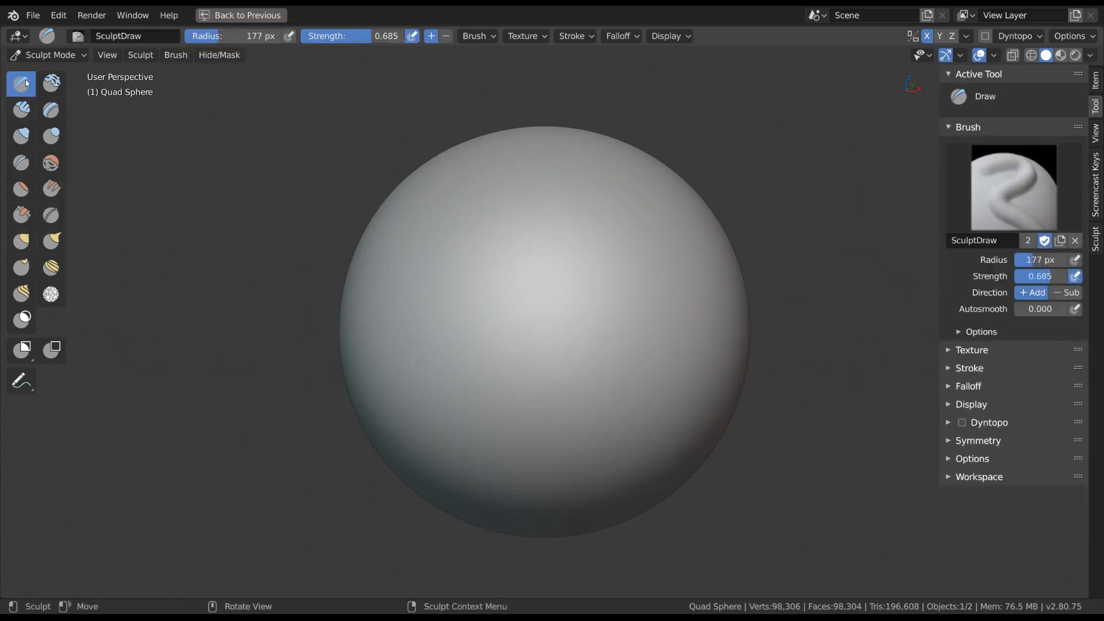
Step: Interactively set the Draw brush's strength to 1.000 and its radius to 138 px over the sphere
key("f")
left_click(540, 301)
key("shift+f")
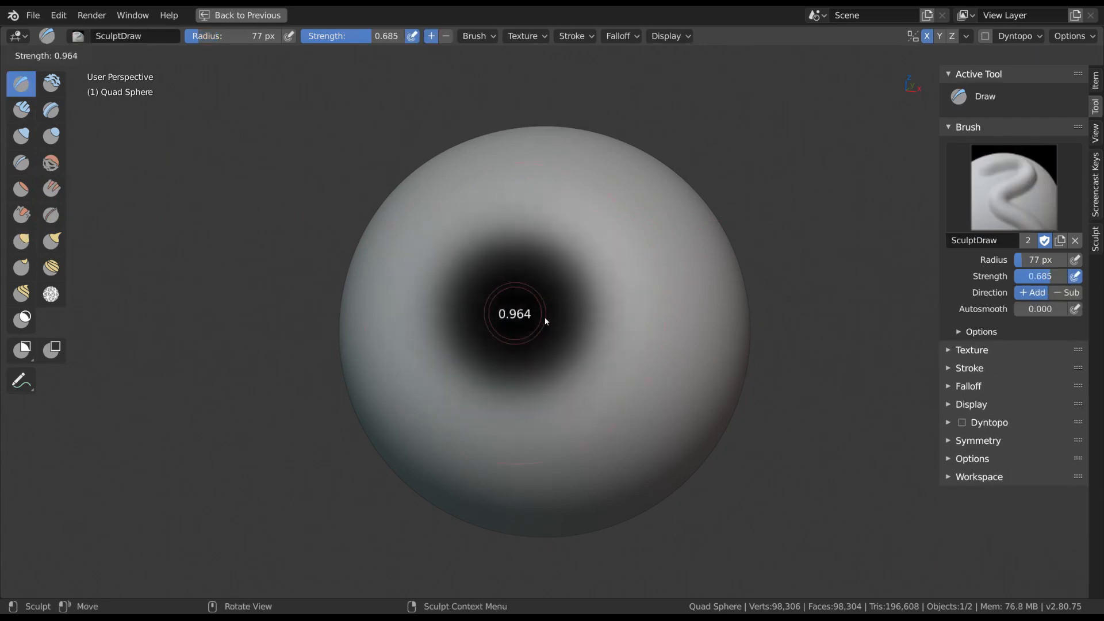
left_click(578, 321)
key("f")
left_click(596, 316)
middle_click_drag(594, 314, 589, 310, "ctrl")
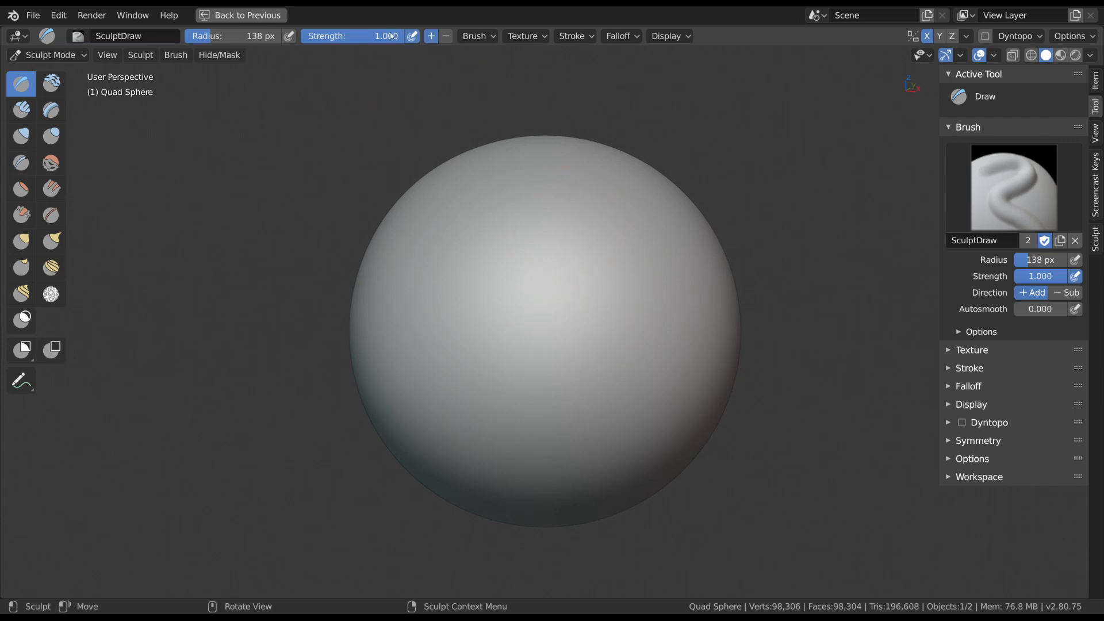
Step: Sculpt a curling mirrored stroke on the sphere with the Draw brush while toggling its strength pressure sensitivity
key("f")
right_click(551, 288)
left_click(414, 36)
mouse_move(569, 210)
left_mouse_down()
mouse_move(544, 345)
mouse_move(582, 443)
mouse_move(660, 349)
left_mouse_up()
left_click_drag(599, 378, 600, 377)
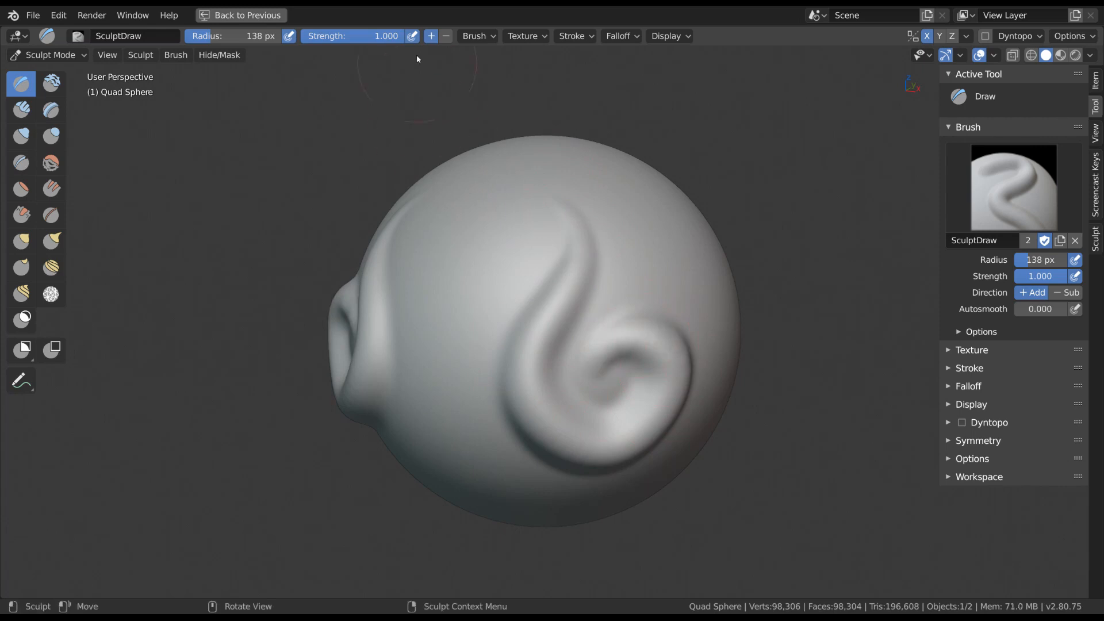
Step: Sculpt one more stroke over the curl and undo all the test strokes on the sphere
mouse_move(605, 185)
left_mouse_down()
mouse_move(650, 236)
mouse_move(552, 242)
mouse_move(571, 315)
left_mouse_up()
key("ctrl+z")
key("ctrl+z")
key("ctrl+z")
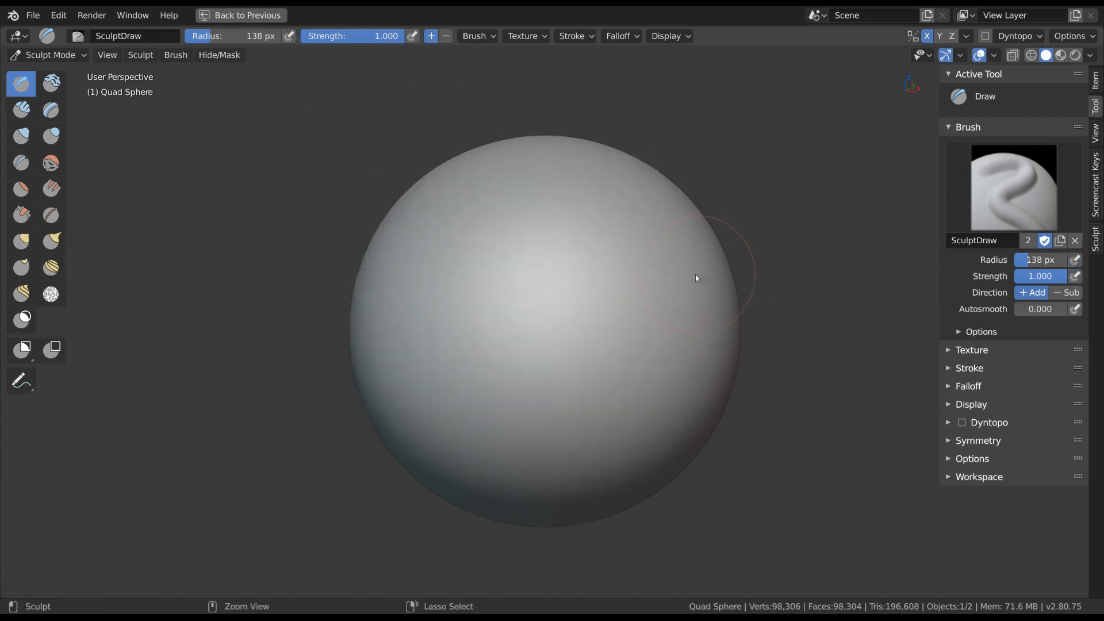
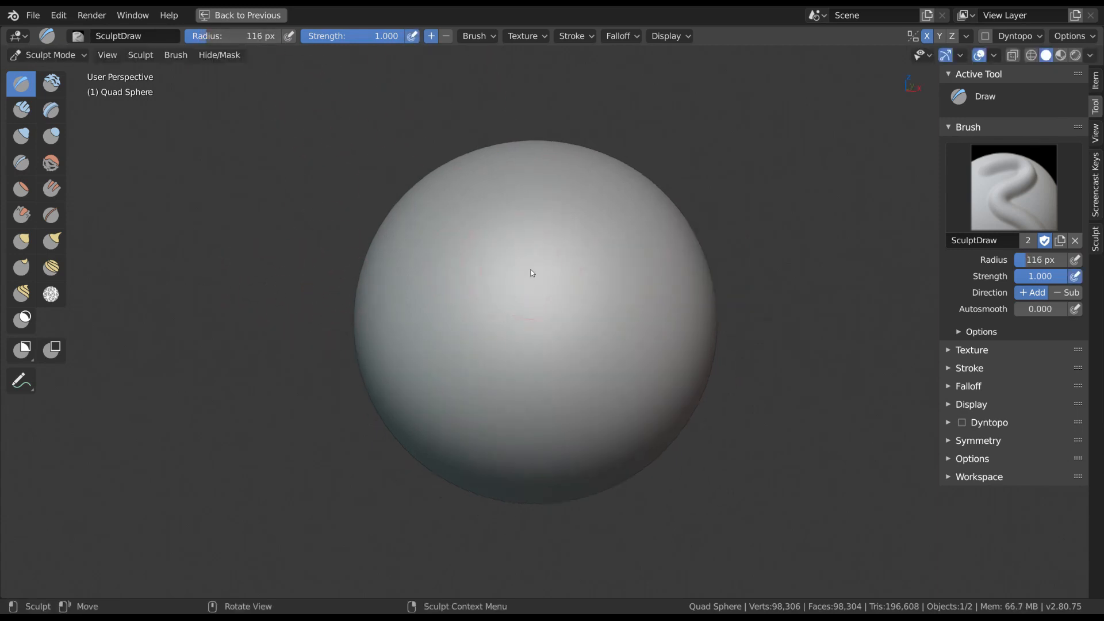
Step: Sculpt adjoining raised and recessed vertical strokes on the sphere, and switch the brush direction to Subtract and back to Add
mouse_move(532, 273)
left_mouse_down()
mouse_move(519, 253)
mouse_move(576, 265)
mouse_move(575, 225)
mouse_move(584, 275)
left_mouse_up()
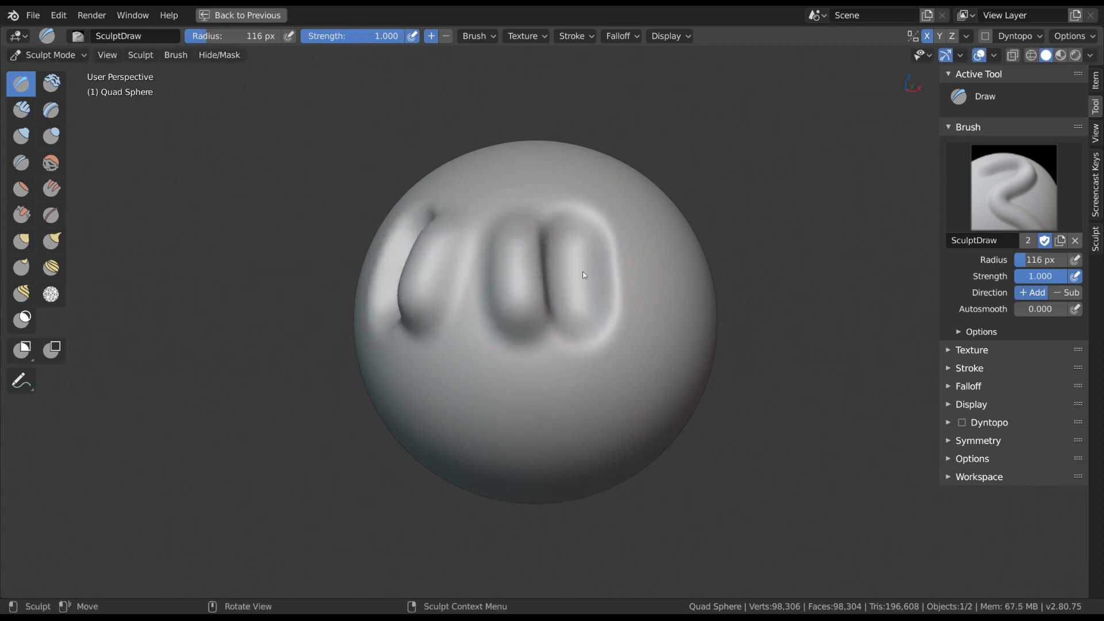
middle_click_drag(584, 275, 569, 284)
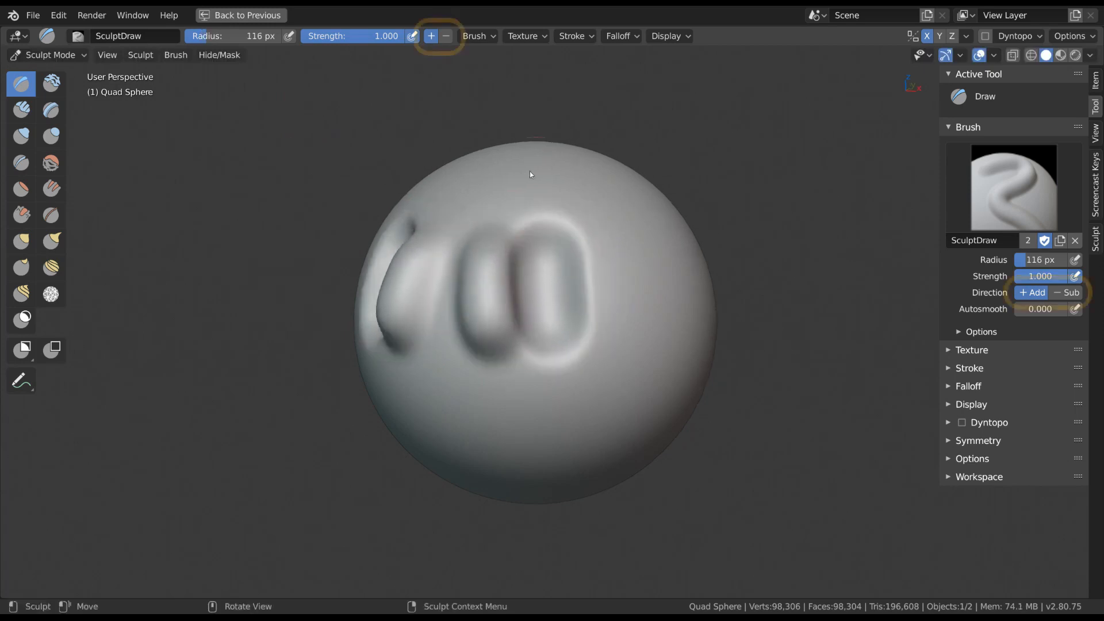
left_click(435, 37)
left_click(447, 37)
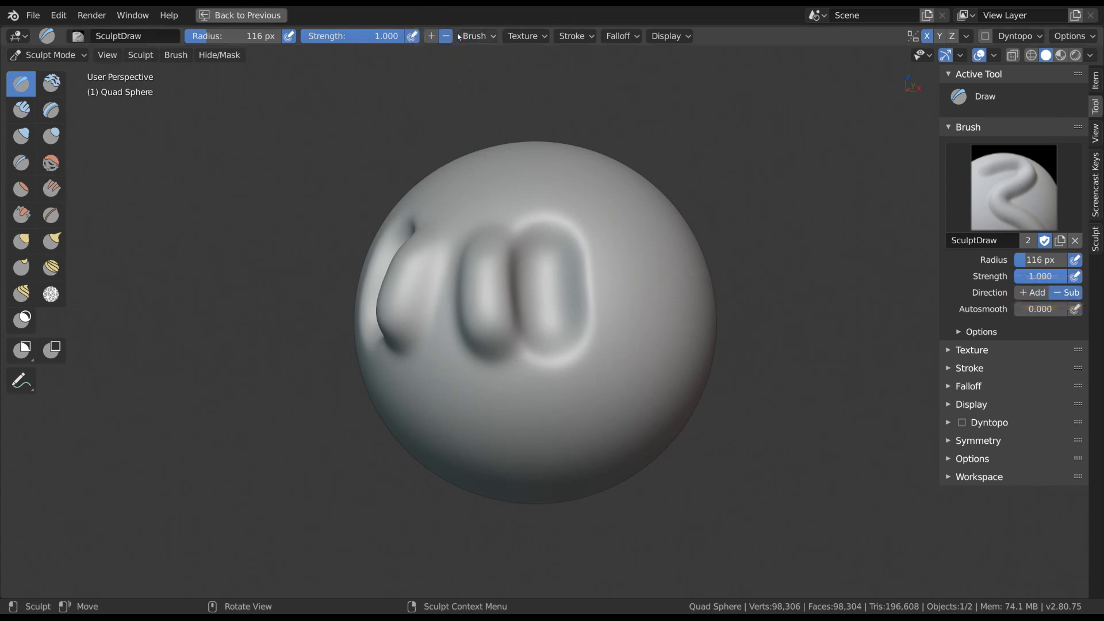
left_click(434, 37)
Step: Resize the Draw brush and sculpt two short vertical strokes side by side next to the earlier ones
mouse_move(596, 299)
middle_mouse_down()
mouse_move(585, 306)
mouse_move(606, 295)
mouse_move(591, 312)
middle_mouse_up()
key("f")
left_click(602, 299)
key("f")
left_click(587, 317)
left_click_drag(576, 287, 571, 352)
middle_click_drag(592, 315, 577, 313)
left_click_drag(583, 274, 582, 352)
Step: Pull two areas of the sphere's side upward using the Grab brush with a 242 px radius, and open its brush options
key("g")
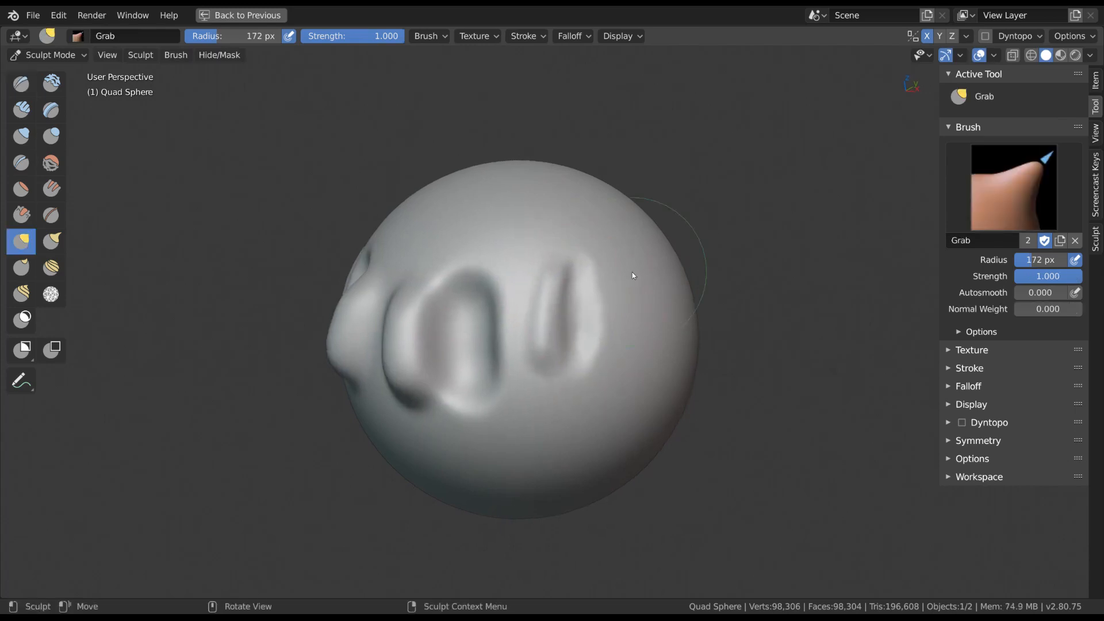
key("f")
left_click(624, 274)
mouse_move(623, 274)
left_mouse_down()
mouse_move(616, 331)
mouse_move(658, 159)
left_mouse_up()
mouse_move(611, 367)
left_mouse_down()
mouse_move(596, 396)
mouse_move(639, 290)
left_mouse_up()
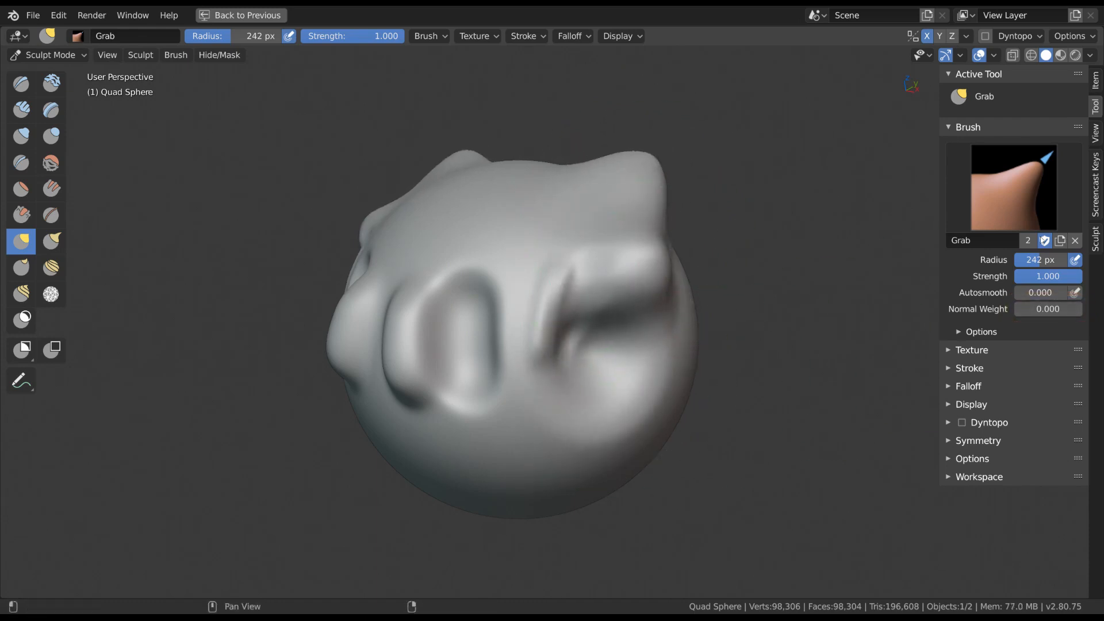
left_click(435, 37)
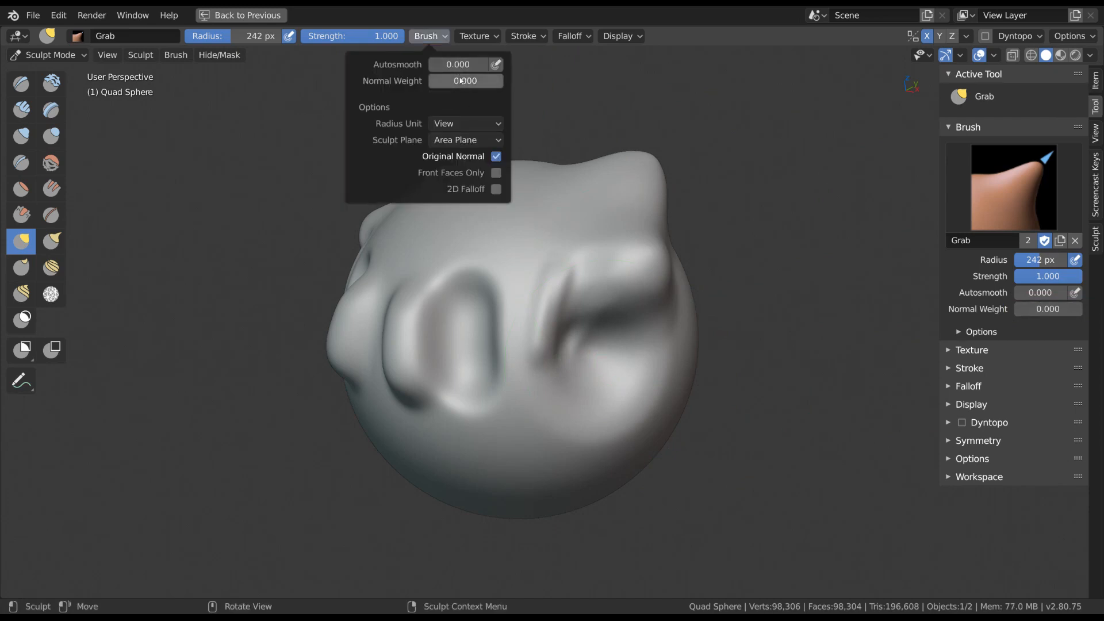
Step: Switch to the Clay Strips brush and set its radius to 109 px and Autosmooth to 0.800
key("alt+c")
key("f")
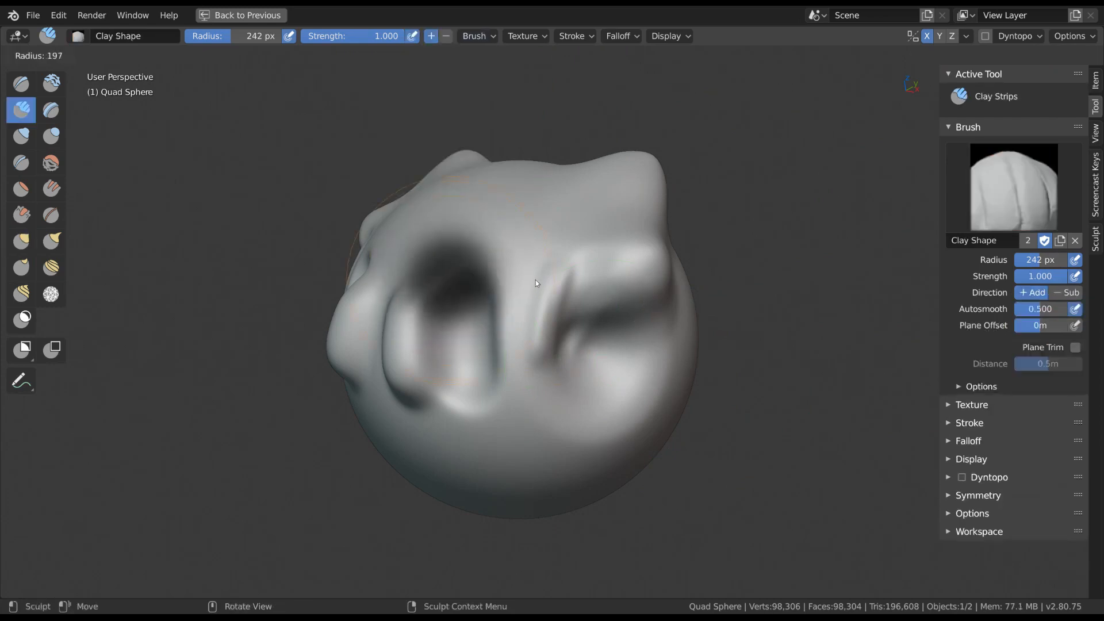
left_click(507, 270)
middle_click_drag(508, 271, 523, 147)
left_click(486, 36)
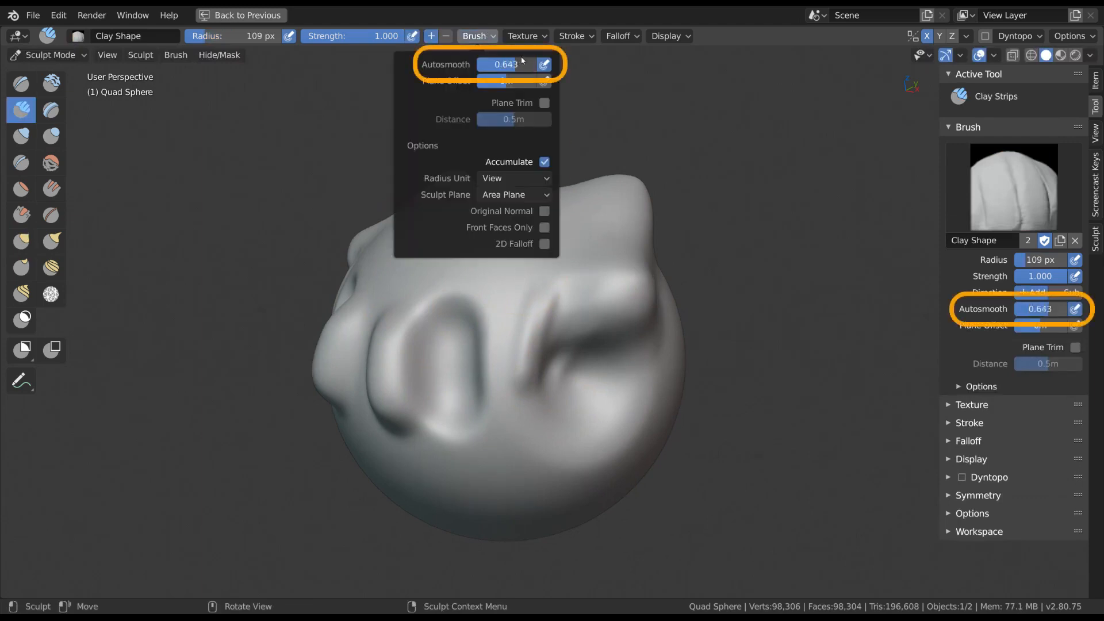
left_click_drag(505, 64, 536, 62)
middle_click_drag(525, 167, 506, 319)
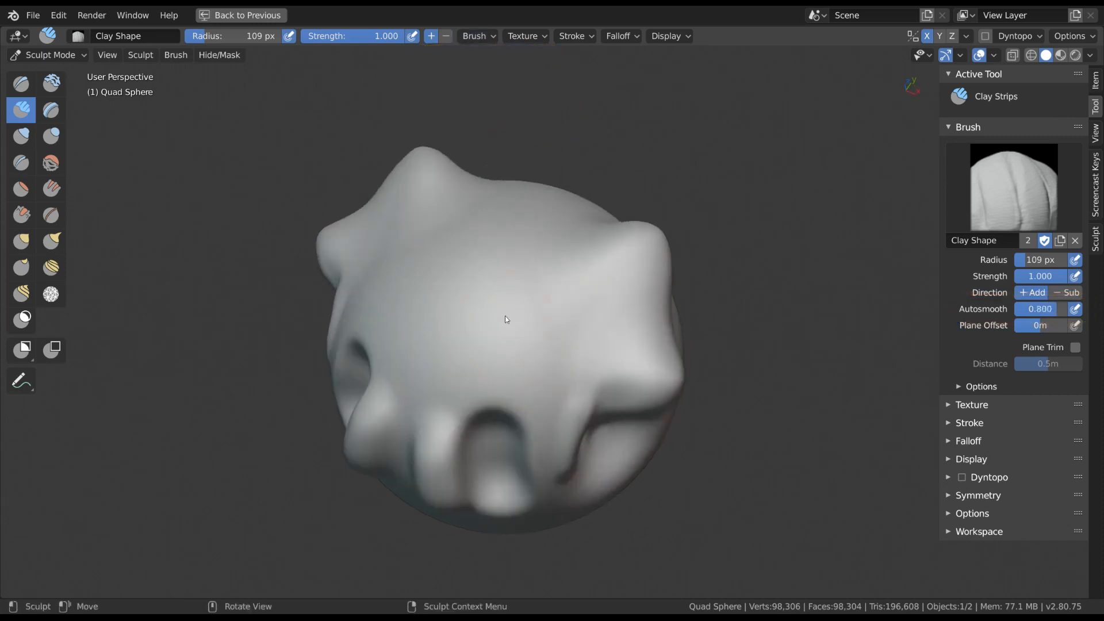
Step: Sculpt overlapping vertical Clay Strips strokes down the middle of the sphere, enlarging the brush radius to 160 px and 244 px
key("f")
left_click(513, 300)
left_click_drag(509, 251, 511, 334)
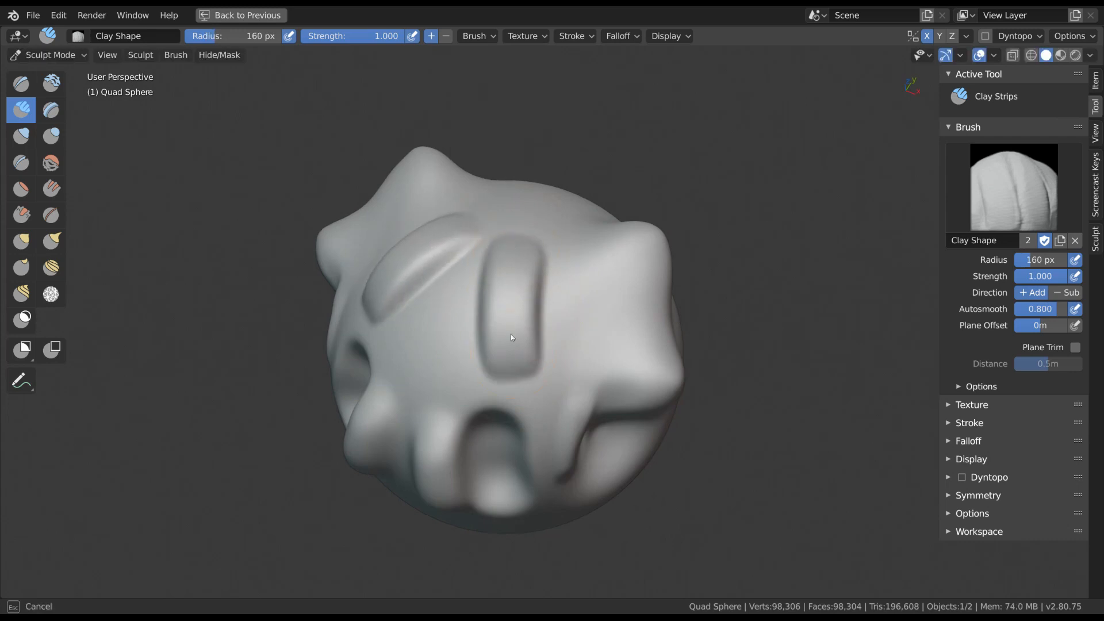
mouse_move(528, 260)
left_mouse_down()
mouse_move(540, 358)
mouse_move(541, 339)
left_mouse_up()
key("f")
left_click(566, 306)
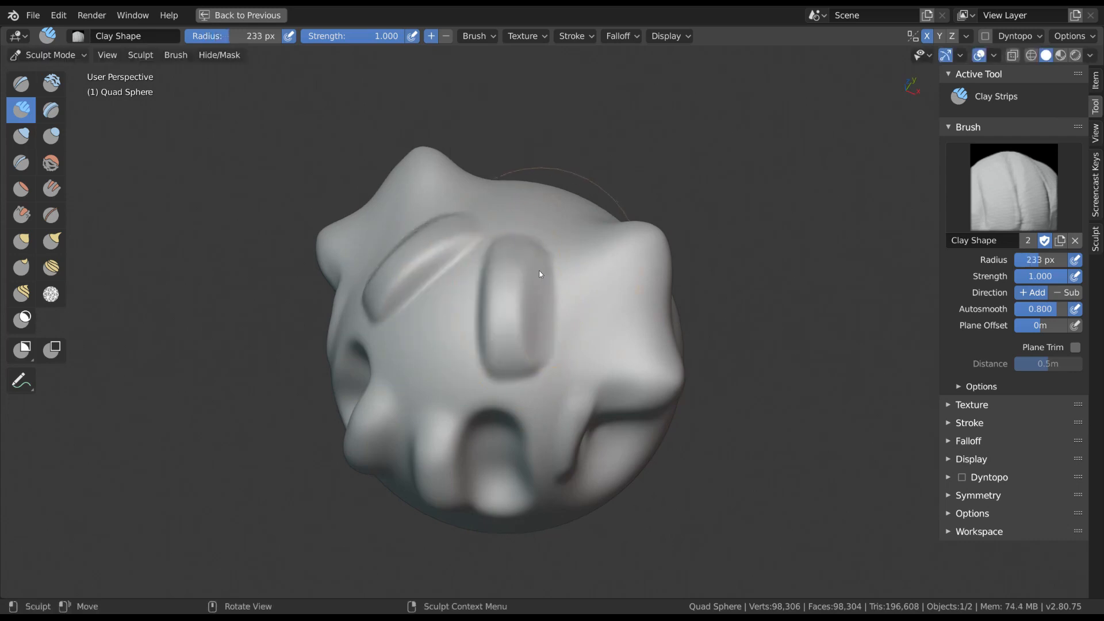
left_click_drag(542, 251, 539, 337)
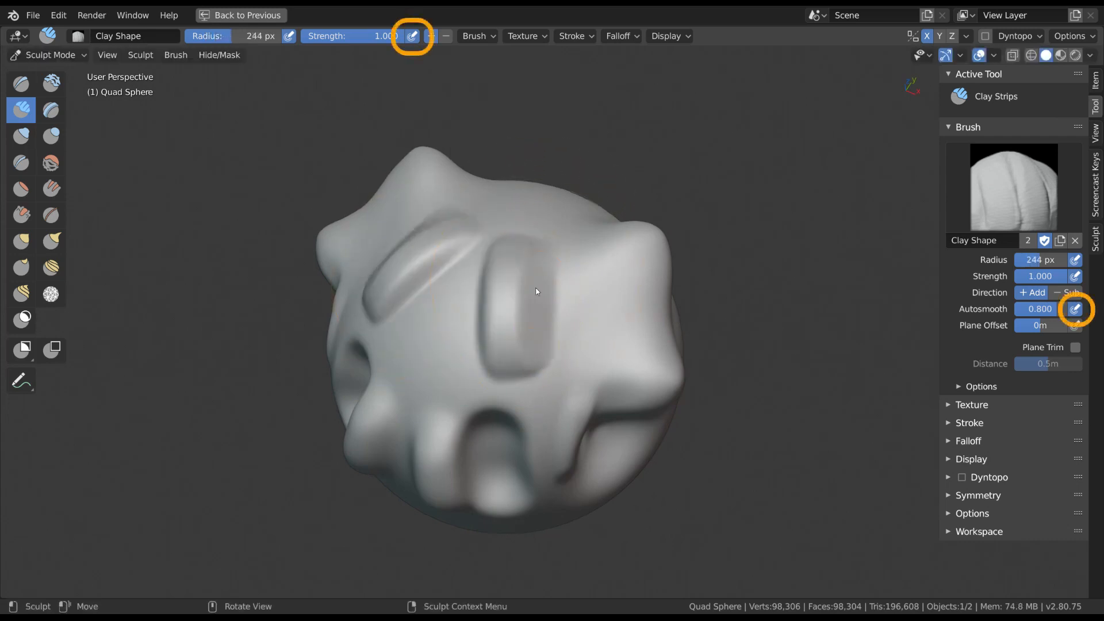
Step: Review the Autosmooth and pressure options, and sculpt more Clay Strips strokes across the upper part of the sphere
left_click(490, 36)
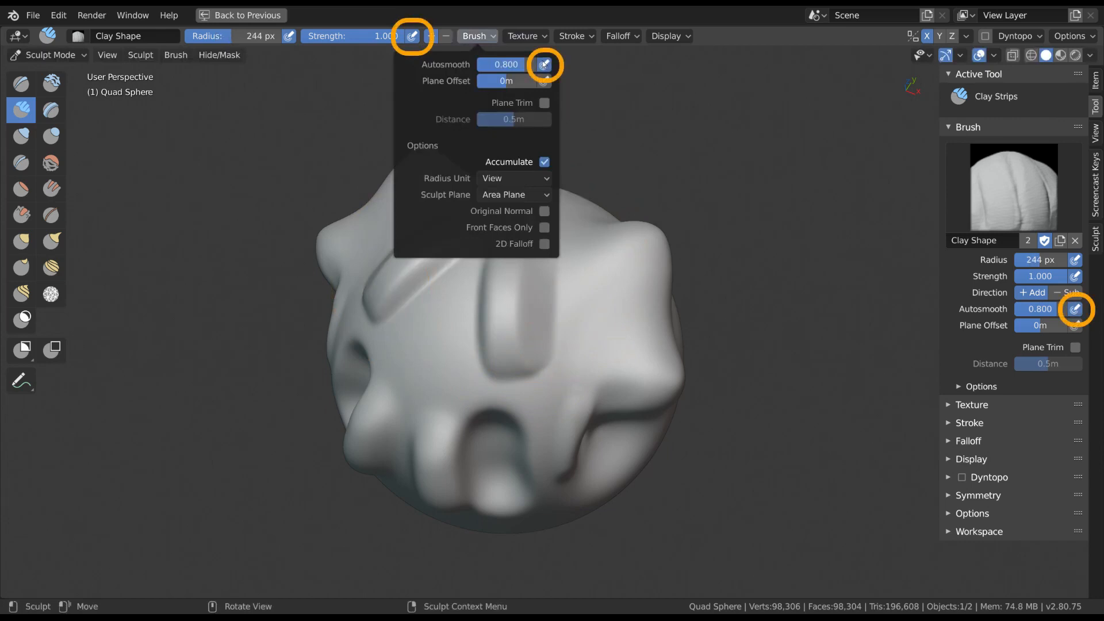
left_click(413, 35)
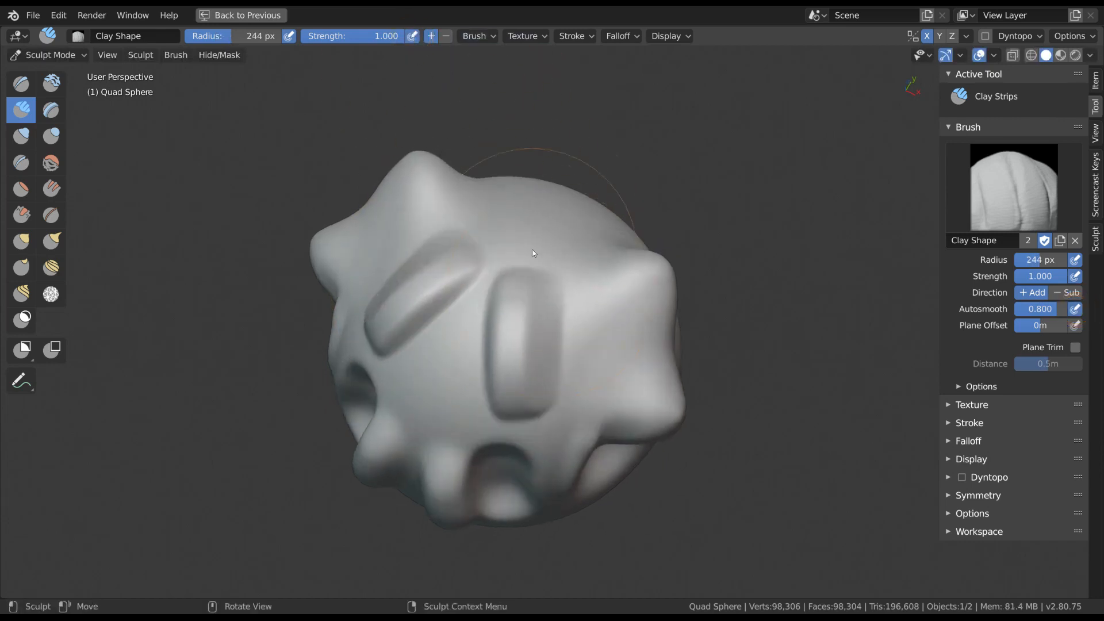
mouse_move(527, 230)
left_mouse_down()
mouse_move(520, 242)
mouse_move(537, 253)
mouse_move(528, 262)
left_mouse_up()
middle_click_drag(528, 262, 572, 355)
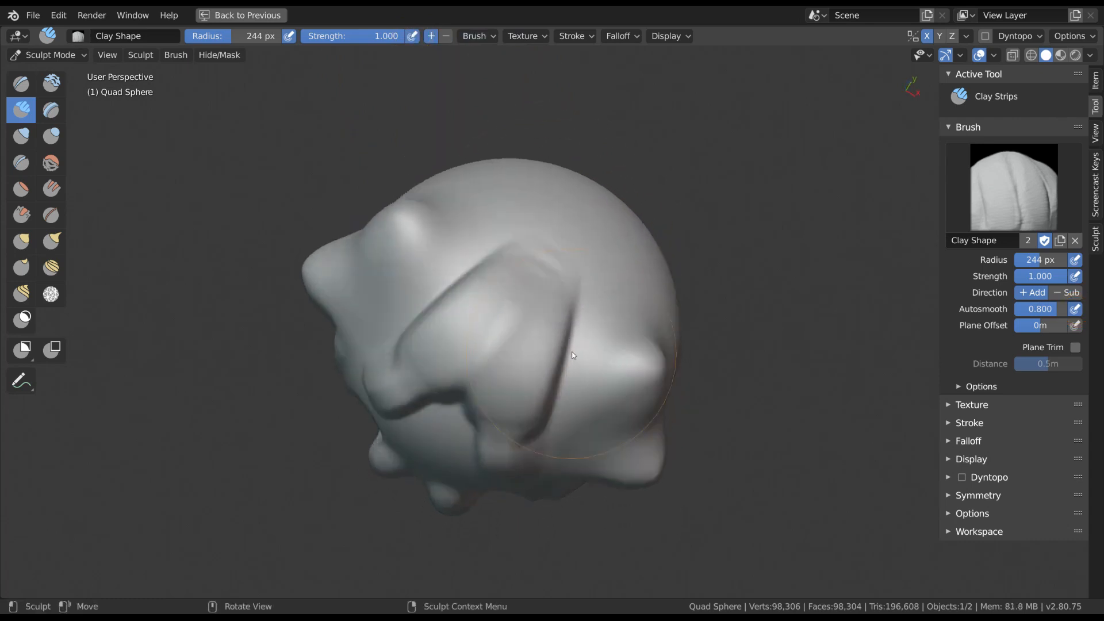
mouse_move(562, 299)
left_mouse_down()
mouse_move(567, 277)
mouse_move(620, 232)
mouse_move(600, 276)
left_mouse_up()
middle_click_drag(600, 276, 564, 259)
mouse_move(564, 259)
left_mouse_down()
mouse_move(582, 274)
mouse_move(563, 221)
left_mouse_up()
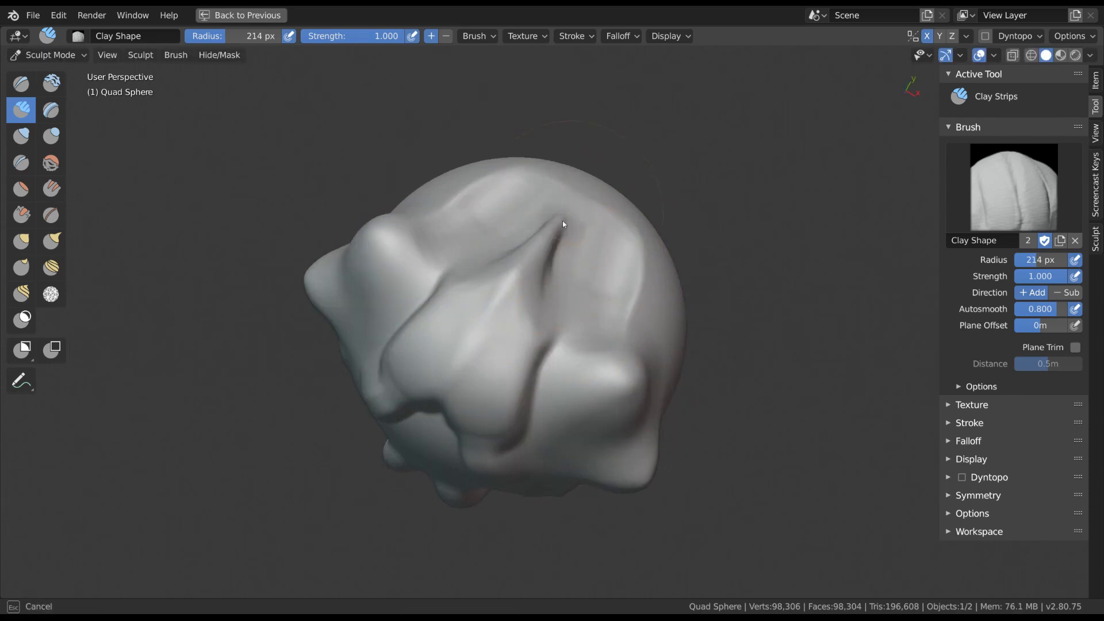
Step: Set the Clay Strips radius to 319 px and blend the area between the protrusions with broad strokes
key("f")
left_click(586, 270)
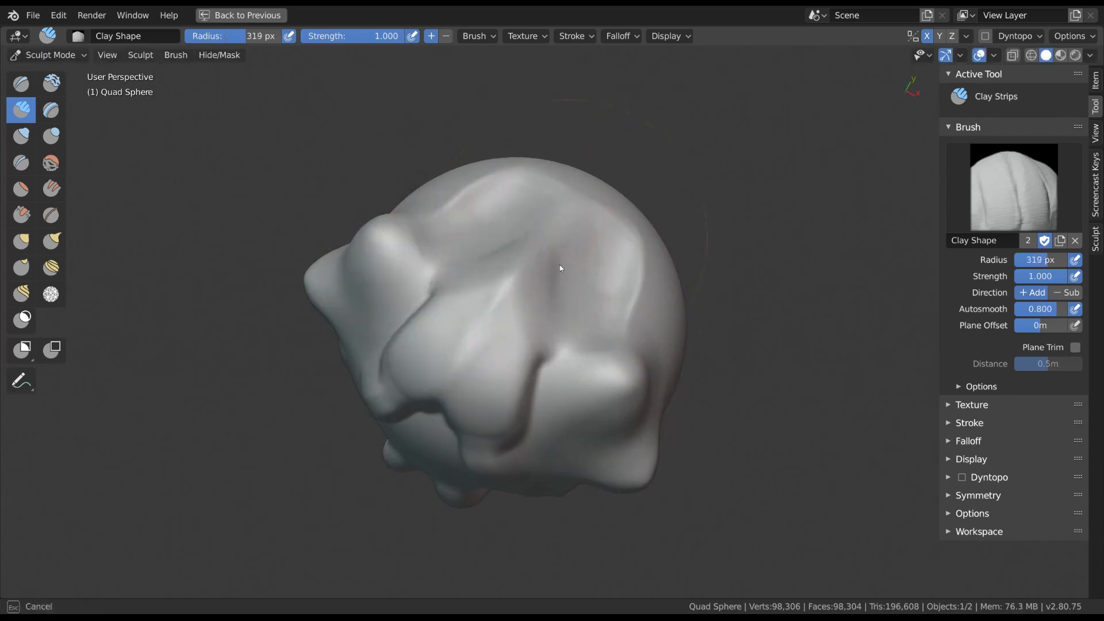
mouse_move(626, 252)
left_mouse_down()
mouse_move(598, 262)
mouse_move(616, 253)
mouse_move(523, 414)
mouse_move(536, 384)
left_mouse_up()
middle_click_drag(536, 383, 528, 308)
mouse_move(528, 307)
left_mouse_down()
mouse_move(540, 389)
mouse_move(486, 426)
mouse_move(534, 389)
left_mouse_up()
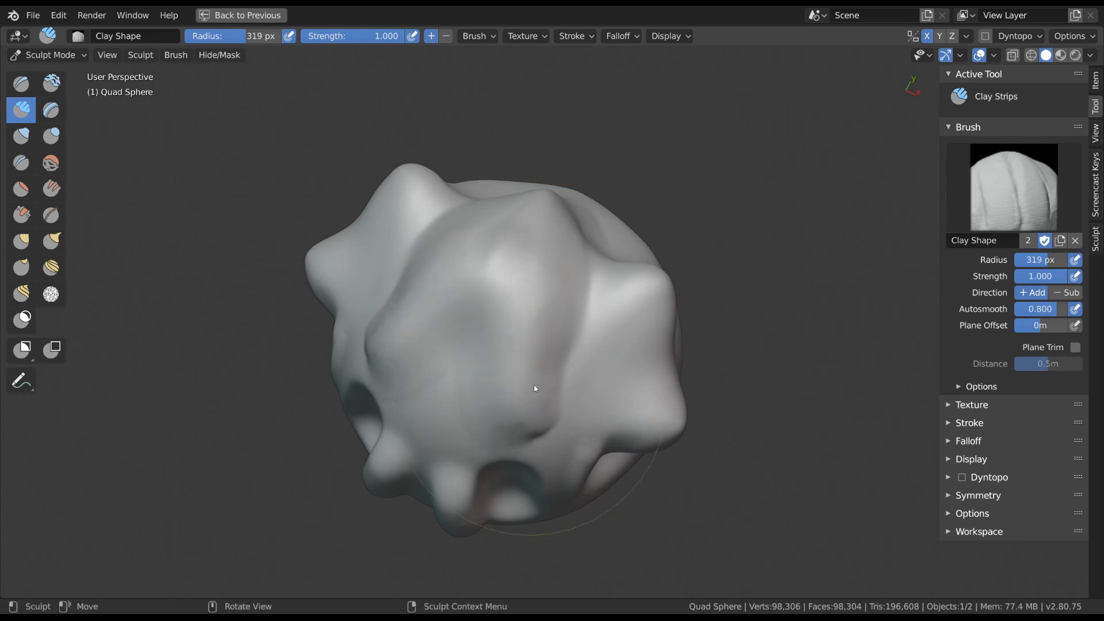
Step: Switch to the Crease brush and set its Pinch to 0.438
key("shift+c")
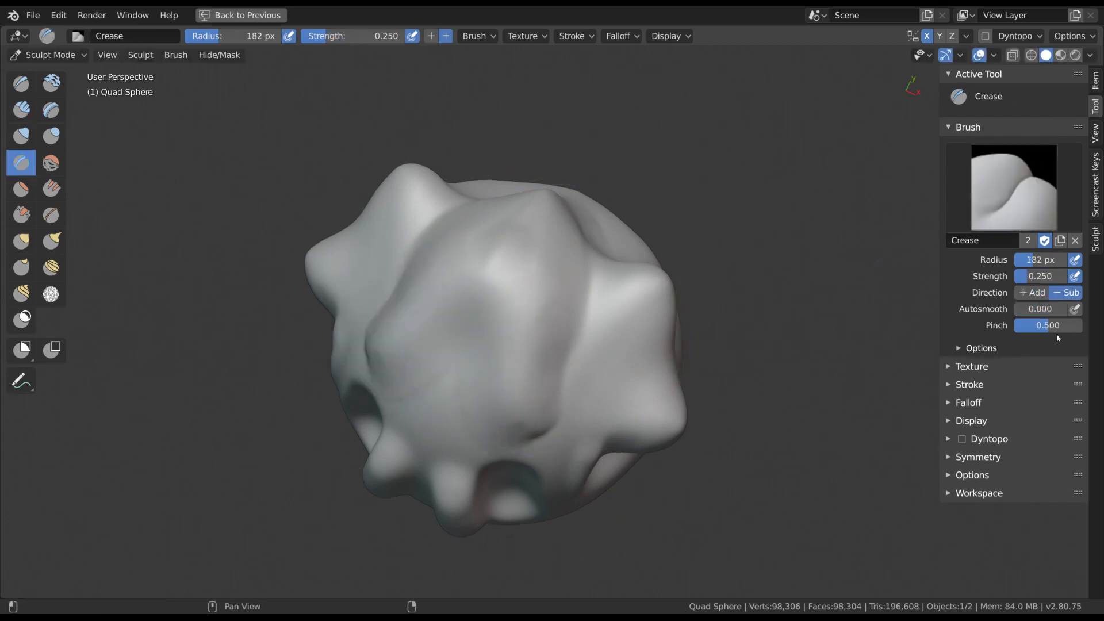
left_click_drag(1076, 328, 1053, 332)
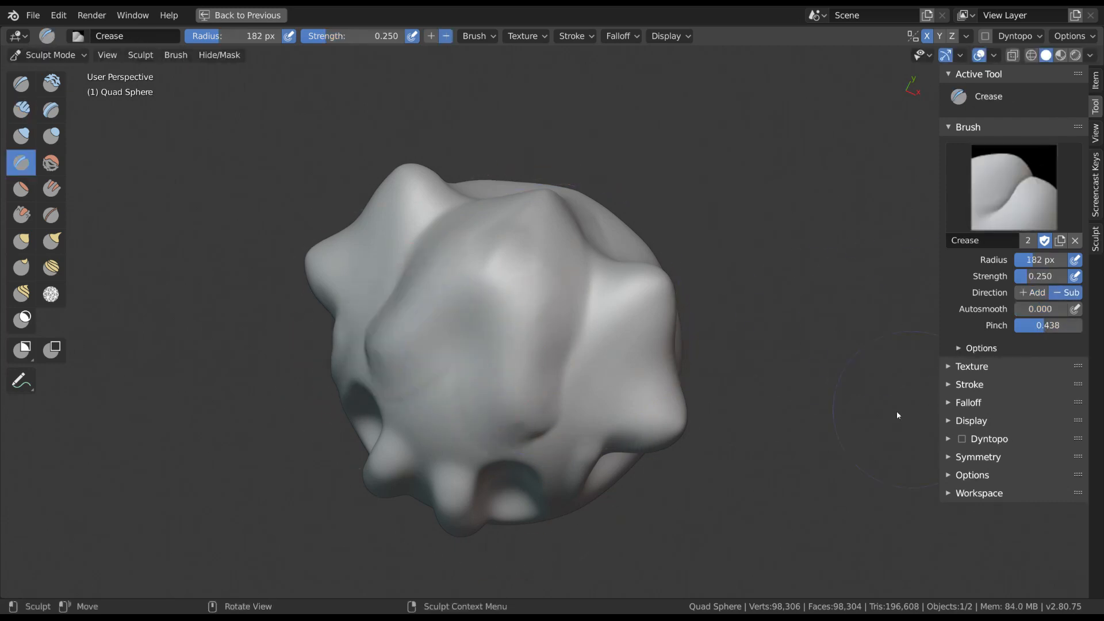
middle_click_drag(655, 333, 611, 335)
Step: Switch to the Draw brush, set its radius to 146 px, and sculpt a raised diagonal stroke on the sphere's side
key("x")
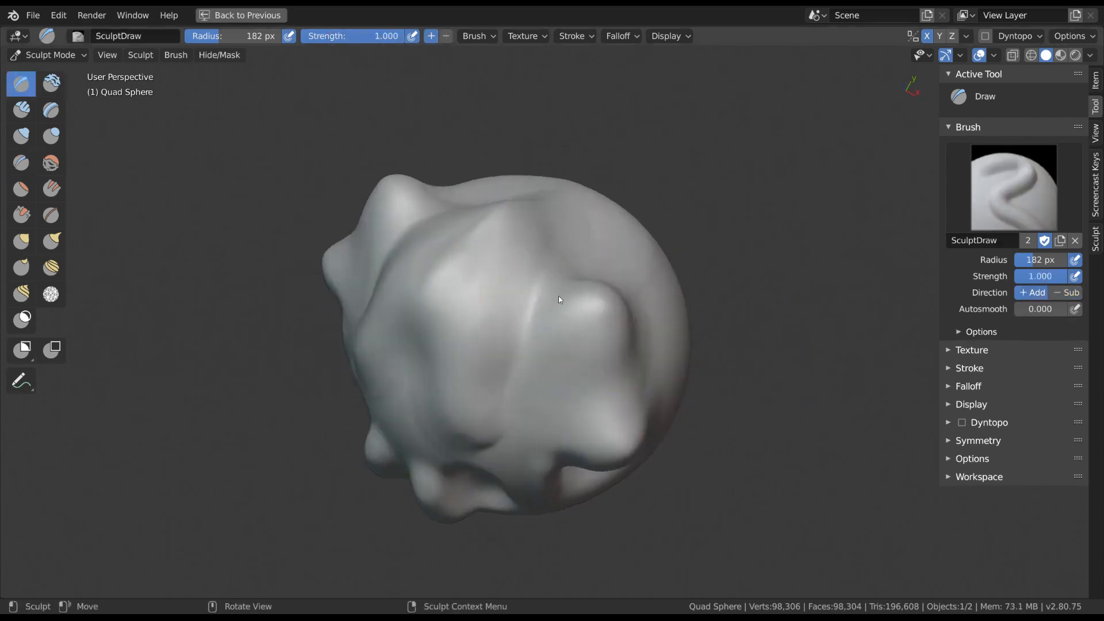
middle_click_drag(562, 300, 661, 335)
key("f")
left_click(593, 348)
left_click_drag(583, 397, 631, 263)
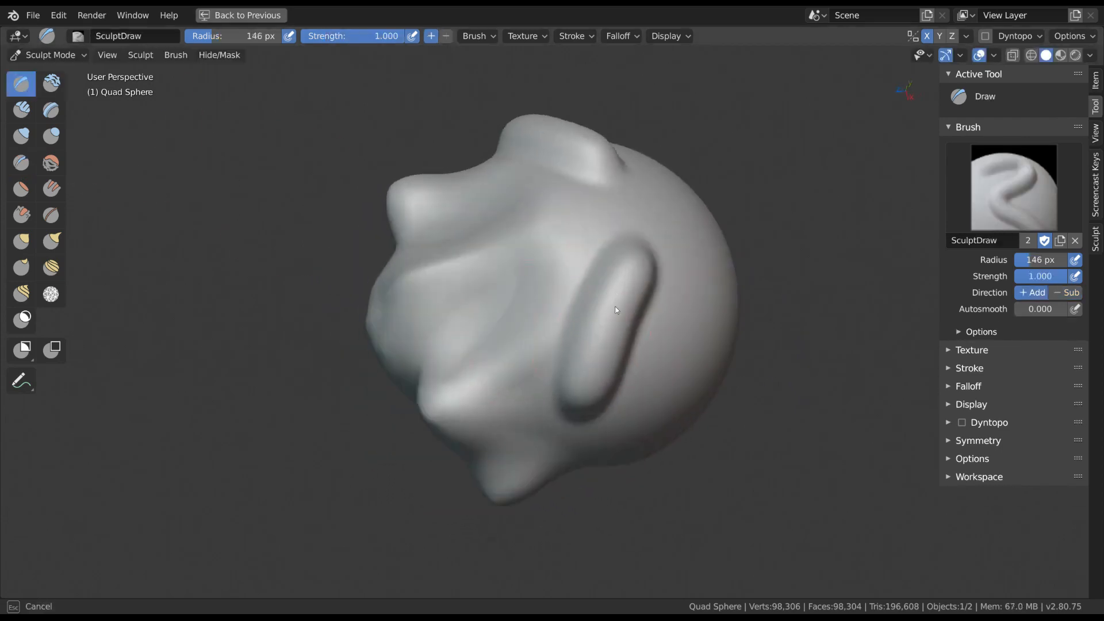
middle_click_drag(636, 316, 860, 318)
Step: Enable Accumulate for the Draw brush and build up a tall mirrored protrusion beside the raised stroke
left_click(997, 335)
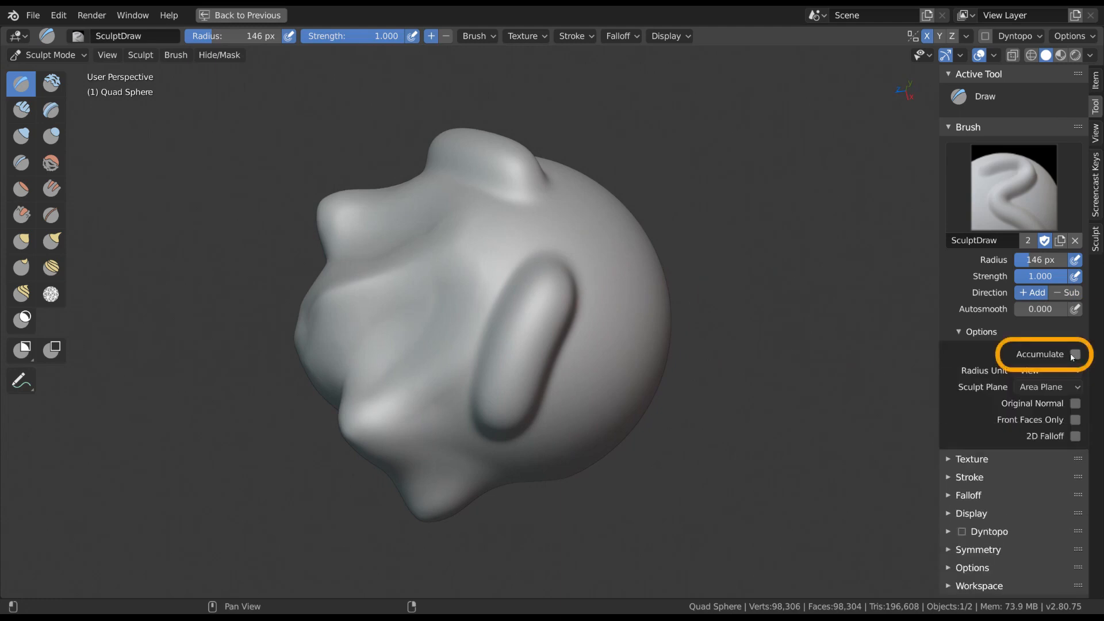
left_click(1075, 354)
middle_click_drag(678, 365, 631, 351)
key("f")
left_click(596, 341)
mouse_move(564, 384)
left_mouse_down()
mouse_move(585, 307)
mouse_move(613, 276)
mouse_move(609, 340)
left_mouse_up()
Step: Sculpt a thin ridge between the two fins with a smaller brush, and build up a broader form with a 235 px radius
mouse_move(609, 340)
middle_mouse_down()
mouse_move(716, 260)
mouse_move(618, 388)
mouse_move(603, 332)
middle_mouse_up()
key("f")
left_click(555, 331)
mouse_move(551, 335)
left_mouse_down()
mouse_move(566, 262)
mouse_move(566, 272)
left_mouse_up()
key("f")
left_click(609, 303)
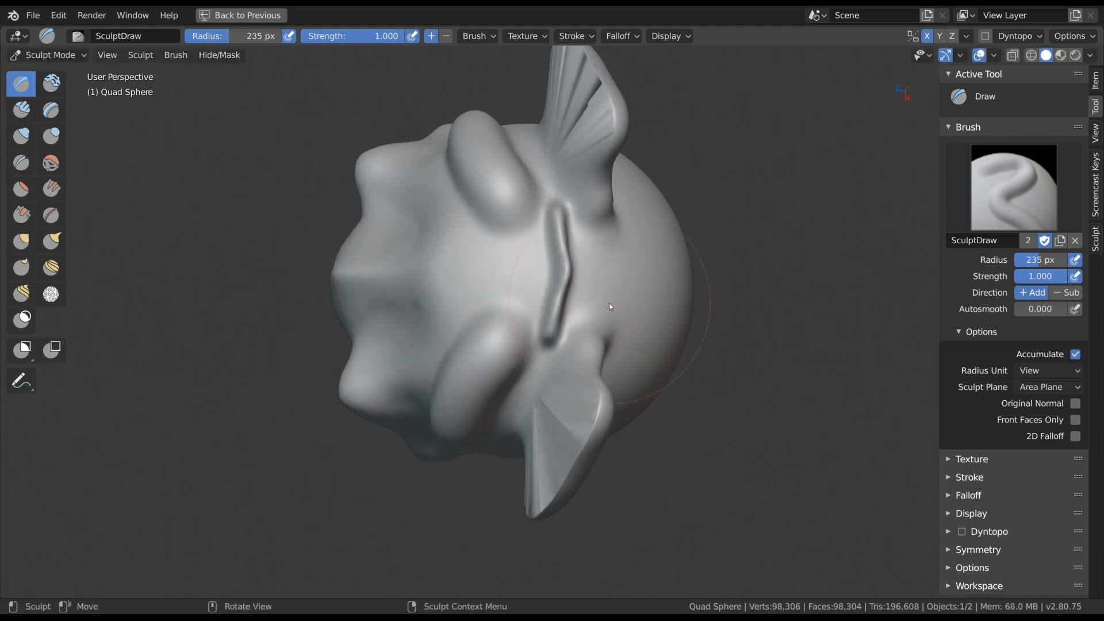
left_click_drag(604, 334, 648, 275)
middle_click_drag(648, 349, 654, 287)
Step: Switch to the Anchor brush and sculpt cracked texture detail over the lumpy side of the sphere
key("x")
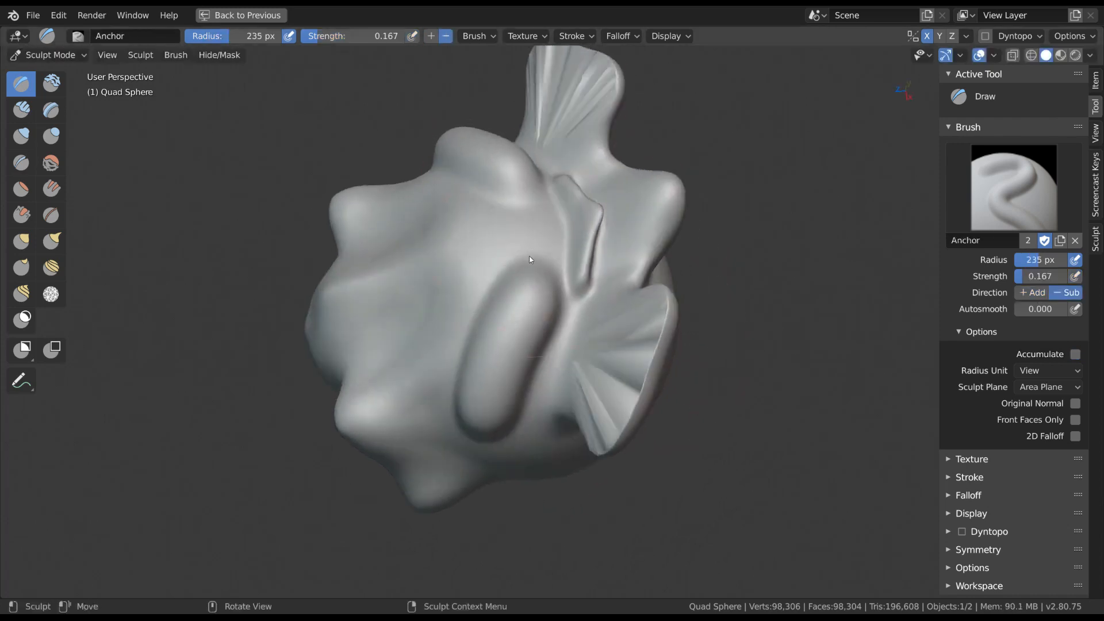
mouse_move(512, 329)
left_mouse_down()
mouse_move(568, 399)
mouse_move(525, 402)
left_mouse_up()
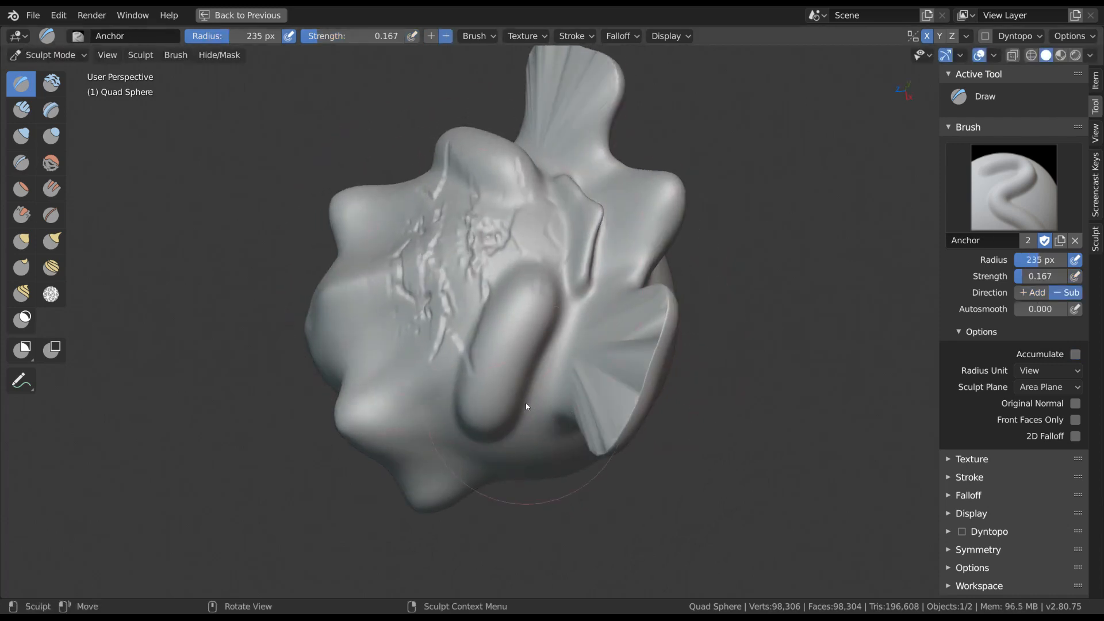
middle_click_drag(526, 403, 506, 371)
mouse_move(507, 375)
left_mouse_down()
mouse_move(507, 478)
mouse_move(456, 551)
mouse_move(496, 554)
left_mouse_up()
mouse_move(573, 478)
middle_mouse_down()
mouse_move(598, 350)
mouse_move(561, 338)
mouse_move(609, 397)
mouse_move(703, 370)
mouse_move(551, 343)
middle_mouse_up()
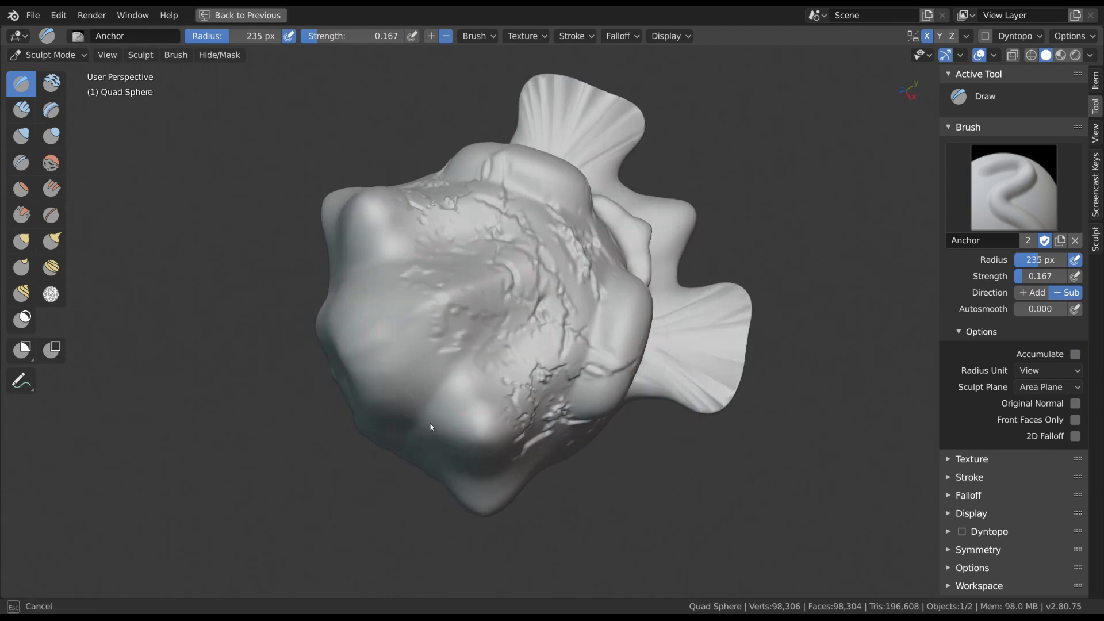
mouse_move(418, 464)
middle_mouse_down()
mouse_move(538, 369)
mouse_move(546, 343)
mouse_move(503, 155)
middle_mouse_up()
Step: Return to the SculptDraw brush and add a new texture to it
key("x")
left_click(525, 35)
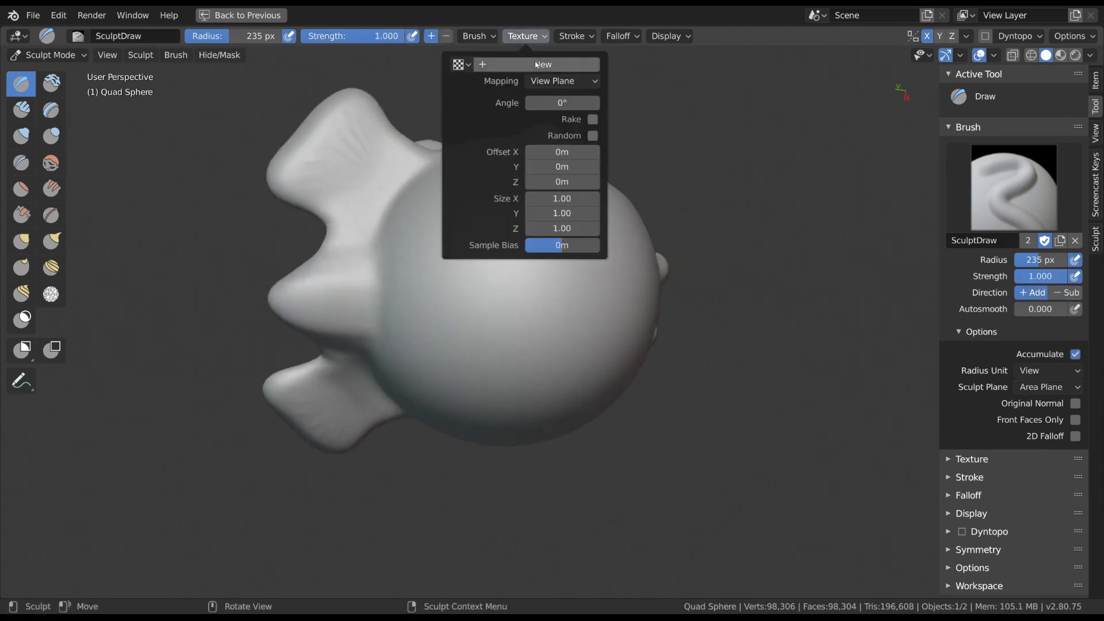
left_click(460, 64)
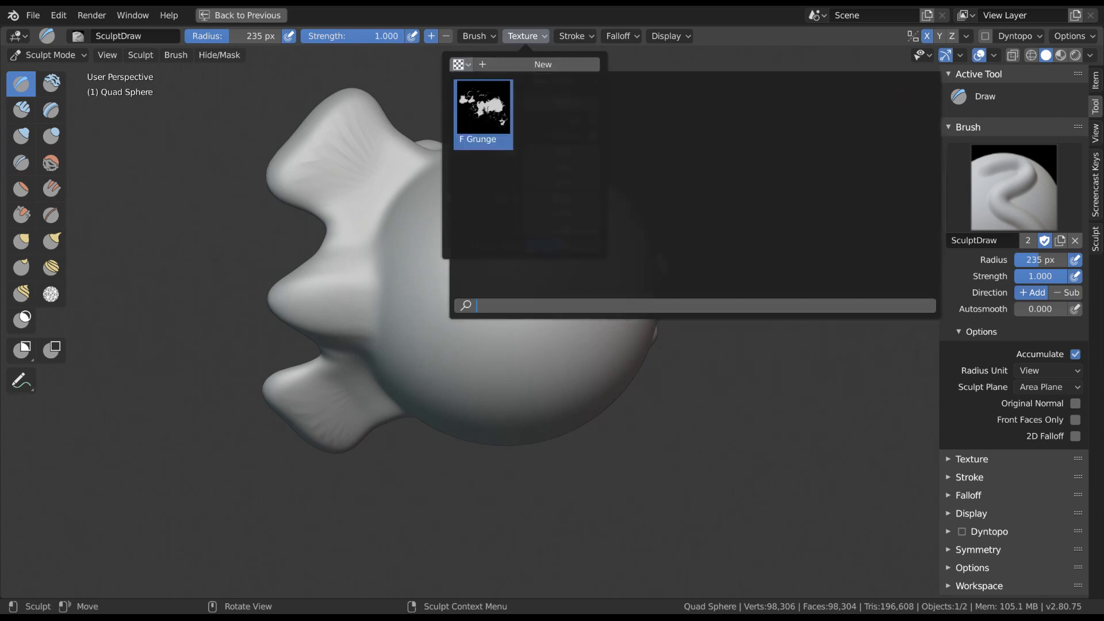
left_click(511, 62)
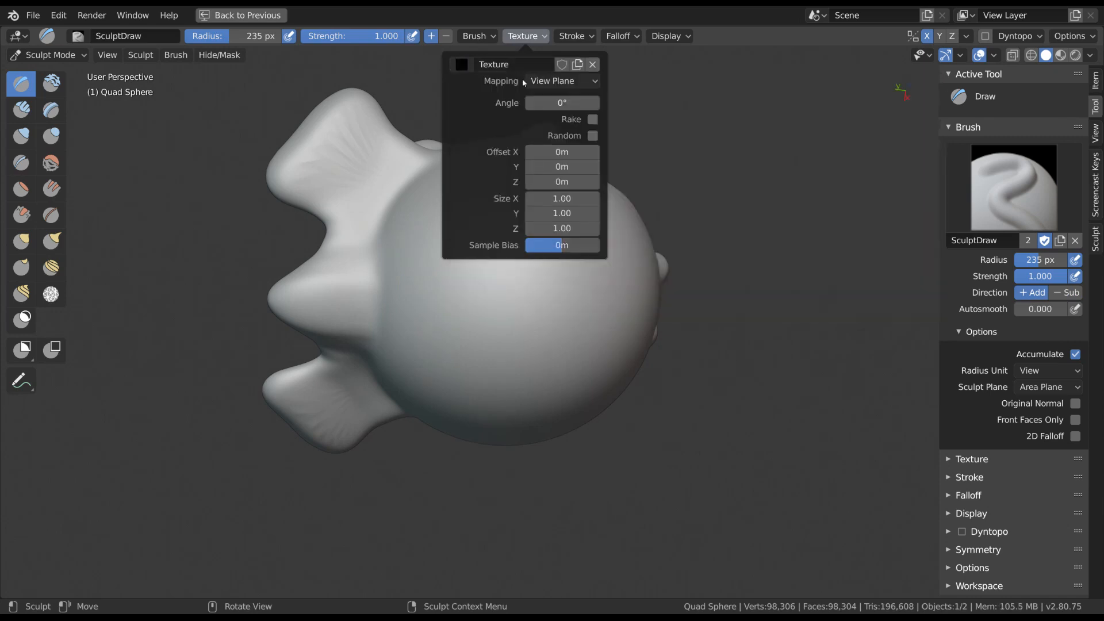
left_click(466, 64)
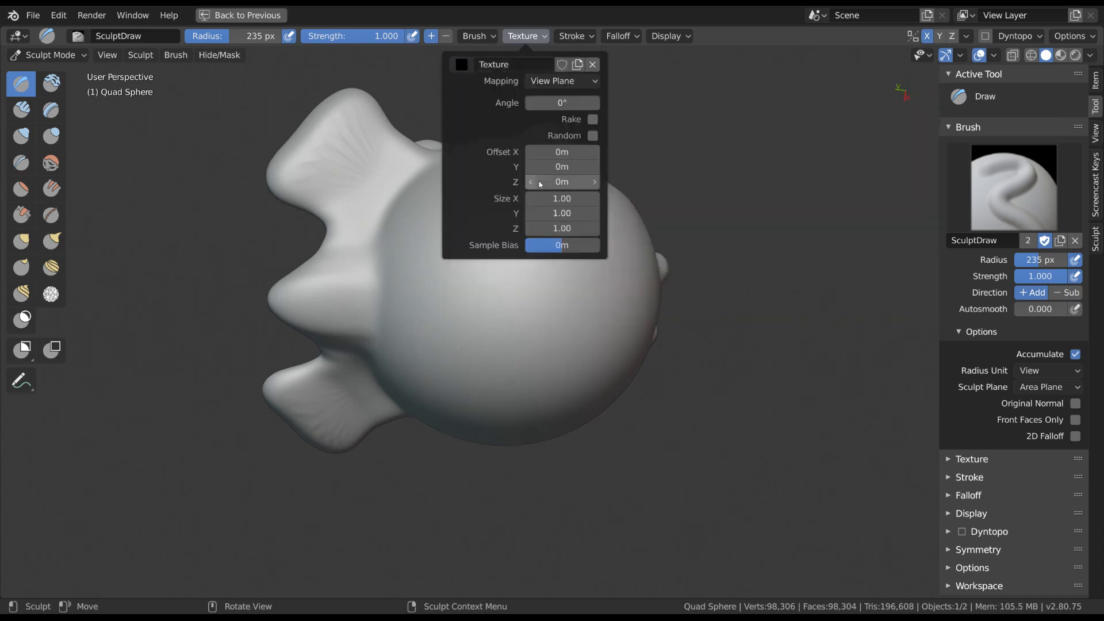
Step: Restore the full workspace layout and assign the cracked_grunge_03.png image to the new brush texture
middle_click_drag(746, 336, 753, 354)
key("ctrl+space")
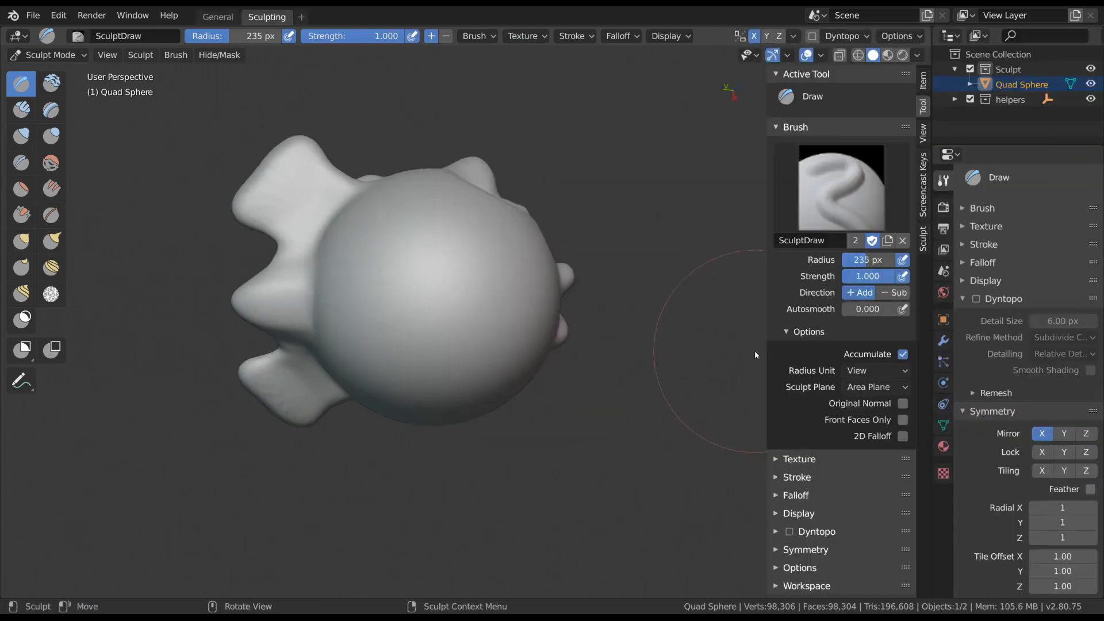
left_click(942, 473)
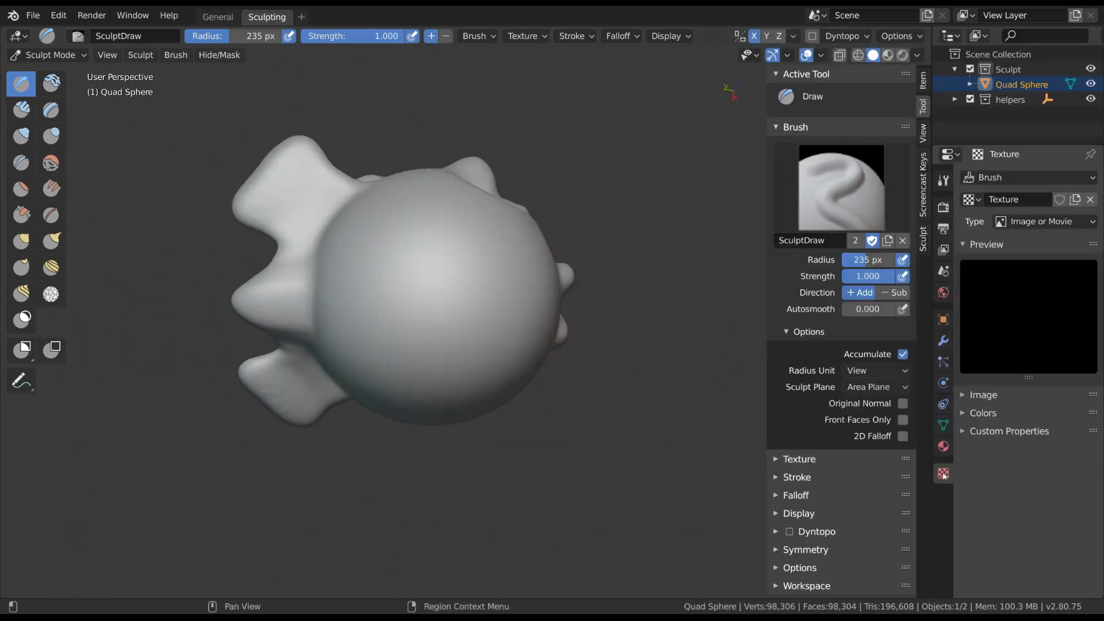
left_click(1009, 397)
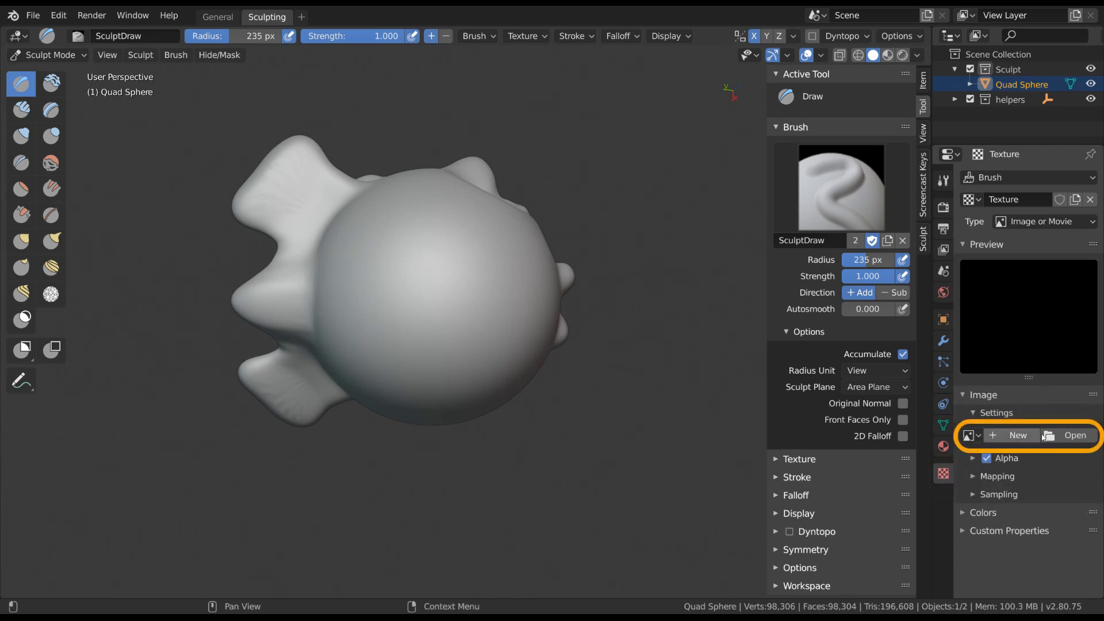
left_click(971, 435)
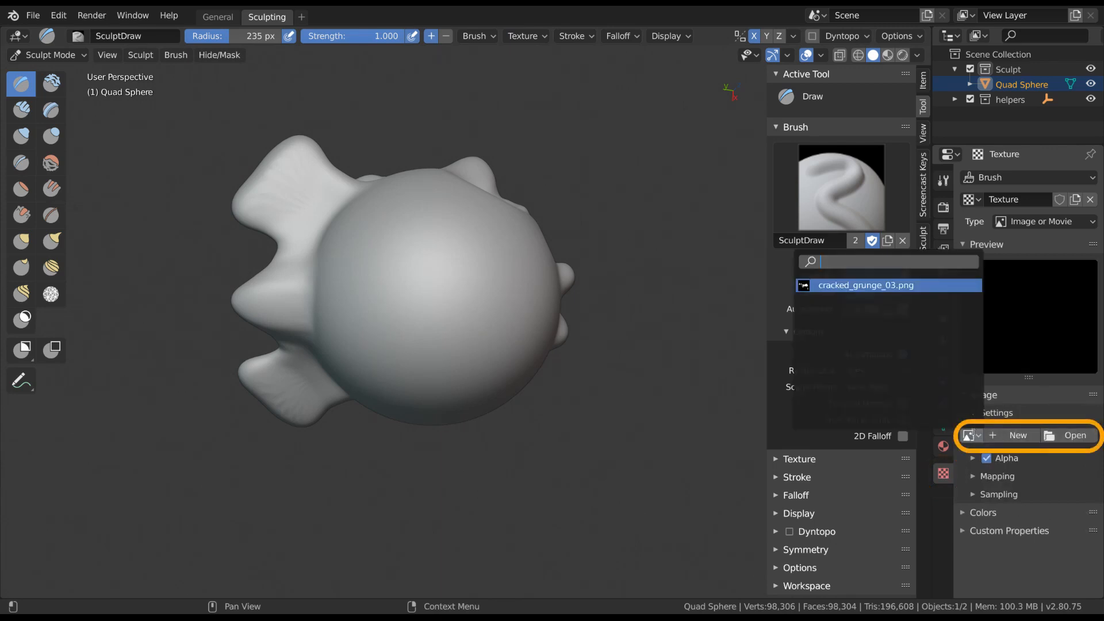
left_click(900, 285)
scroll(1013, 384, "down", 1)
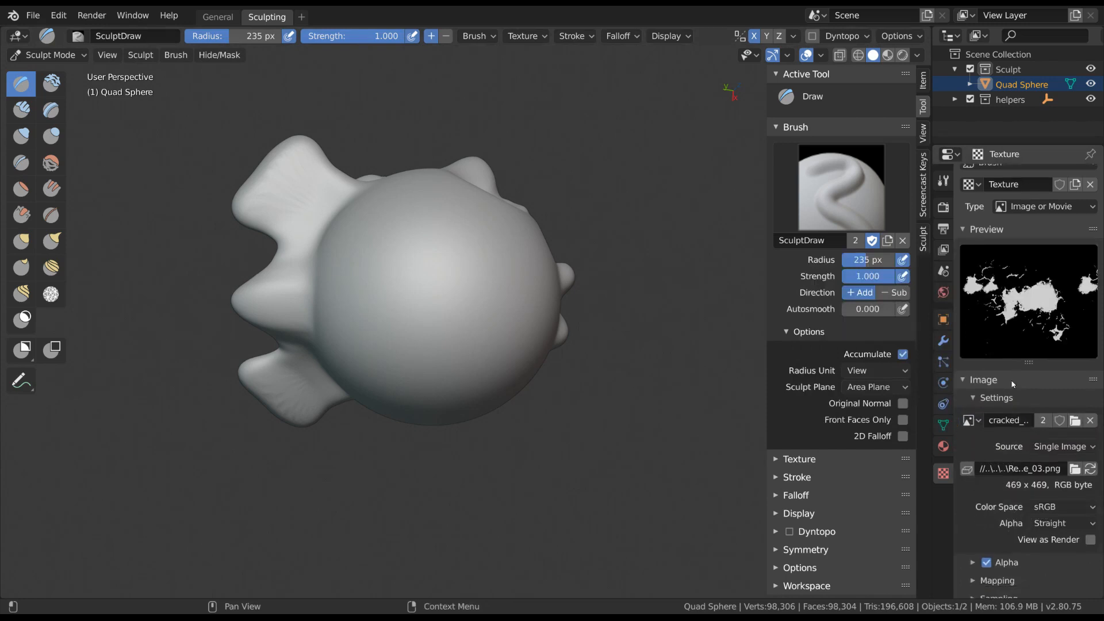
left_click(1014, 384)
Step: Rename the brush texture to grunge 2 and maximize the viewport again
double_click(1011, 200)
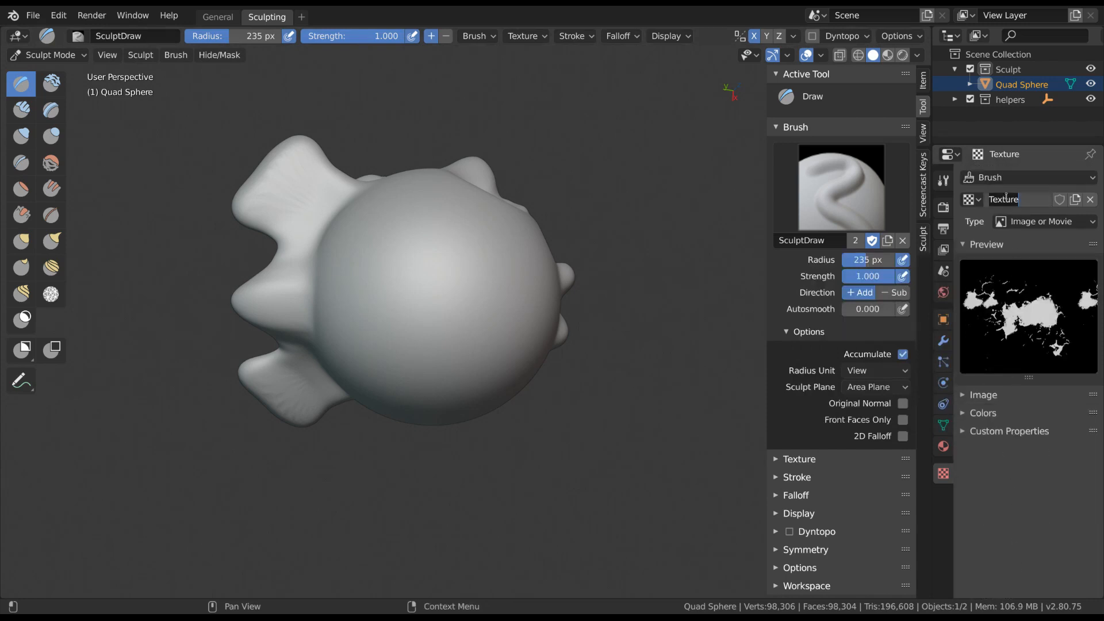
type("grunge 2")
key("Return")
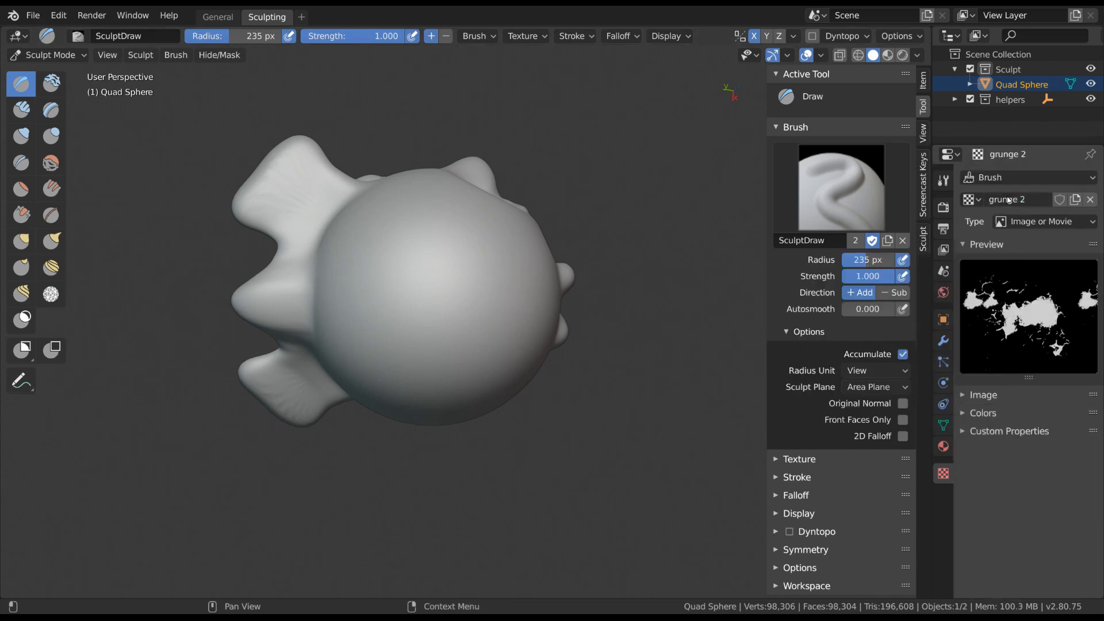
key("ctrl+space")
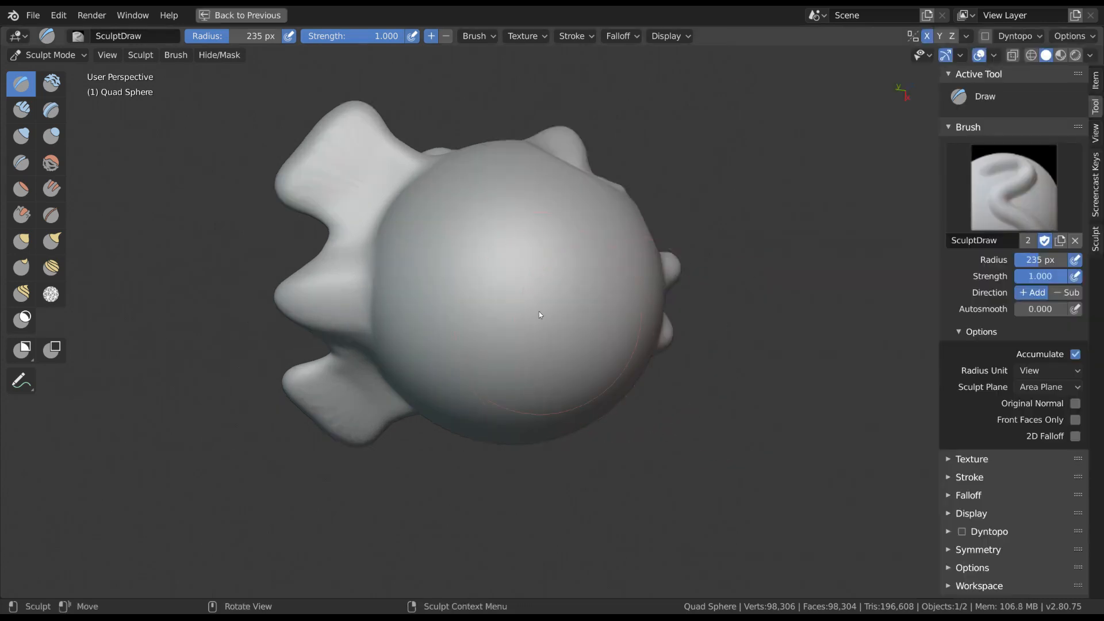
Step: Set the brush radius to 113 px, and try the View Plane and Area Plane mappings for the grunge 2 texture
key("f")
left_click(501, 268)
left_click(526, 35)
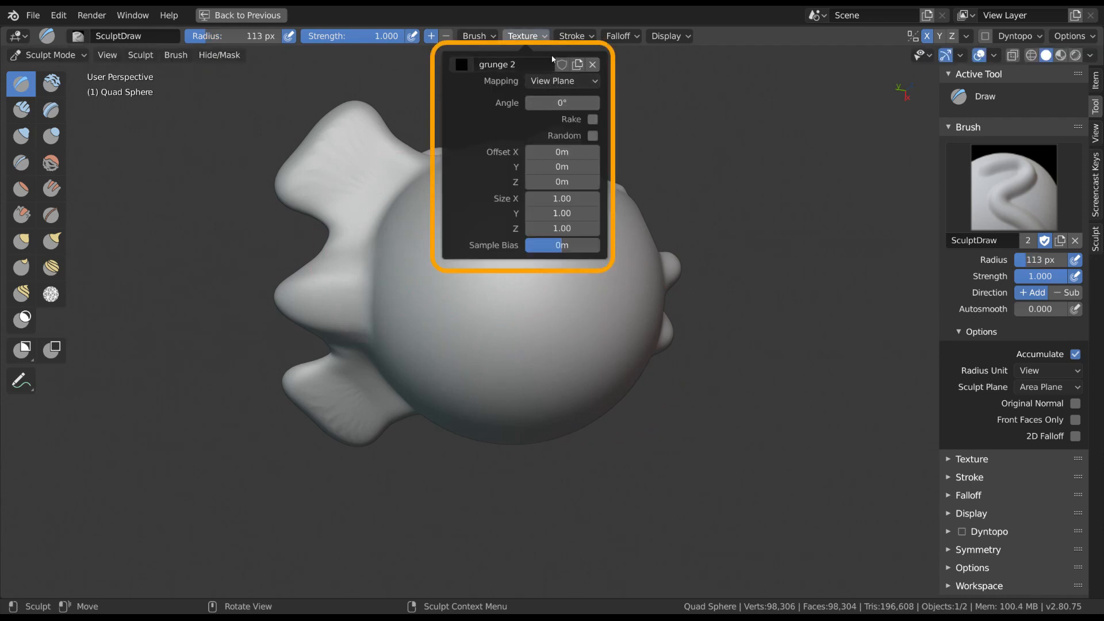
left_click(570, 86)
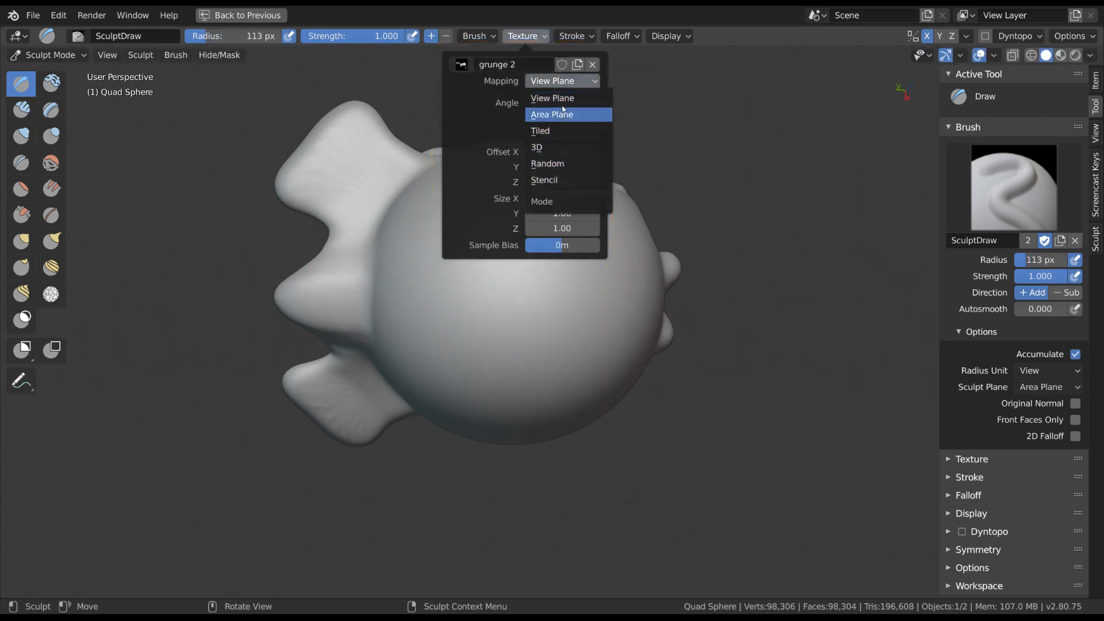
left_click(565, 98)
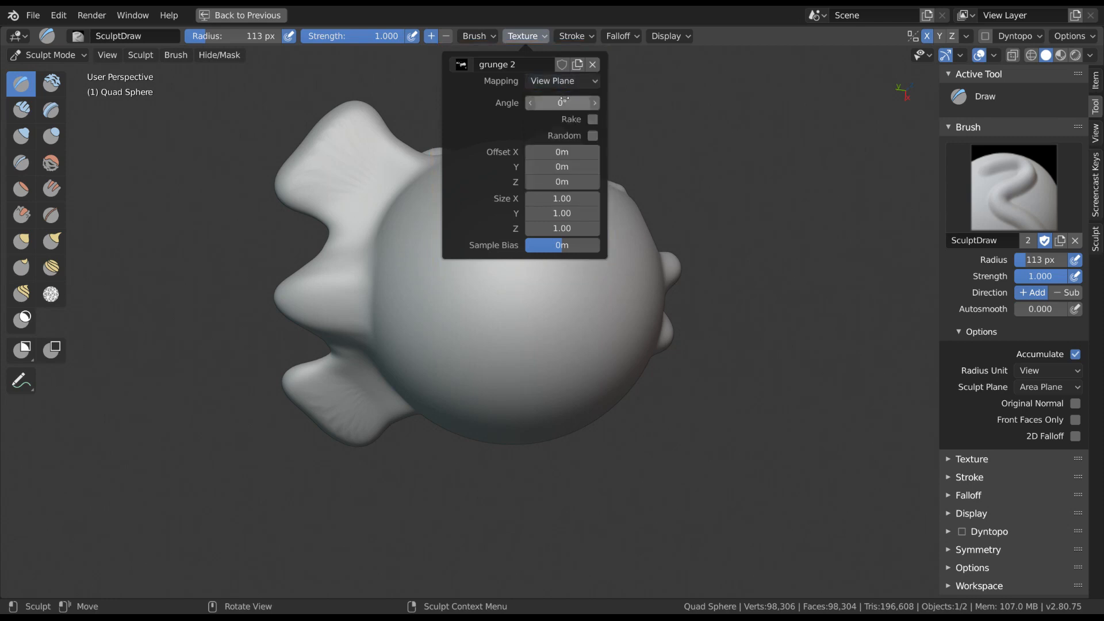
left_click(562, 81)
left_click(561, 111)
left_click_drag(562, 103, 594, 102)
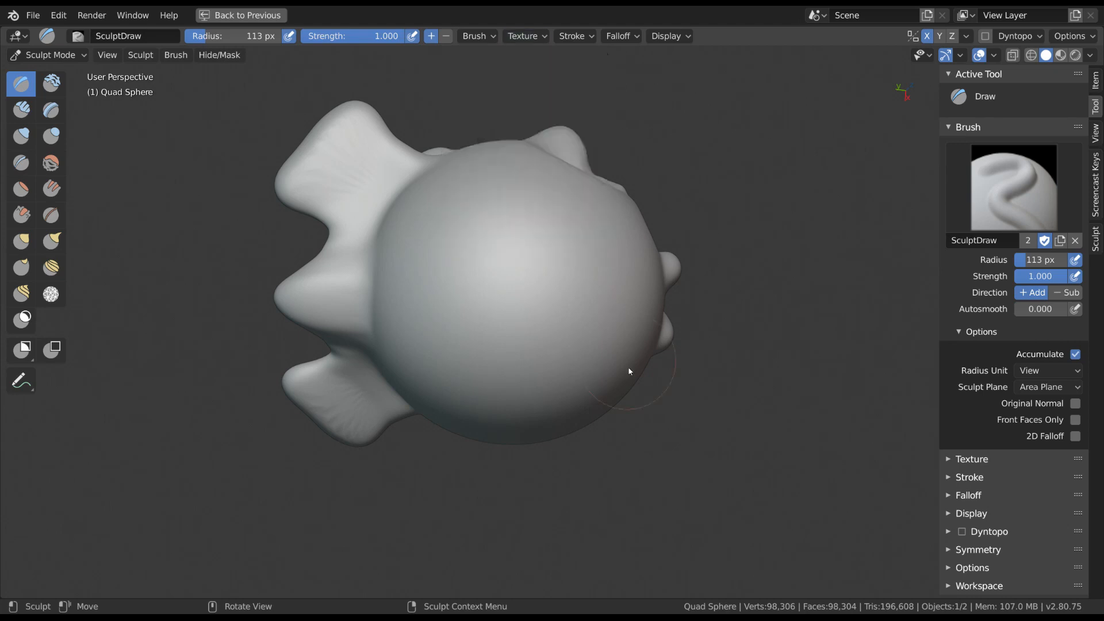
Step: Try the grunge 2 texture with two Draw strokes on the sphere's smooth side, undo each stroke, and reopen the texture settings
mouse_move(471, 198)
left_mouse_down()
mouse_move(544, 207)
mouse_move(567, 295)
mouse_move(460, 316)
mouse_move(471, 222)
left_mouse_up()
key("ctrl+z")
left_click_drag(538, 185, 580, 345)
key("ctrl+z")
left_click(524, 36)
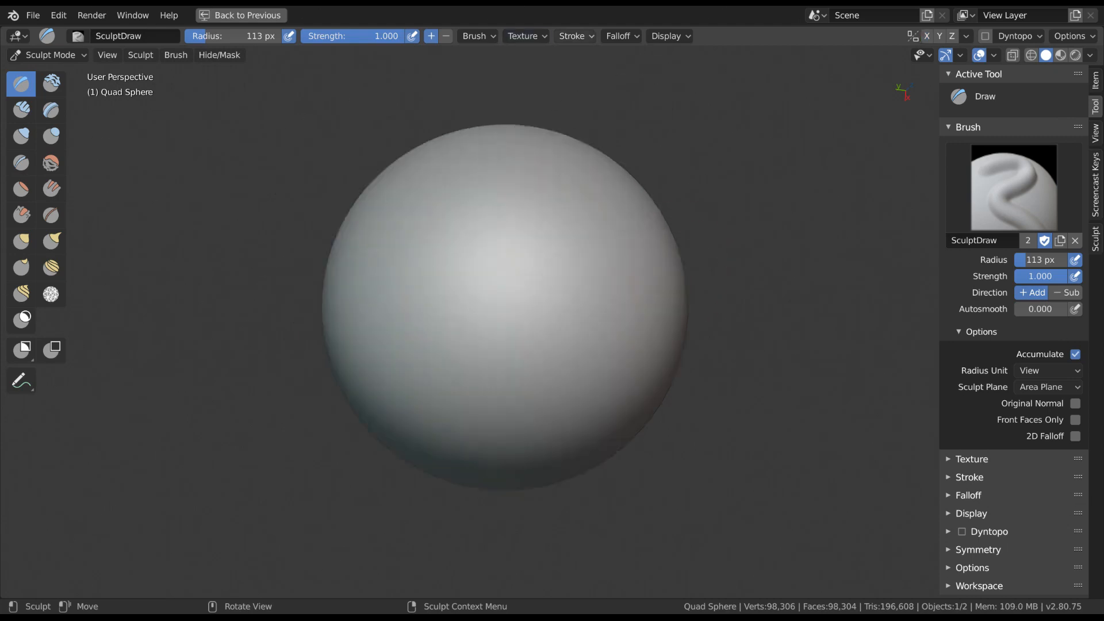
Step: Choose the Space stroke method, increase the spacing, set the strength to 0.502 and draw a widely spaced stroke on the sphere
left_click(574, 35)
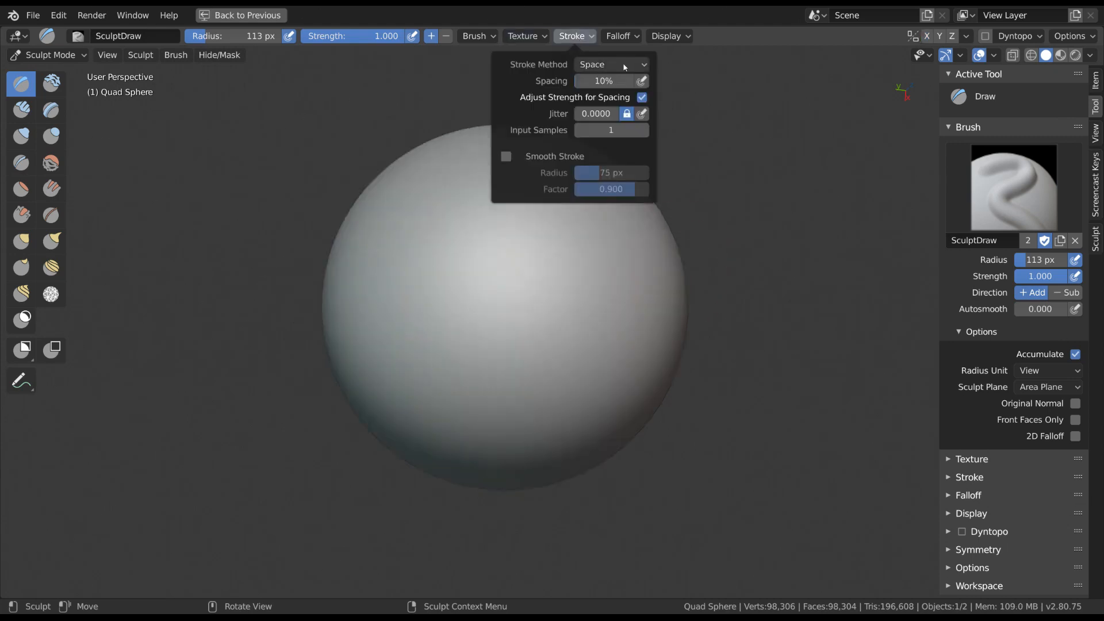
left_click(601, 65)
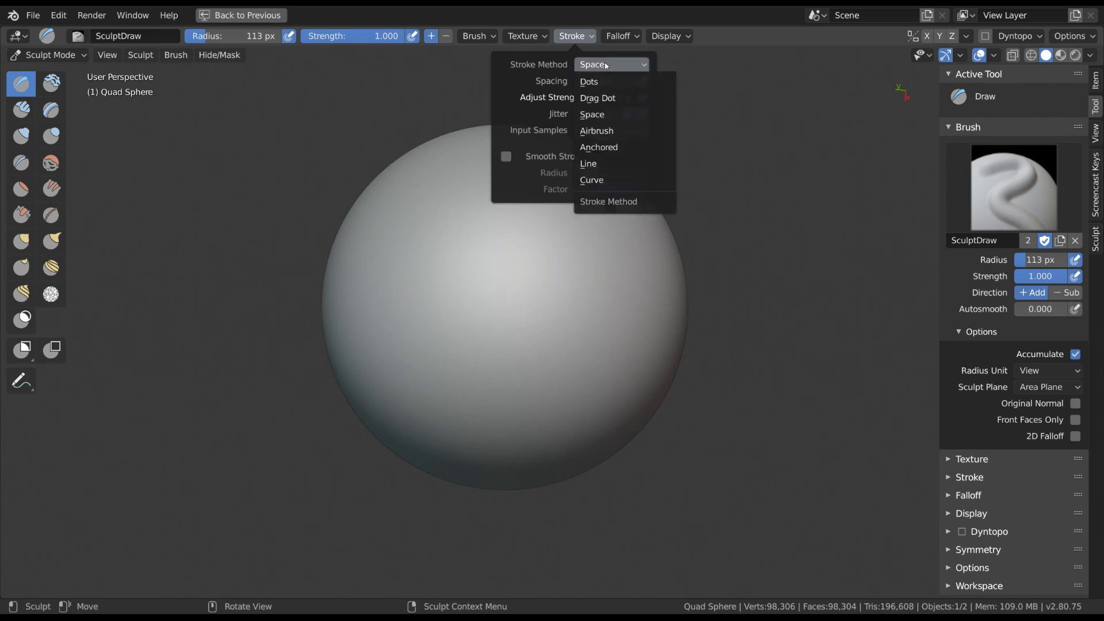
left_click(608, 116)
left_click_drag(589, 82, 602, 81)
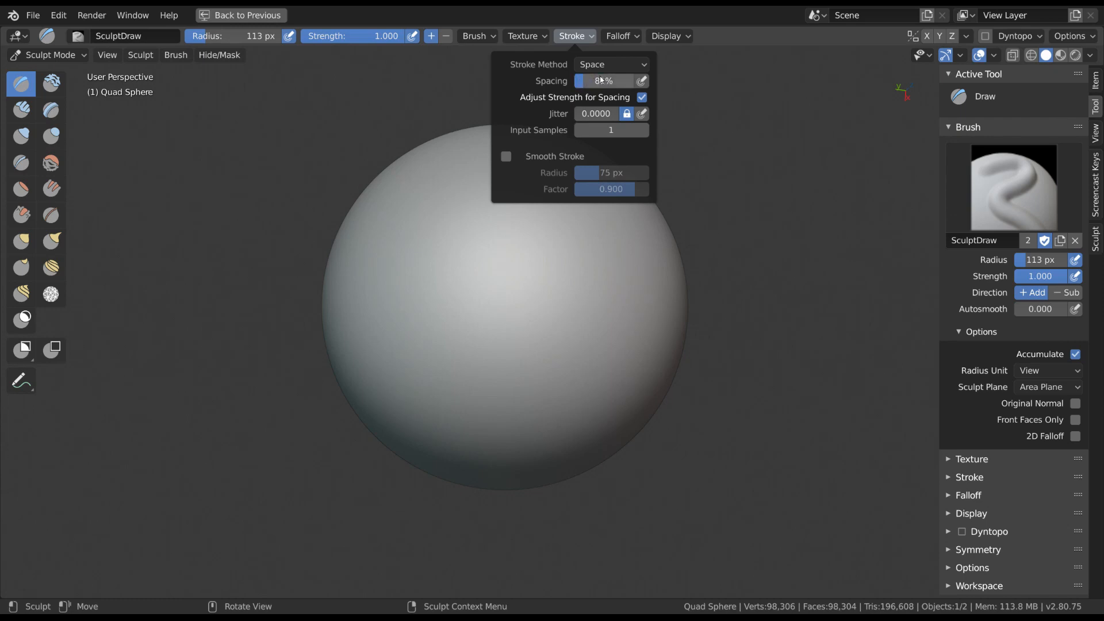
left_click_drag(380, 36, 328, 28)
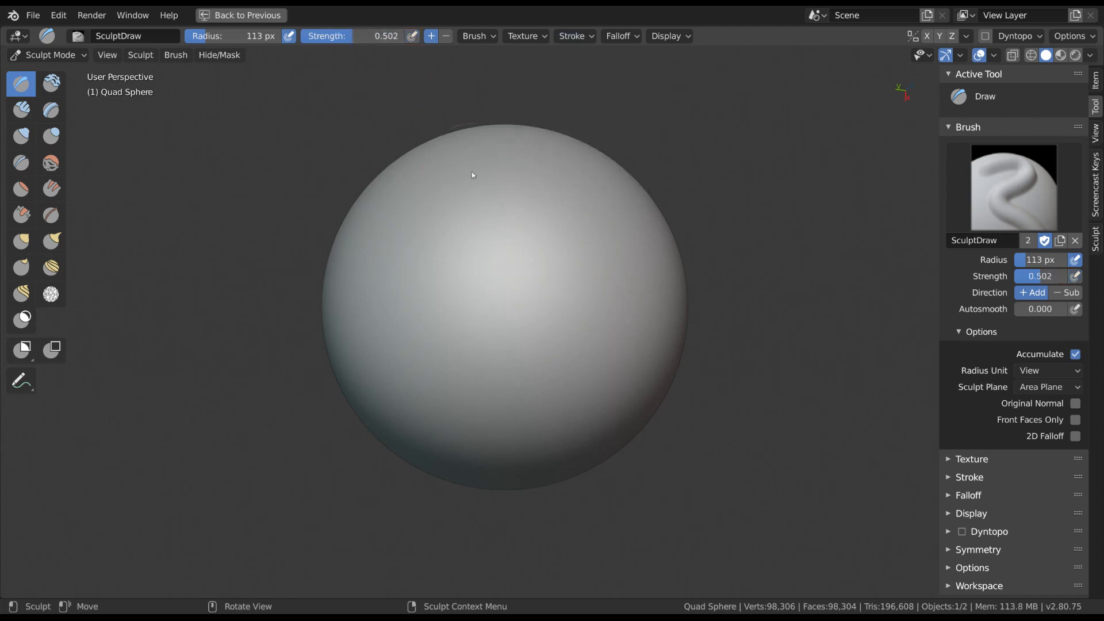
mouse_move(500, 165)
left_mouse_down()
mouse_move(566, 210)
mouse_move(502, 337)
mouse_move(598, 421)
mouse_move(575, 281)
mouse_move(447, 218)
mouse_move(457, 202)
left_mouse_up()
Step: Lower the stroke spacing and draw a continuous winding stroke across the sphere for comparison
left_click(574, 36)
left_click_drag(602, 81, 582, 80)
mouse_move(403, 215)
left_mouse_down()
mouse_move(395, 292)
mouse_move(485, 377)
mouse_move(557, 216)
mouse_move(572, 368)
mouse_move(635, 245)
left_mouse_up()
middle_click_drag(576, 240, 542, 302)
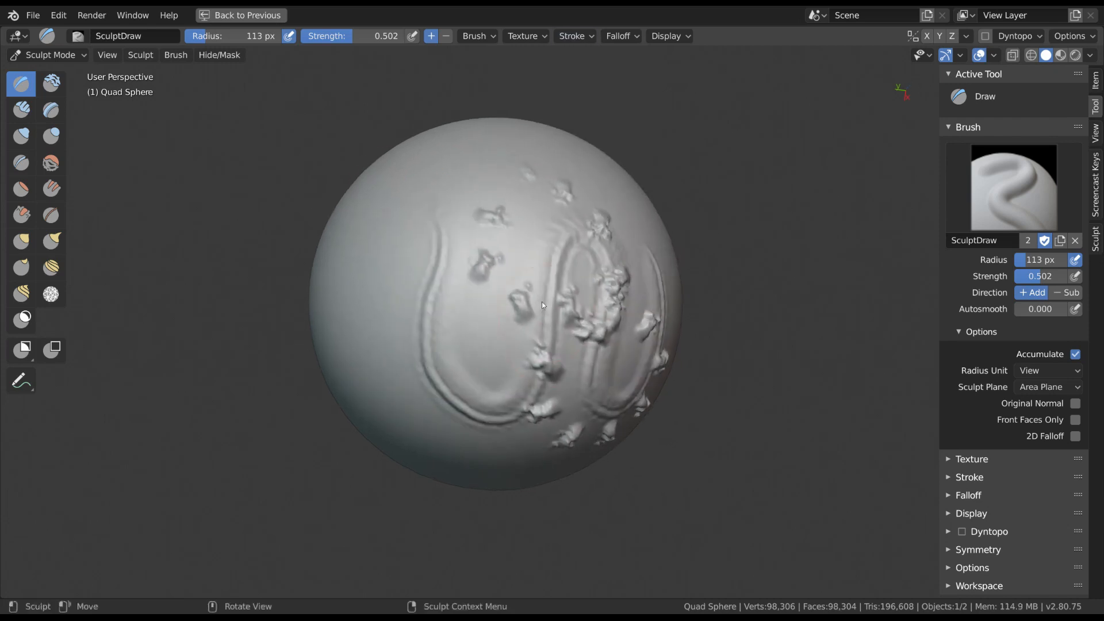
Step: Reset the Draw brush to its default settings and turn the sphere to its smooth side
left_click(175, 55)
left_click(199, 124)
middle_click_drag(367, 277, 590, 325)
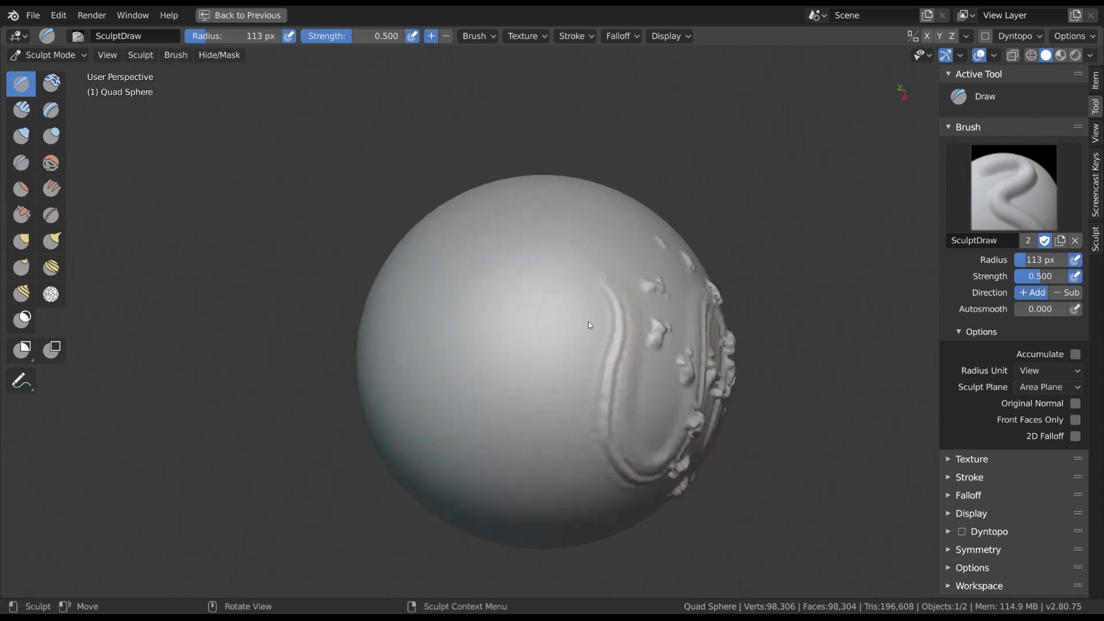
Step: Enable Smooth Stroke and draw a looping stroke on the sphere's smooth side
left_click(572, 36)
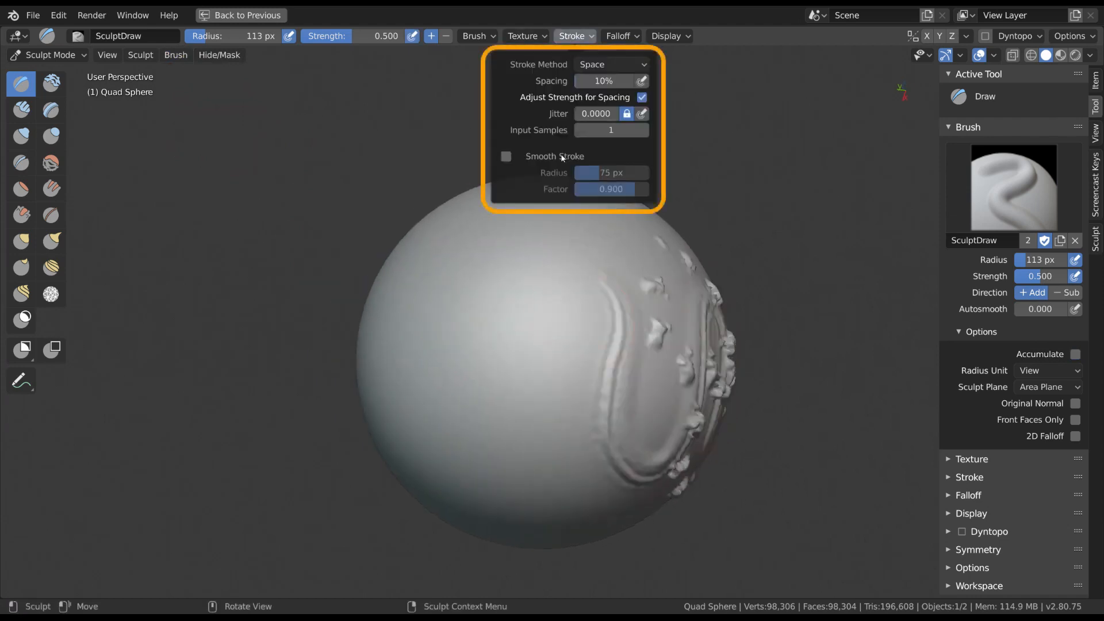
left_click(506, 156)
middle_click_drag(501, 190, 485, 210)
mouse_move(552, 299)
left_mouse_down()
mouse_move(449, 446)
mouse_move(579, 522)
mouse_move(633, 314)
mouse_move(517, 245)
mouse_move(503, 212)
left_mouse_up()
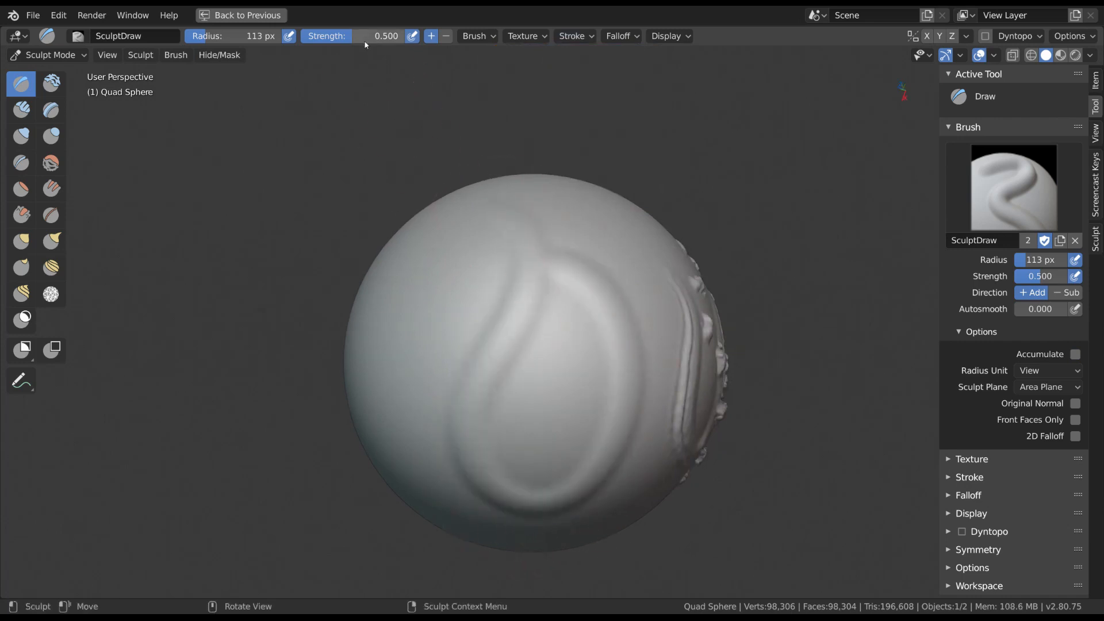
Step: Set the brush strength to 1.000, go over the Smooth Stroke radius and factor, and draw another winding smoothed stroke
left_click_drag(364, 40, 429, 37)
middle_click_drag(518, 272, 544, 269)
left_click(572, 36)
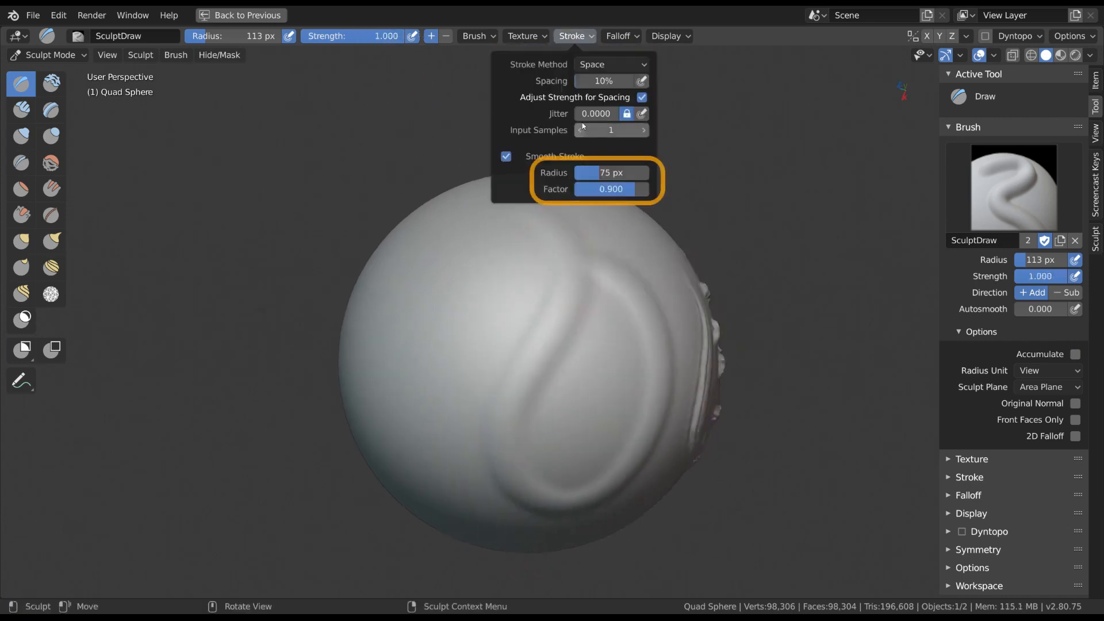
mouse_move(601, 167)
left_mouse_down()
mouse_move(598, 186)
mouse_move(582, 186)
left_mouse_up()
mouse_move(492, 229)
left_mouse_down()
mouse_move(506, 264)
mouse_move(454, 466)
mouse_move(607, 386)
mouse_move(594, 167)
mouse_move(632, 390)
mouse_move(611, 446)
left_mouse_up()
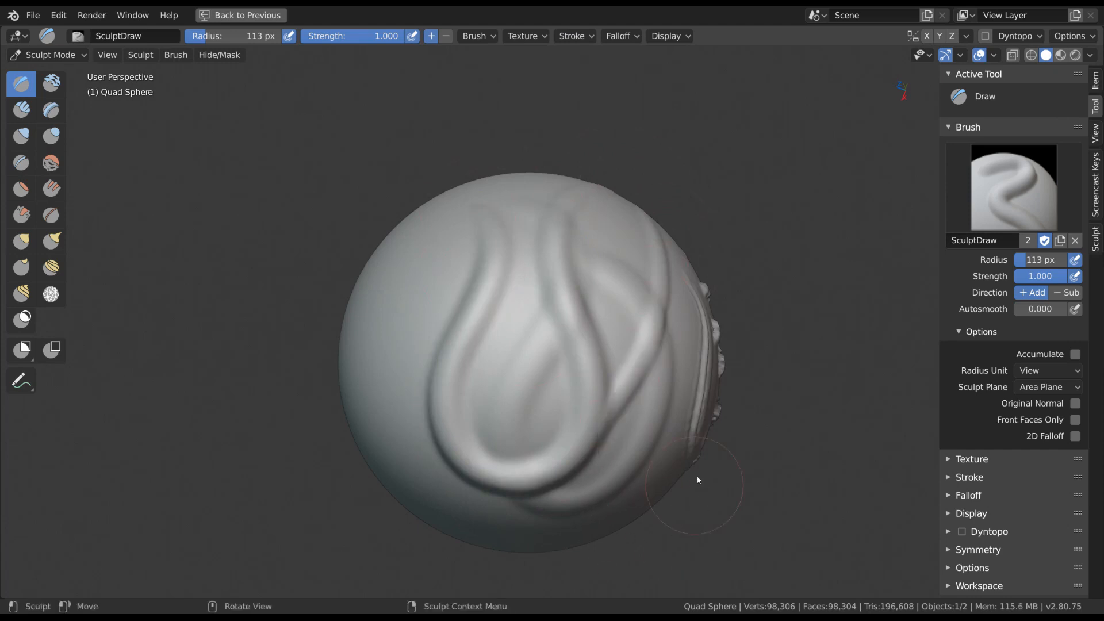
Step: Look at the falloff curve, set the brush radius to 141 px and draw an S-shaped stroke on the sphere
left_click(626, 37)
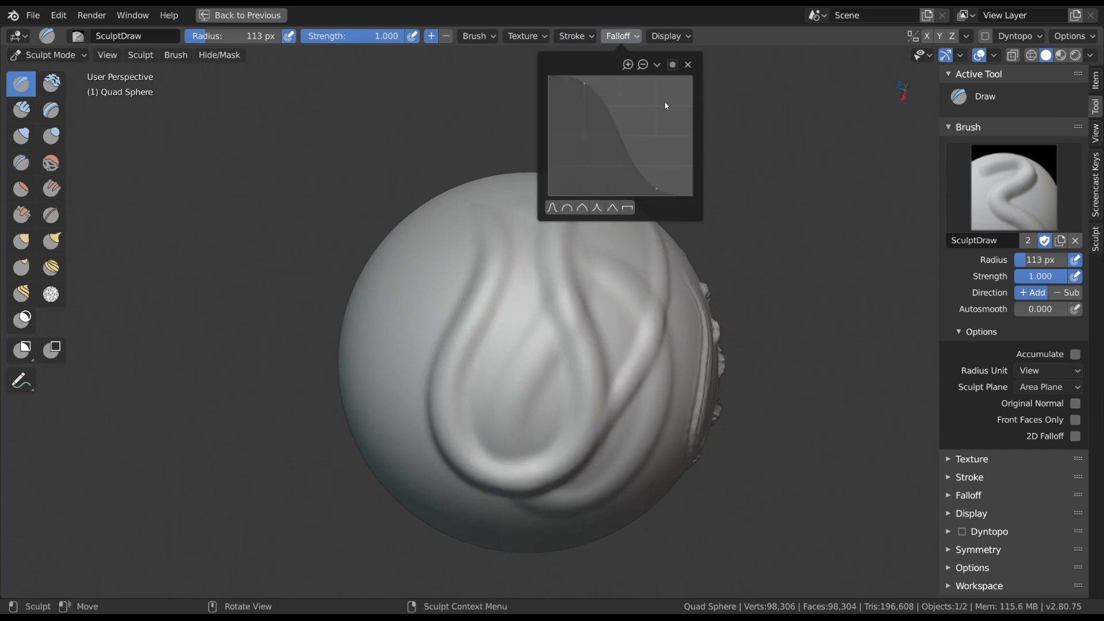
middle_click_drag(467, 306, 524, 284)
key("f")
left_click(536, 281)
mouse_move(522, 226)
left_mouse_down()
mouse_move(471, 429)
mouse_move(481, 451)
left_mouse_up()
mouse_move(481, 451)
middle_mouse_down()
mouse_move(587, 213)
mouse_move(604, 115)
middle_mouse_up()
Step: Preview the brush falloff on the sphere through the radius and strength adjustments, cancelling both
left_click(619, 36)
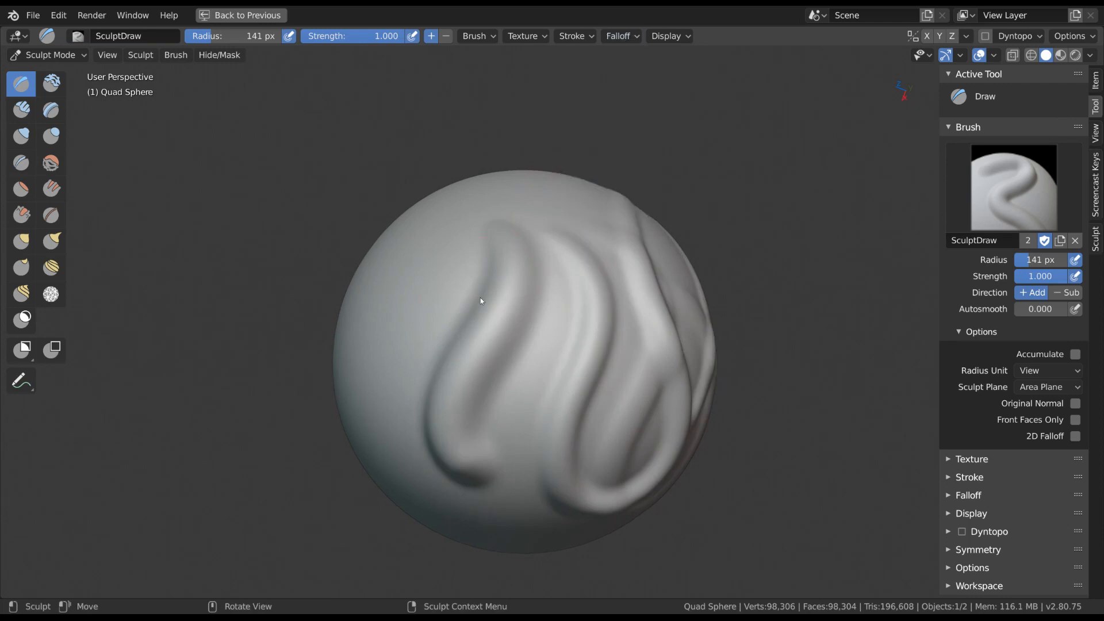
key("f")
key("Escape")
key("shift+f")
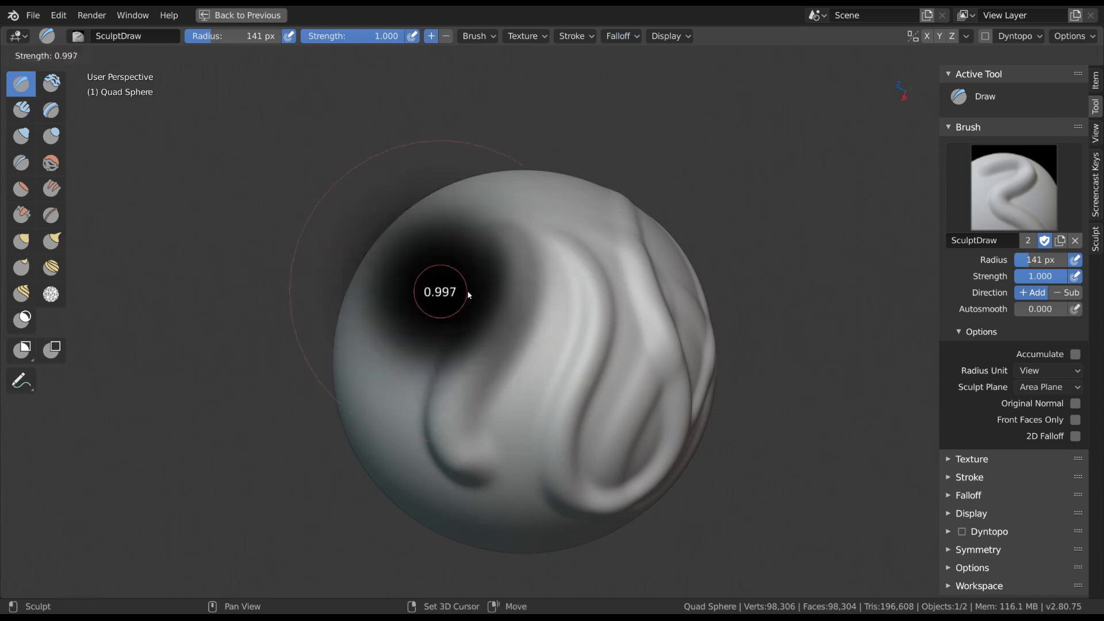
key("Escape")
Step: Add control points to the brush falloff curve and reshape it into a wave
left_click(630, 36)
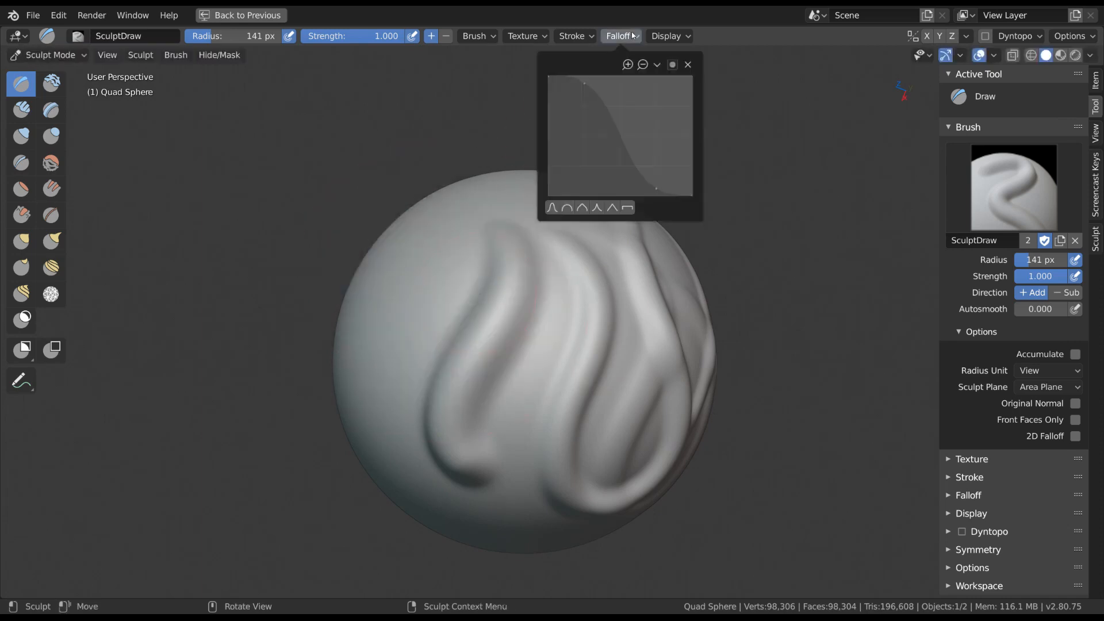
left_click_drag(584, 99, 572, 126)
left_click_drag(657, 192, 600, 102)
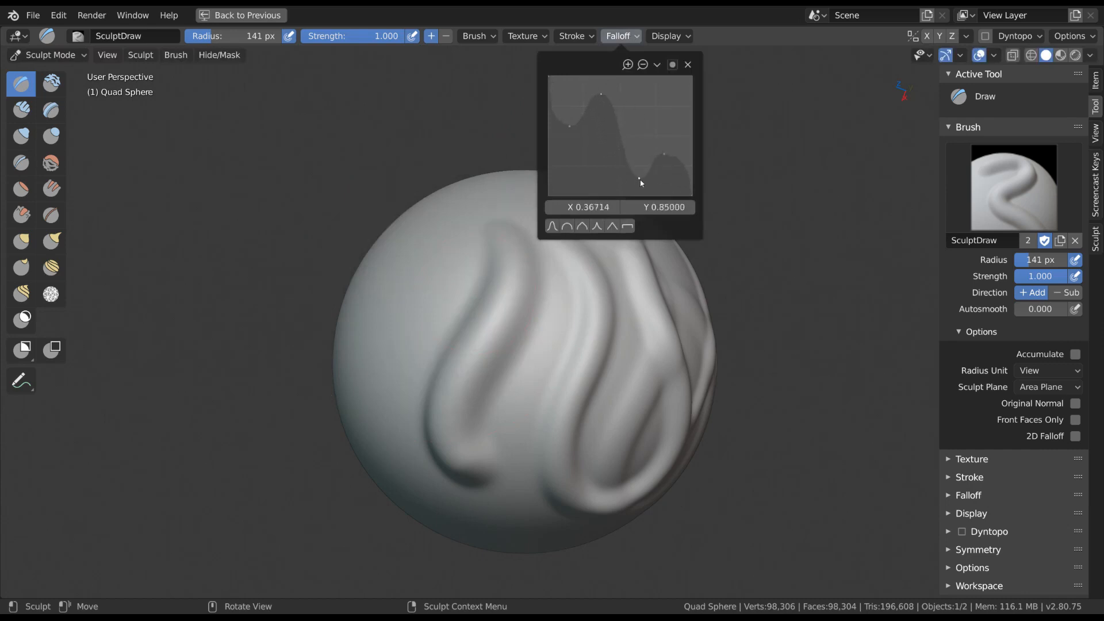
left_click_drag(670, 160, 668, 127)
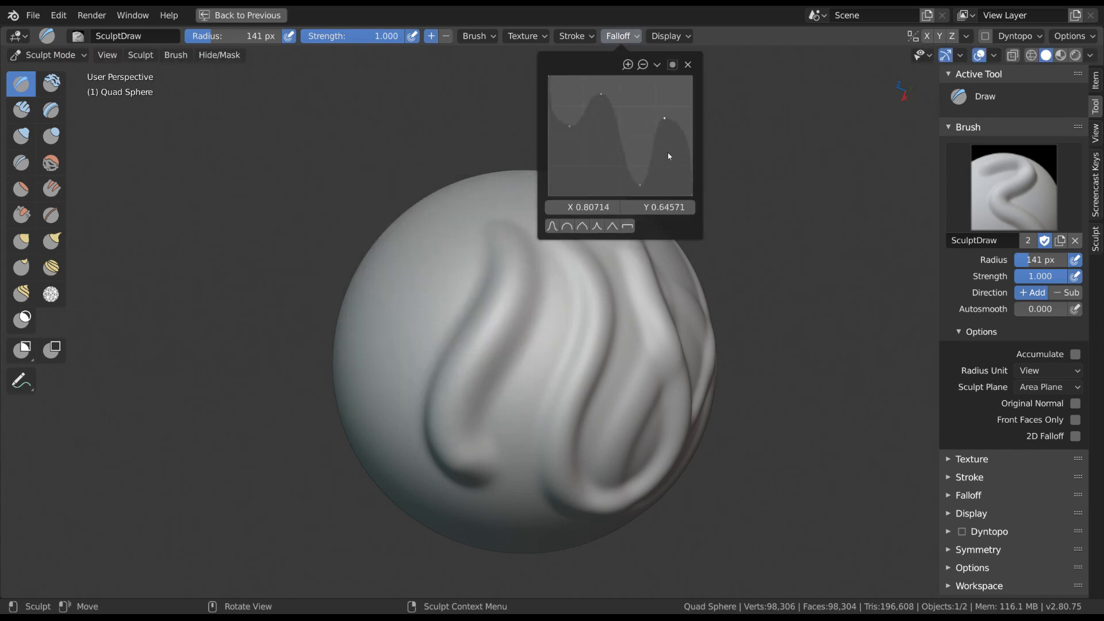
left_click_drag(603, 96, 598, 105)
left_click_drag(617, 133, 620, 140)
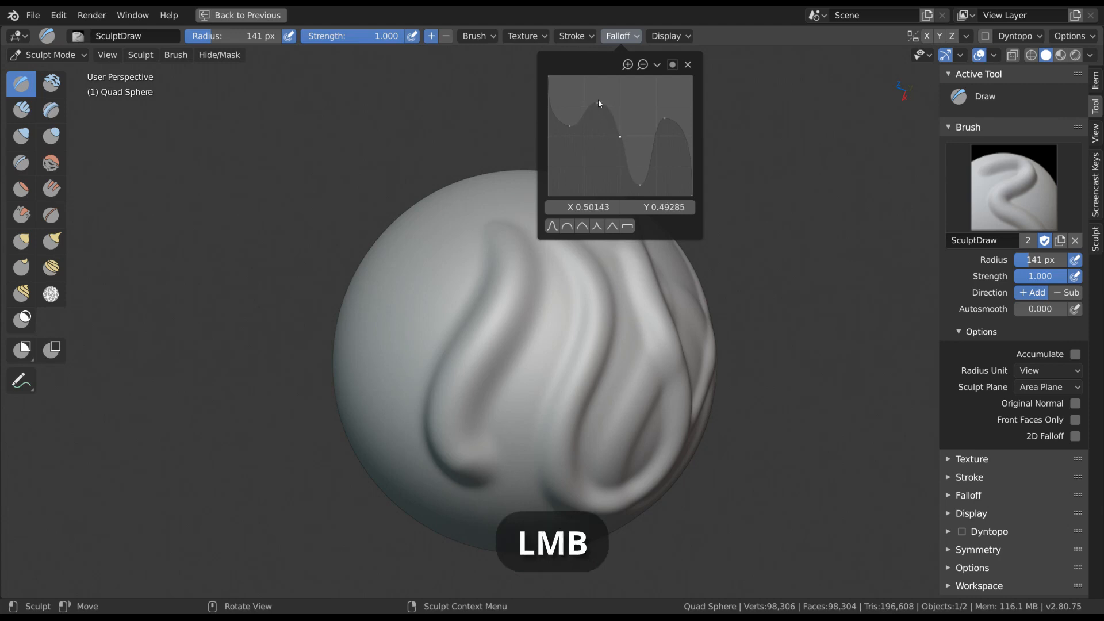
Step: Remove the extra points from the falloff curve by merging them into its start, and reshape the rest into a gentle slope
left_click_drag(598, 104, 548, 76)
left_click_drag(622, 136, 546, 84)
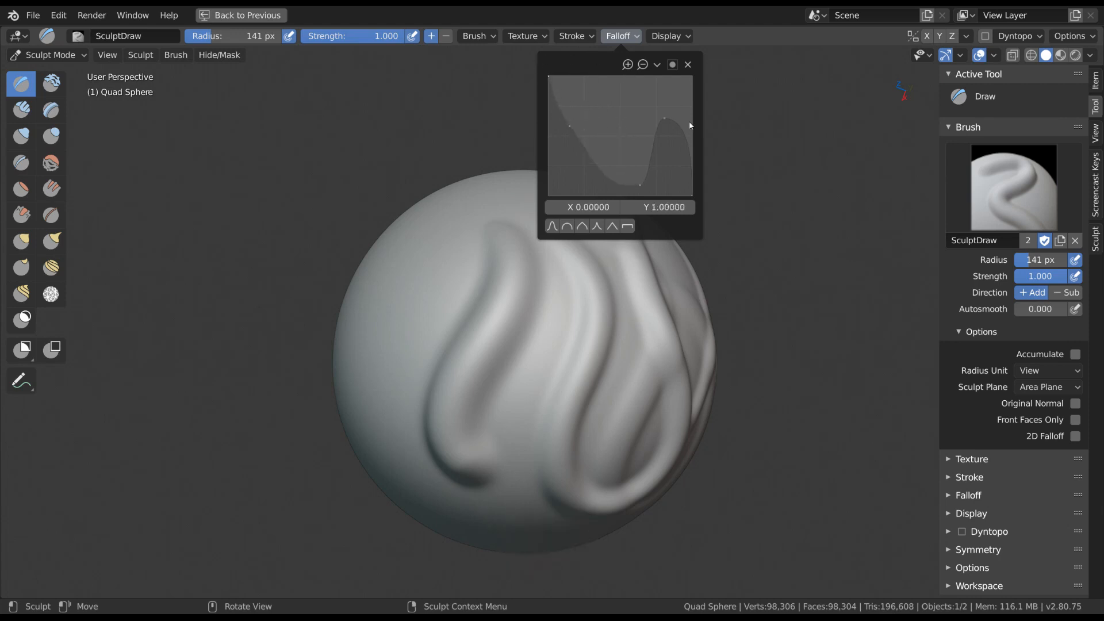
left_click_drag(666, 121, 659, 189)
left_click_drag(570, 126, 578, 92)
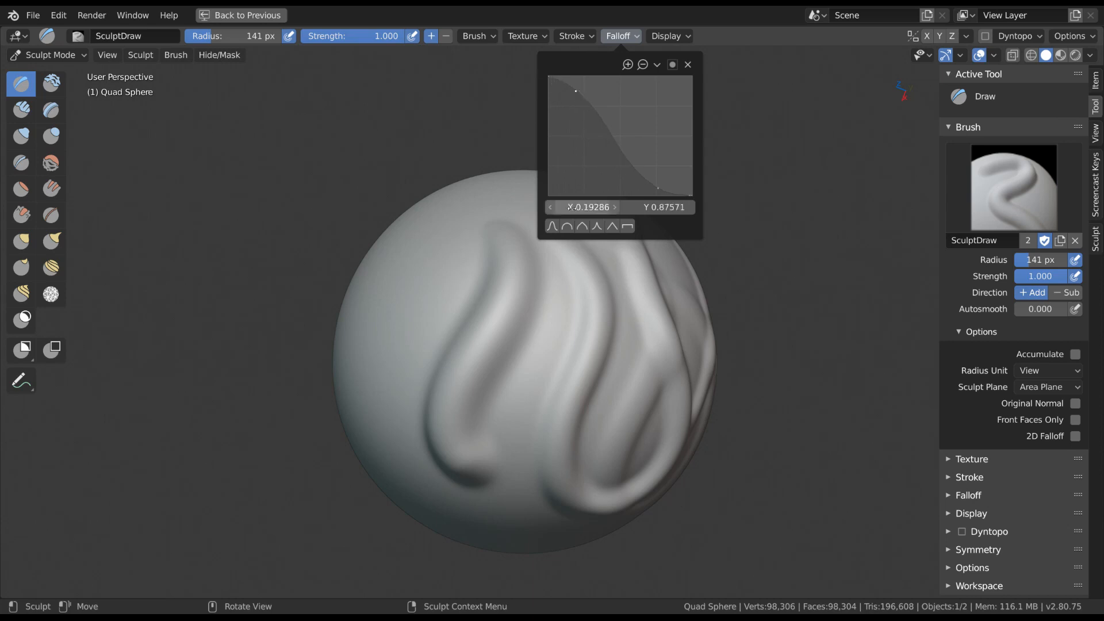
Step: Try the falloff curve presets one after another, finish on the smooth preset, and open the brush display settings
left_click(553, 226)
left_click(567, 208)
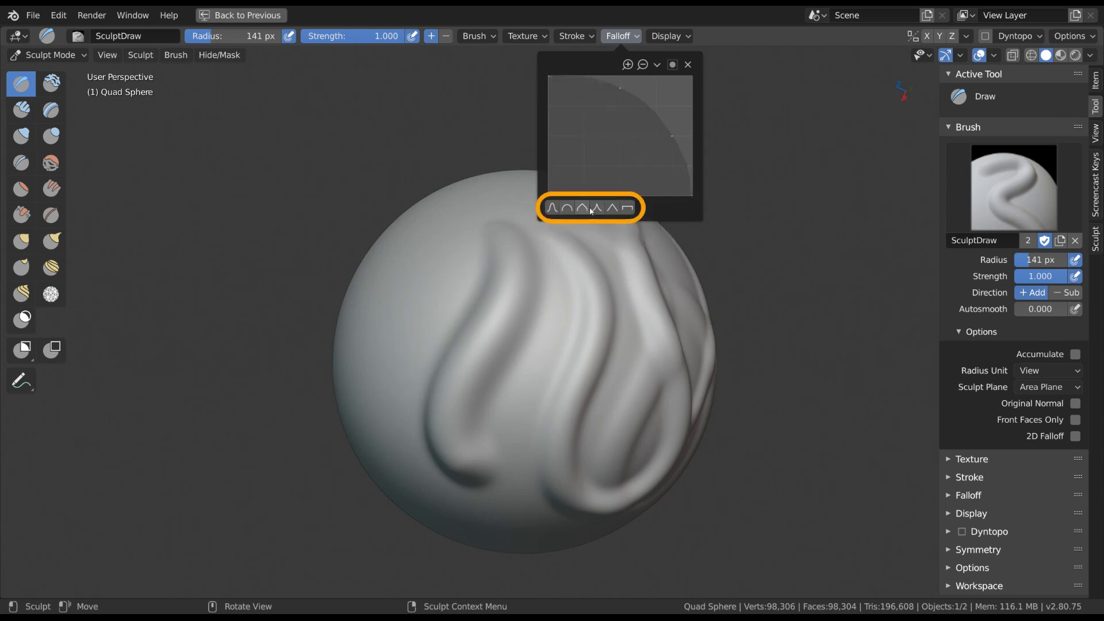
left_click(585, 209)
left_click(599, 209)
left_click(615, 209)
left_click(626, 210)
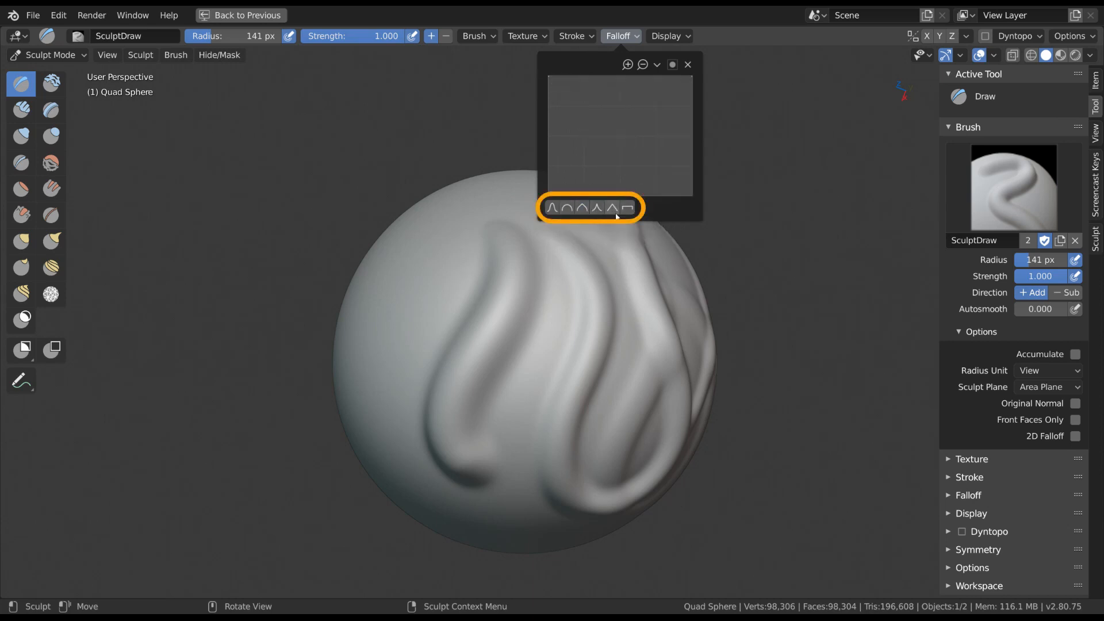
left_click(552, 207)
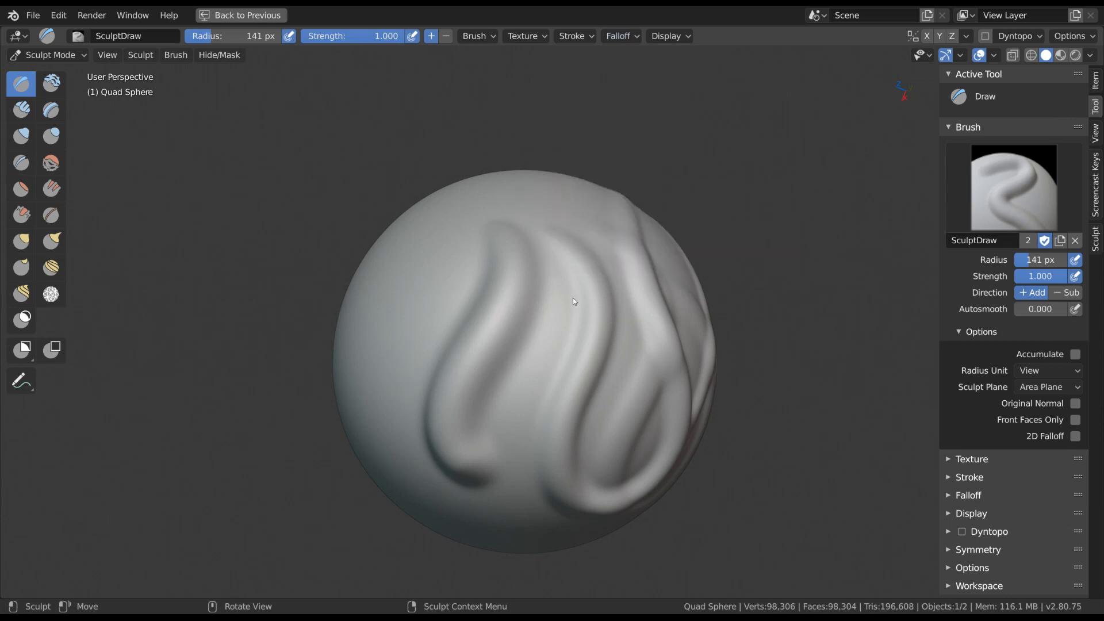
left_click(677, 37)
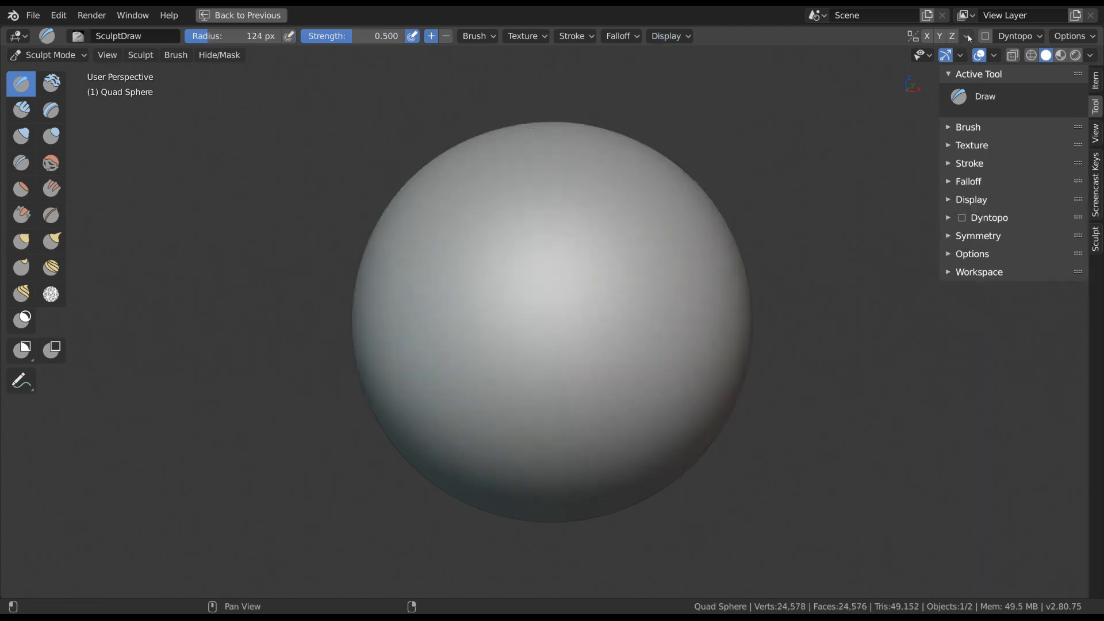
Step: Enable X mirroring, set the brush radius to 86 px and draw a near-vertical mirrored stroke on the clean sphere
left_click(968, 37)
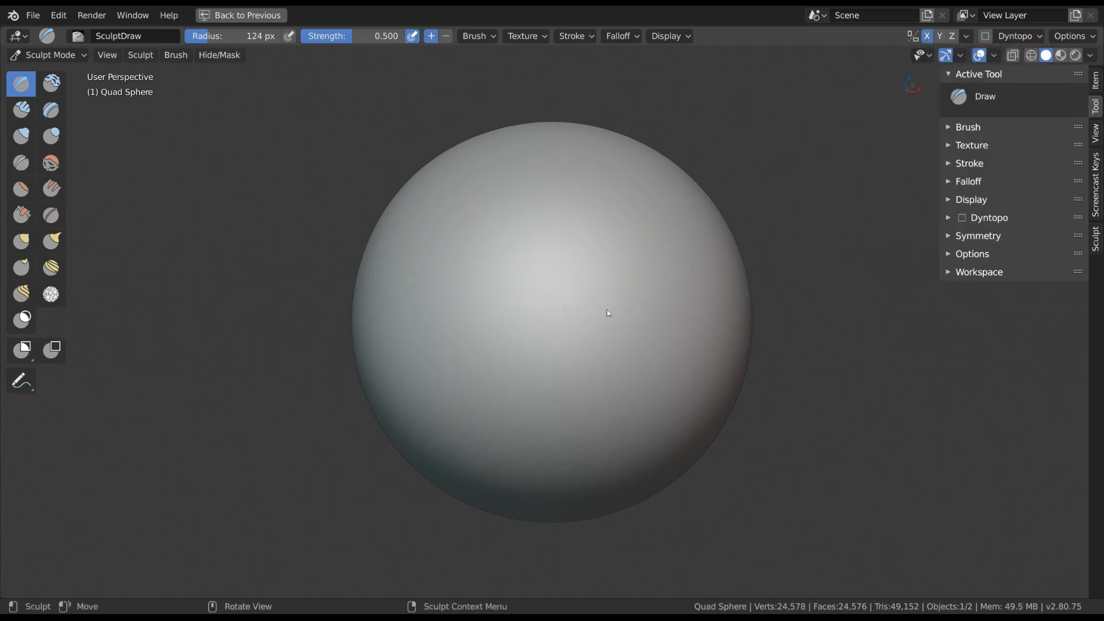
key("f")
left_click(574, 306)
left_click_drag(606, 241, 562, 402)
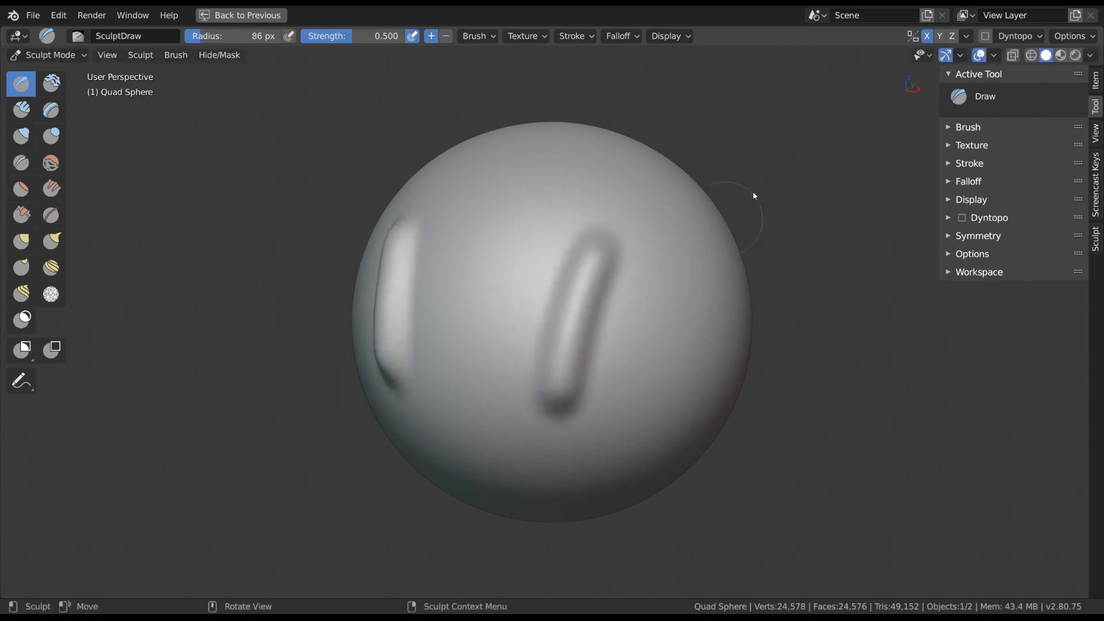
Step: Set the brush radius to 136 px, draw one more mirrored stroke and undo both strokes
mouse_move(592, 344)
middle_mouse_down()
mouse_move(600, 357)
mouse_move(615, 352)
middle_mouse_up()
key("f")
left_click(640, 344)
mouse_move(681, 322)
left_mouse_down()
mouse_move(673, 349)
mouse_move(663, 337)
left_mouse_up()
key("ctrl+z")
key("ctrl+z")
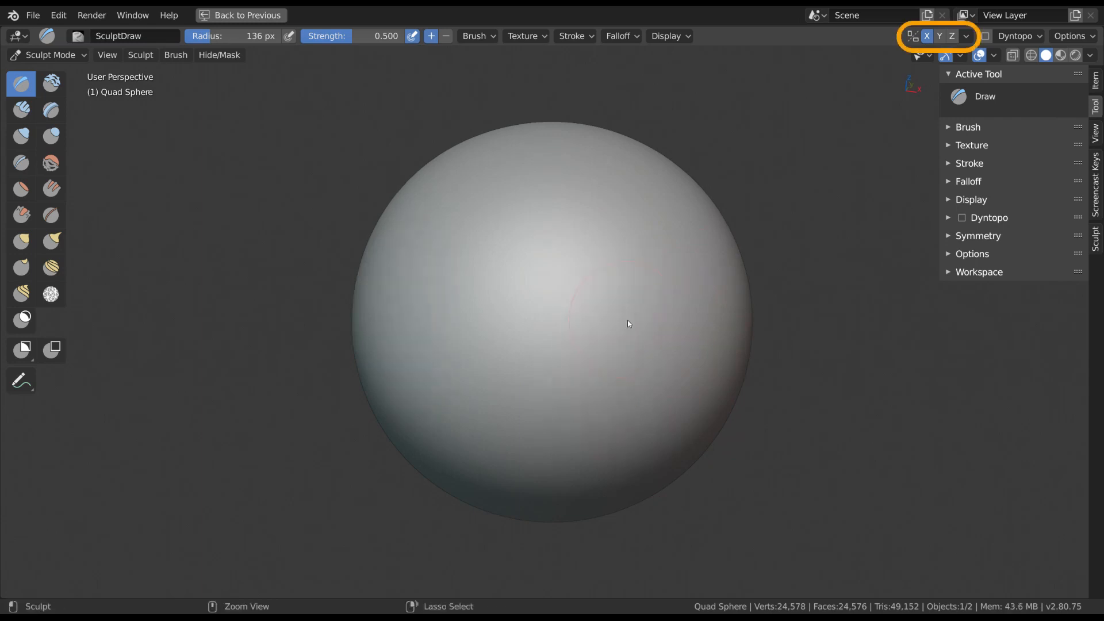
Step: Enable Y and Z mirroring as well, and draw several mirrored strokes around the sphere, reducing the radius to 118 px
middle_click_drag(619, 339, 620, 344)
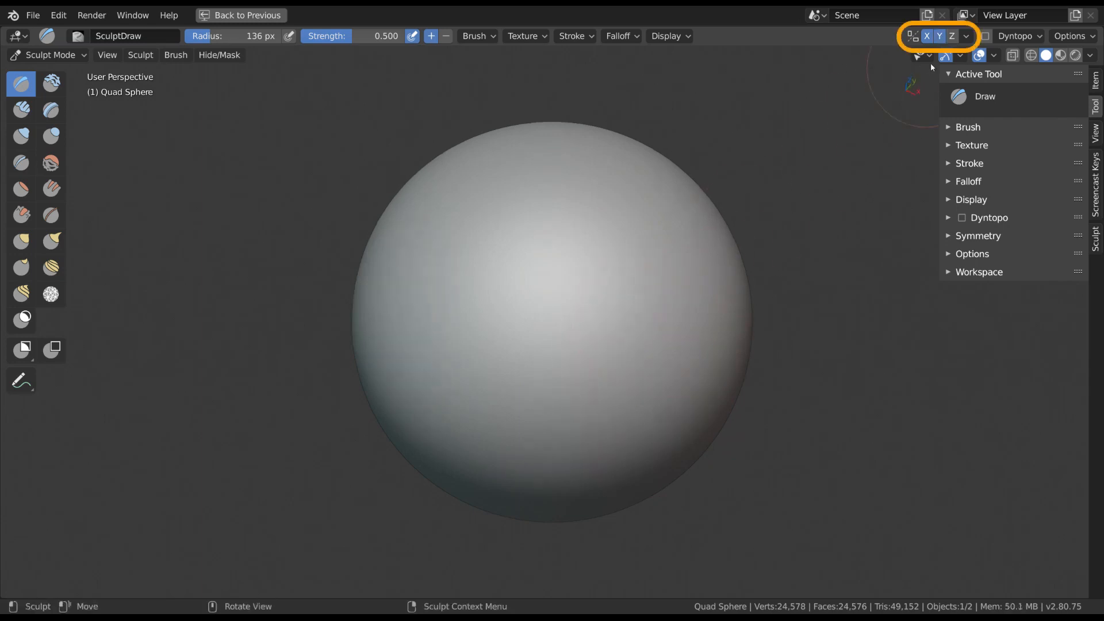
mouse_move(629, 299)
left_mouse_down()
mouse_move(571, 317)
mouse_move(682, 337)
left_mouse_up()
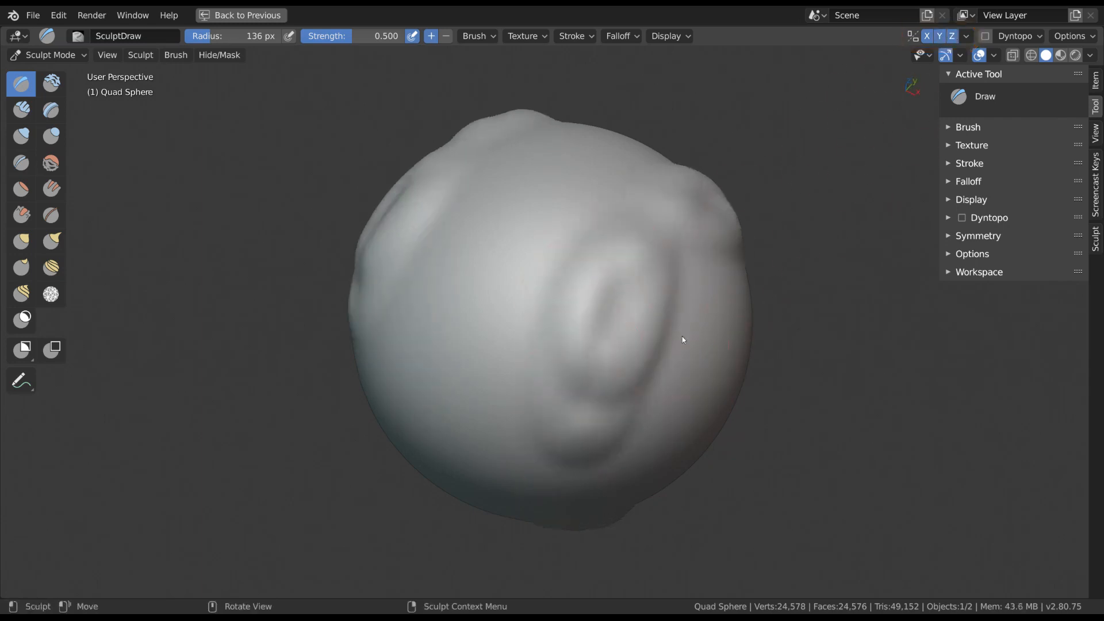
middle_click_drag(682, 337, 637, 310)
key("f")
left_click(607, 290)
left_click_drag(607, 290, 629, 248)
mouse_move(629, 247)
middle_mouse_down()
mouse_move(644, 320)
mouse_move(605, 250)
mouse_move(640, 220)
middle_mouse_up()
left_click_drag(639, 220, 646, 230)
middle_click_drag(645, 230, 567, 367)
Step: Undo the mirrored strokes and turn off mirroring on all three axes
key("ctrl+z")
key("ctrl+z")
key("ctrl+z")
key("ctrl+z")
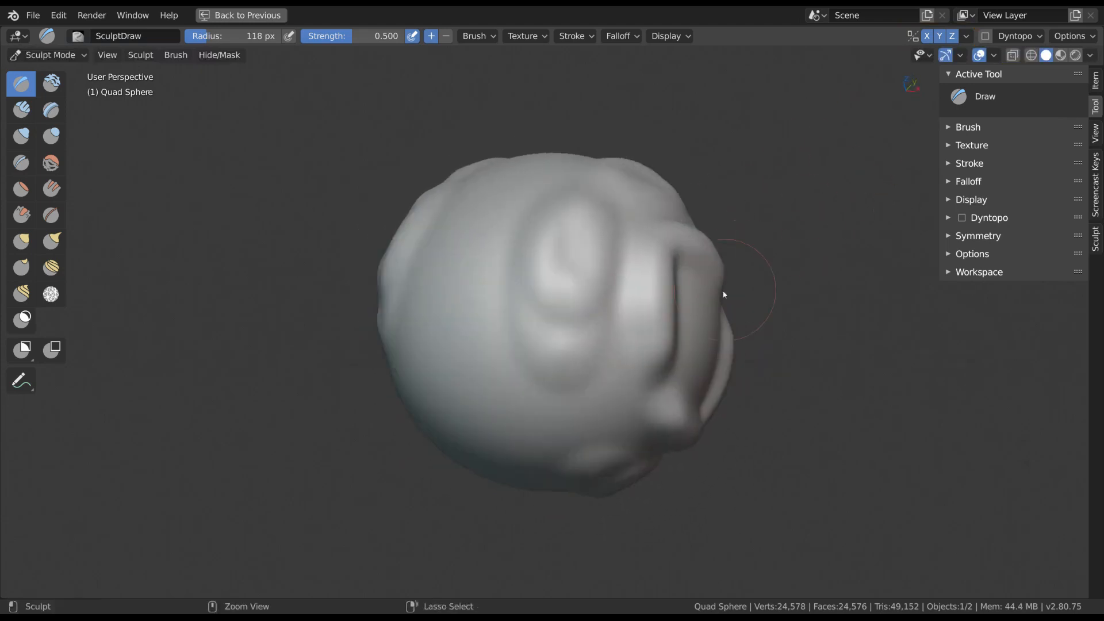
left_click(950, 36)
Step: Show the X, Y and Z axis lines in the viewport overlays
left_click(995, 55)
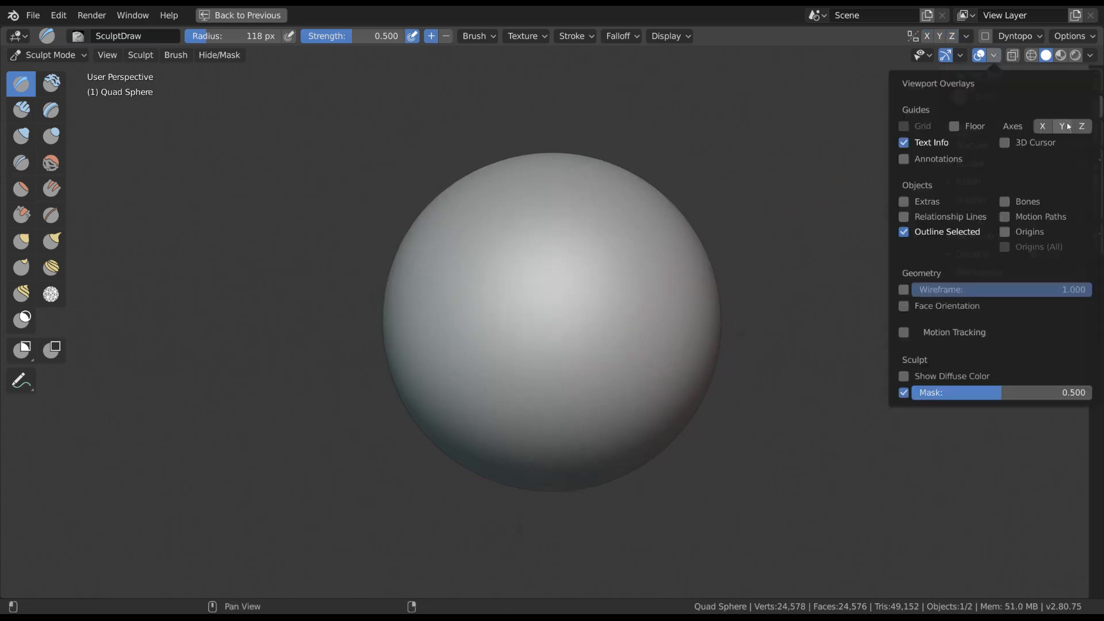
left_click_drag(1083, 125, 1044, 126)
middle_click_drag(606, 306, 614, 344)
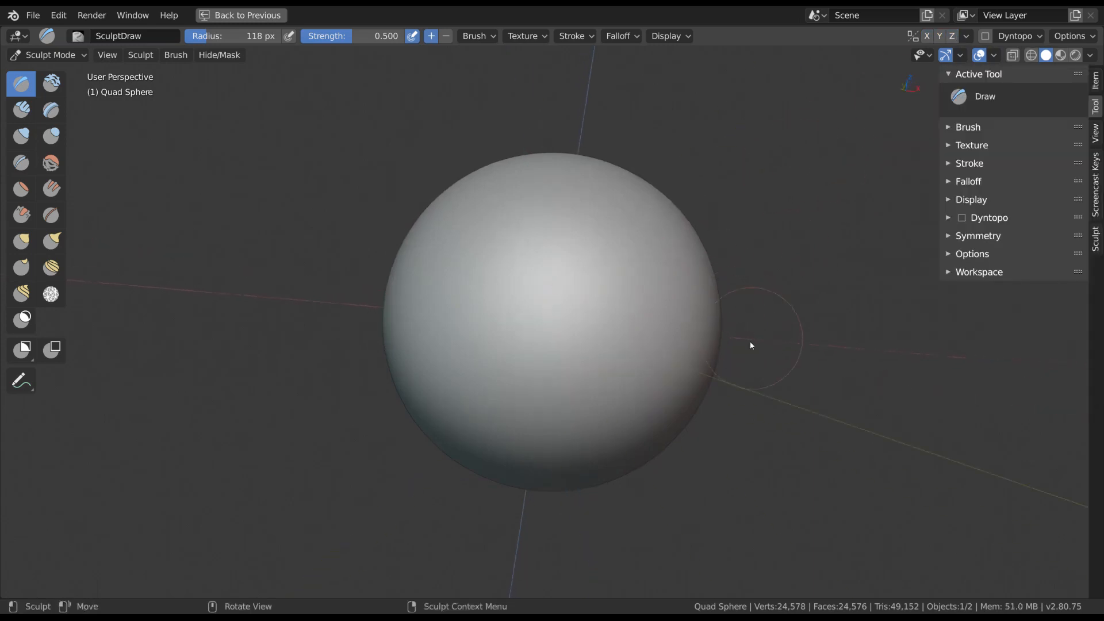
Step: Set the brush radius to 97 px, draw a diagonal stroke on the sphere and undo it
mouse_move(750, 340)
middle_mouse_down()
mouse_move(602, 316)
mouse_move(575, 328)
middle_mouse_up()
key("f")
left_click(566, 329)
left_click_drag(575, 227, 513, 318)
key("ctrl+z")
Step: Draw another diagonal stroke with X mirroring enabled and undo it
middle_click_drag(696, 224, 684, 270)
mouse_move(620, 282)
left_mouse_down()
mouse_move(631, 274)
mouse_move(589, 301)
mouse_move(547, 371)
left_mouse_up()
mouse_move(567, 362)
middle_mouse_down()
mouse_move(556, 323)
mouse_move(532, 372)
middle_mouse_up()
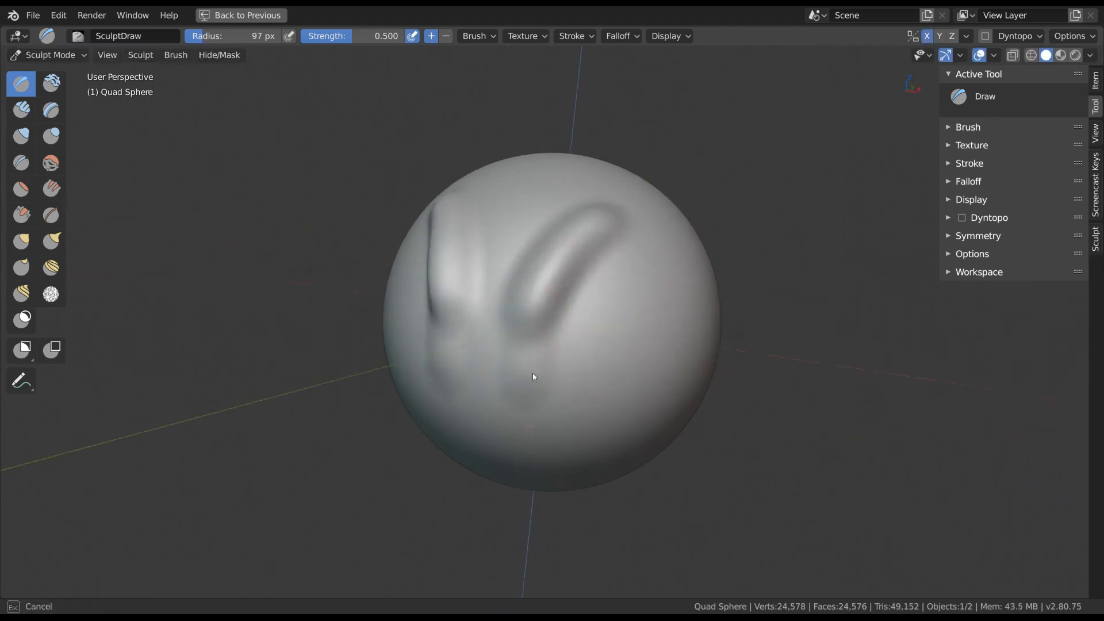
key("ctrl+z")
Step: Replace X mirroring with X tiling in the symmetry settings, set the brush radius to 169 px and draw broad strokes on the sphere
left_click(966, 36)
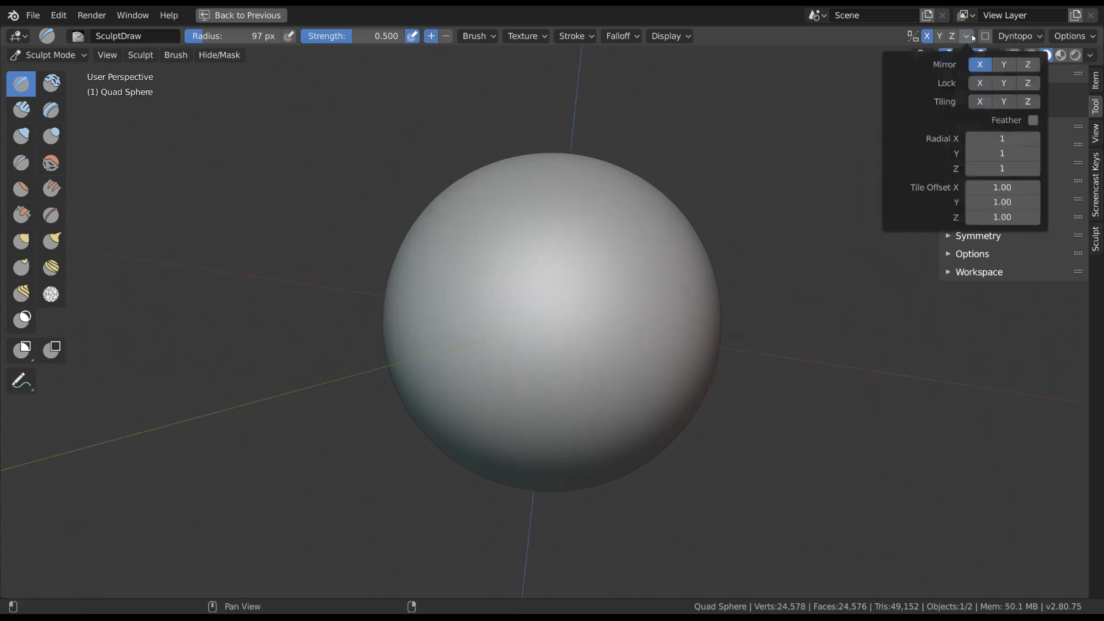
left_click(967, 36)
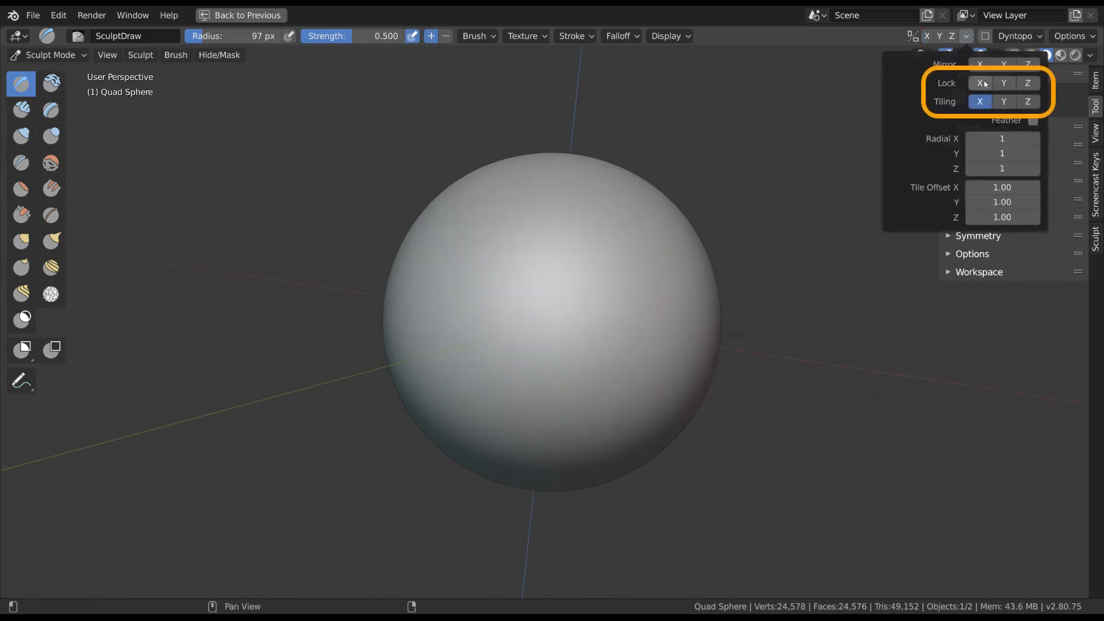
middle_click_drag(604, 236, 591, 284)
key("f")
left_click(631, 288)
mouse_move(613, 288)
left_mouse_down()
mouse_move(603, 328)
mouse_move(601, 221)
mouse_move(607, 230)
left_mouse_up()
middle_click_drag(656, 233, 597, 238)
mouse_move(515, 358)
left_mouse_down()
mouse_move(544, 309)
mouse_move(617, 343)
mouse_move(681, 309)
mouse_move(661, 261)
mouse_move(673, 235)
left_mouse_up()
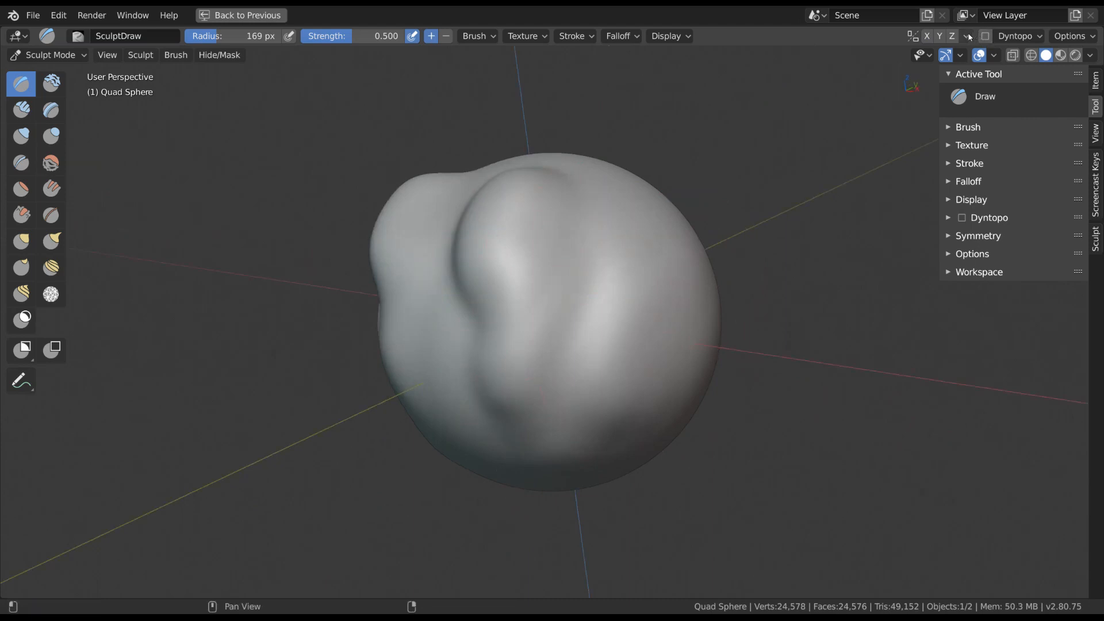
Step: Undo the tiled strokes on the sphere and set the radial symmetry count on X to 5
left_click(969, 36)
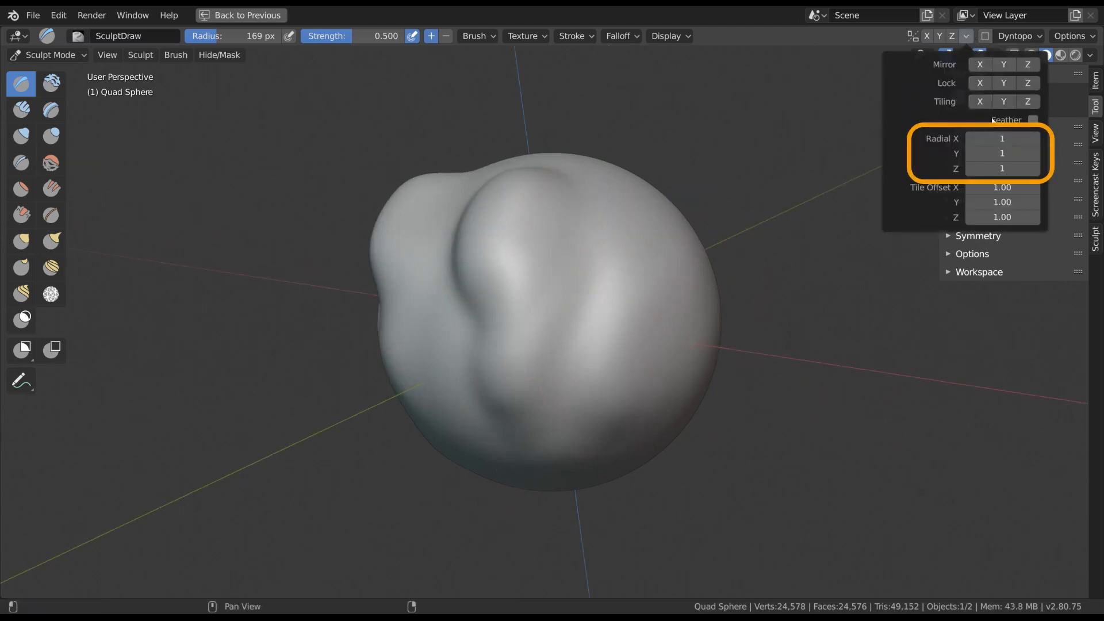
key("ctrl+z")
key("ctrl+z")
left_click(966, 37)
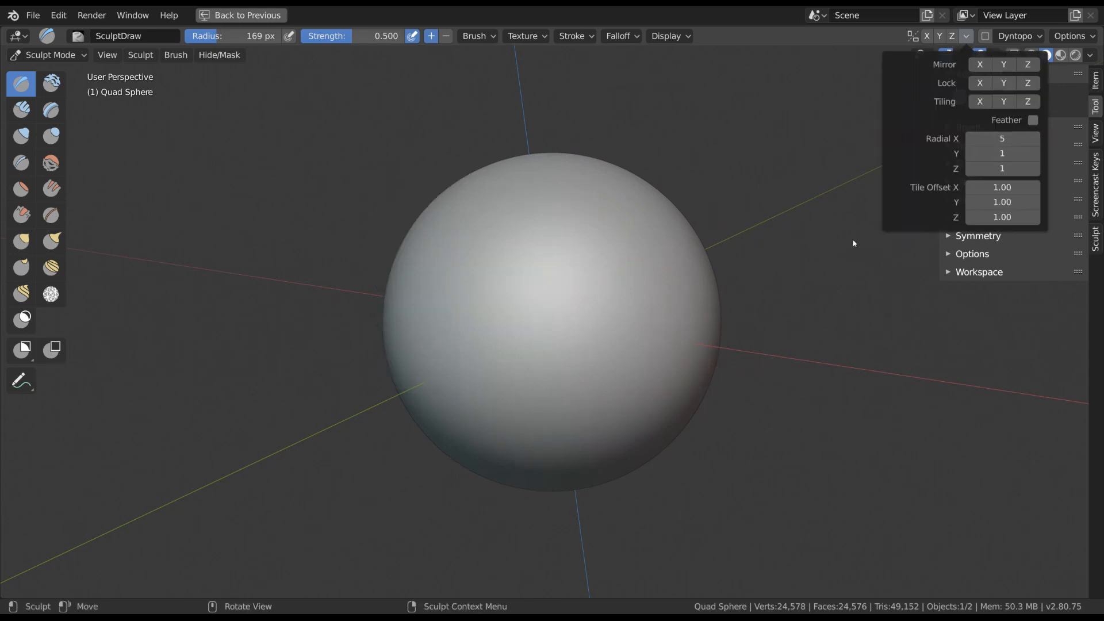
Step: Set the brush radius to 128 px and draw a short diagonal stroke on the sphere with radial X symmetry
middle_click_drag(657, 320, 683, 322)
key("f")
left_click(653, 326)
mouse_move(542, 370)
left_mouse_down()
mouse_move(604, 273)
mouse_move(549, 367)
left_mouse_up()
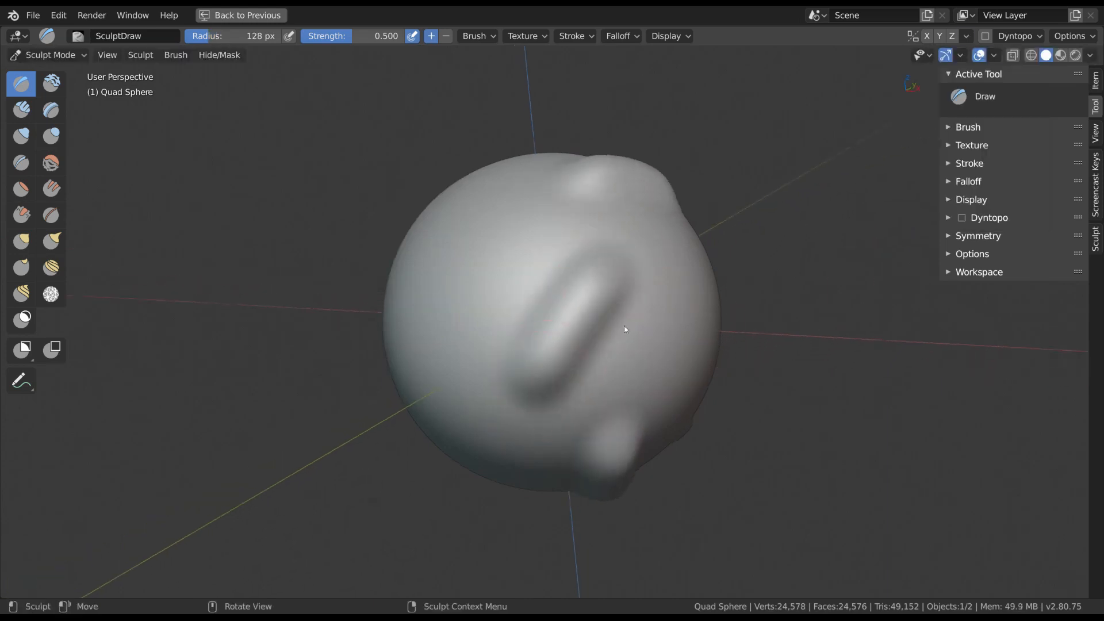
Step: Set the brush radius to 83 px, draw more diagonal strokes on the sphere and inspect the radial copies from other sides
middle_click_drag(661, 324, 641, 323)
key("f")
left_click(593, 324)
left_click_drag(625, 284, 592, 343)
mouse_move(592, 343)
middle_mouse_down()
mouse_move(567, 288)
mouse_move(544, 312)
mouse_move(623, 322)
mouse_move(536, 314)
mouse_move(539, 365)
mouse_move(600, 295)
middle_mouse_up()
left_click_drag(601, 294, 565, 347)
mouse_move(564, 347)
middle_mouse_down()
mouse_move(619, 285)
mouse_move(625, 294)
mouse_move(626, 264)
mouse_move(673, 226)
mouse_move(646, 310)
mouse_move(592, 367)
mouse_move(597, 407)
mouse_move(643, 388)
middle_mouse_up()
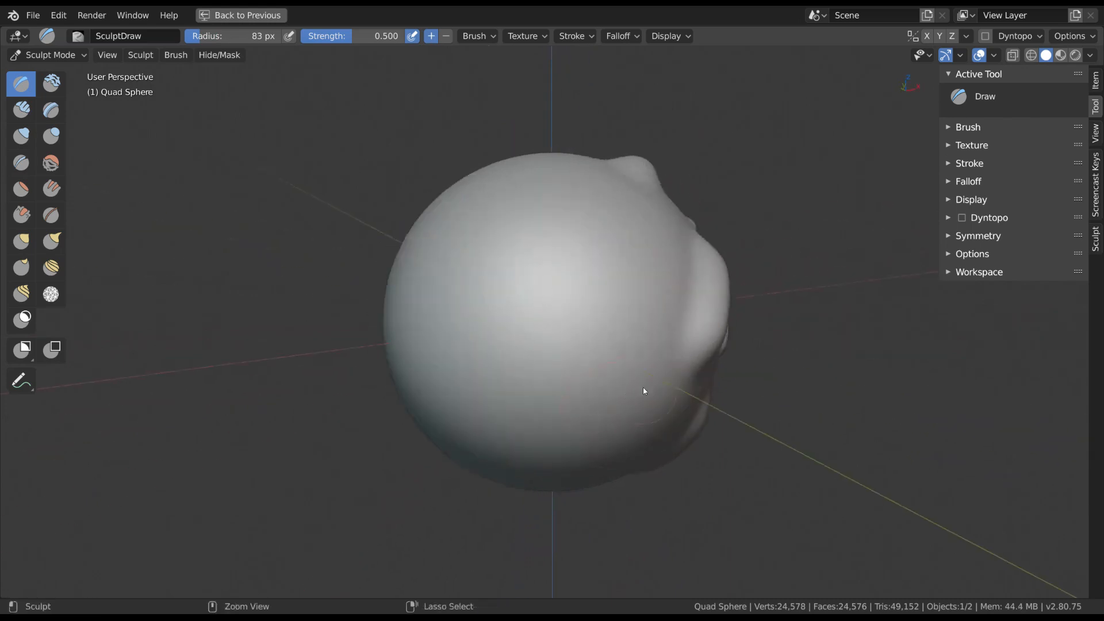
mouse_move(735, 371)
middle_mouse_down()
mouse_move(608, 372)
mouse_move(710, 364)
mouse_move(561, 337)
middle_mouse_up()
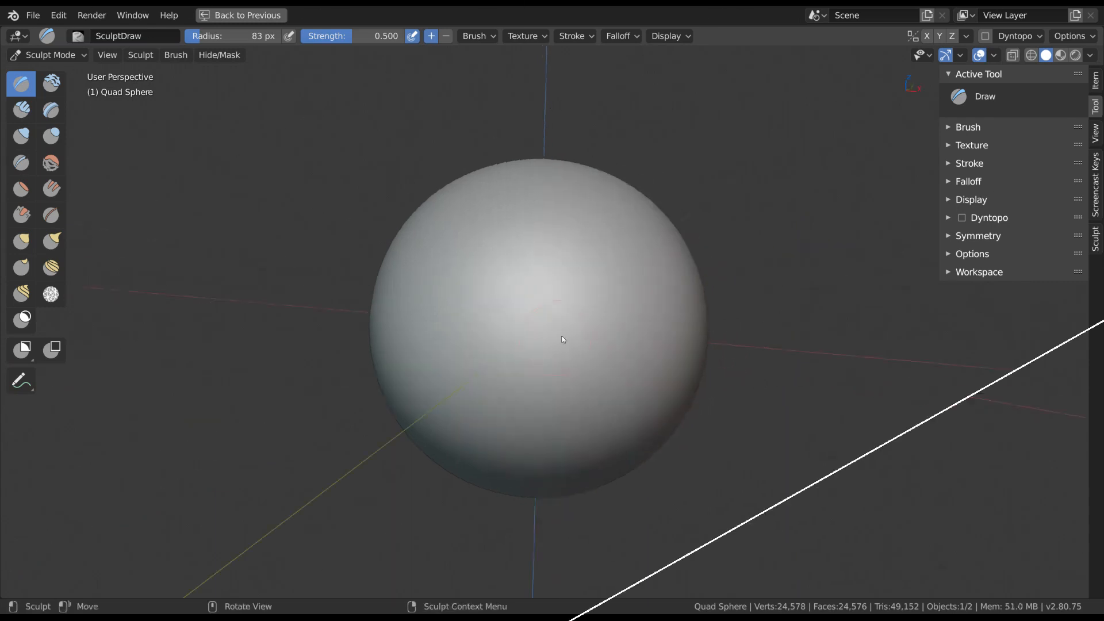
Step: Draw raised strokes side by side on the front of the clean sphere, changing the brush radius to 120 px along the way
mouse_move(543, 356)
left_mouse_down()
mouse_move(590, 253)
mouse_move(619, 345)
mouse_move(695, 328)
left_mouse_up()
key("f")
left_click(632, 311)
left_click_drag(581, 276, 517, 340)
middle_click_drag(690, 314, 651, 309)
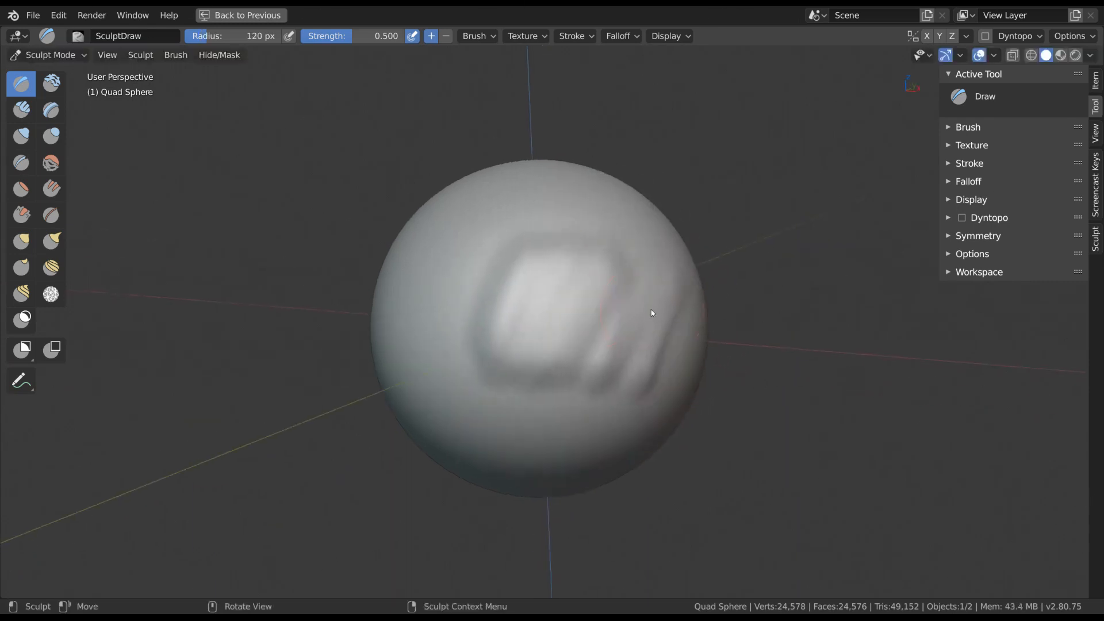
left_click_drag(638, 299, 621, 356)
middle_click_drag(639, 363, 685, 325)
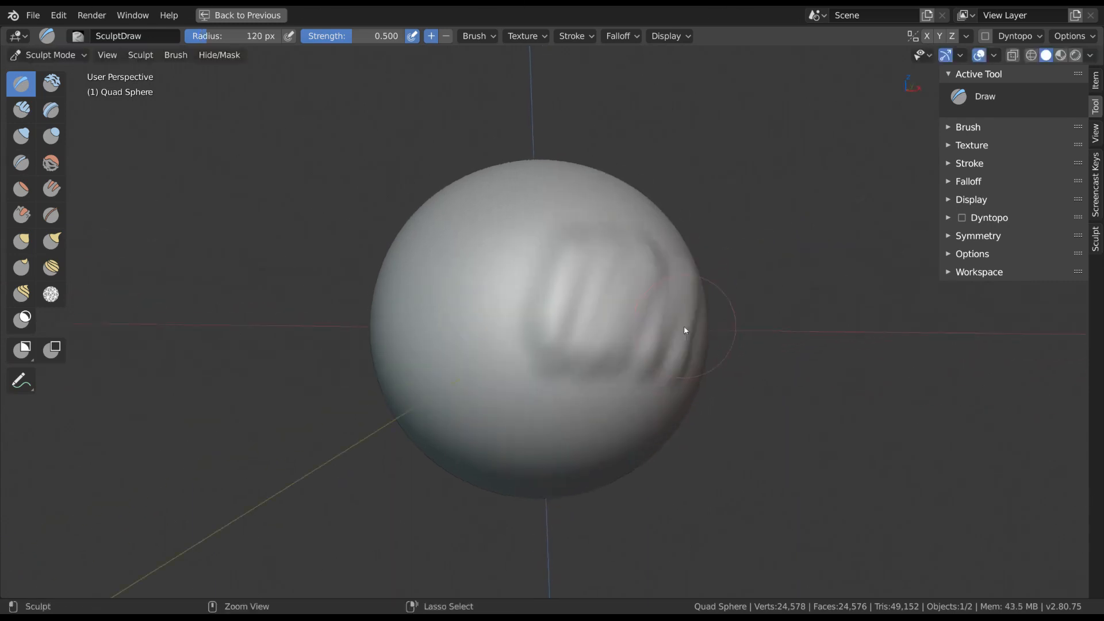
Step: Show the wireframe in the viewport overlays and undo the strokes on the sphere
left_click(994, 55)
left_click(904, 290)
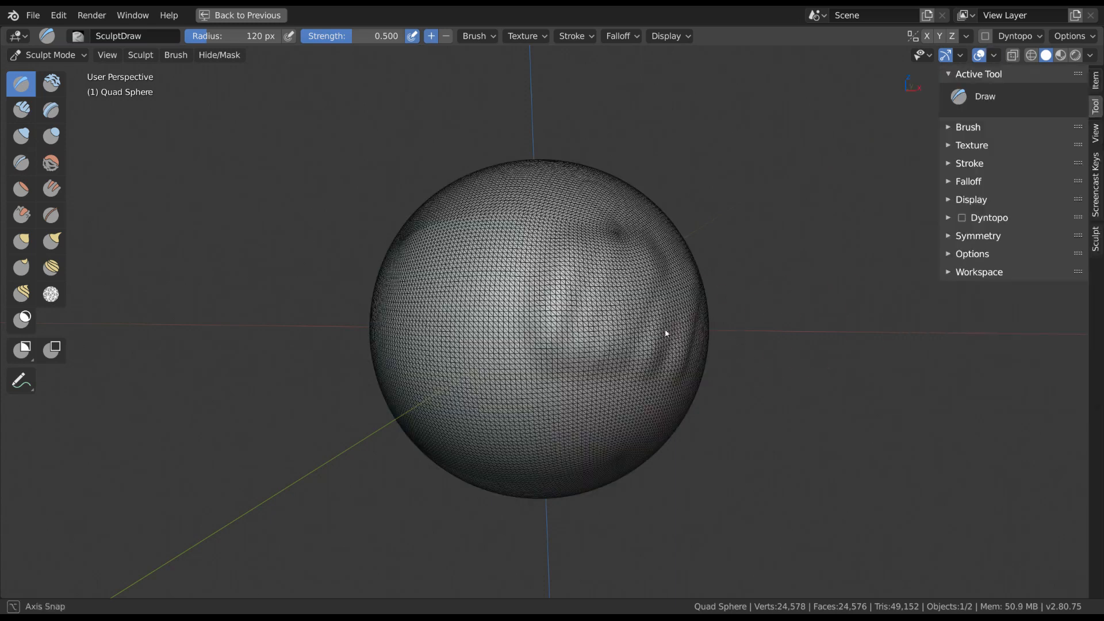
key("ctrl+z")
key("ctrl+z")
key("ctrl+z")
Step: Set the brush radius to 97 px, enable Dyntopo despite the vertex data warning and draw strokes on the sphere
middle_click_drag(665, 330, 616, 337)
key("f")
left_click(618, 335)
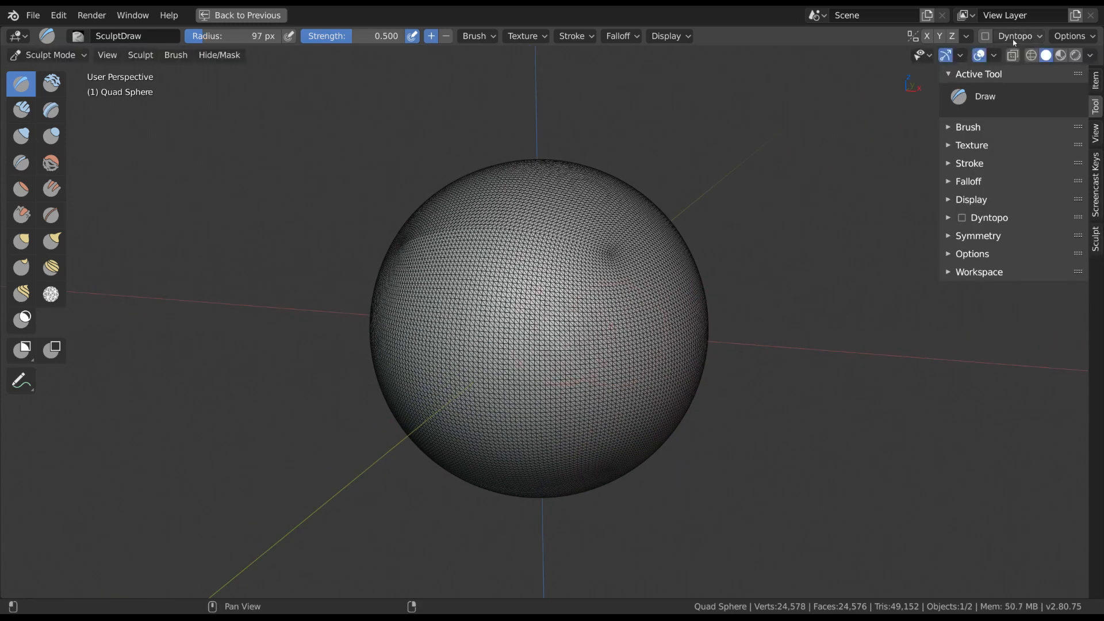
left_click(1017, 37)
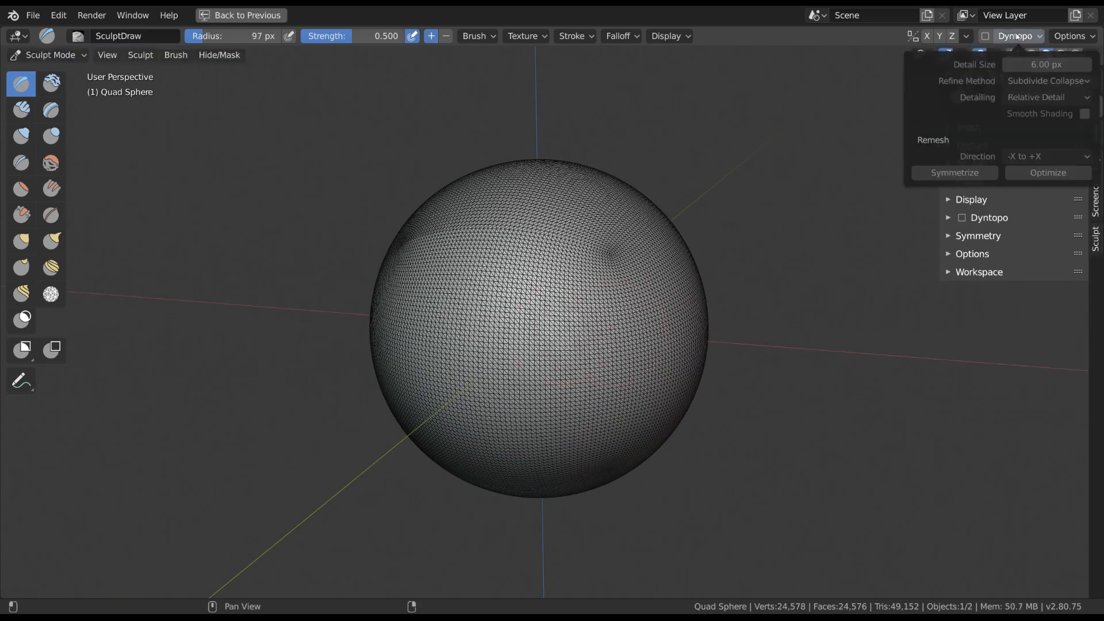
left_click(1000, 219)
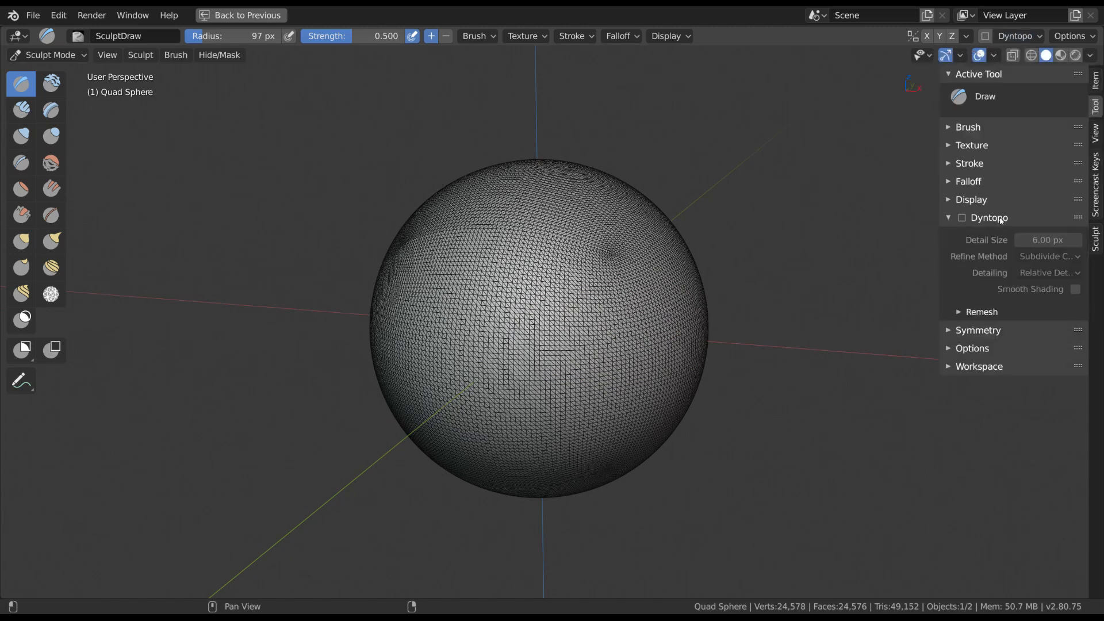
left_click(961, 218)
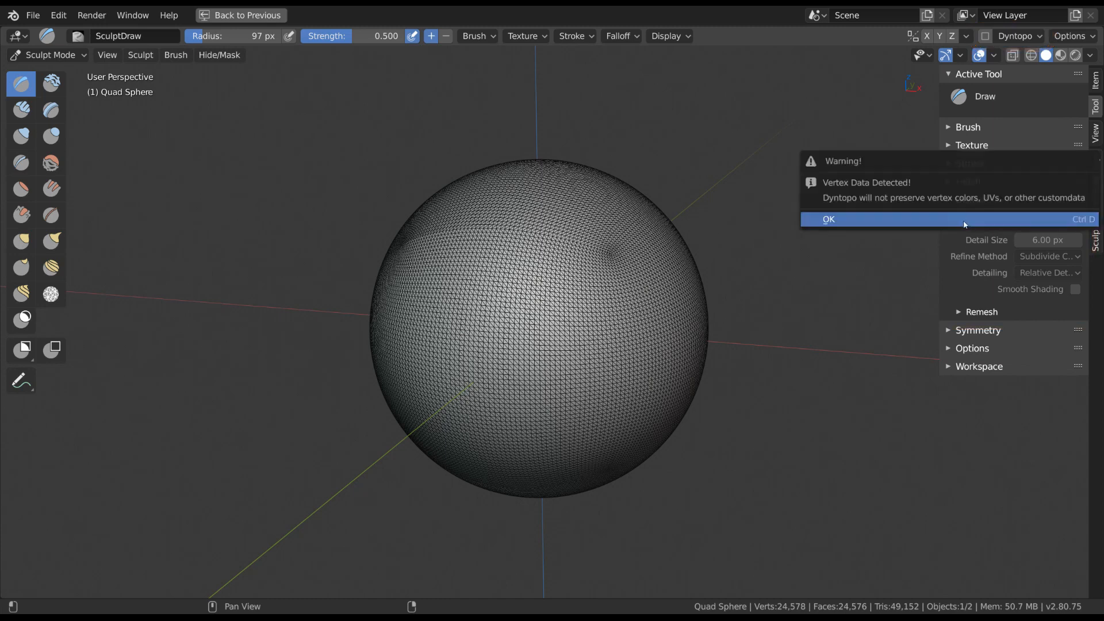
left_click(965, 218)
mouse_move(570, 306)
left_mouse_down()
mouse_move(611, 249)
mouse_move(636, 256)
mouse_move(515, 368)
mouse_move(581, 299)
left_mouse_up()
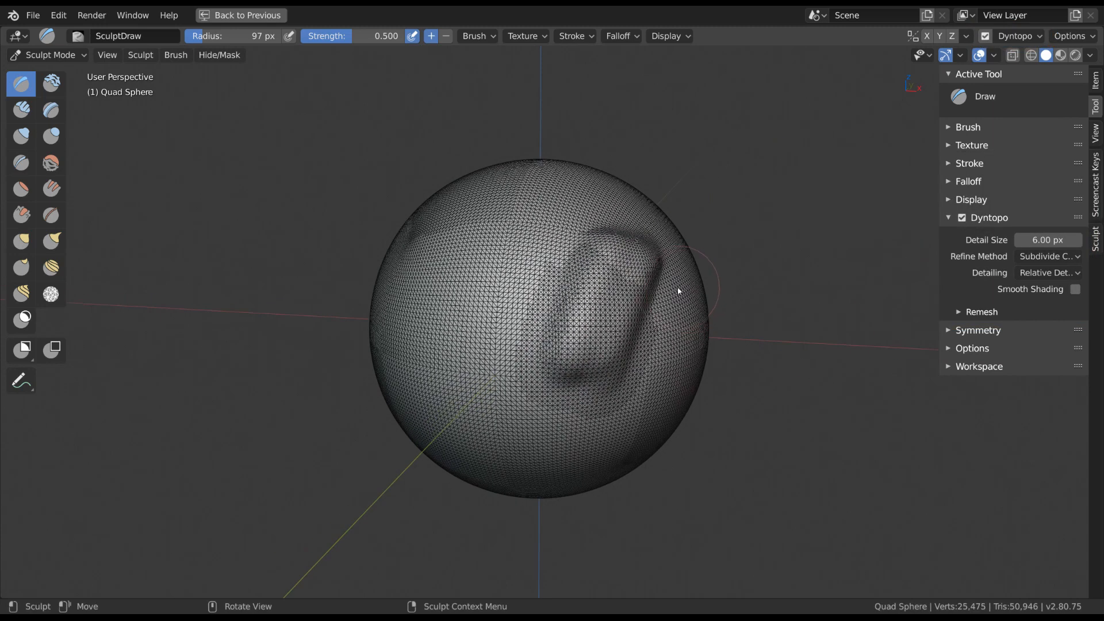
Step: Pull two curved horns out of the sphere's side with Snake Hook, changing the radius to 217 px before the lower one
key("k")
mouse_move(709, 277)
left_mouse_down()
mouse_move(734, 229)
mouse_move(838, 236)
mouse_move(884, 281)
left_mouse_up()
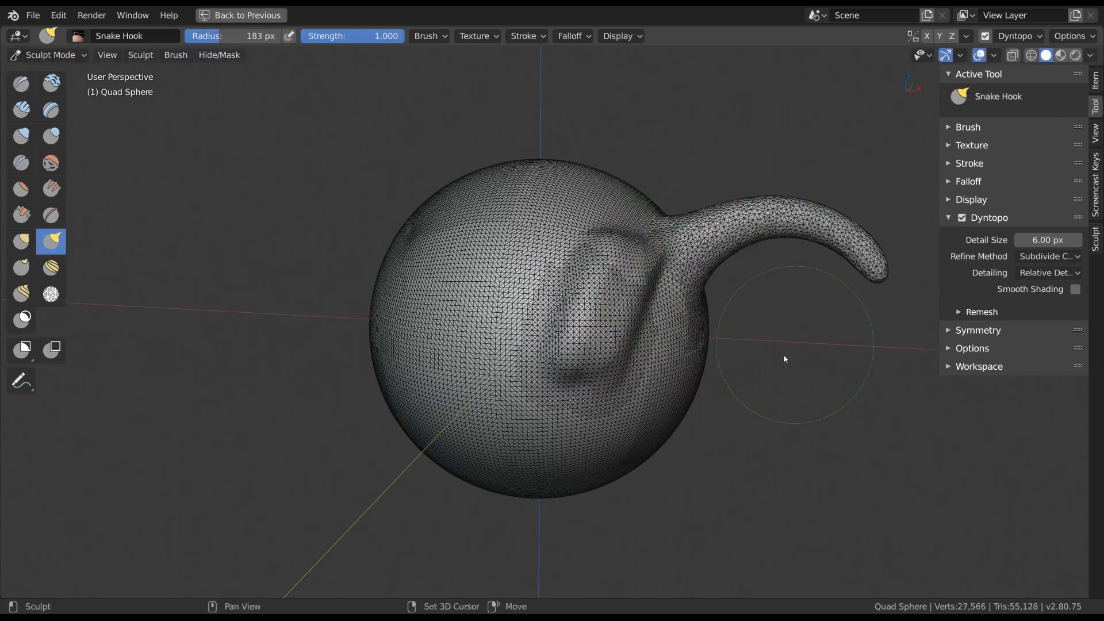
middle_click_drag(787, 360, 743, 332, "shift")
key("f")
left_click(672, 368)
mouse_move(631, 376)
left_mouse_down()
mouse_move(756, 412)
mouse_move(864, 349)
mouse_move(919, 449)
mouse_move(911, 454)
left_mouse_up()
middle_click_drag(651, 410, 713, 425, "shift")
middle_click_drag(529, 323, 540, 323)
Step: Build up the front of the sphere with Clay Strips and set the brush radius to 132 px
key("c")
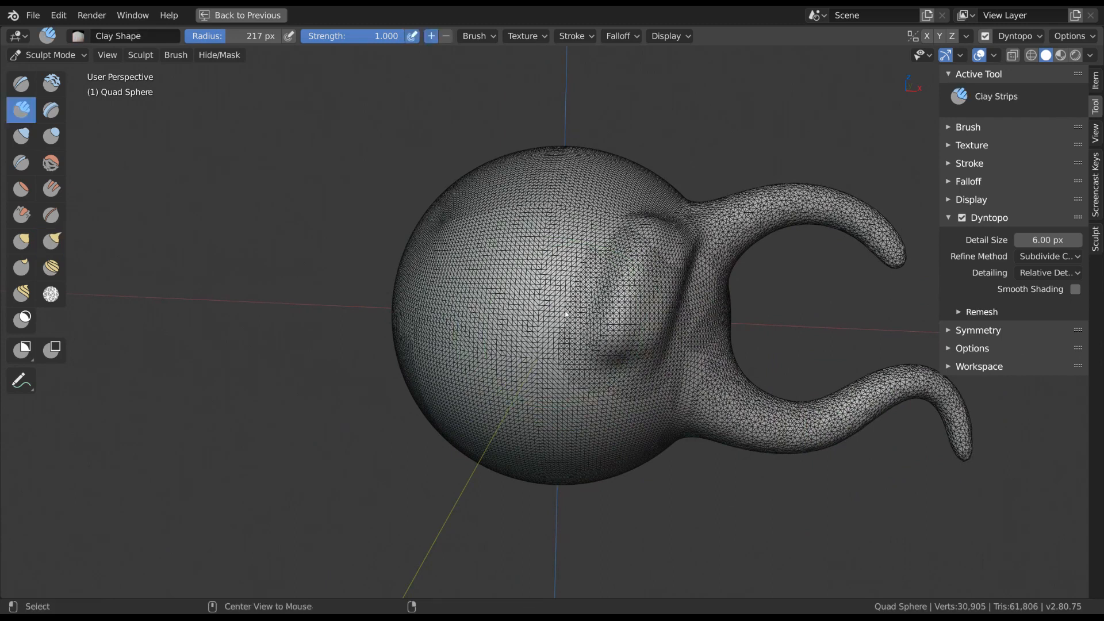
mouse_move(477, 306)
left_mouse_down()
mouse_move(535, 316)
mouse_move(557, 291)
mouse_move(532, 368)
mouse_move(542, 288)
mouse_move(570, 387)
mouse_move(613, 290)
left_mouse_up()
key("f")
left_click(537, 302)
middle_click_drag(626, 342, 599, 342, "shift")
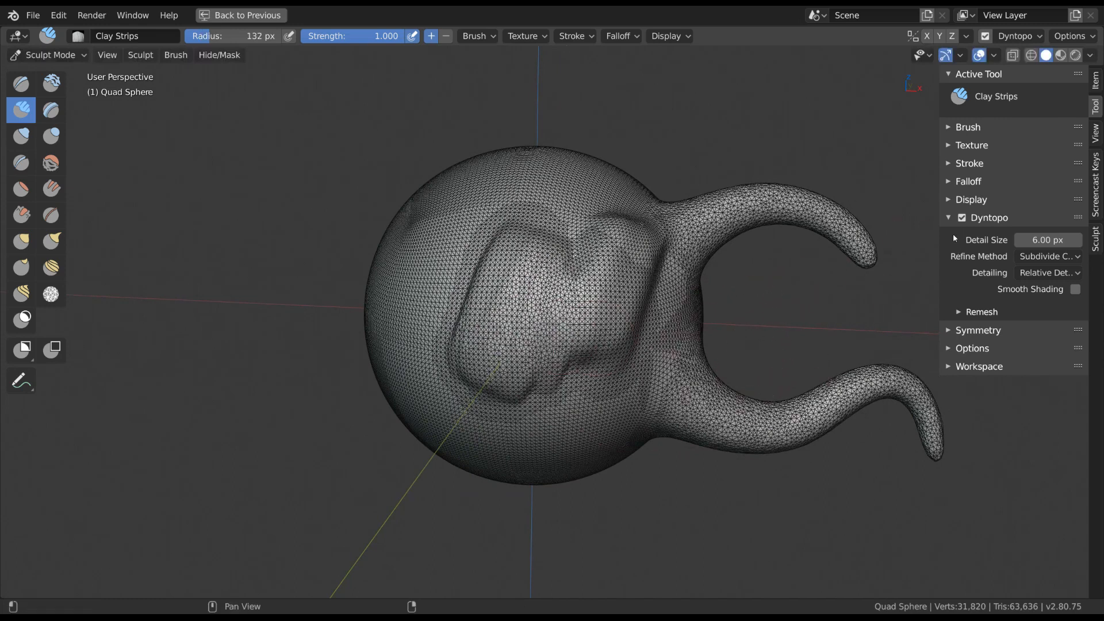
Step: Toggle Dyntopo off and back on, and add a stroke to the front of the mesh with the Draw brush
key("ctrl+d")
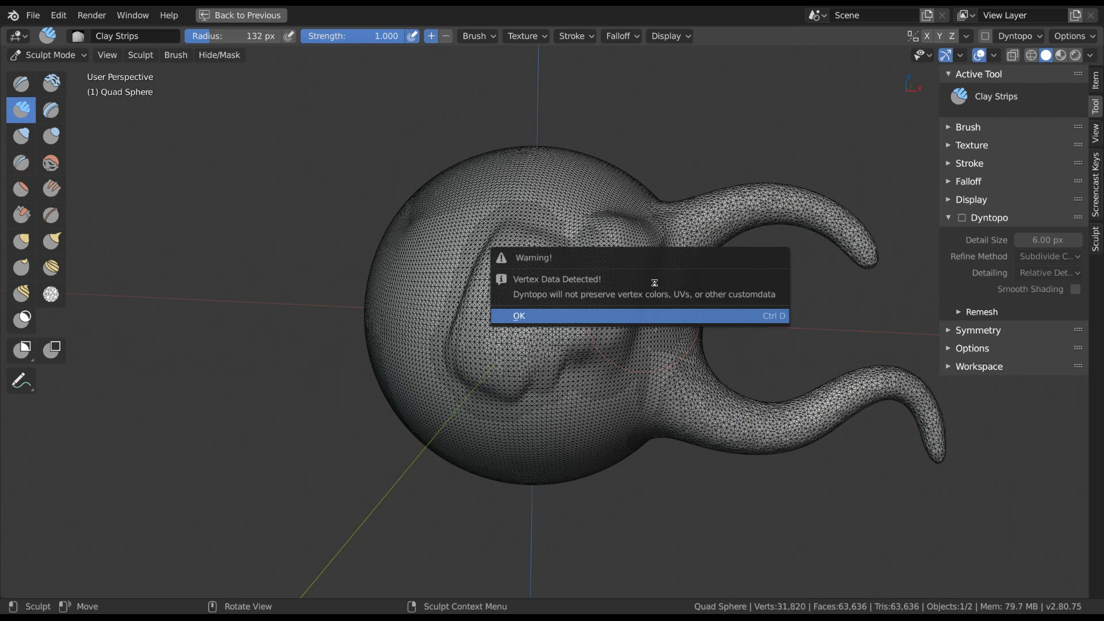
mouse_move(660, 365)
middle_mouse_down()
mouse_move(594, 316)
mouse_move(581, 360)
mouse_move(564, 295)
mouse_move(565, 329)
middle_mouse_up()
key("x")
mouse_move(553, 299)
left_mouse_down()
mouse_move(579, 239)
mouse_move(604, 291)
left_mouse_up()
Step: Pull a large bump out of the top of the mesh using Snake Hook with a 261 px radius
scroll(604, 291, "down", 1)
key("k")
key("f")
left_click(635, 234)
left_click_drag(568, 237, 622, 174)
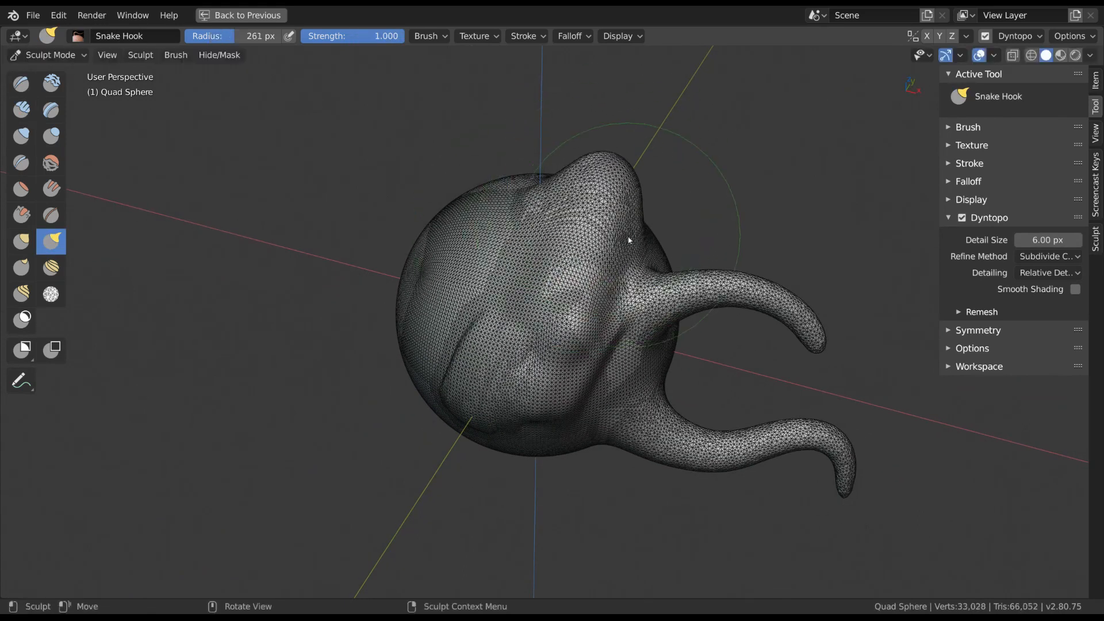
mouse_move(629, 245)
left_mouse_down()
mouse_move(658, 233)
mouse_move(676, 245)
left_mouse_up()
Step: Reshape the area beside the horns with Snake Hook, set the radius to 244 px and smooth the lower front
middle_click_drag(699, 286, 697, 262)
key("f")
left_click(636, 320)
left_click_drag(674, 355, 632, 347)
middle_click_drag(626, 378, 631, 355)
key("f")
left_click(664, 363)
mouse_move(581, 357)
left_mouse_down("shift")
mouse_move(606, 372)
mouse_move(598, 385)
left_mouse_up("shift")
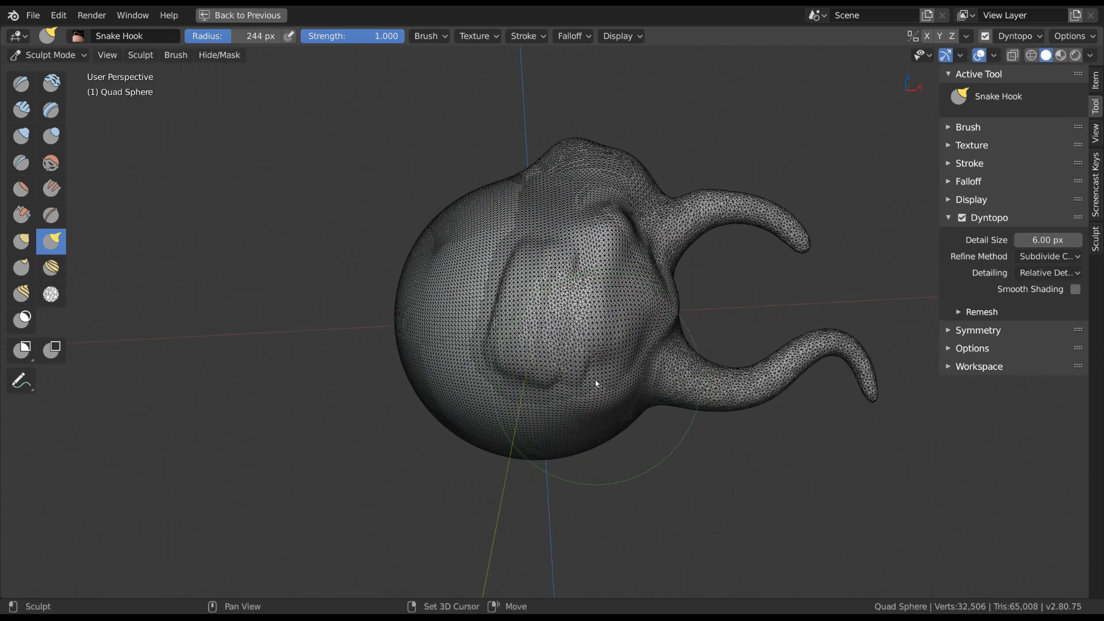
Step: Review the Dyntopo refine method options and change the detailing to Constant Detail
scroll(581, 354, "up", 1)
mouse_move(599, 389)
middle_mouse_down("shift")
mouse_move(581, 354)
mouse_move(593, 376)
middle_mouse_up("shift")
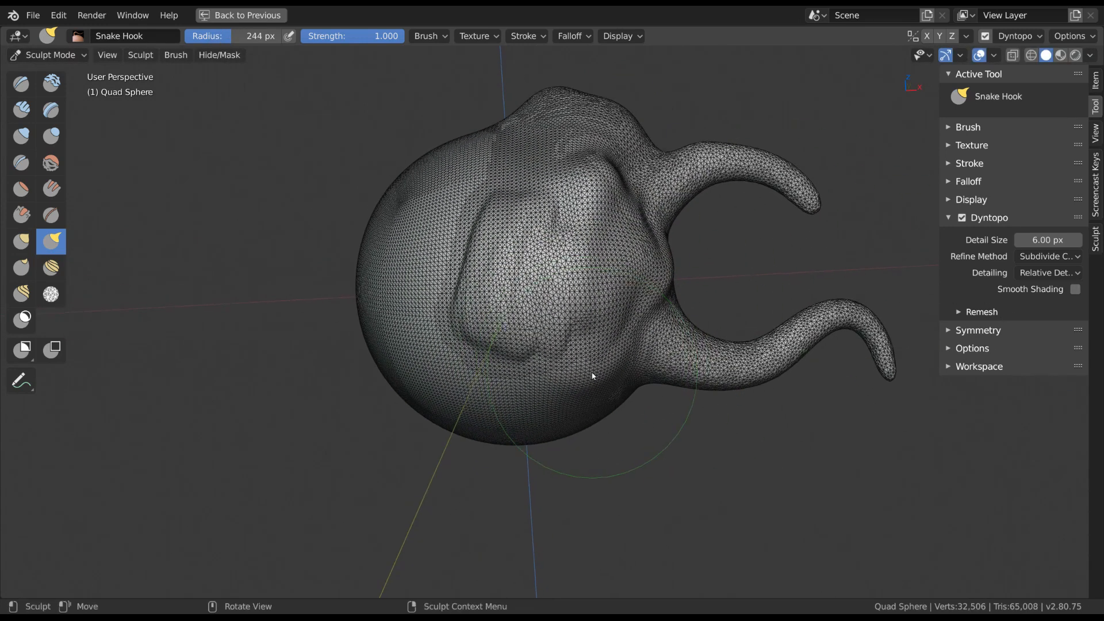
left_click(994, 57)
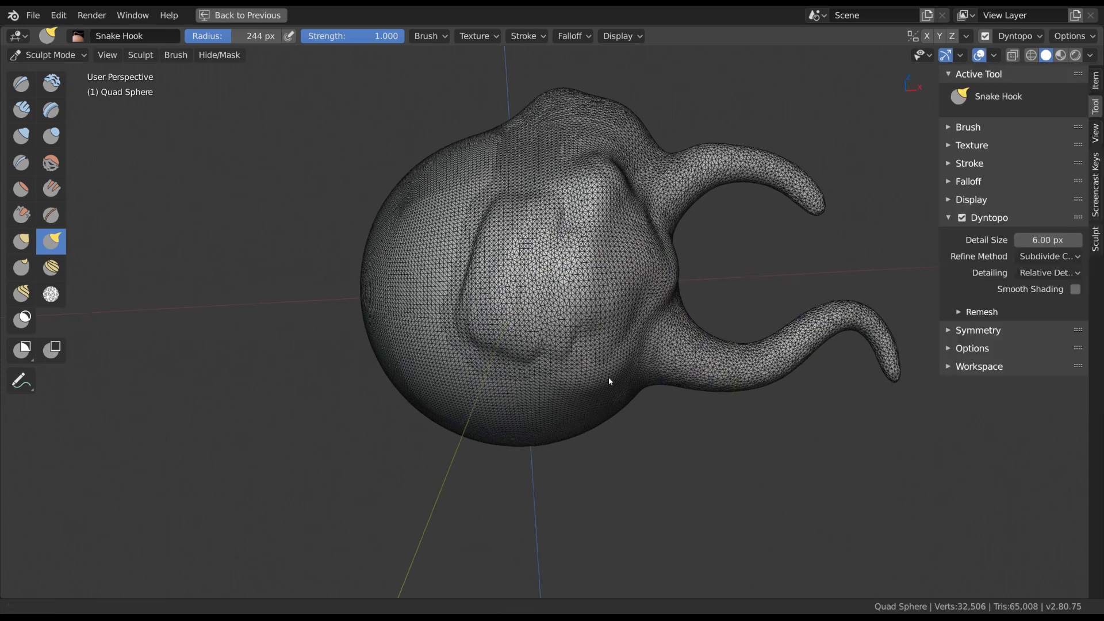
middle_click_drag(609, 382, 594, 385)
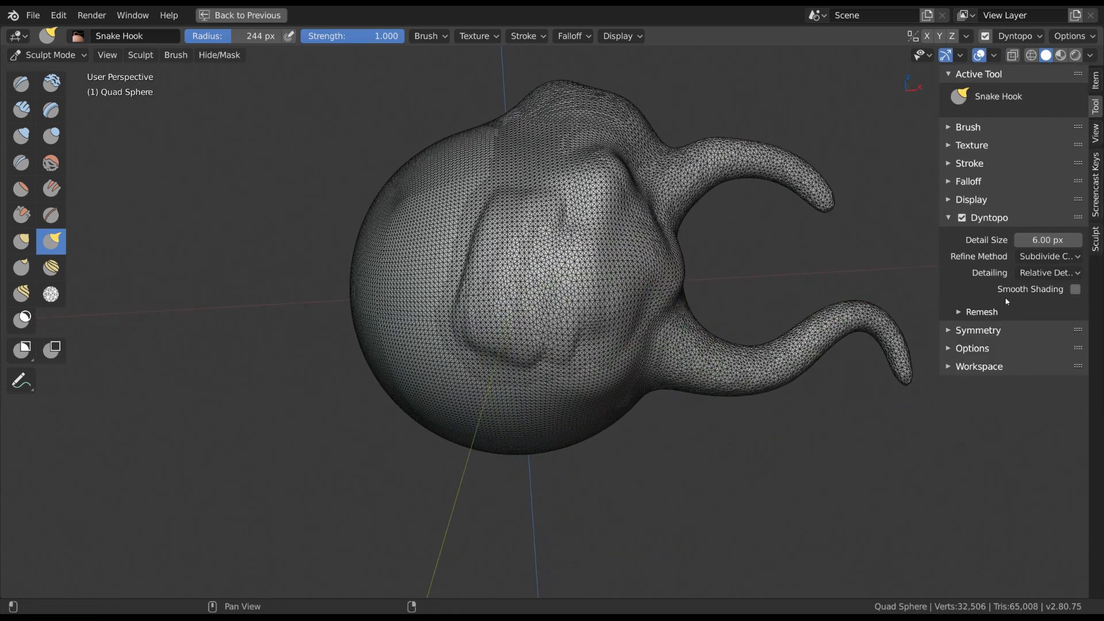
left_click(1049, 274)
left_click(1051, 274)
left_click(1055, 257)
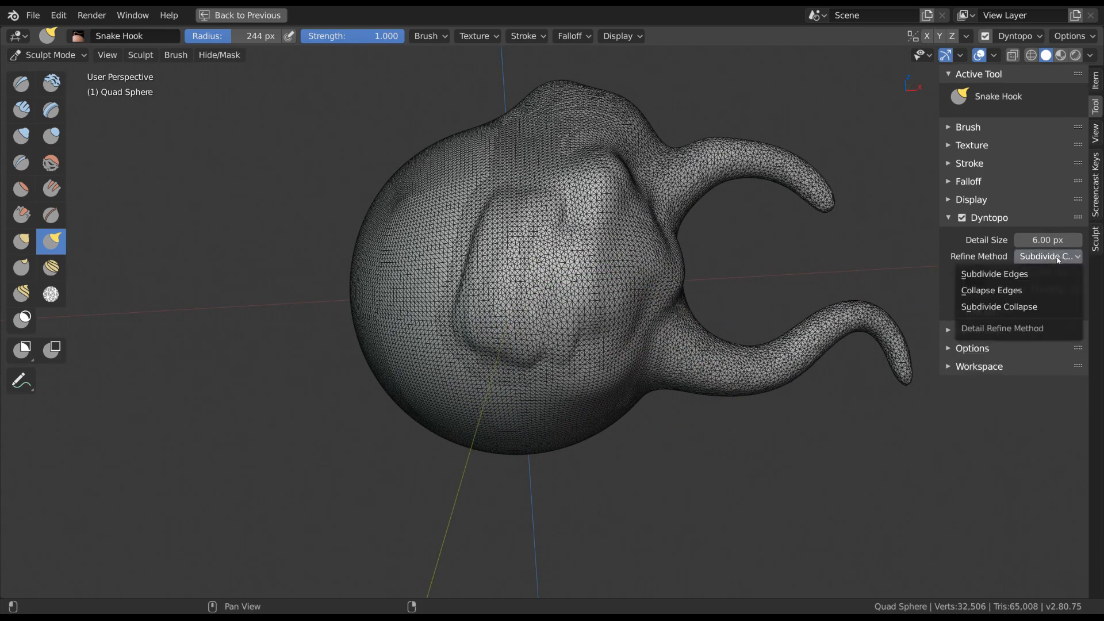
left_click(1056, 261)
left_click(1063, 274)
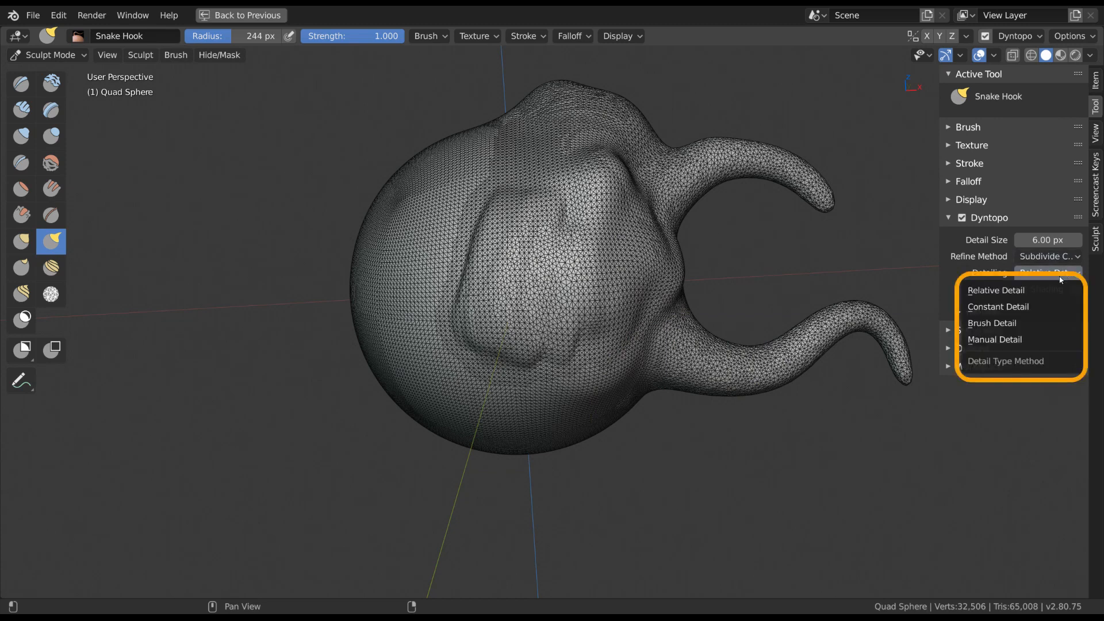
left_click(1037, 305)
mouse_move(555, 329)
middle_mouse_down()
mouse_move(588, 332)
mouse_move(591, 315)
middle_mouse_up()
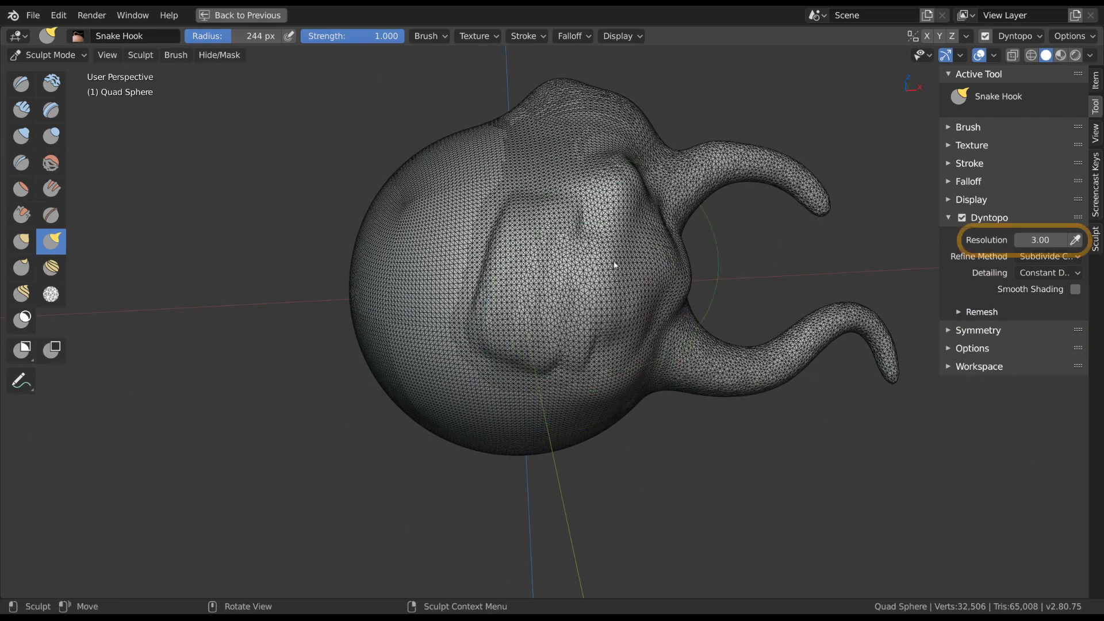
mouse_move(614, 264)
left_mouse_down()
mouse_move(603, 296)
mouse_move(595, 277)
mouse_move(599, 317)
mouse_move(607, 312)
left_mouse_up()
key("ctrl+z")
Step: Draw Clay strokes over the front of the mesh at constant detail resolutions of 3.00, 17.80 and 26.20
key("c")
left_click_drag(521, 287, 504, 302)
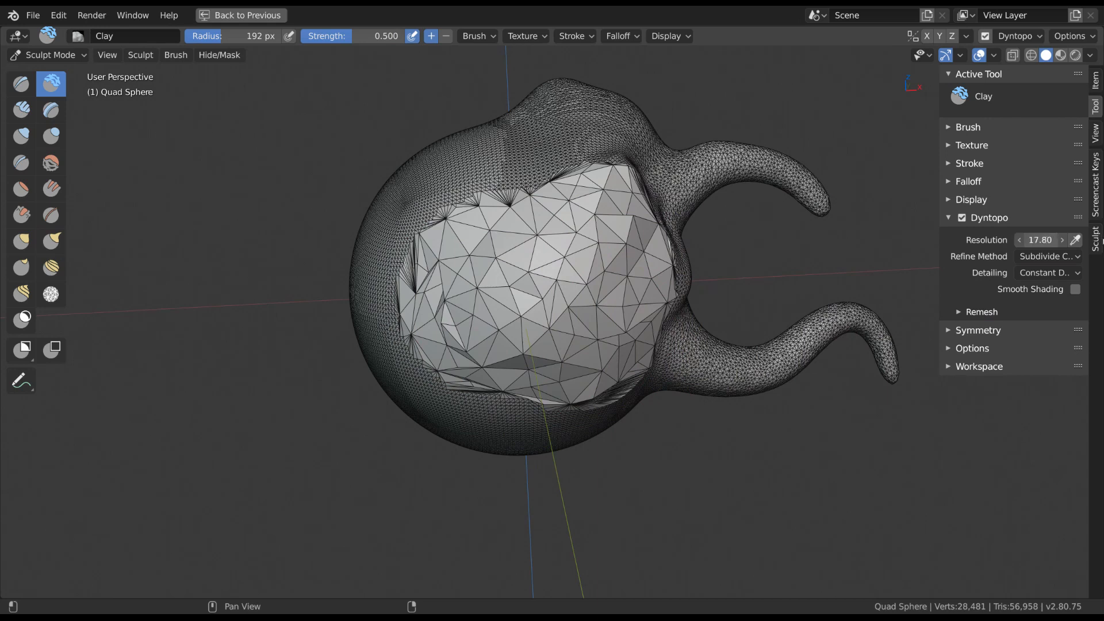
mouse_move(570, 286)
left_mouse_down()
mouse_move(501, 375)
mouse_move(658, 282)
mouse_move(599, 247)
left_mouse_up()
middle_click_drag(575, 331, 603, 408)
mouse_move(615, 271)
left_mouse_down()
mouse_move(532, 305)
mouse_move(535, 348)
left_mouse_up()
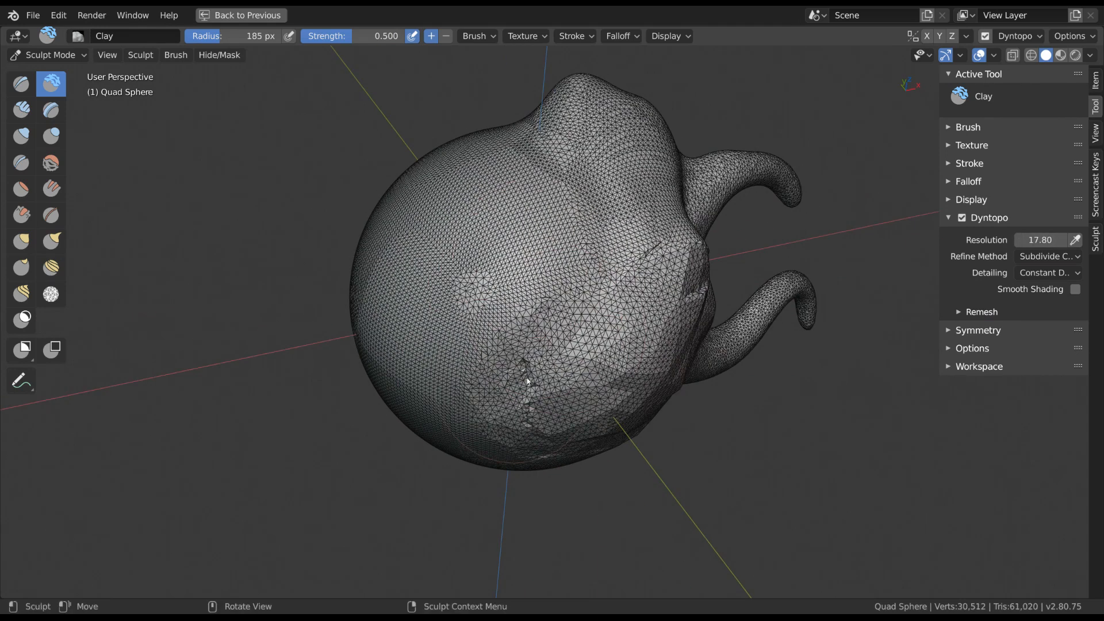
mouse_move(517, 293)
left_mouse_down()
mouse_move(514, 320)
mouse_move(566, 317)
left_mouse_up()
Step: Sample the constant detail resolution from several different areas of the mesh surface
left_click(1076, 240)
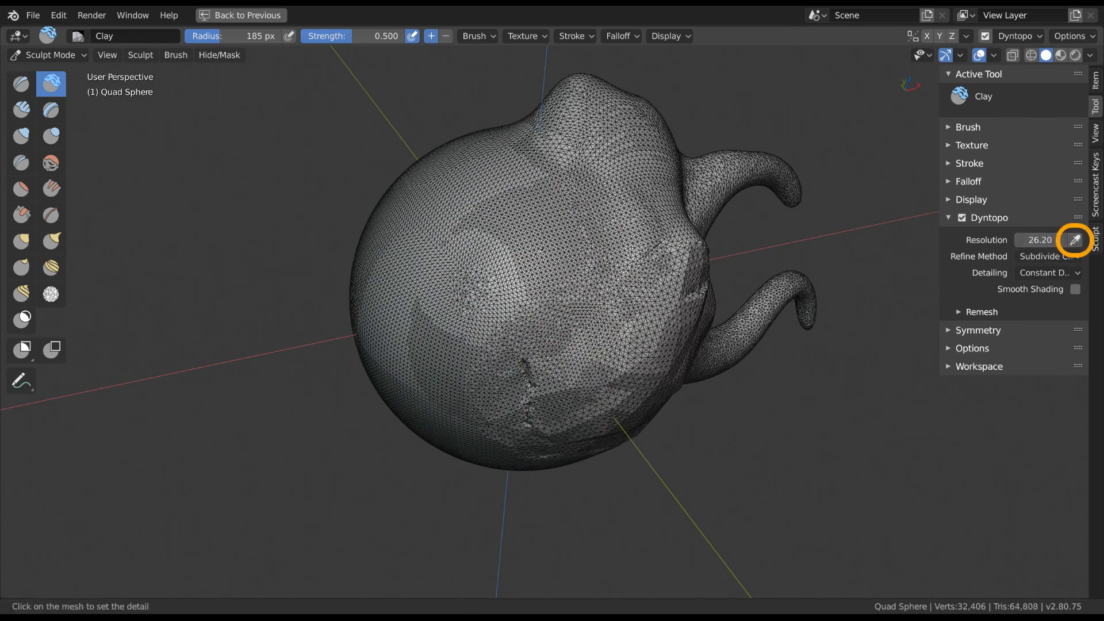
left_click(534, 240)
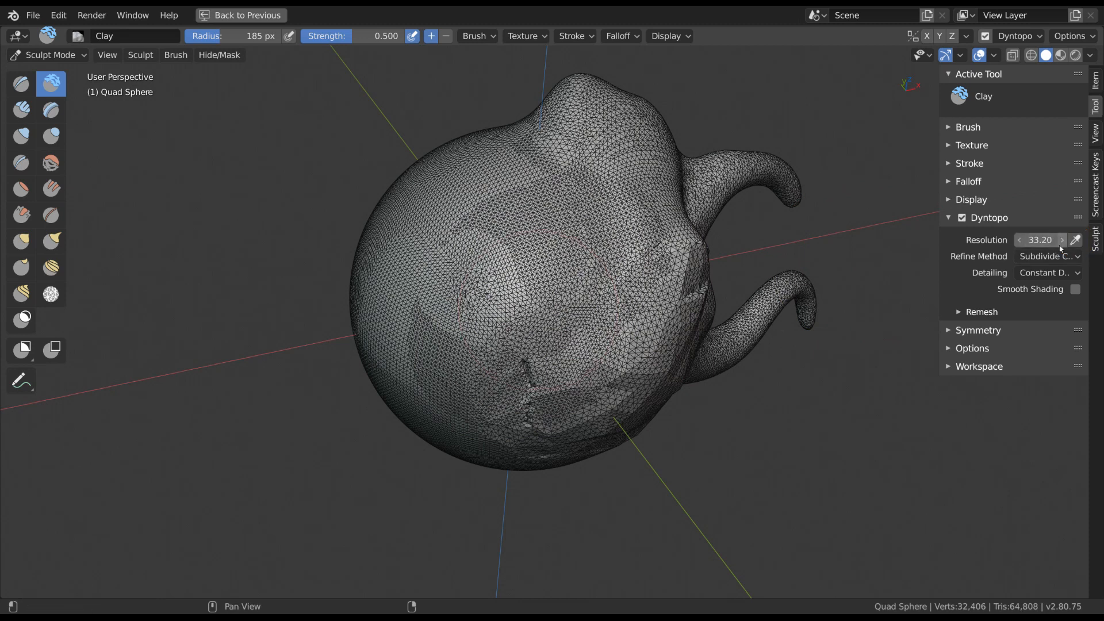
left_click(1074, 241)
left_click(620, 367)
left_click(1075, 241)
left_click(514, 255)
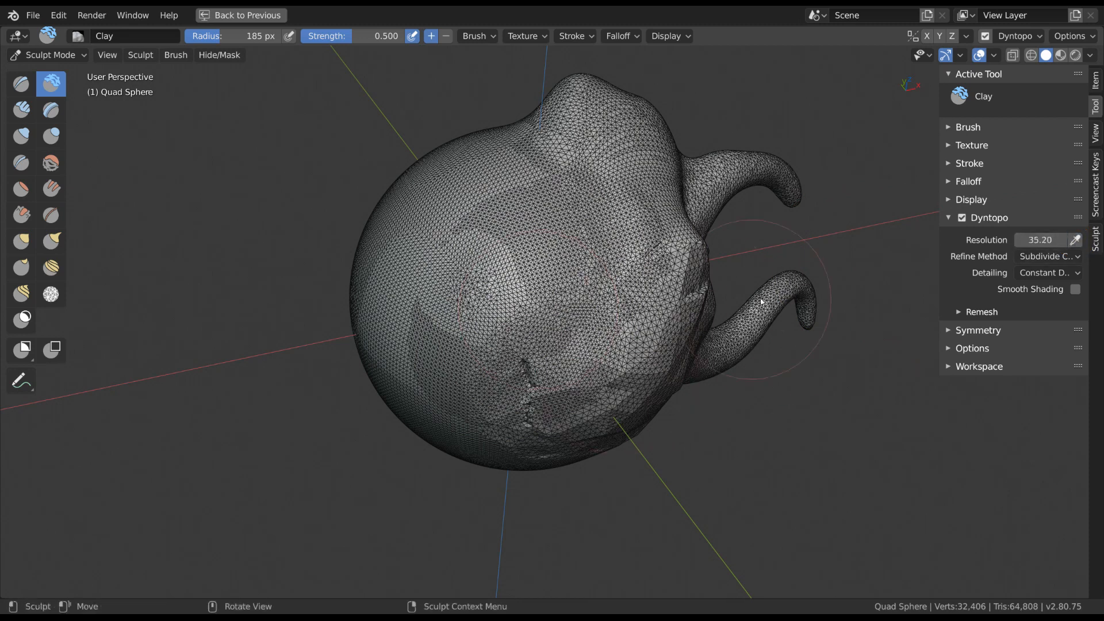
Step: Switch the Dyntopo detailing back to Relative Detail
left_click(1050, 257)
left_click(1048, 273)
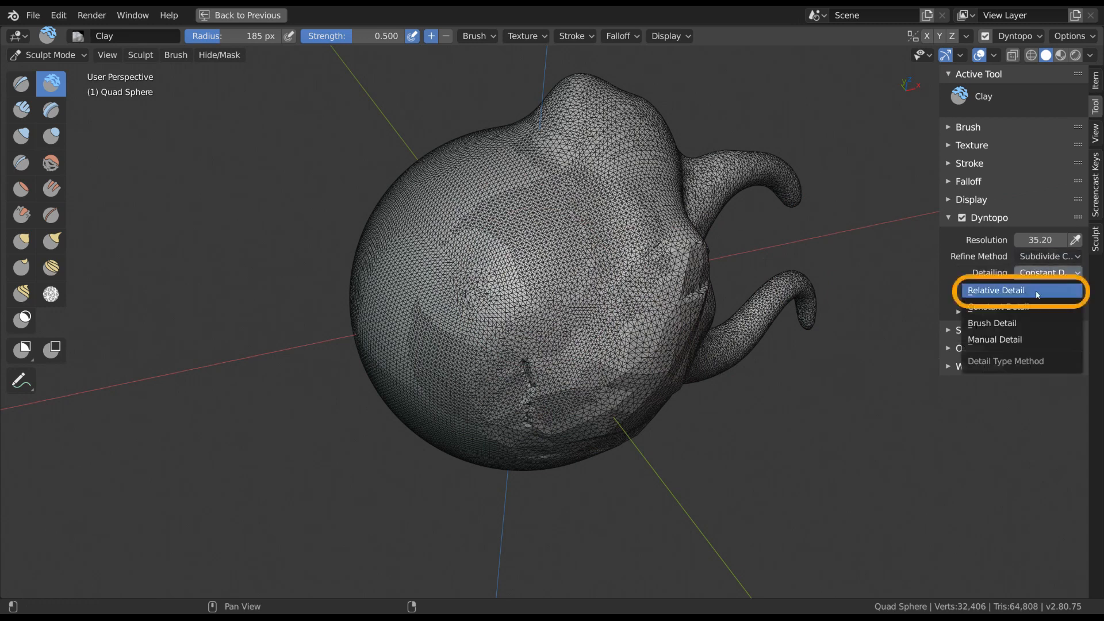
left_click(1038, 293)
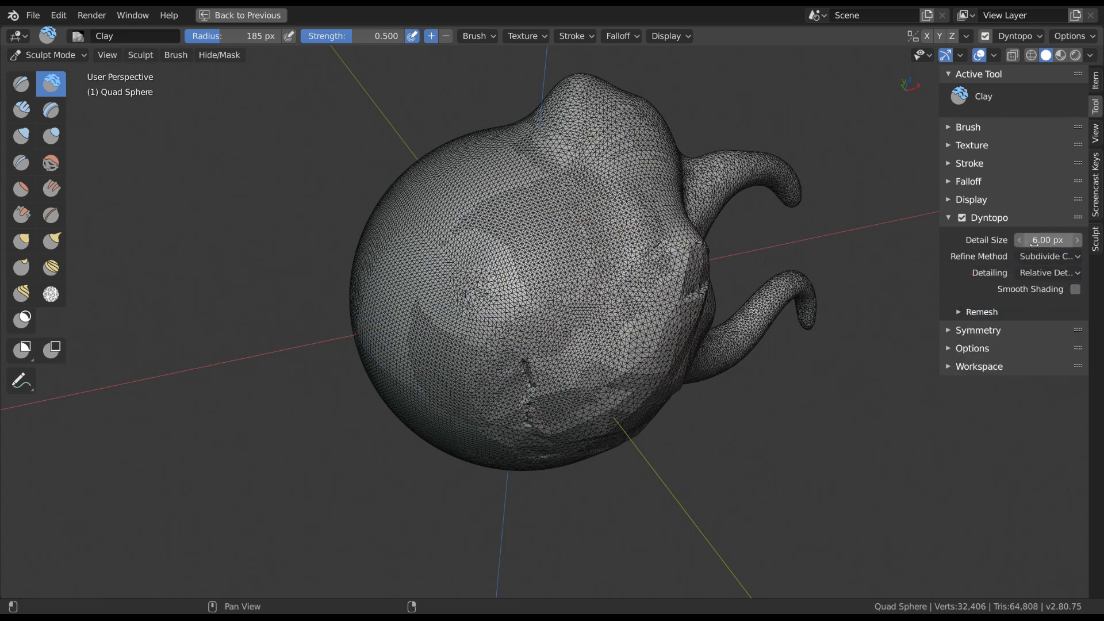
Step: Set the brush radius to 104 px and draw Clay strokes on the same spot at increasingly close zoom levels
key("f")
left_click(560, 289)
scroll(578, 311, "up", 2)
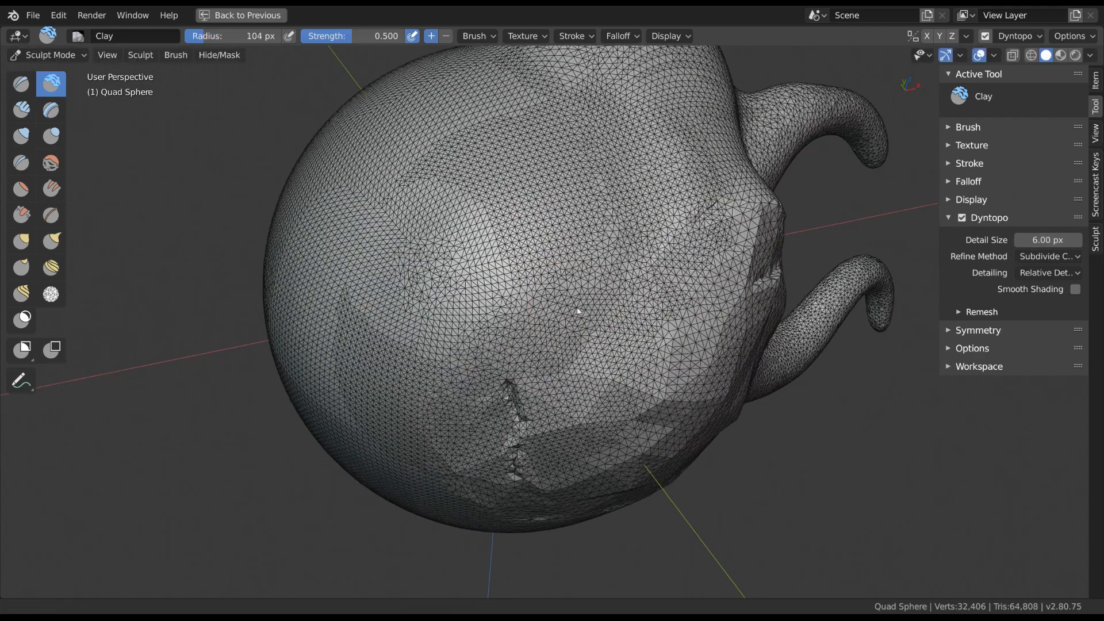
mouse_move(575, 316)
left_mouse_down()
mouse_move(602, 264)
mouse_move(575, 273)
left_mouse_up()
middle_click_drag(587, 304, 598, 244, "ctrl")
mouse_move(599, 245)
left_mouse_down()
mouse_move(560, 322)
mouse_move(579, 310)
left_mouse_up()
middle_click_drag(581, 308, 622, 221, "ctrl")
mouse_move(621, 224)
left_mouse_down()
mouse_move(588, 354)
mouse_move(615, 291)
left_mouse_up()
Step: Lower the Dyntopo detail size to 2.70 px and draw Clay strokes over and around the dense patch
mouse_move(613, 213)
middle_mouse_down("ctrl")
mouse_move(607, 368)
mouse_move(611, 345)
middle_mouse_up("ctrl")
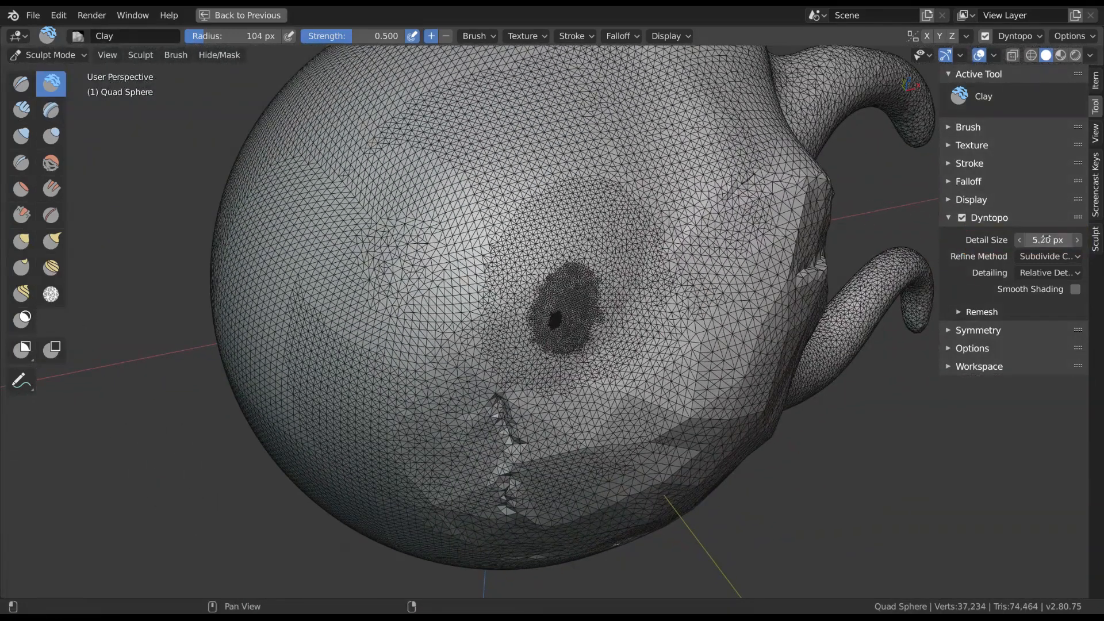
mouse_move(550, 320)
left_mouse_down()
mouse_move(598, 345)
mouse_move(547, 242)
mouse_move(567, 296)
mouse_move(517, 374)
left_mouse_up()
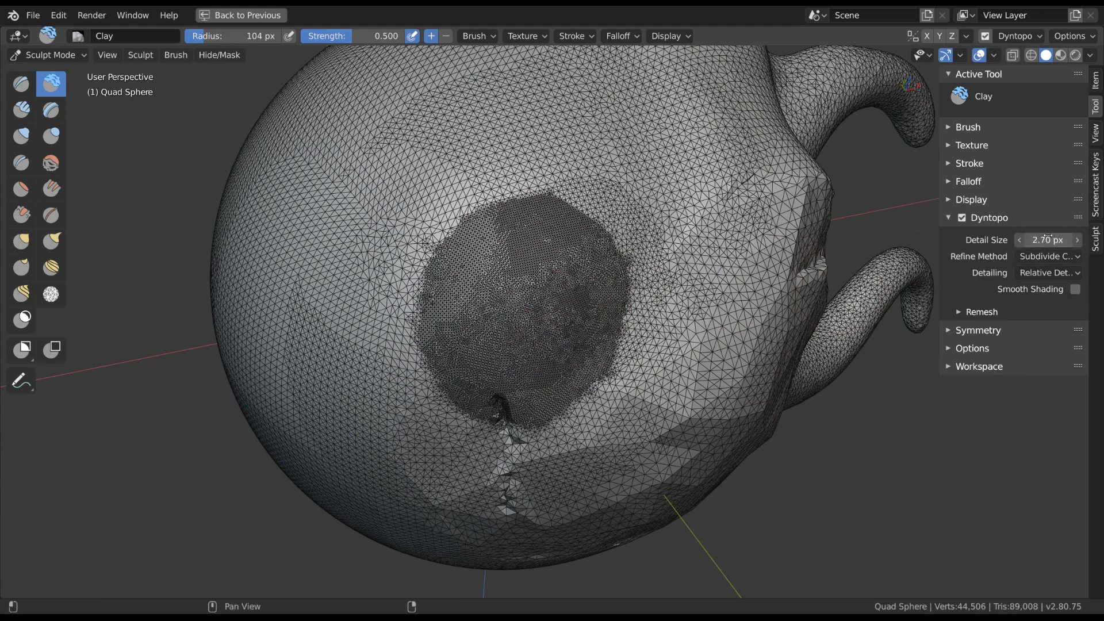
Step: Draw a Clay stroke beside the dense patch at a 5.60 px detail size and switch the Dyntopo detailing to Brush Detail
mouse_move(646, 316)
left_mouse_down()
mouse_move(666, 317)
mouse_move(630, 339)
mouse_move(639, 354)
left_mouse_up()
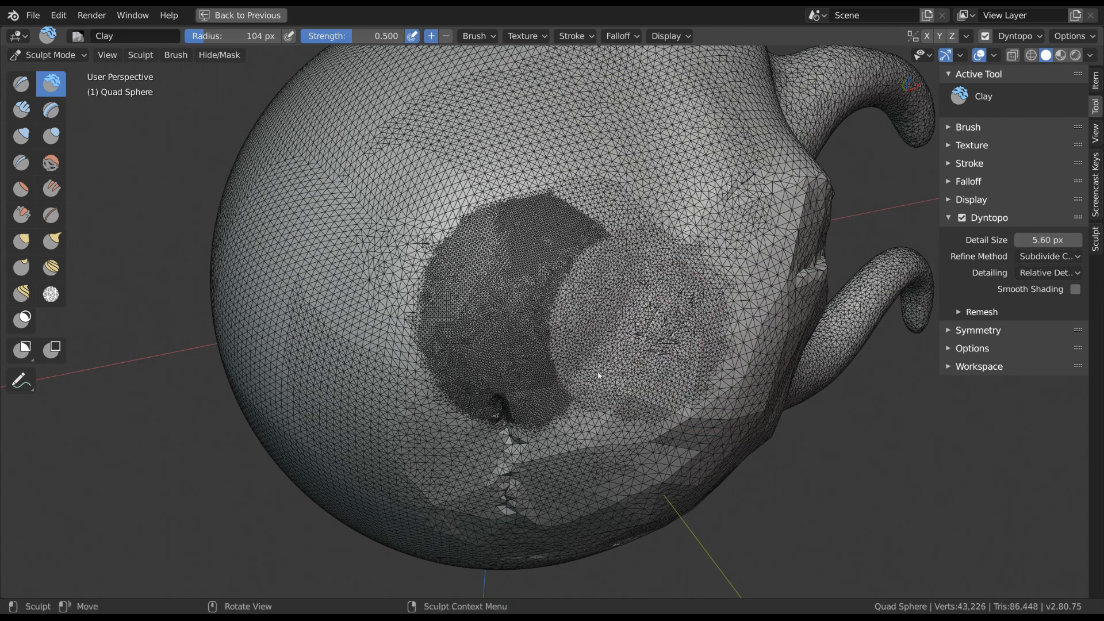
left_click(1053, 273)
left_click(1023, 325)
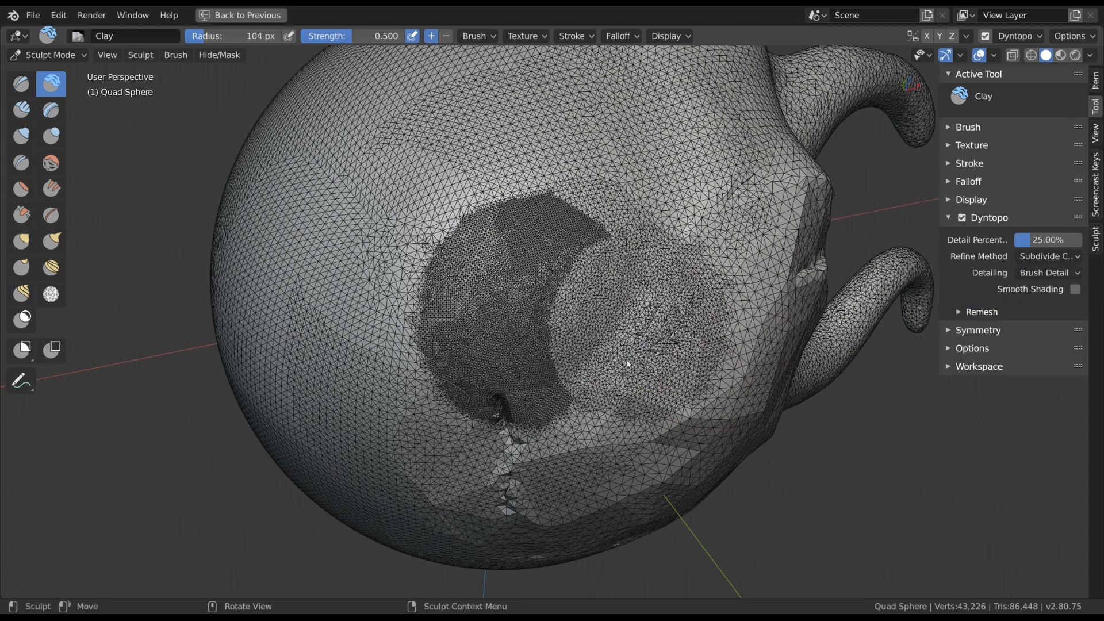
Step: Draw Clay strokes over the same area with progressively smaller brush radii, down to 41 px, at 25% Brush Detail
mouse_move(608, 313)
left_mouse_down()
mouse_move(599, 352)
mouse_move(564, 360)
left_mouse_up()
middle_click_drag(610, 405, 618, 347, "ctrl")
mouse_move(618, 348)
left_mouse_down()
mouse_move(626, 328)
mouse_move(610, 360)
mouse_move(612, 349)
left_mouse_up()
key("f")
left_click(607, 346)
key("f")
left_click(613, 352)
middle_click_drag(637, 411, 652, 387, "ctrl")
left_click_drag(671, 336, 663, 356)
mouse_move(666, 331)
middle_mouse_down("ctrl")
mouse_move(667, 357)
mouse_move(693, 360)
middle_mouse_up("ctrl")
Step: Set the Dyntopo detailing to Manual Detail and draw Clay strokes across the patches, ending with a 187 px brush radius
left_click(1050, 272)
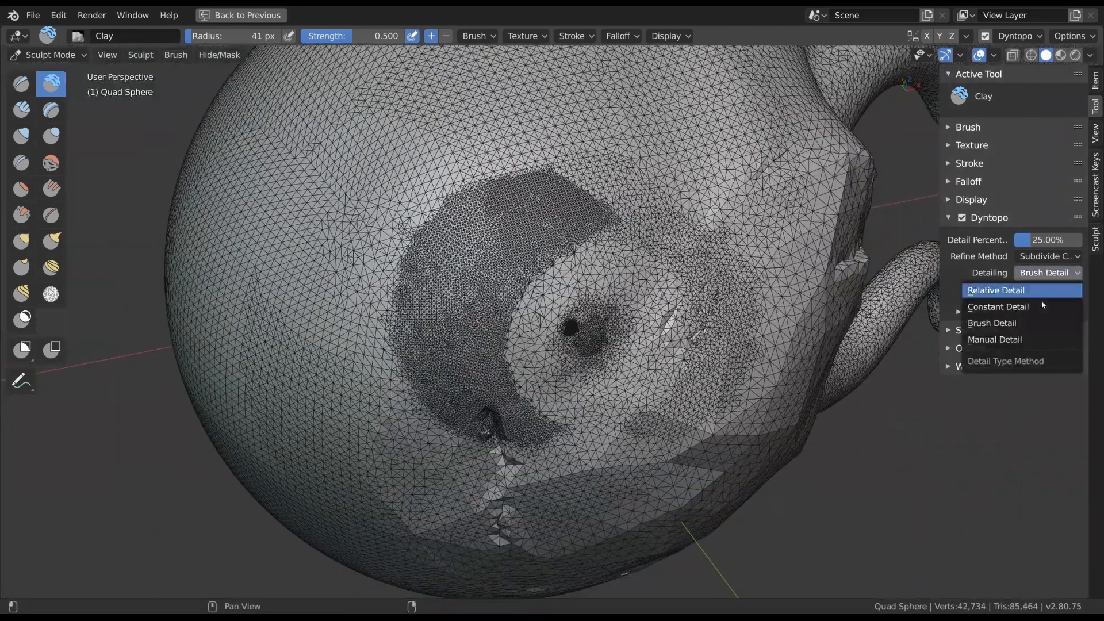
left_click(1027, 336)
scroll(627, 358, "down", 1)
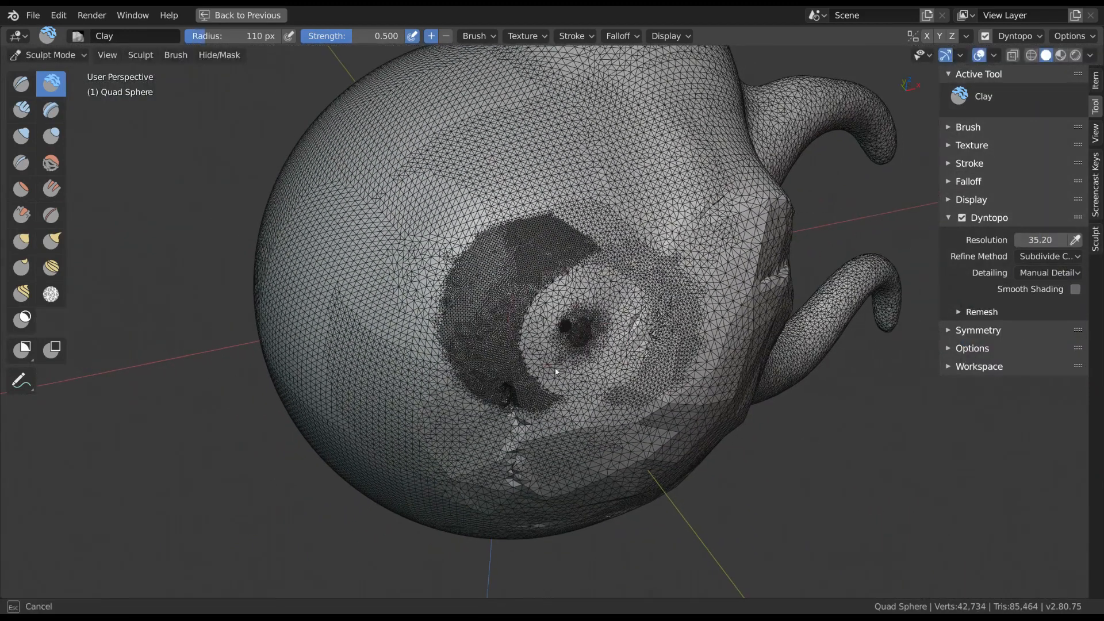
mouse_move(557, 373)
left_mouse_down()
mouse_move(601, 345)
mouse_move(650, 334)
mouse_move(672, 342)
mouse_move(664, 295)
mouse_move(646, 345)
left_mouse_up()
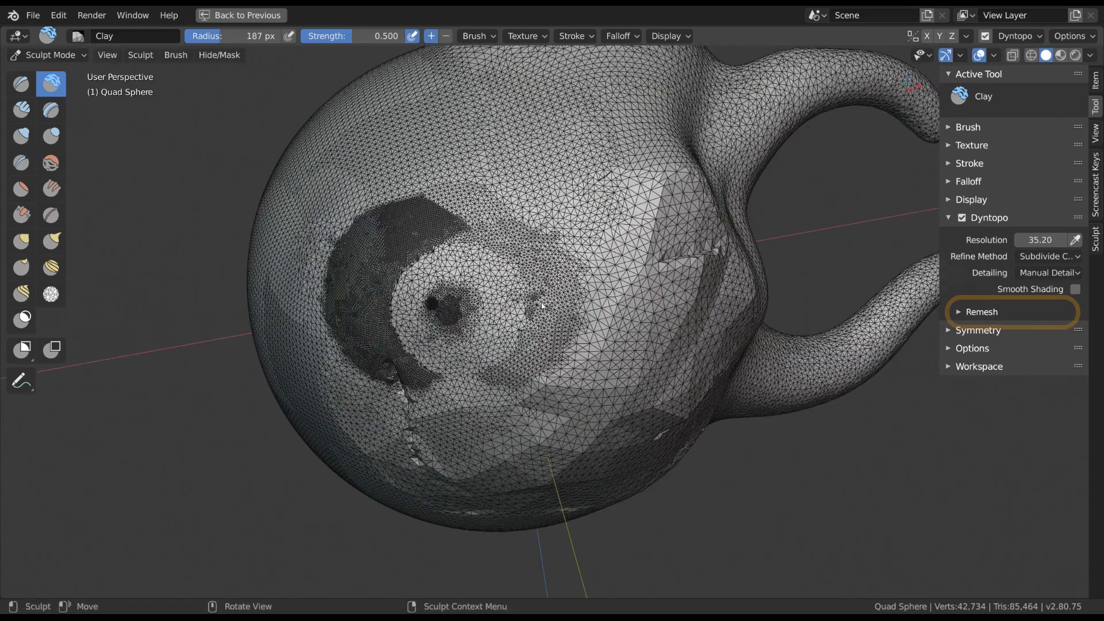
mouse_move(442, 242)
left_mouse_down()
mouse_move(501, 253)
mouse_move(510, 350)
left_mouse_up()
Step: Reveal the Dyntopo Remesh options and apply Detail Flood Fill to the whole mesh at resolution 35.20
left_click(982, 312)
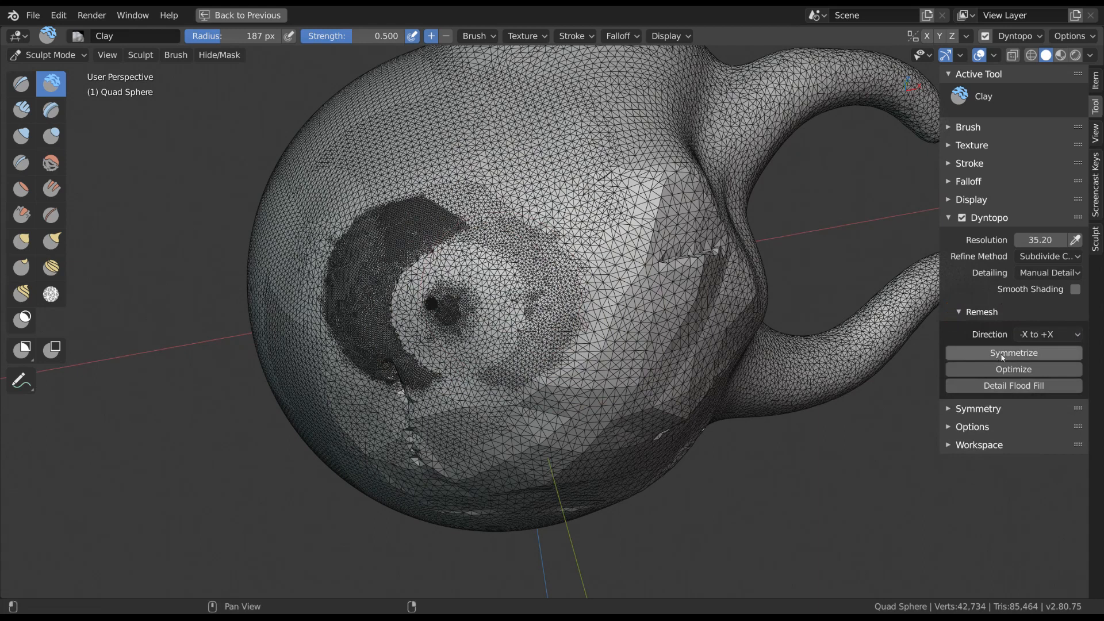
scroll(729, 417, "down", 2)
middle_click_drag(730, 418, 713, 398)
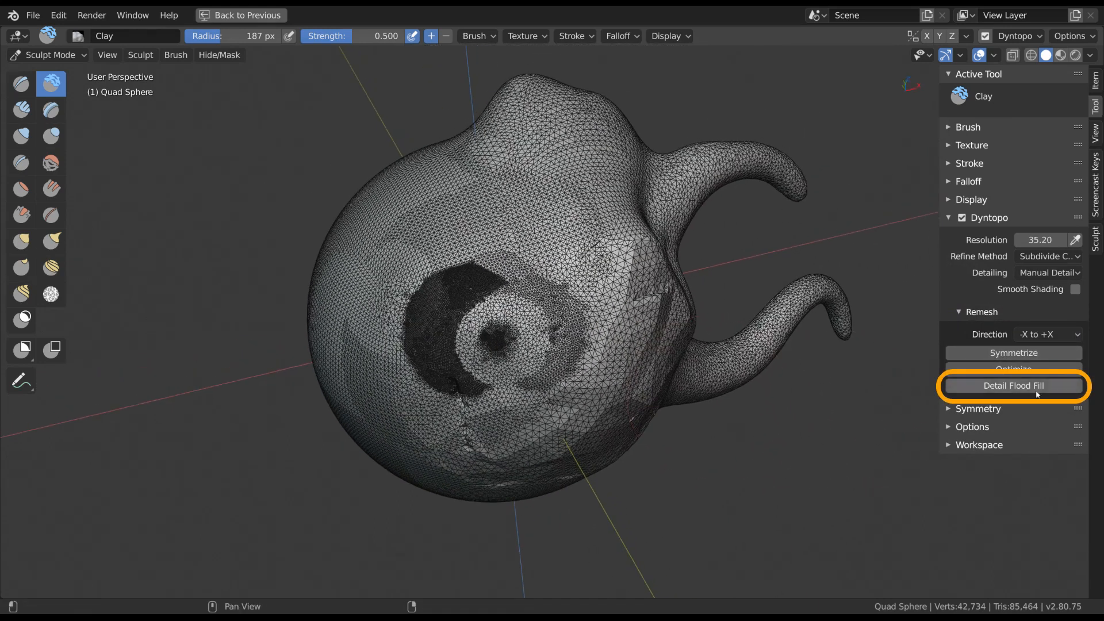
left_click(1041, 388)
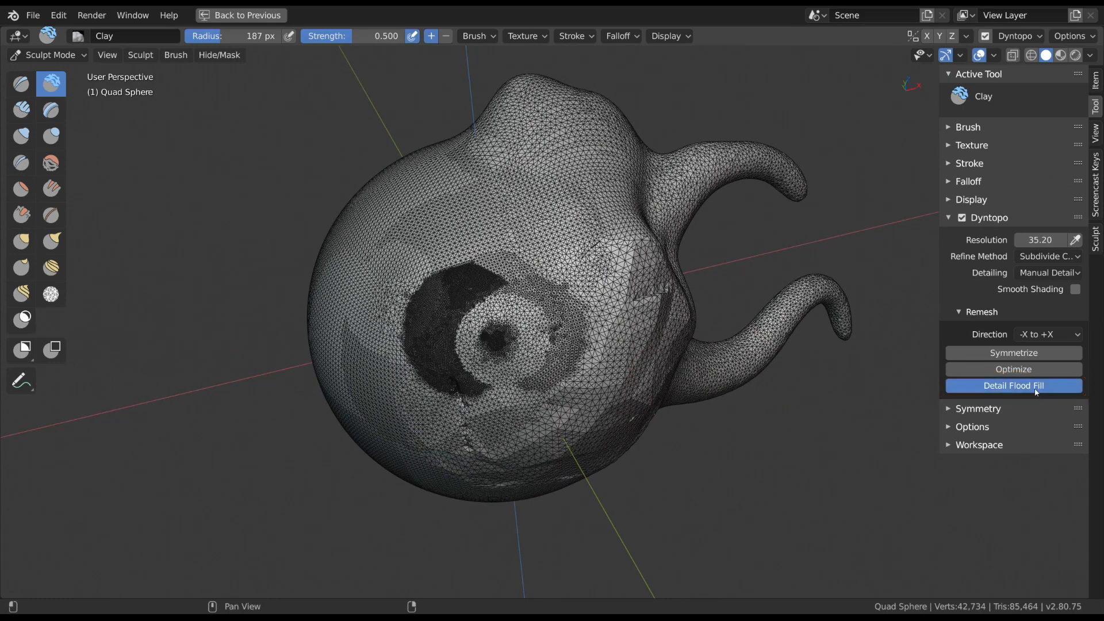
Step: Set the Dyntopo resolution to 11.60 and apply Detail Flood Fill to the mesh again
middle_click_drag(599, 385, 1033, 255)
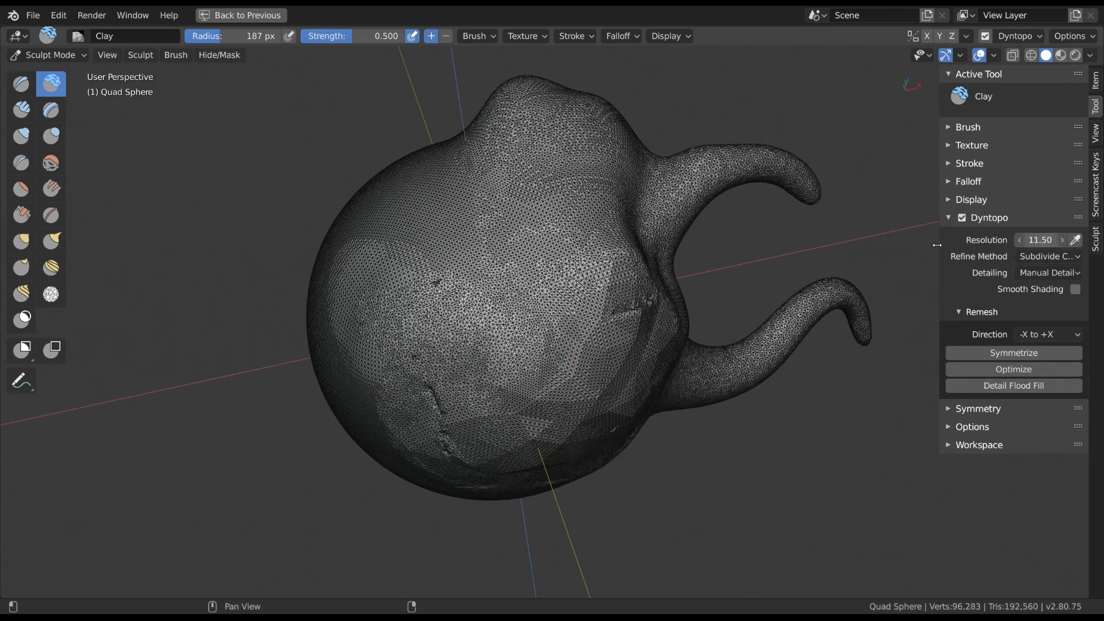
left_click(1041, 387)
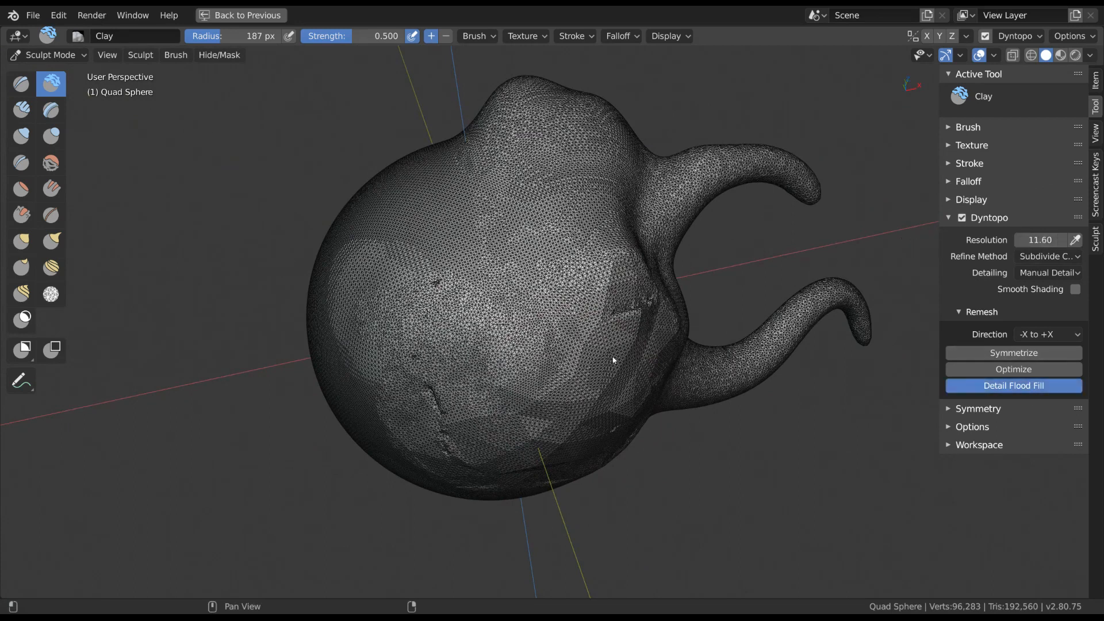
middle_click_drag(613, 359, 644, 455)
Step: Try to symmetrize the mesh from -X to +X and undo it
left_click(1029, 358)
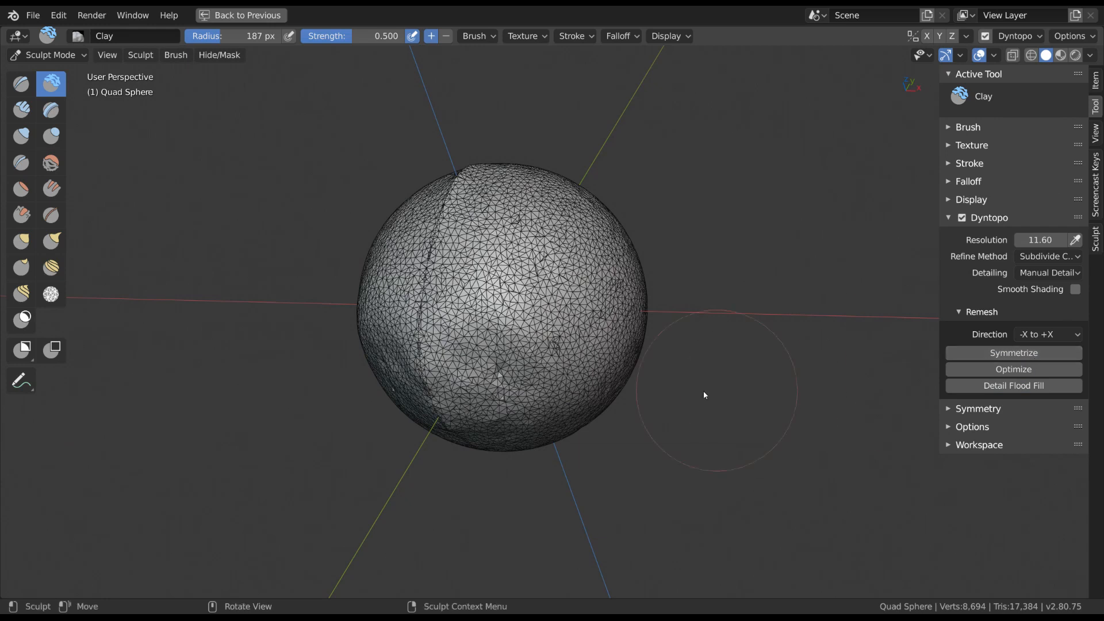
middle_click_drag(703, 391, 737, 385)
key("ctrl+z")
Step: Symmetrize the mesh from +X to -X and run Optimize on it
left_click(1049, 337)
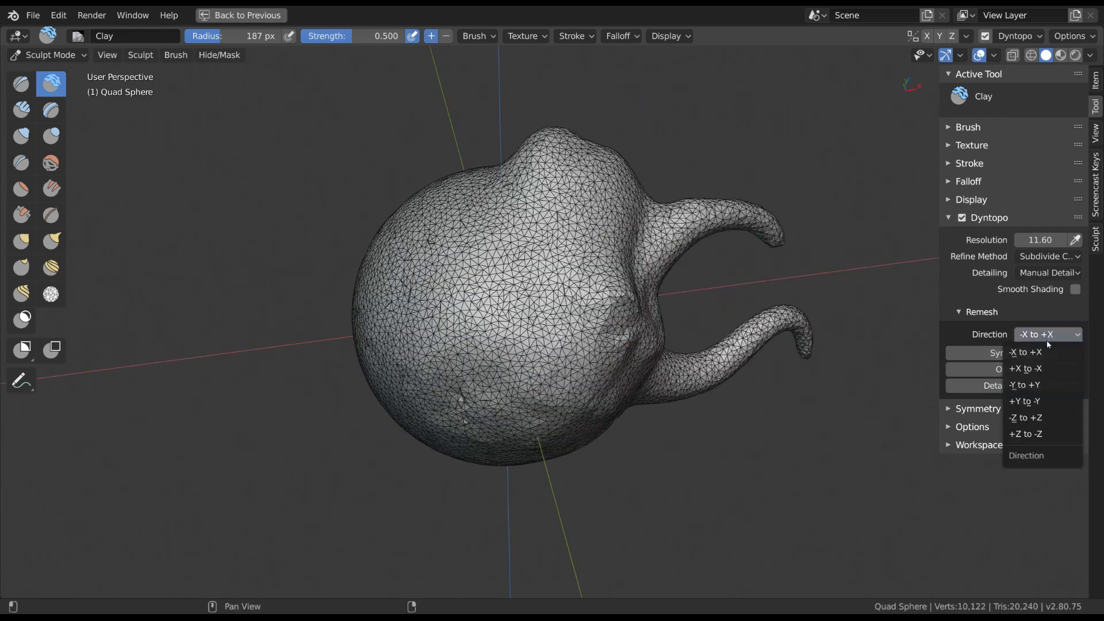
left_click(1044, 371)
left_click(1052, 336)
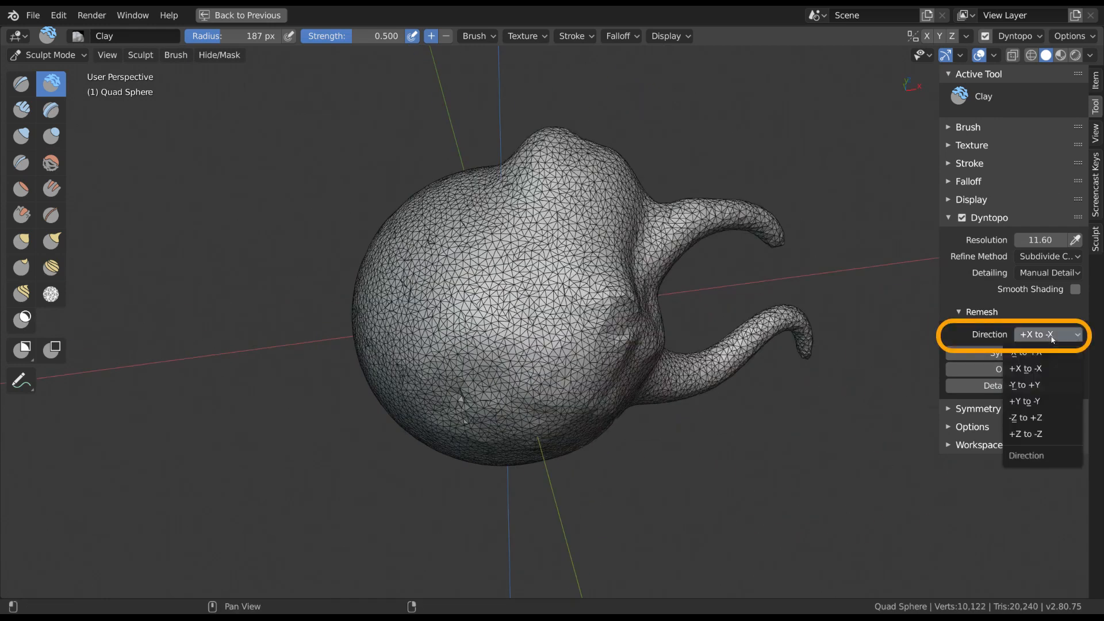
left_click(1045, 368)
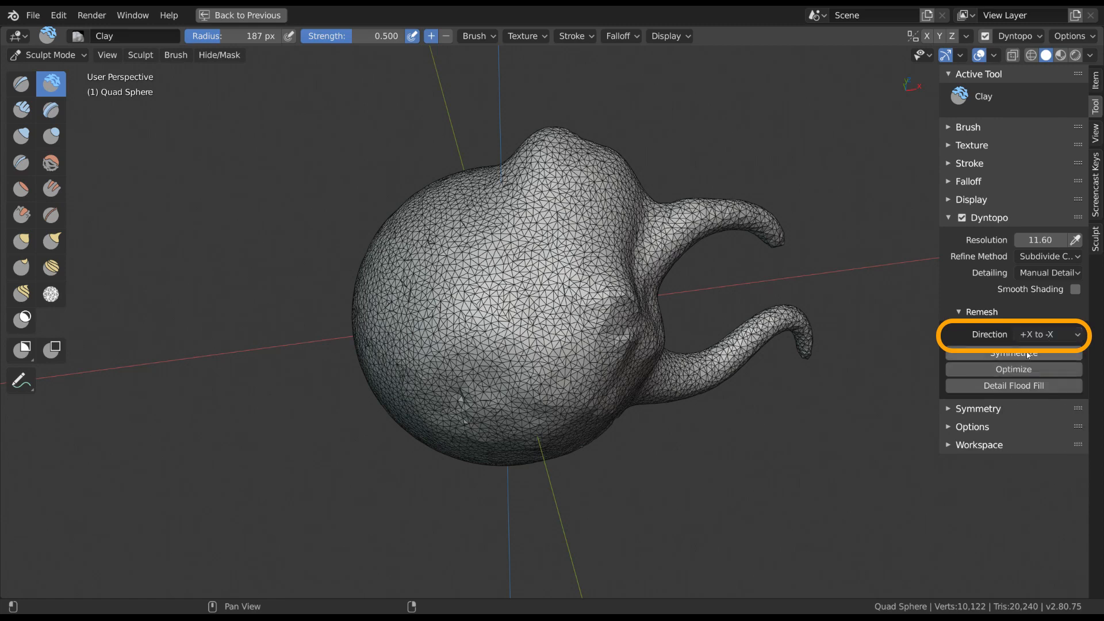
left_click(1028, 354)
middle_click_drag(767, 426, 575, 403)
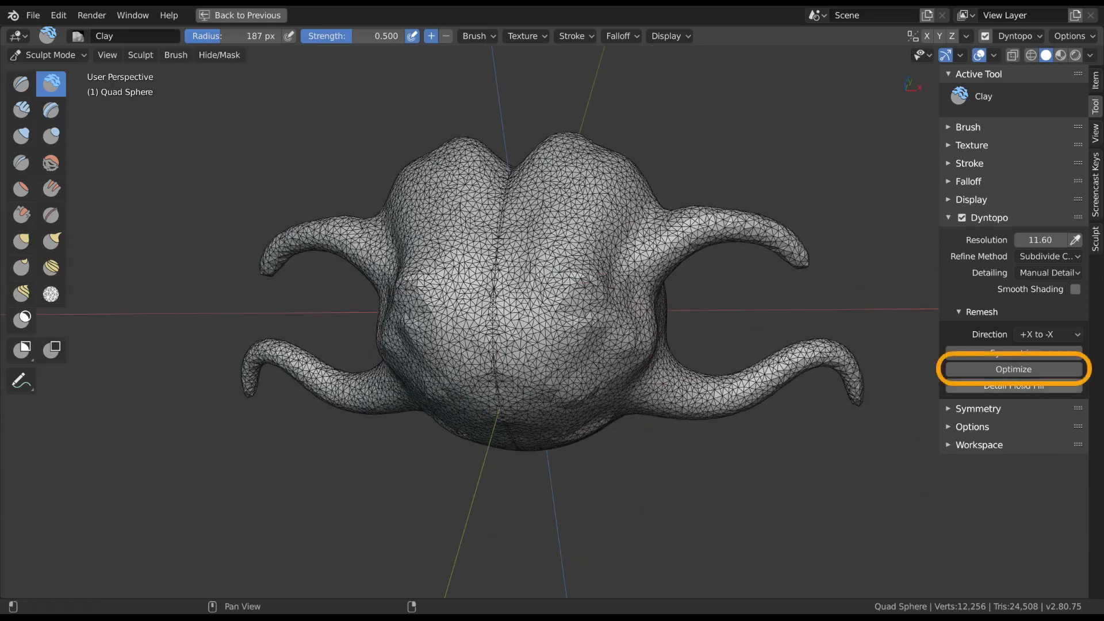
left_click(1028, 371)
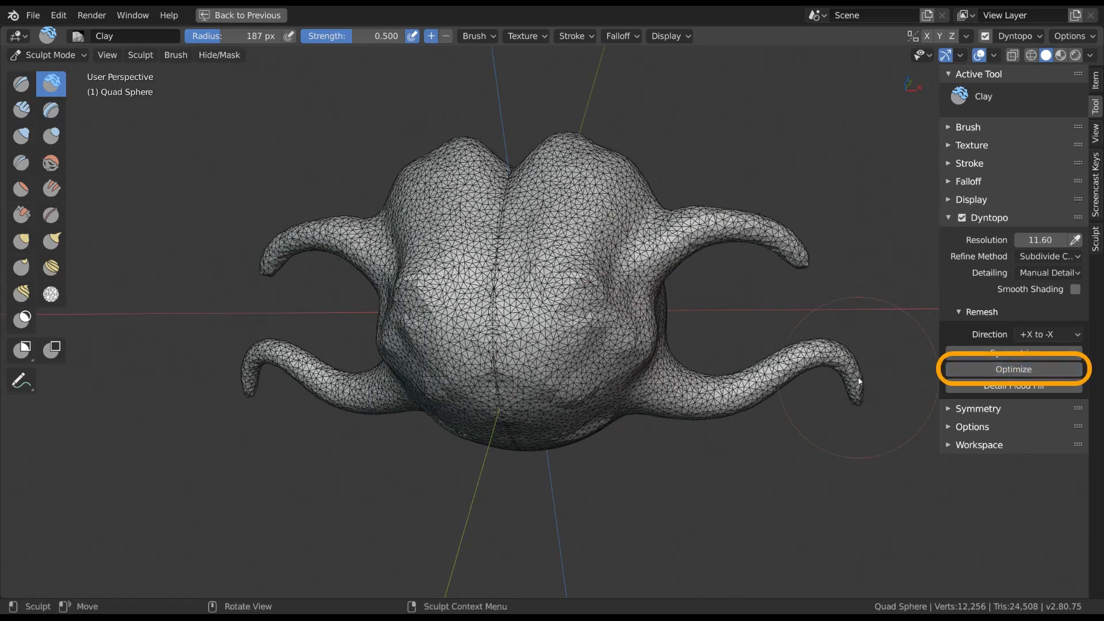
middle_click_drag(779, 308, 664, 397)
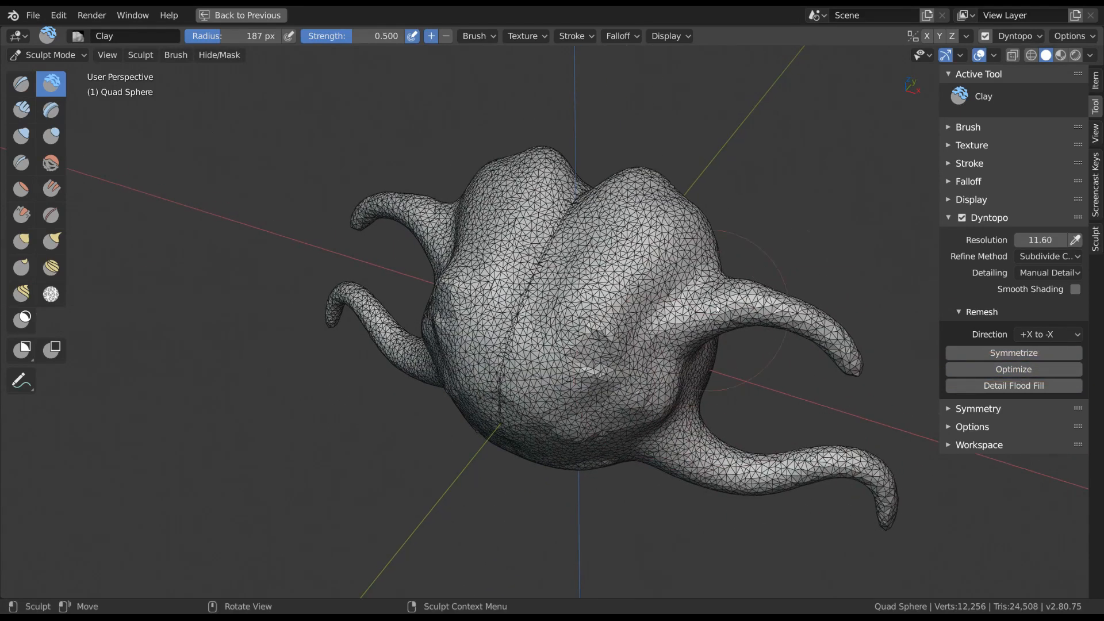
Step: Hide the X, Y and Z axis lines in the viewport overlays
left_click(994, 56)
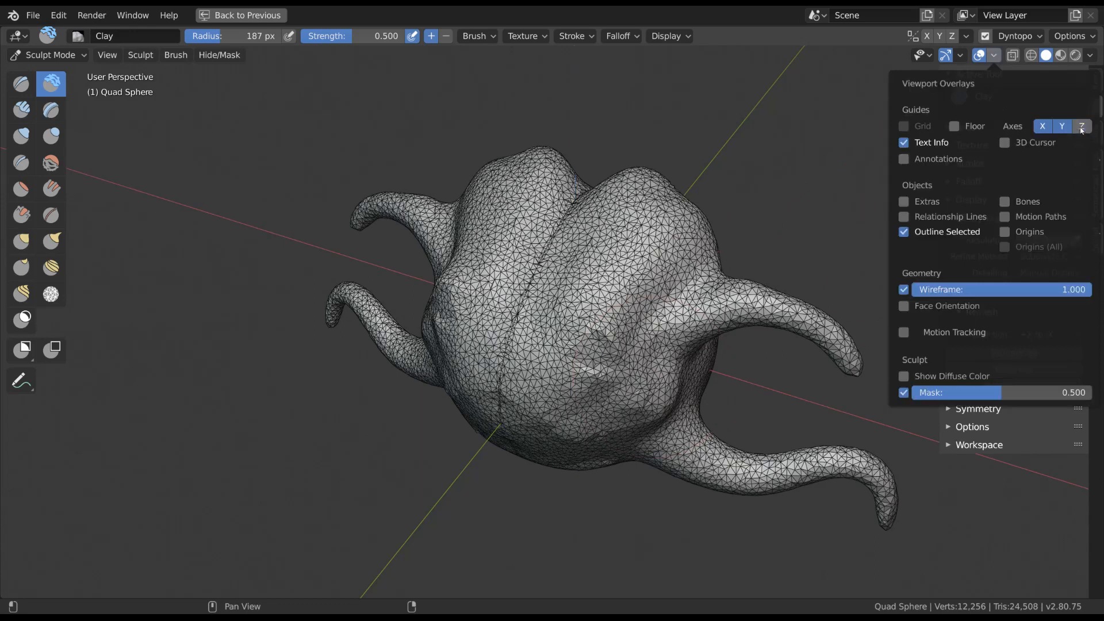
left_click_drag(1081, 131, 1042, 128)
middle_click_drag(592, 299, 711, 315)
middle_click_drag(594, 429, 662, 369)
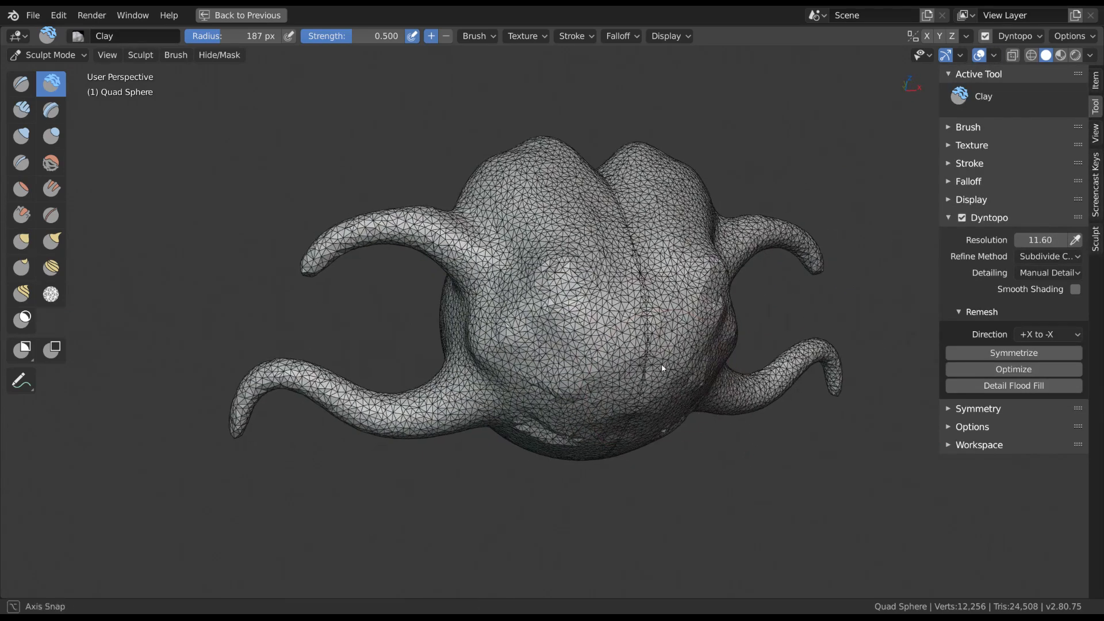
Step: Activate the Simplify brush and set the Dyntopo detailing to Constant Detail
left_click(26, 212)
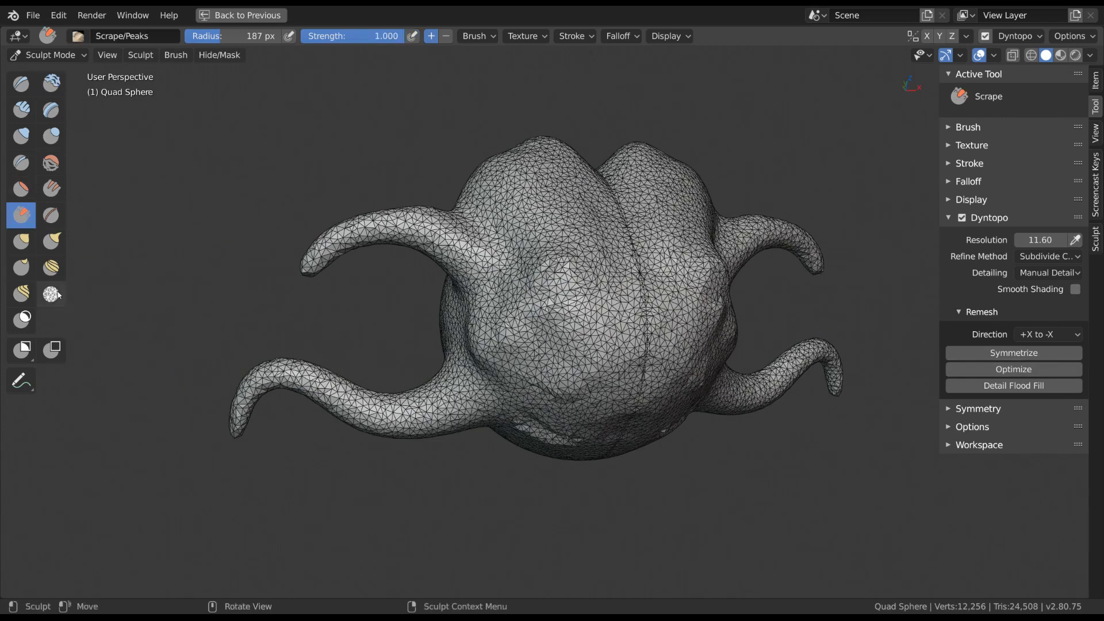
left_click(52, 294)
middle_click_drag(643, 317, 661, 348)
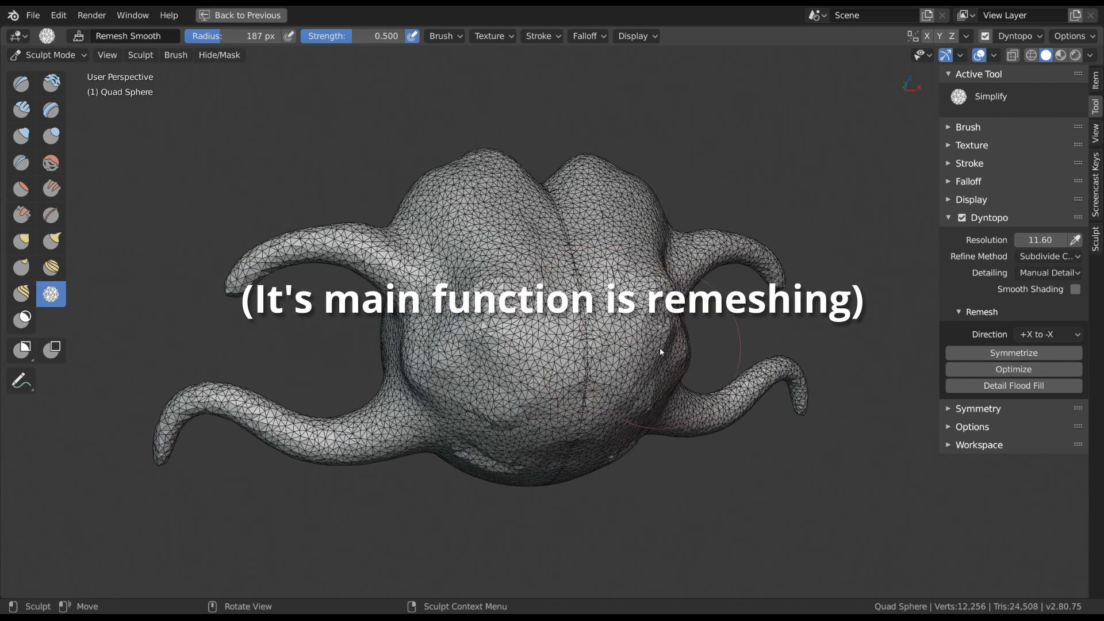
left_click(1048, 274)
left_click(1015, 303)
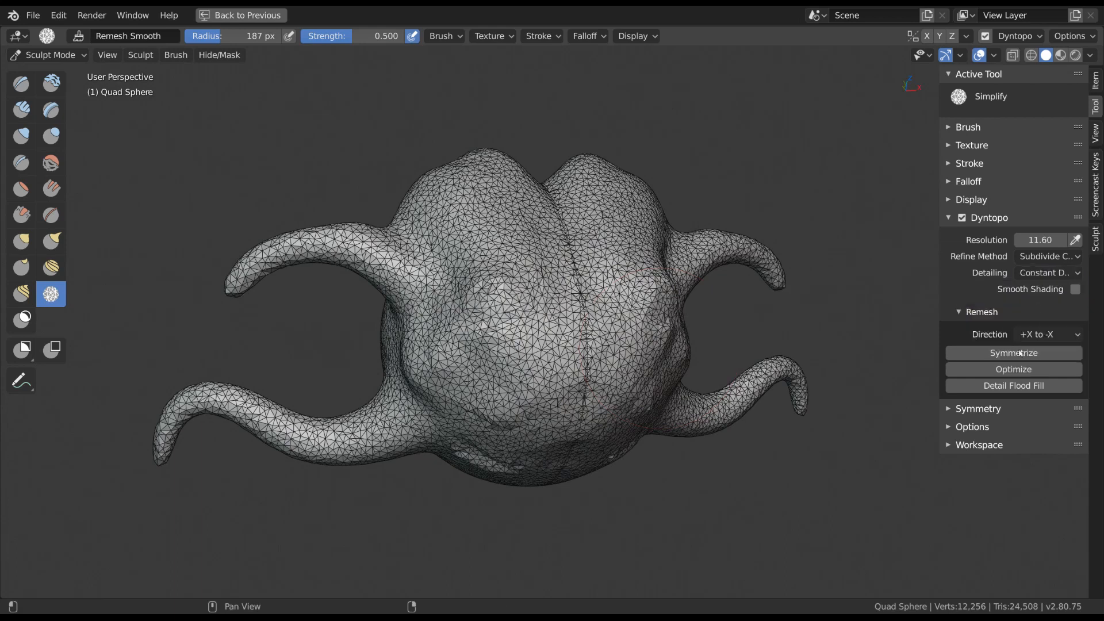
Step: Remesh and smooth the symmetry seam down the middle of the mesh with Simplify strokes
mouse_move(610, 310)
left_mouse_down()
mouse_move(592, 325)
mouse_move(572, 195)
left_mouse_up()
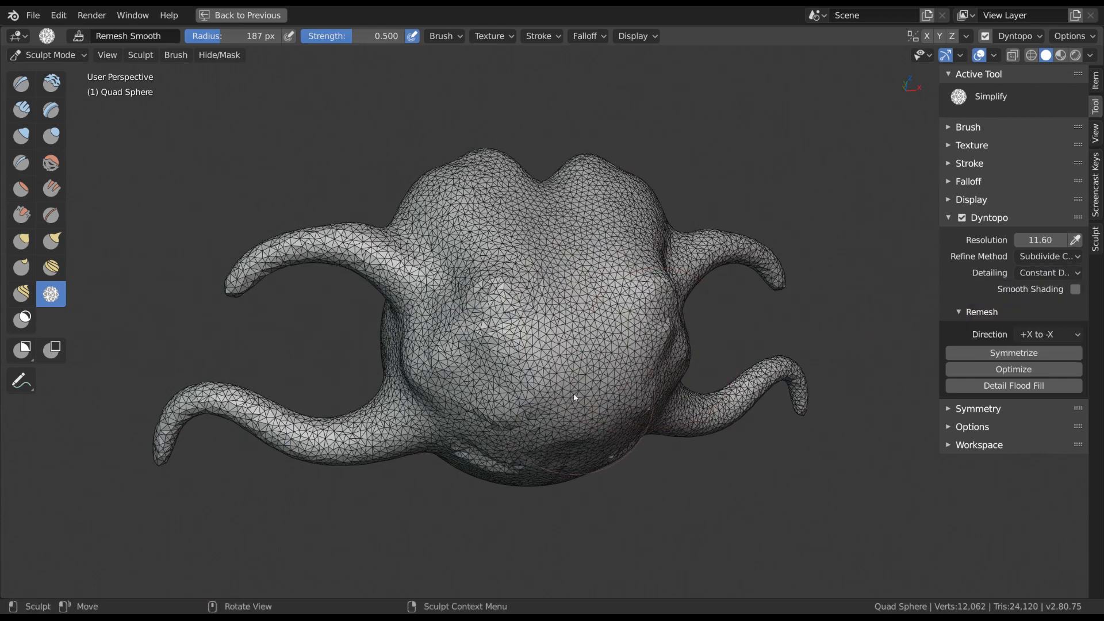
left_click_drag(553, 397, 581, 414)
middle_click_drag(635, 393, 534, 468)
left_click_drag(534, 468, 588, 402)
mouse_move(563, 375)
middle_mouse_down()
mouse_move(545, 409)
mouse_move(540, 397)
middle_mouse_up()
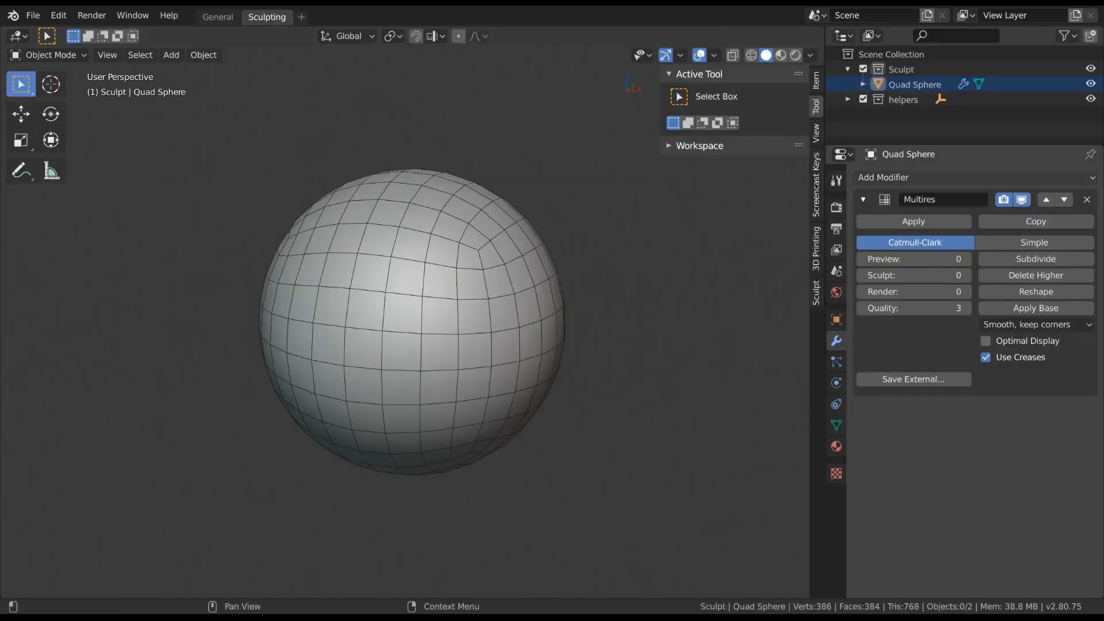
Step: Look up Multiresolution among the available modifiers and subdivide the Quad Sphere's Multires modifier four times, up to level 4
left_click(903, 181)
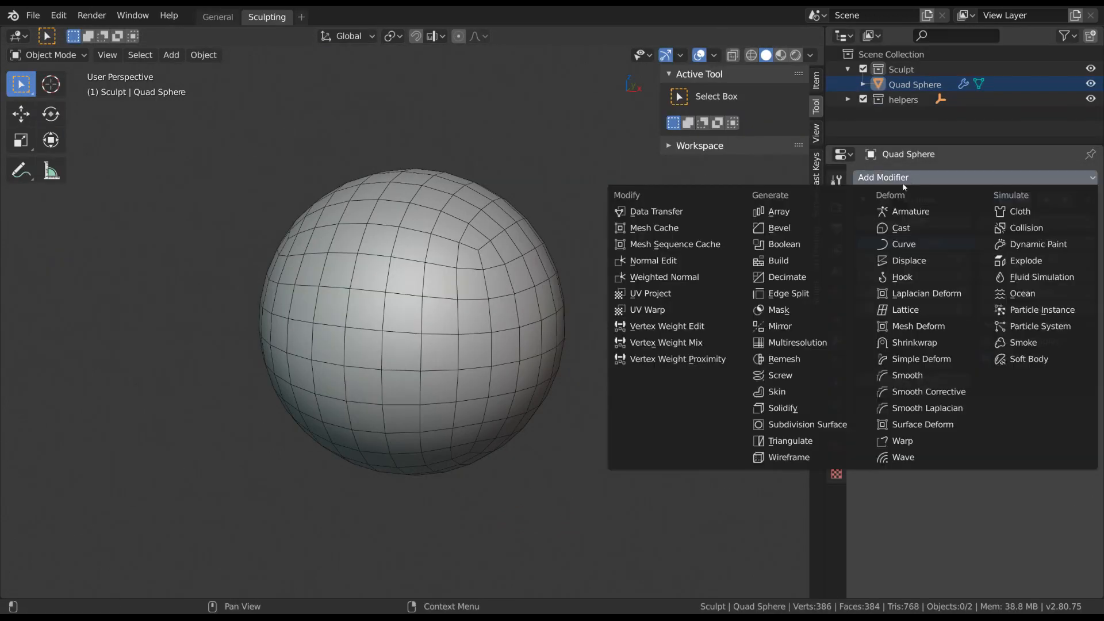
left_click(809, 344)
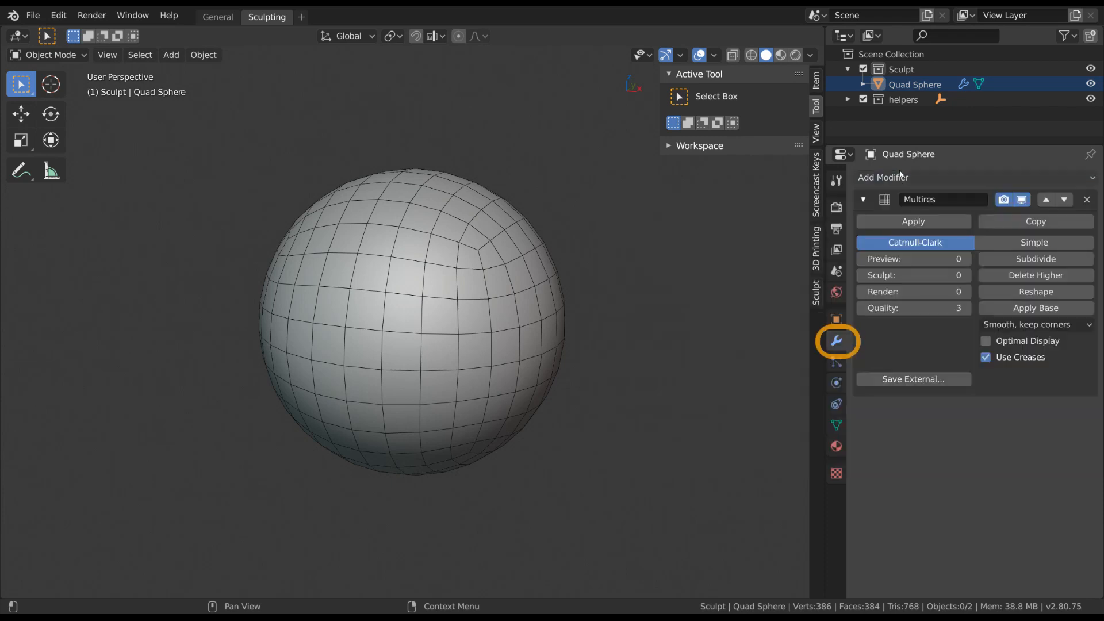
left_click(1038, 259)
left_click(1037, 260)
left_click(1037, 260)
left_click(1036, 260)
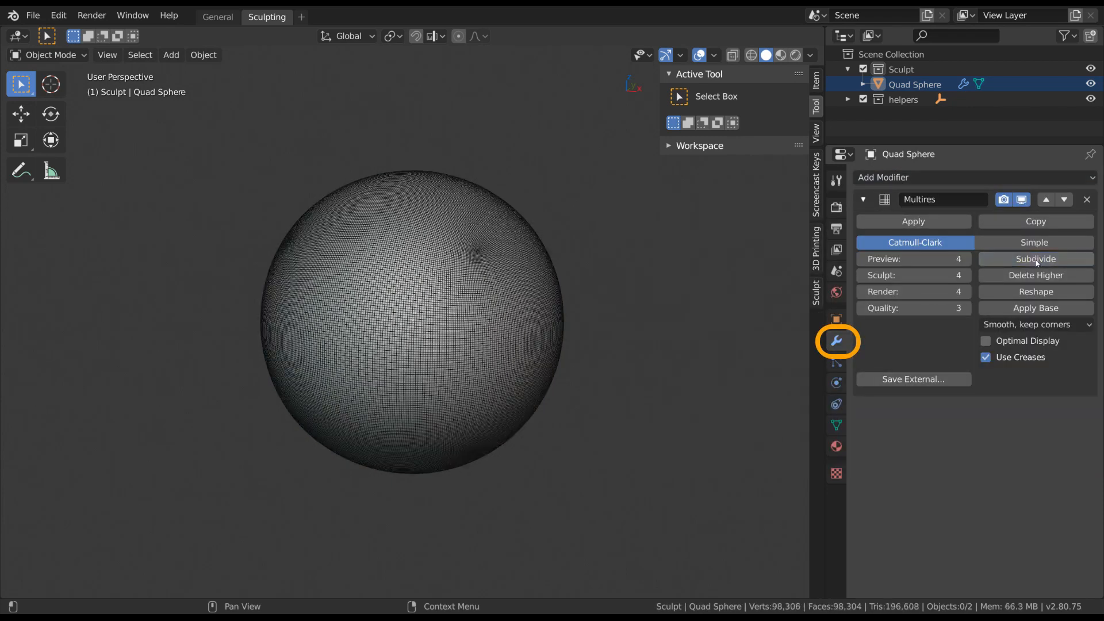
Step: Switch the Quad Sphere to Sculpt Mode and draw SculptDraw strokes across its front with X symmetry
key("ctrl+Tab")
left_click(463, 361)
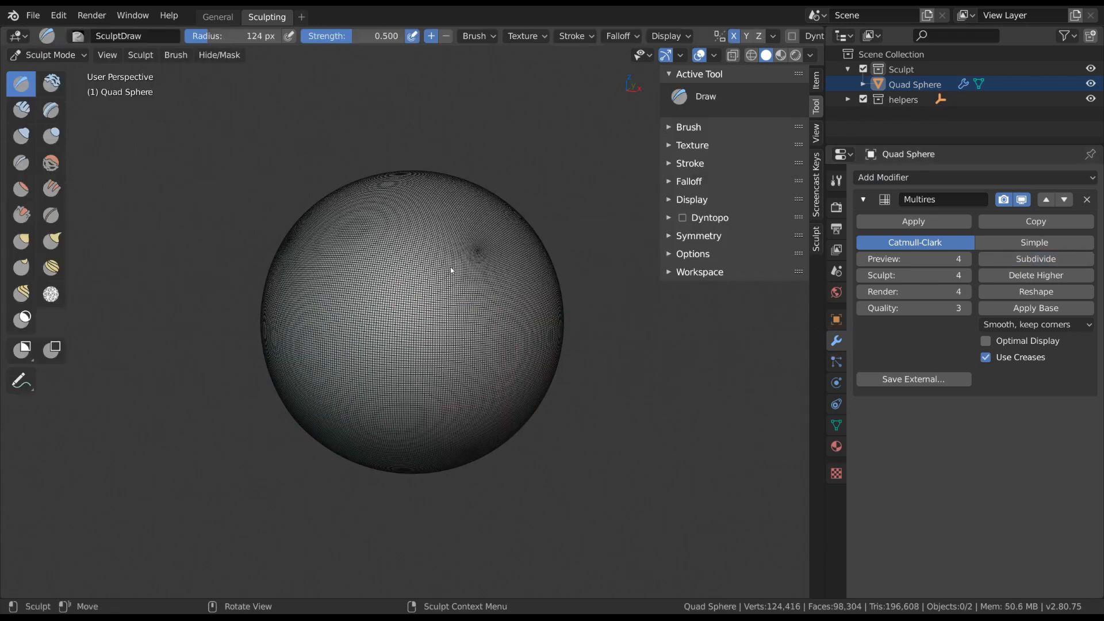
mouse_move(450, 282)
left_mouse_down()
mouse_move(441, 368)
mouse_move(527, 292)
mouse_move(417, 242)
mouse_move(387, 328)
left_mouse_up()
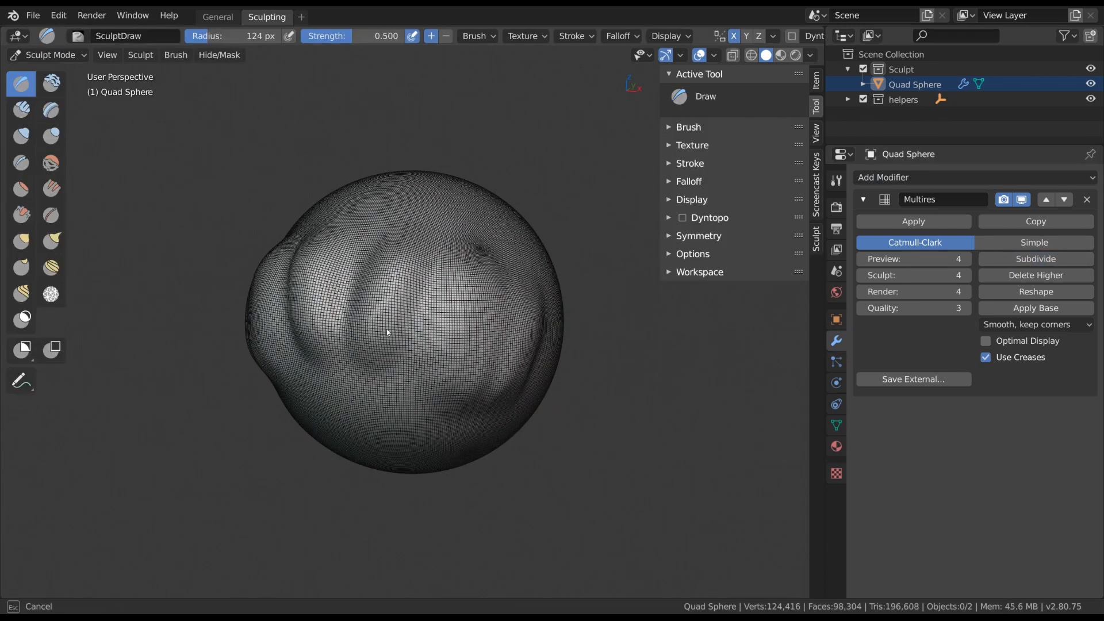
Step: Set the Multires preview level to 0 in Object Mode and return to Sculpt Mode
key("ctrl+Tab")
left_click(427, 295)
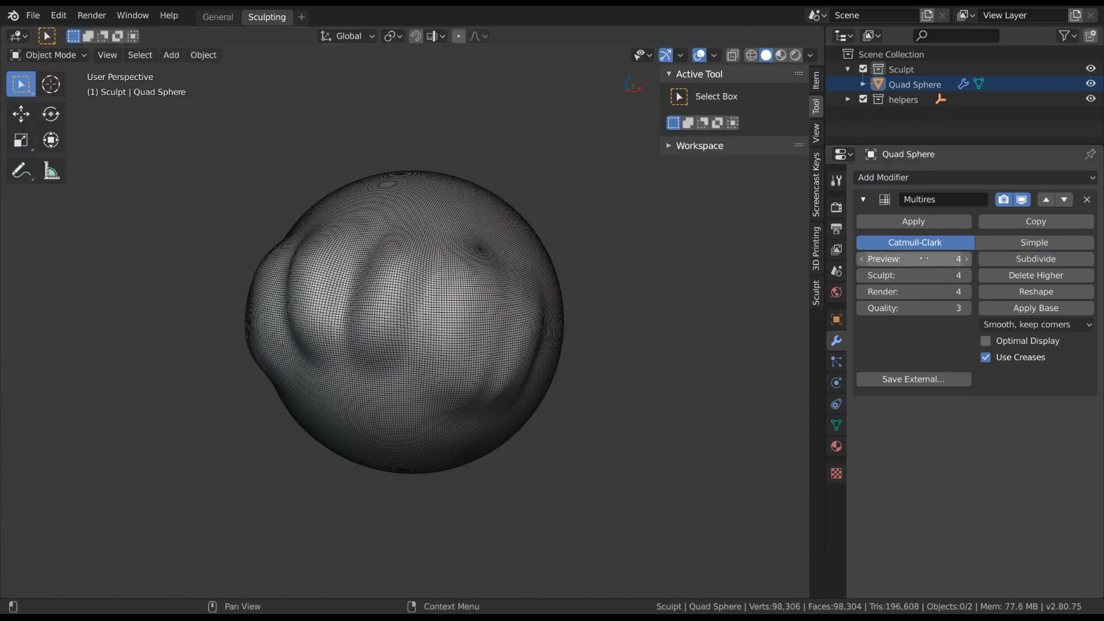
mouse_move(935, 259)
left_mouse_down()
mouse_move(912, 259)
mouse_move(930, 259)
mouse_move(915, 259)
mouse_move(908, 275)
mouse_move(954, 275)
left_mouse_up()
key("ctrl+Tab")
left_click(547, 362)
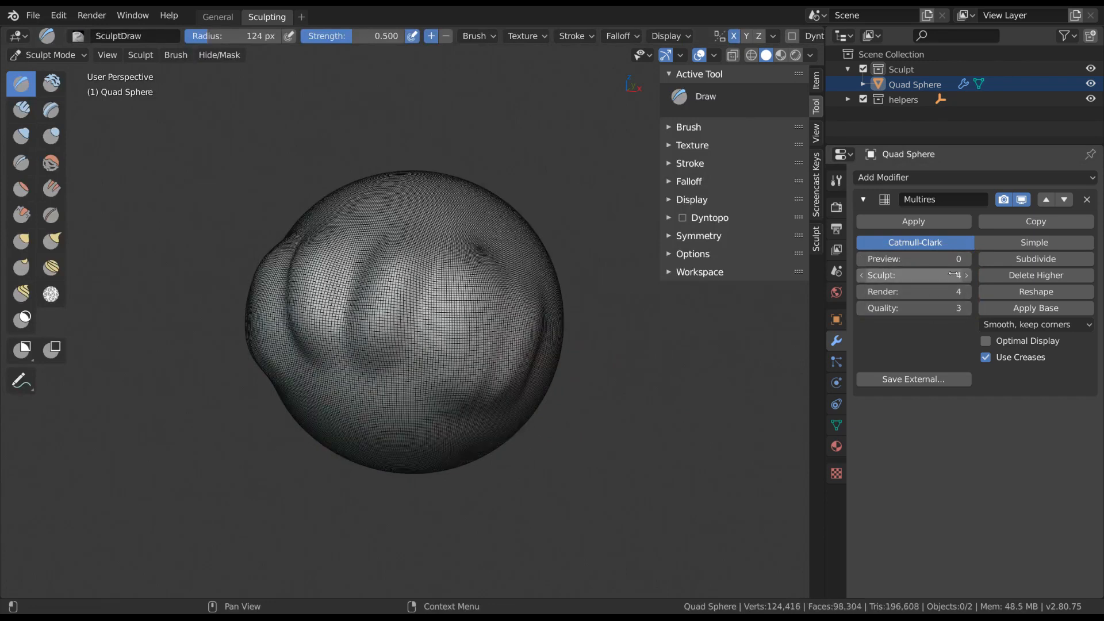
Step: Try the Simple subdivision type of the Multires modifier in Sculpt and Object Mode, and restore Catmull-Clark
left_click(1004, 244)
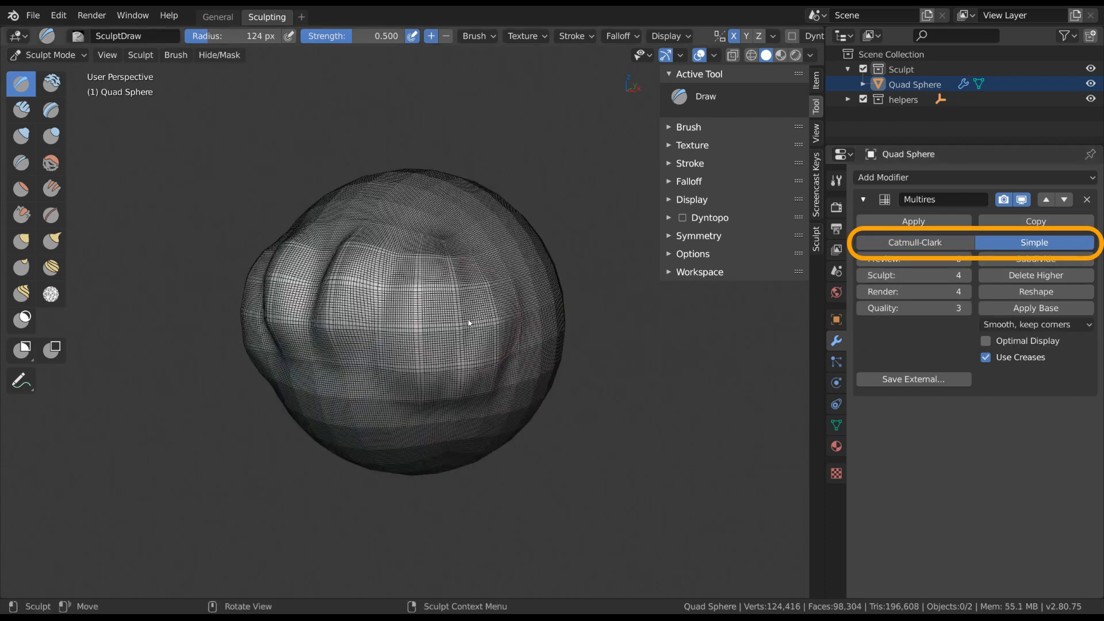
mouse_move(469, 323)
middle_mouse_down("ctrl")
mouse_move(473, 344)
mouse_move(511, 333)
middle_mouse_up("ctrl")
key("ctrl+Tab")
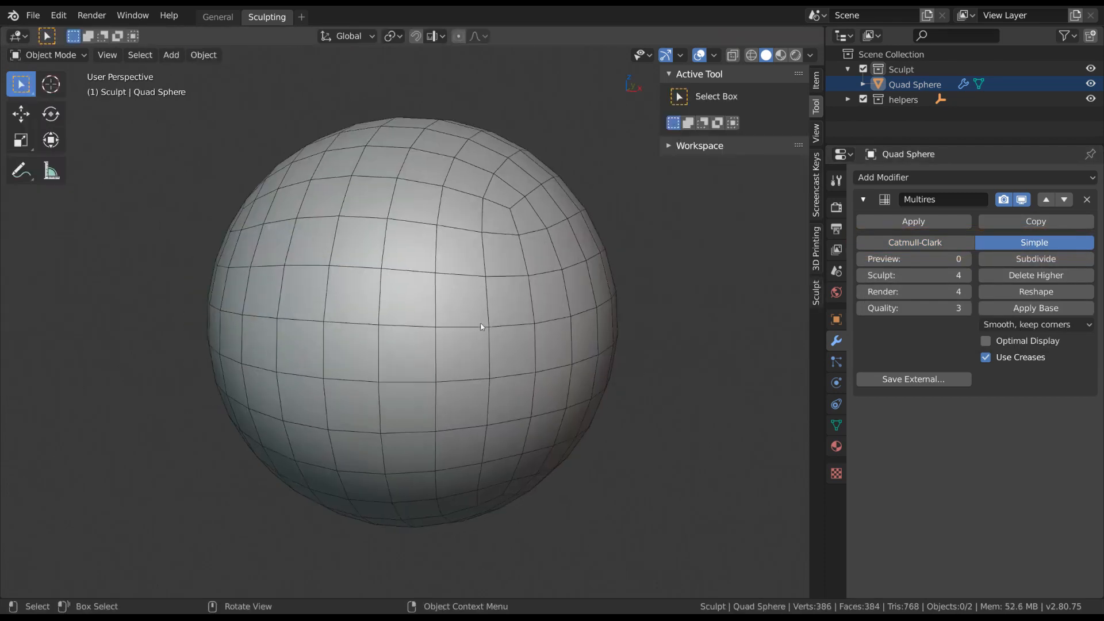
key("ctrl+Tab")
left_click(946, 244)
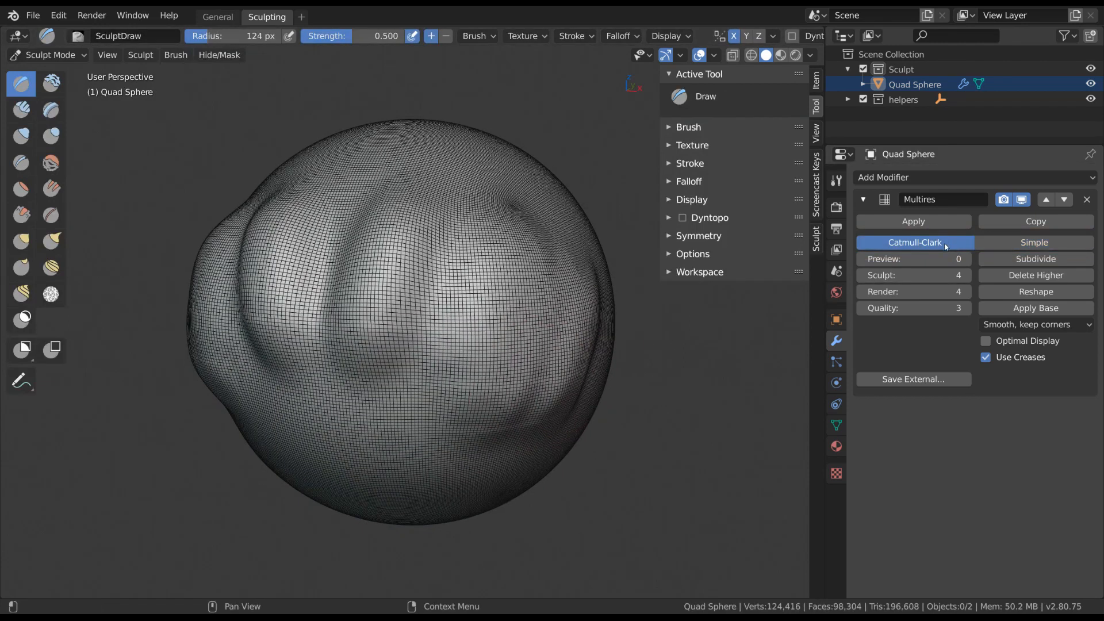
Step: Switch the sculpted Quad Sphere to Object Mode
middle_click_drag(562, 417, 556, 391, "ctrl")
middle_click_drag(555, 391, 555, 369)
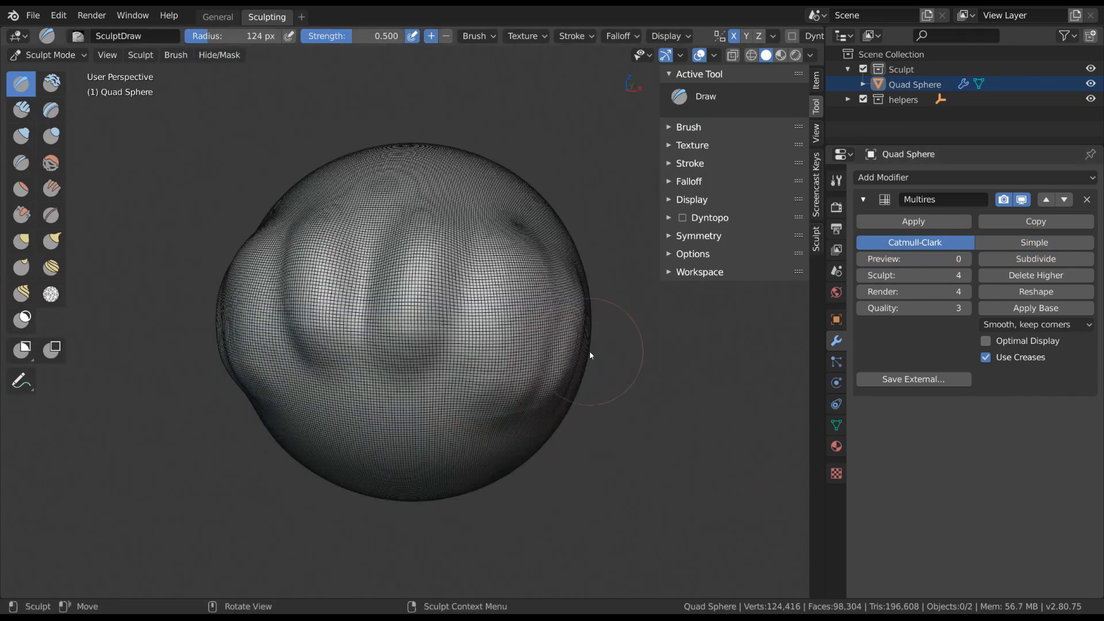
key("ctrl+Tab")
left_click(504, 340)
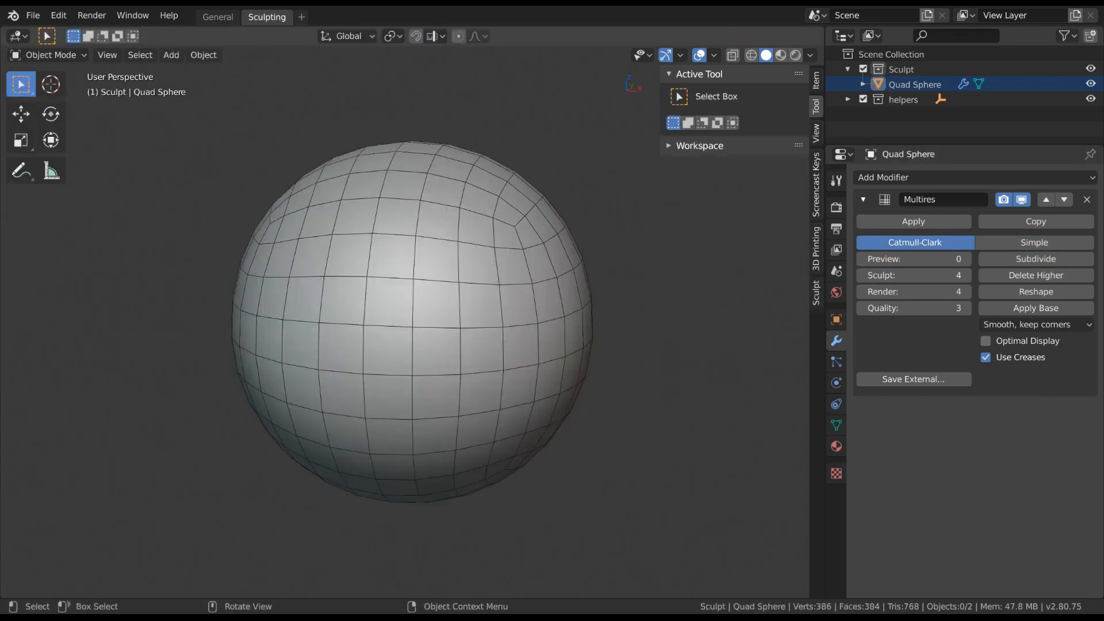